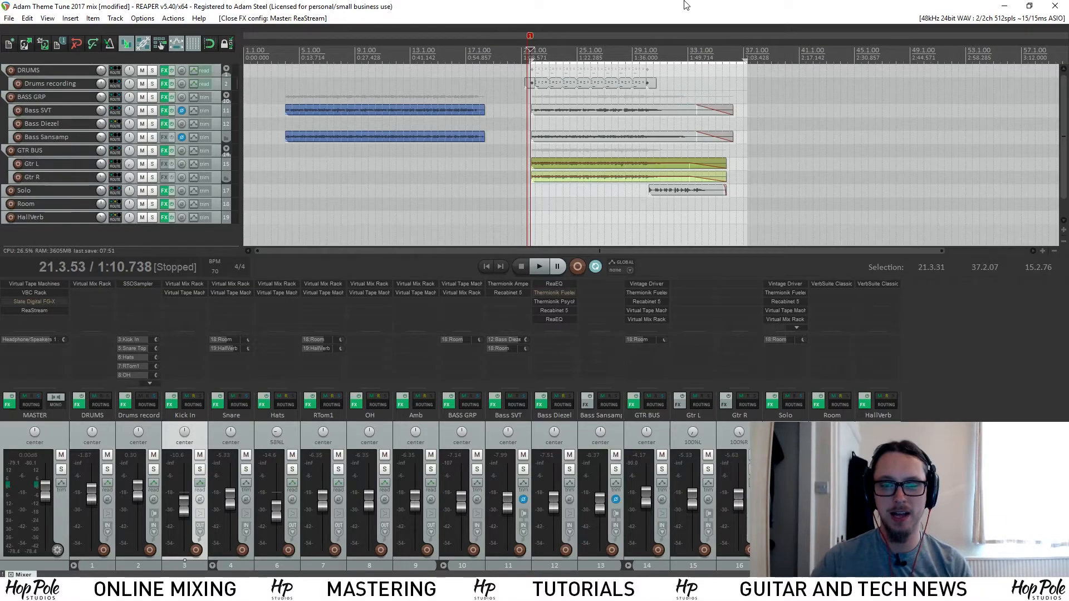
Play the mix briefly from the marker near bar 21 and stop playback.
scroll(599, 74, "up", 3)
scroll(598, 75, "down", 3)
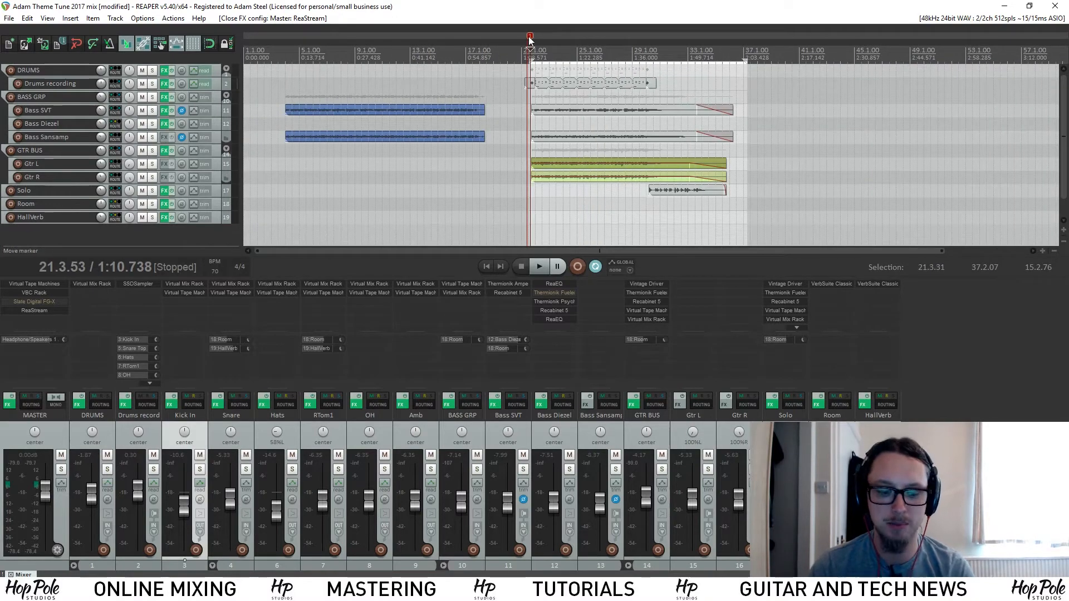
scroll(643, 64, "up", 3)
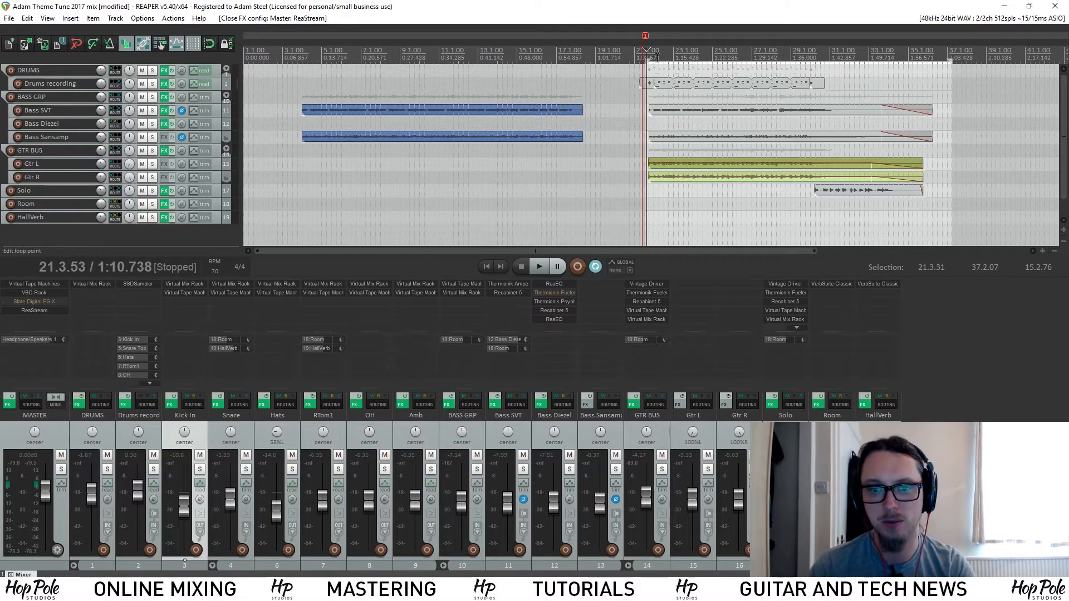
key("space")
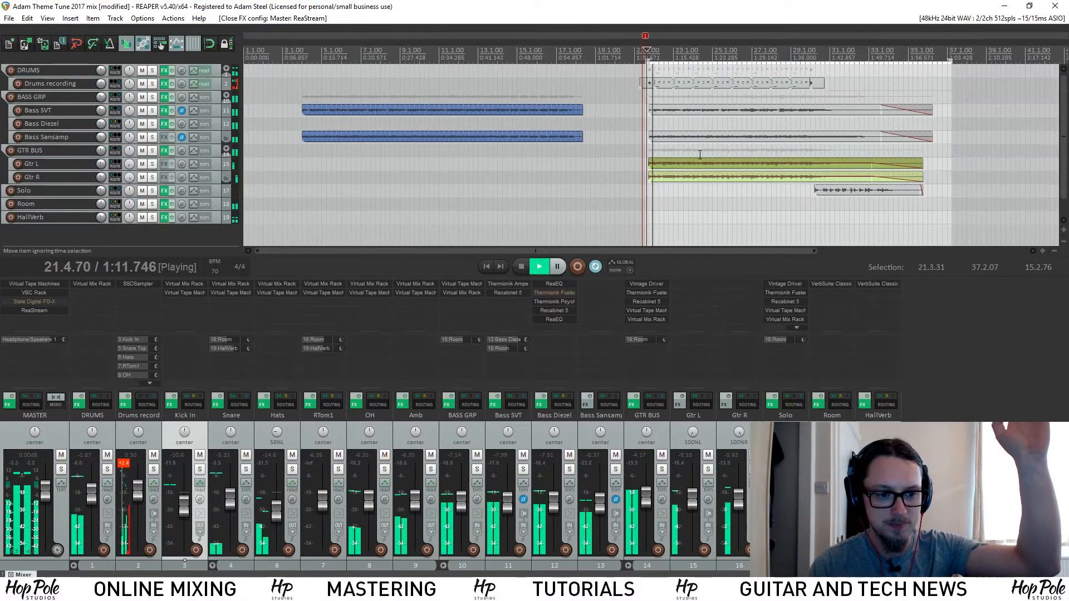
scroll(729, 106, "down", 3)
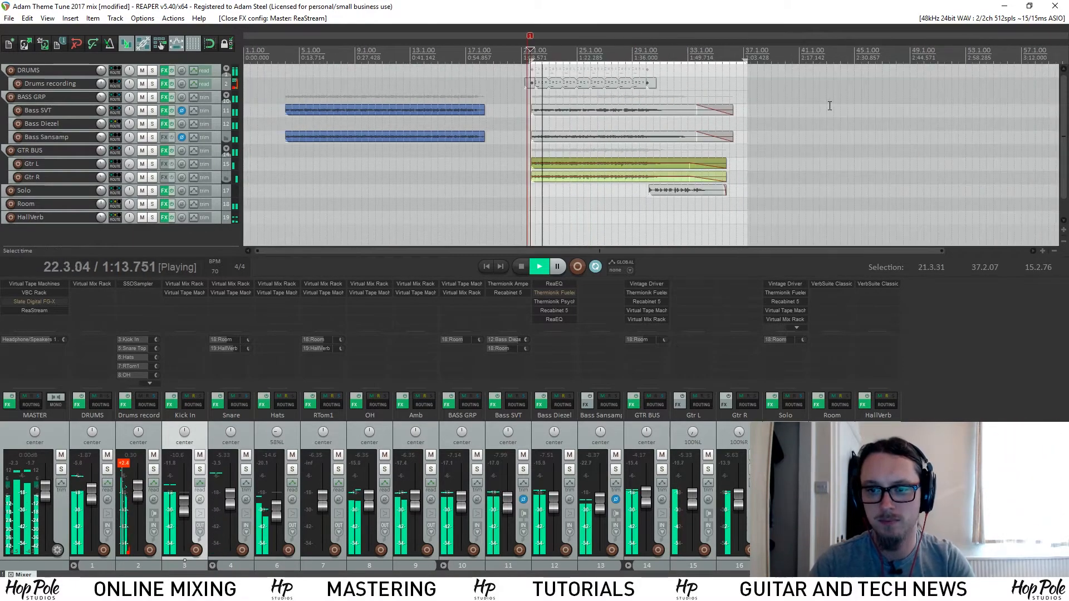
key("space")
left_click_drag(798, 119, 816, 119)
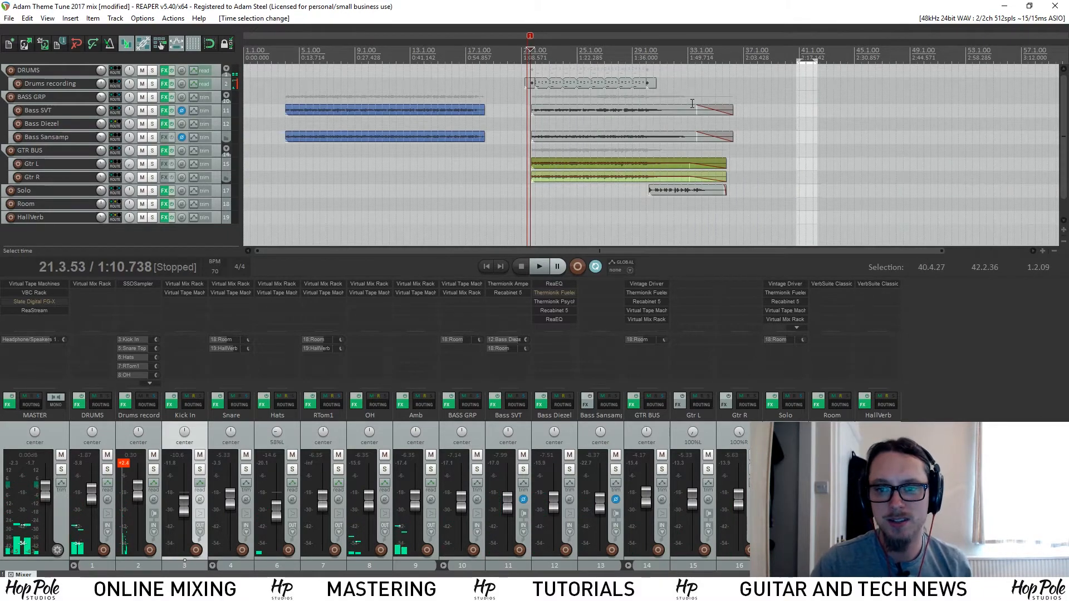
scroll(690, 103, "up", 2)
scroll(656, 100, "down", 4)
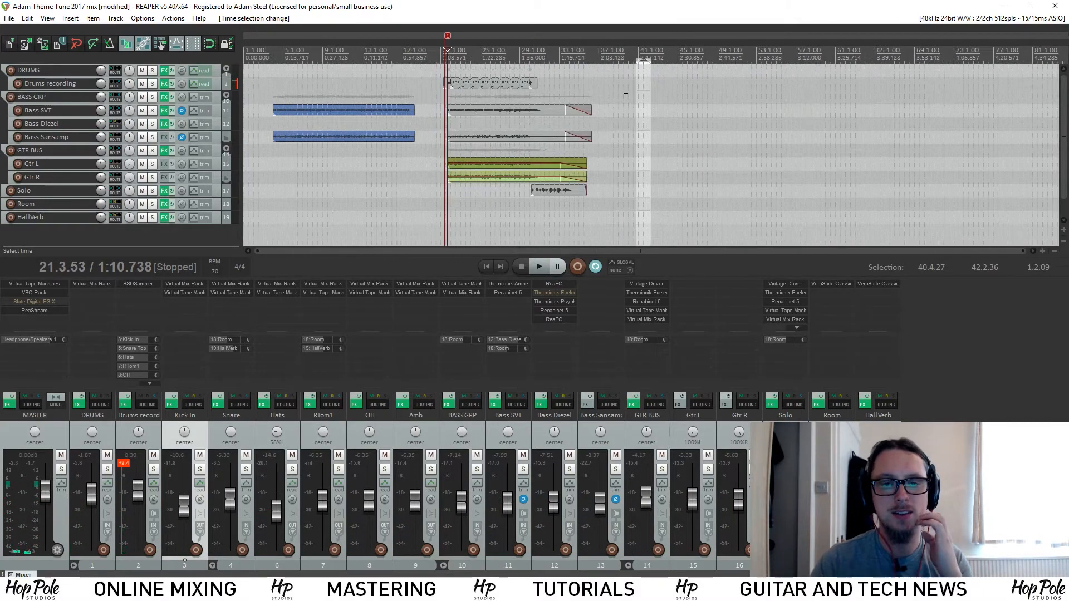
Make a time selection over the whole second section of the song, from about 21.3.09 to 36.3.24.
scroll(605, 104, "up", 6)
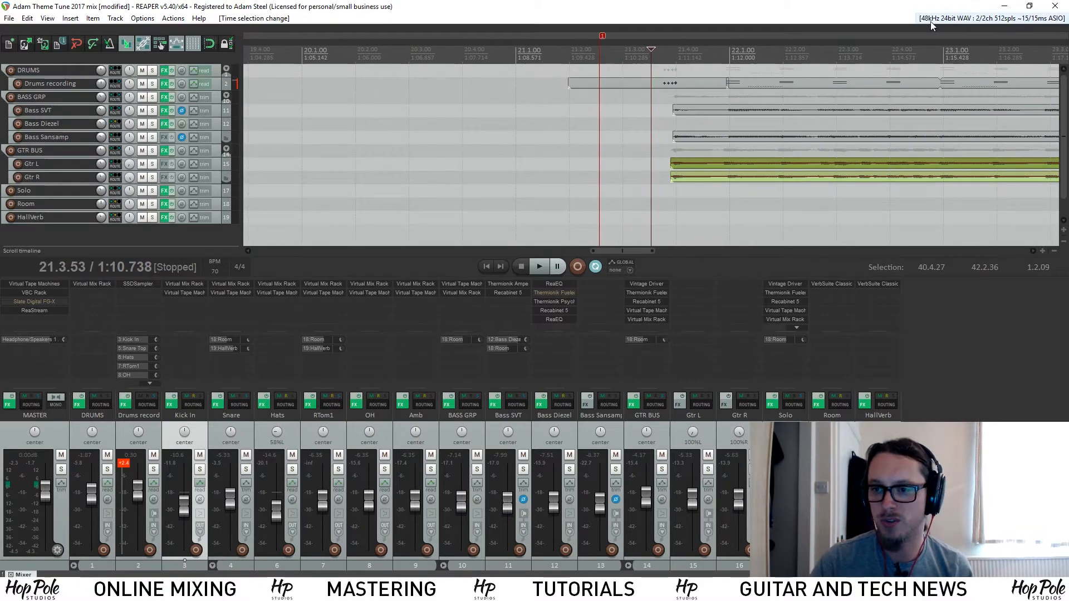
scroll(642, 110, "down", 2)
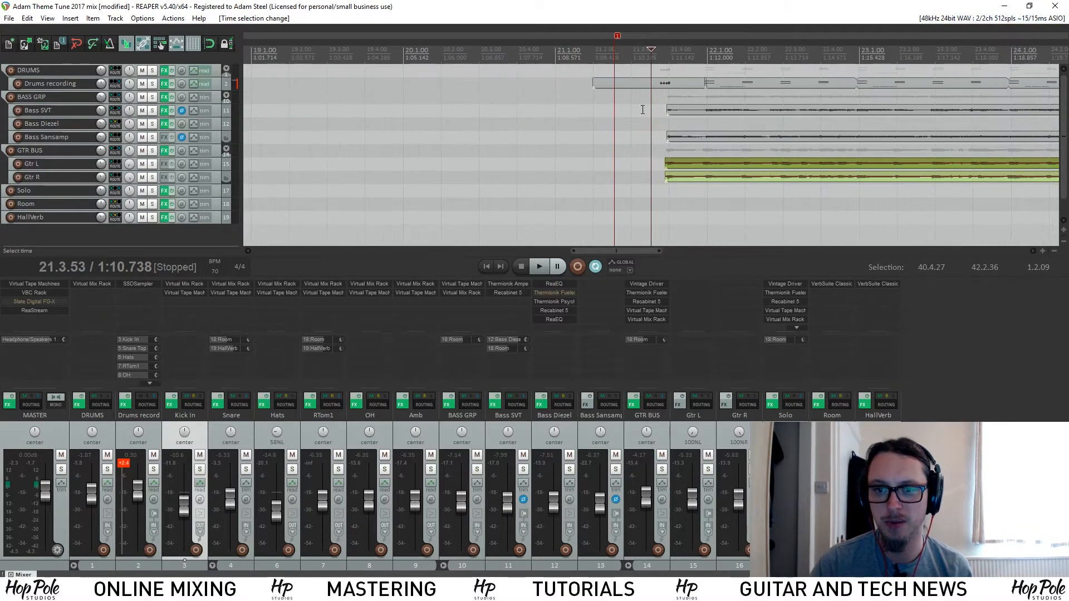
scroll(658, 110, "down", 3)
mouse_move(688, 161)
left_mouse_down()
mouse_move(1033, 172)
mouse_move(950, 181)
mouse_move(995, 187)
mouse_move(968, 191)
mouse_move(916, 179)
mouse_move(927, 179)
left_mouse_up()
scroll(995, 186, "down", 3)
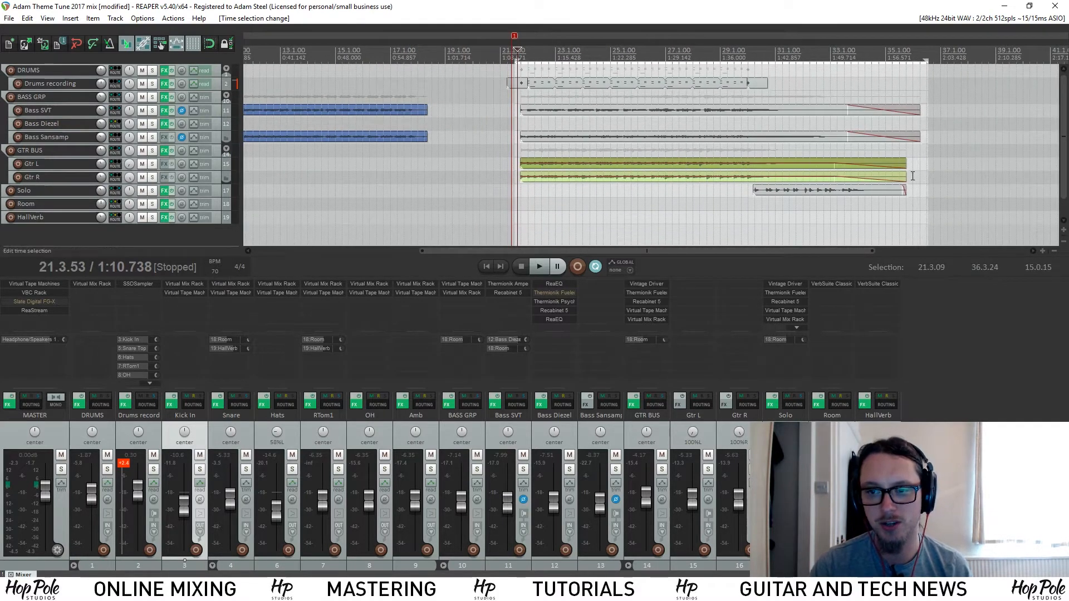
Trim the start of the time selection to about 21.3.37 and briefly play the mix from there.
scroll(595, 68, "up", 8)
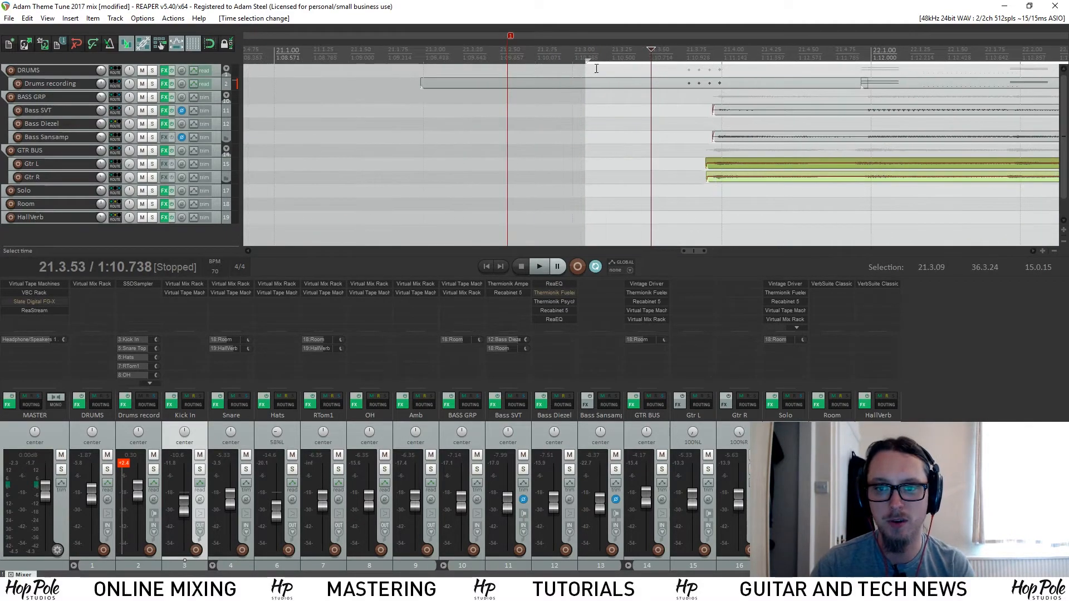
left_click_drag(585, 58, 629, 57)
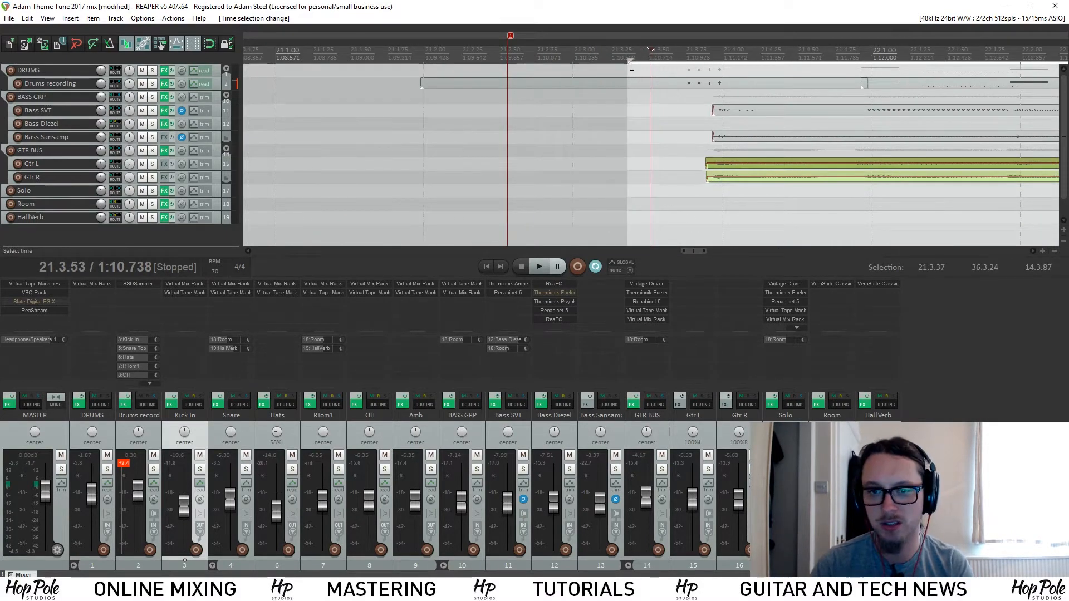
left_click(631, 65)
key("space")
scroll(624, 82, "down", 10)
key("space")
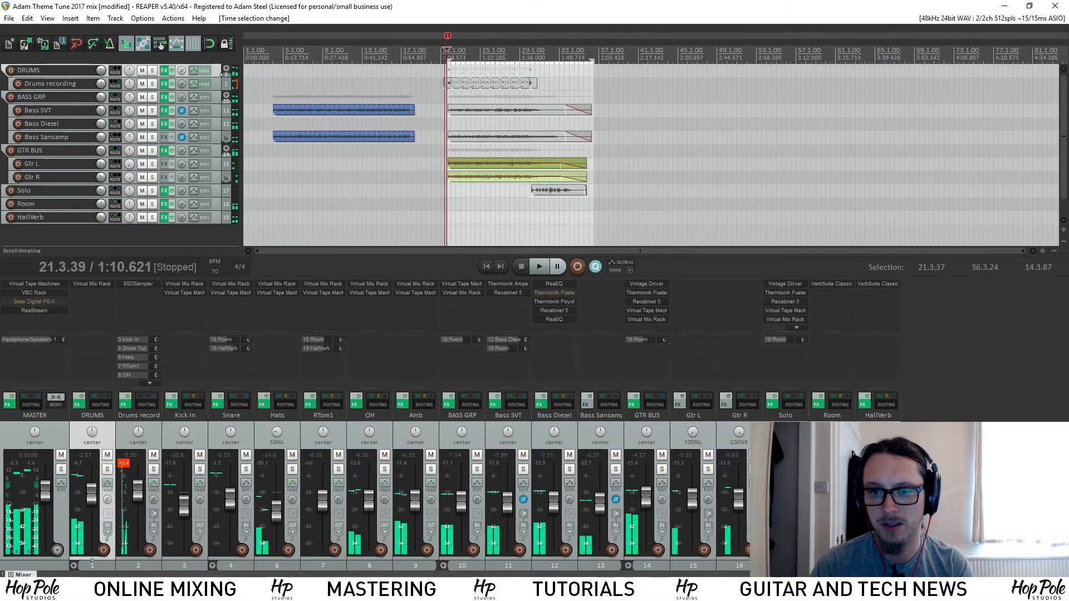
Play the song's fade-out, extend the end of the time selection to about 37.1.34 and stop playback.
left_click(579, 60)
scroll(578, 60, "up", 8)
key("space")
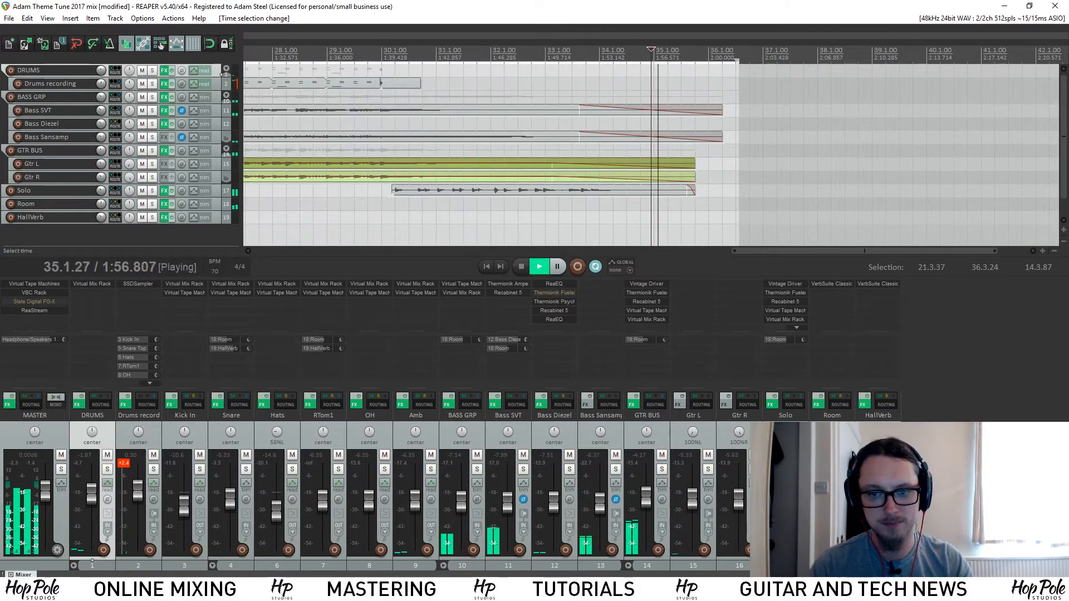
scroll(640, 117, "down", 3)
scroll(659, 117, "up", 3)
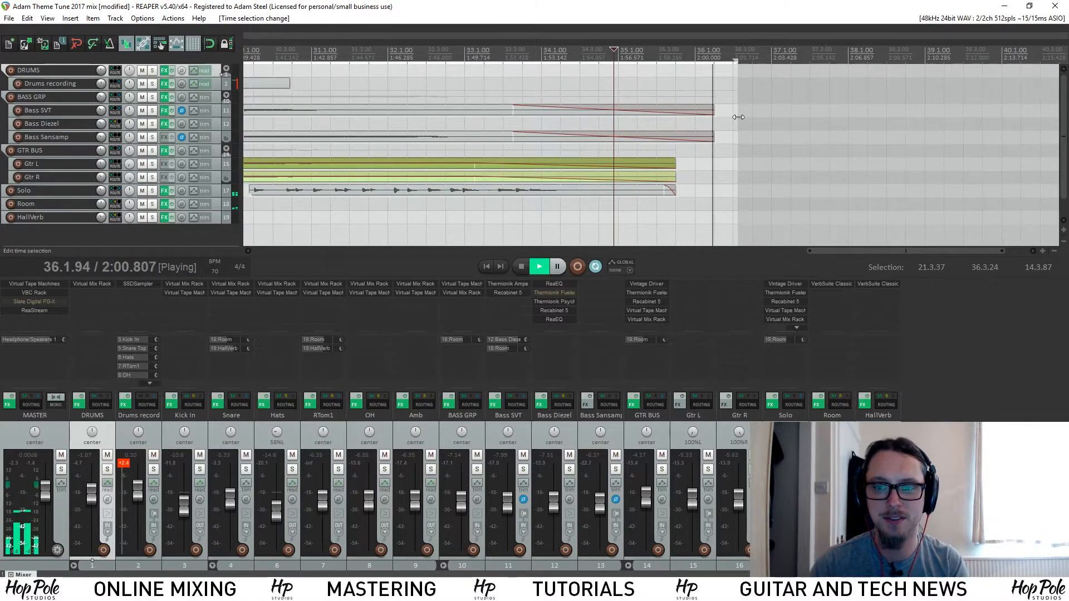
left_click_drag(737, 117, 777, 118)
key("space")
scroll(713, 124, "down", 5)
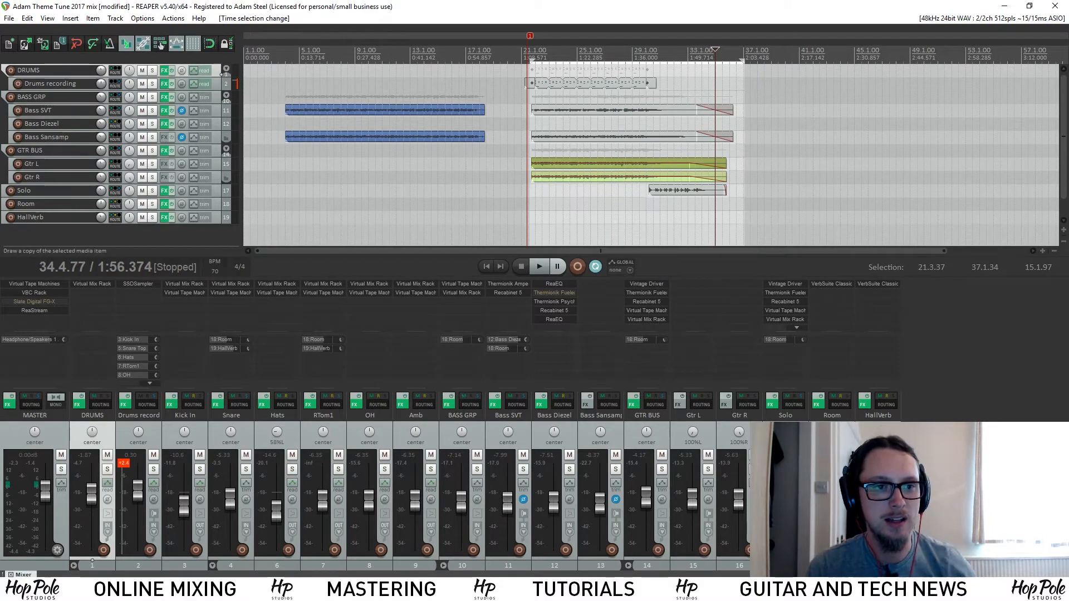
Save the project and open the Render to File settings.
key("ctrl+s")
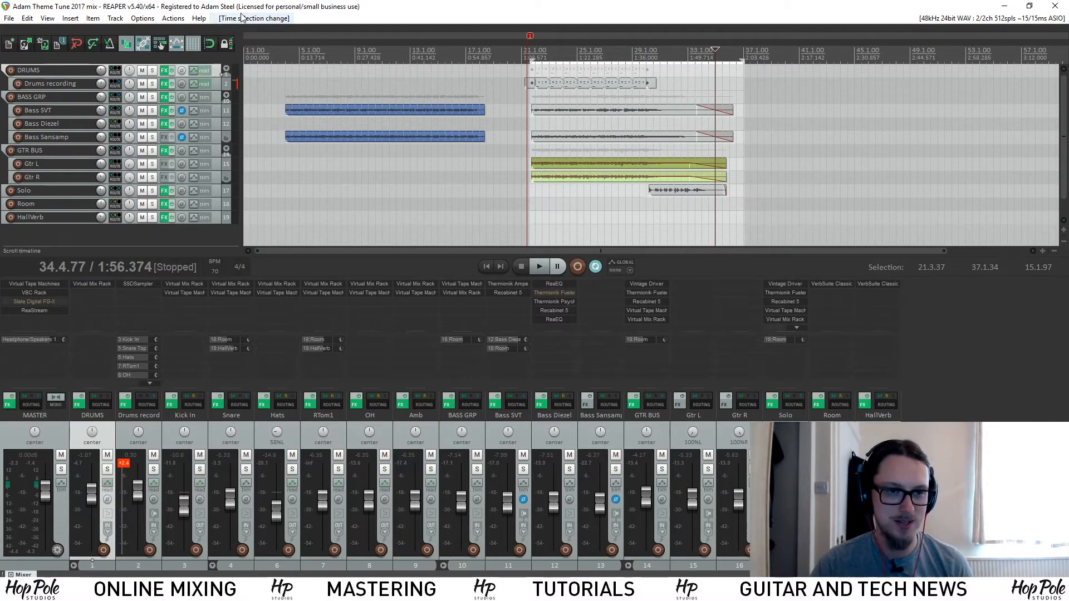
left_click(8, 18)
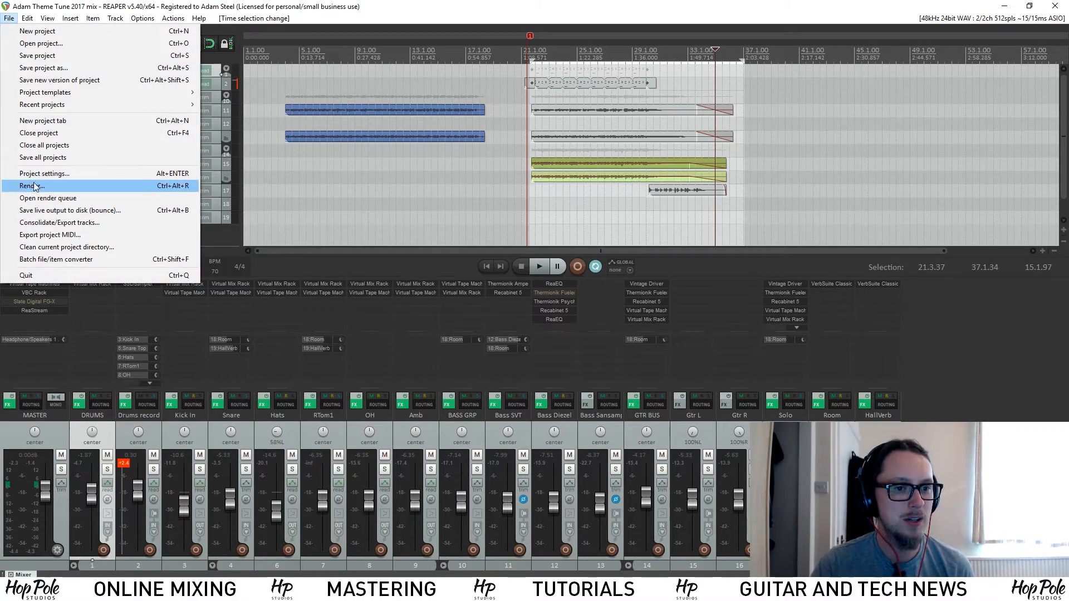
left_click(76, 185)
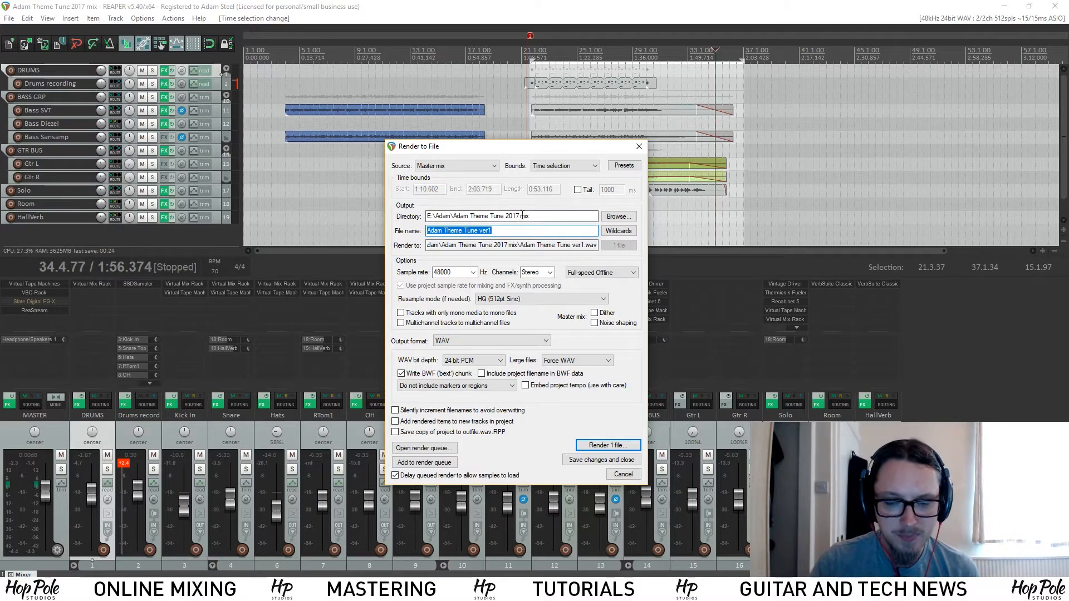
Review the render's output directory and the list of recently used folders.
left_click(544, 218)
left_click(545, 227)
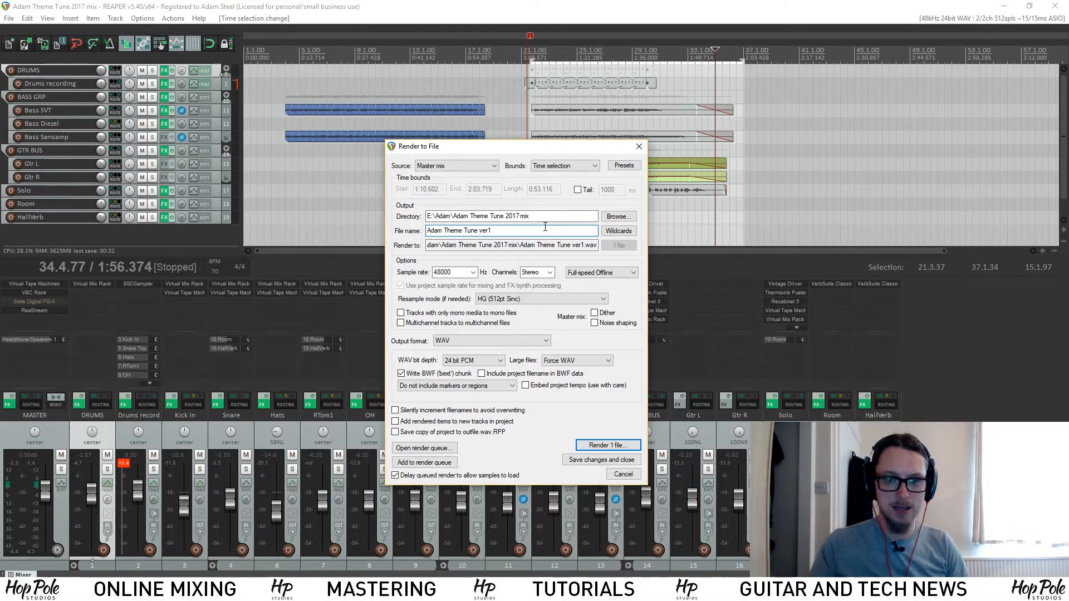
left_click(549, 215)
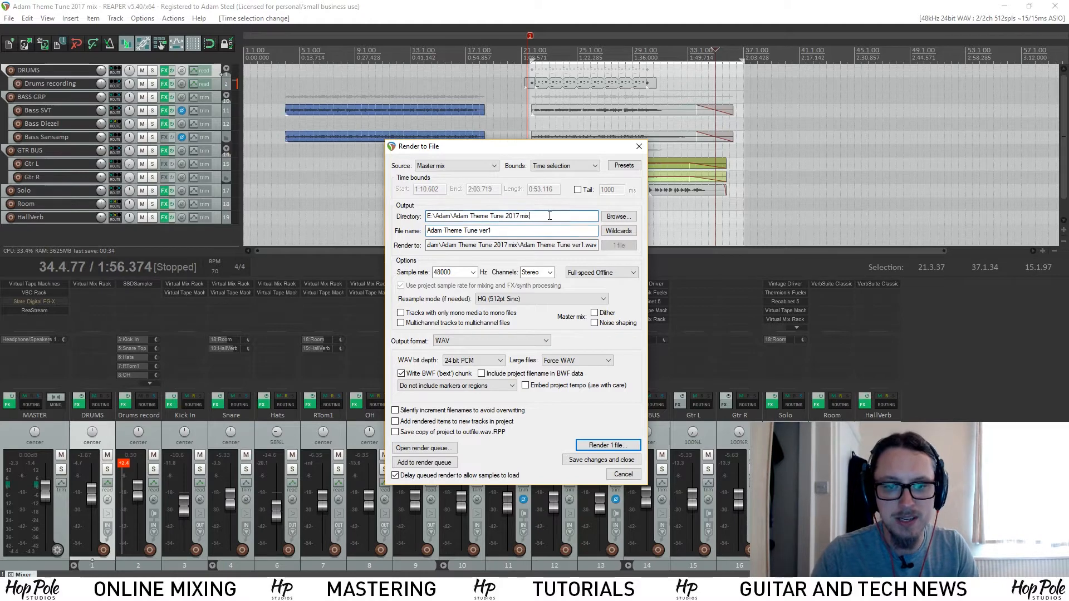
left_click_drag(429, 216, 574, 218)
left_click(577, 219)
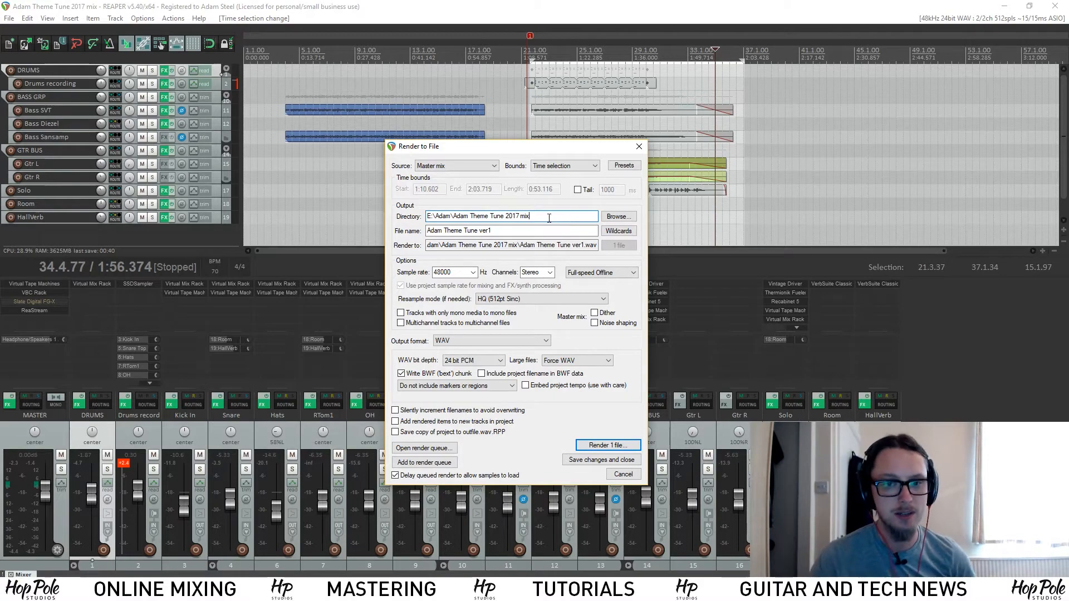
left_click(618, 216)
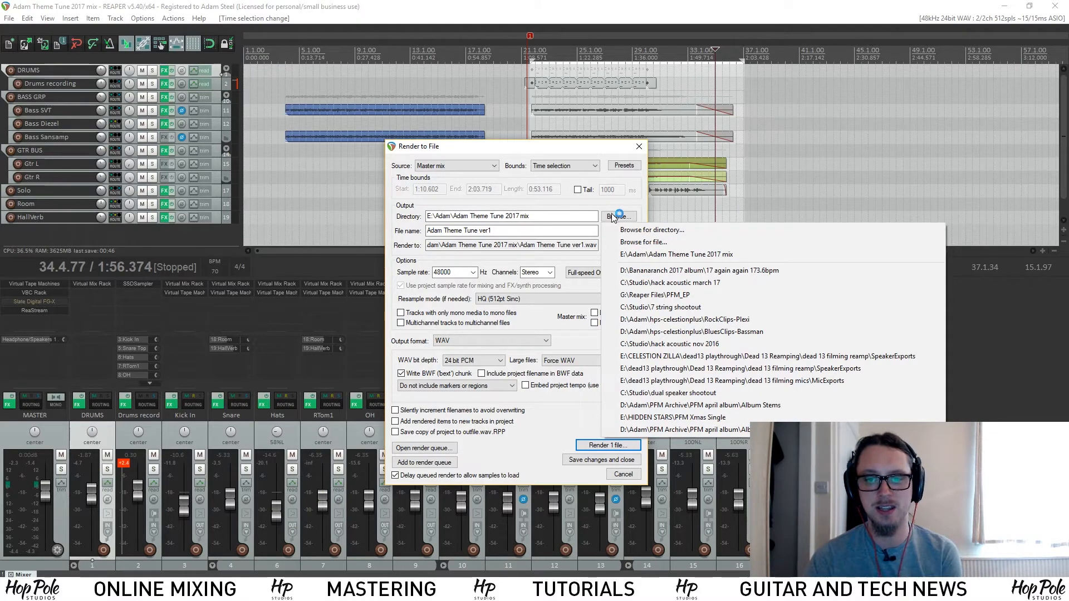
left_click(657, 257)
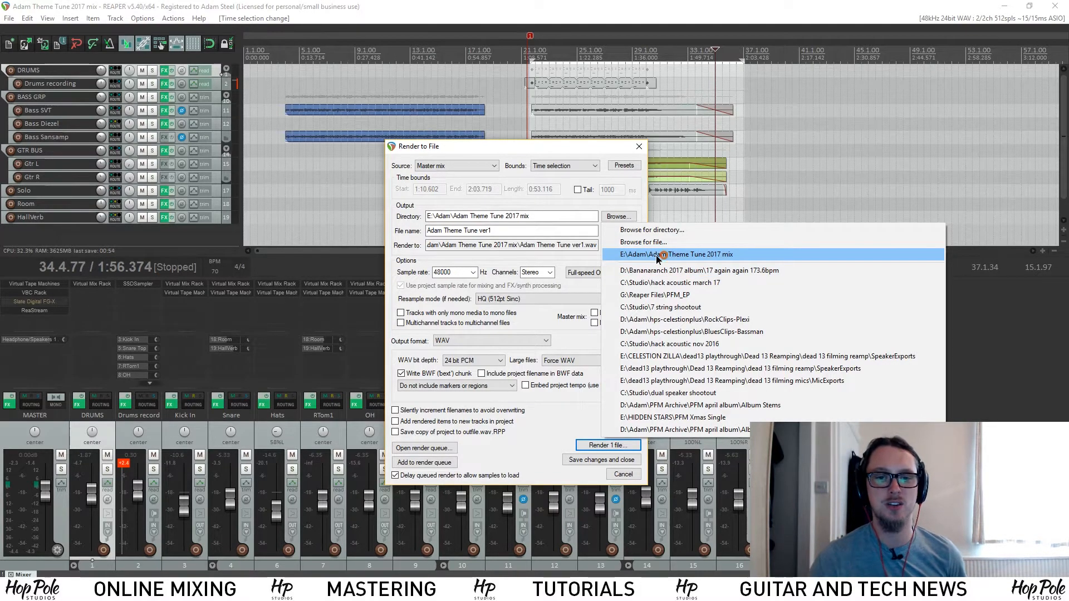
left_click(548, 218)
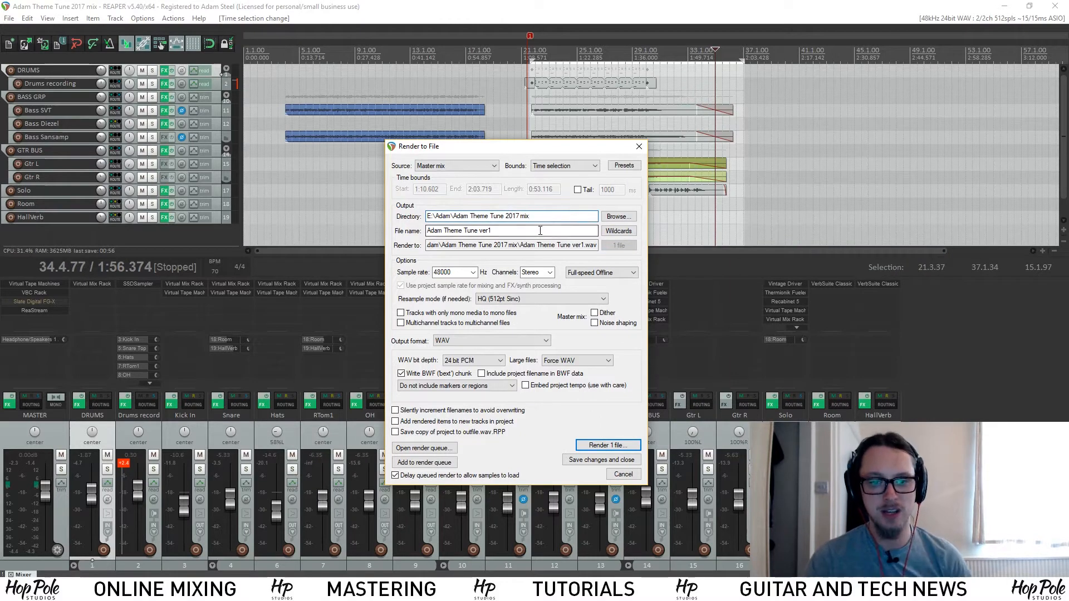
Append a person's first name in capitals to the render file name, followed by the $start and $end wildcards.
left_click_drag(553, 229, 503, 231)
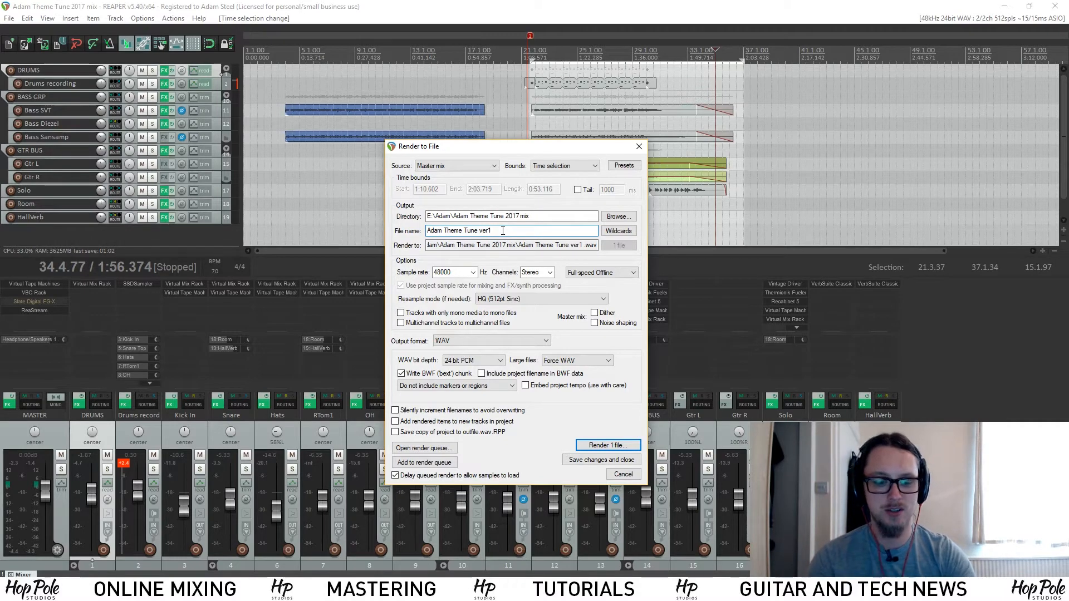
type("STEVE")
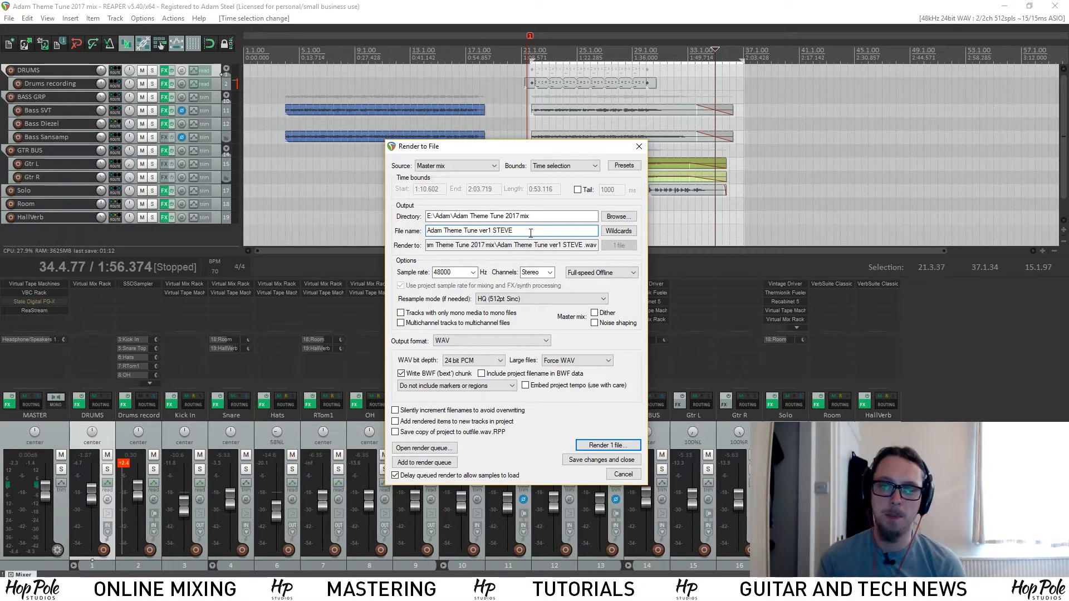
left_click(616, 231)
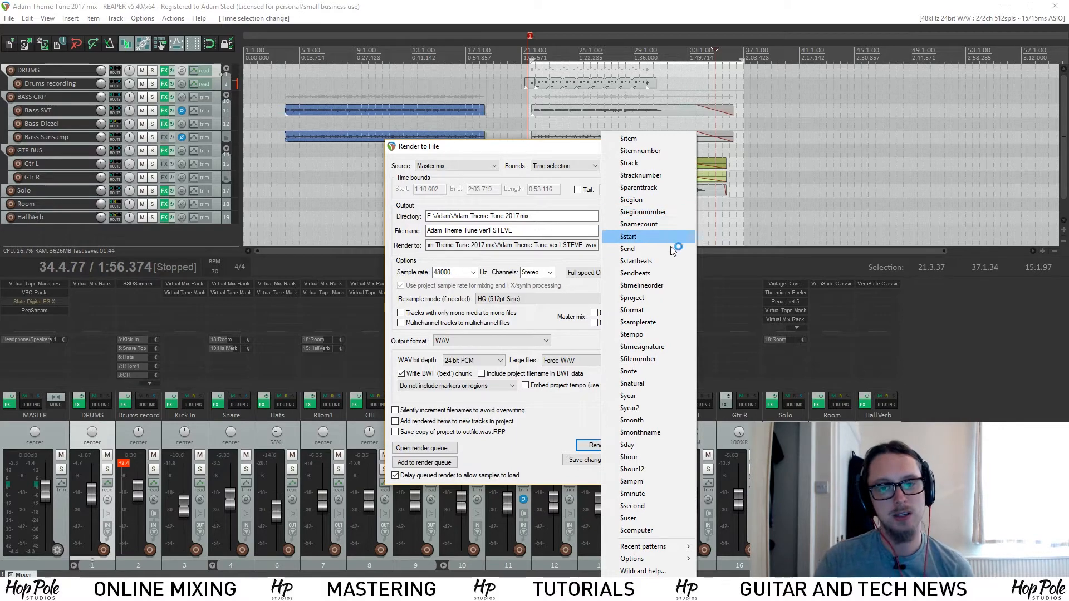
left_click(640, 237)
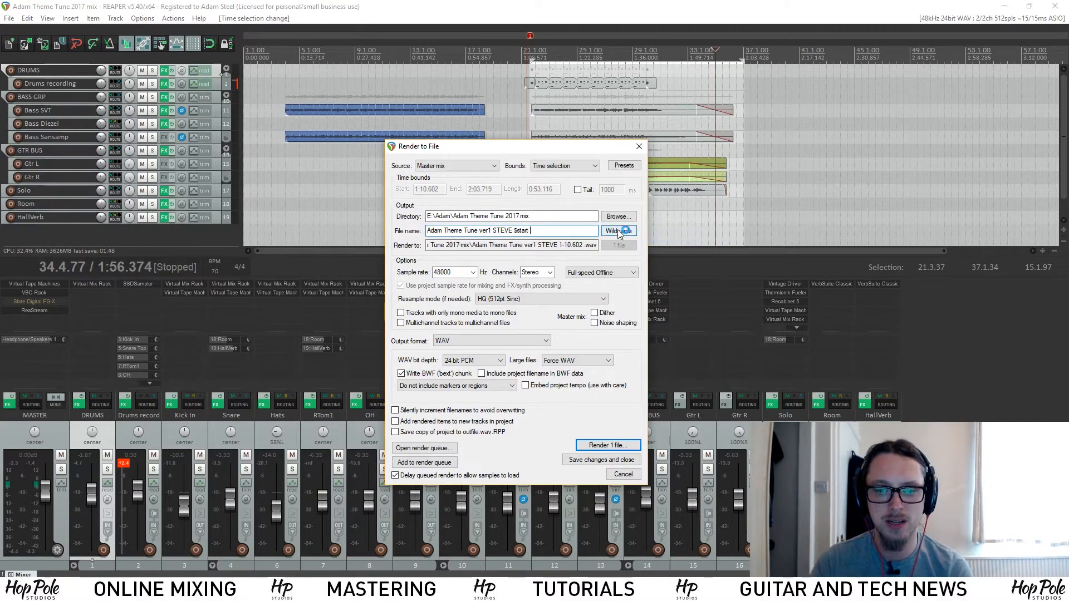
left_click(618, 230)
left_click(639, 249)
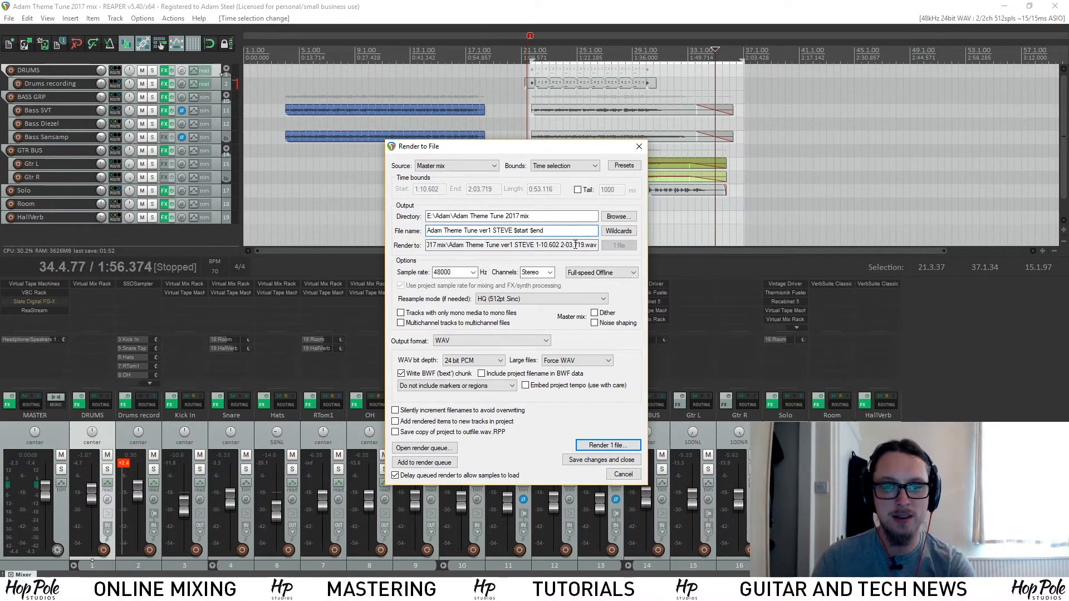
Go through the render bounds options, switching to Project regions and back to Time selection.
left_click(557, 167)
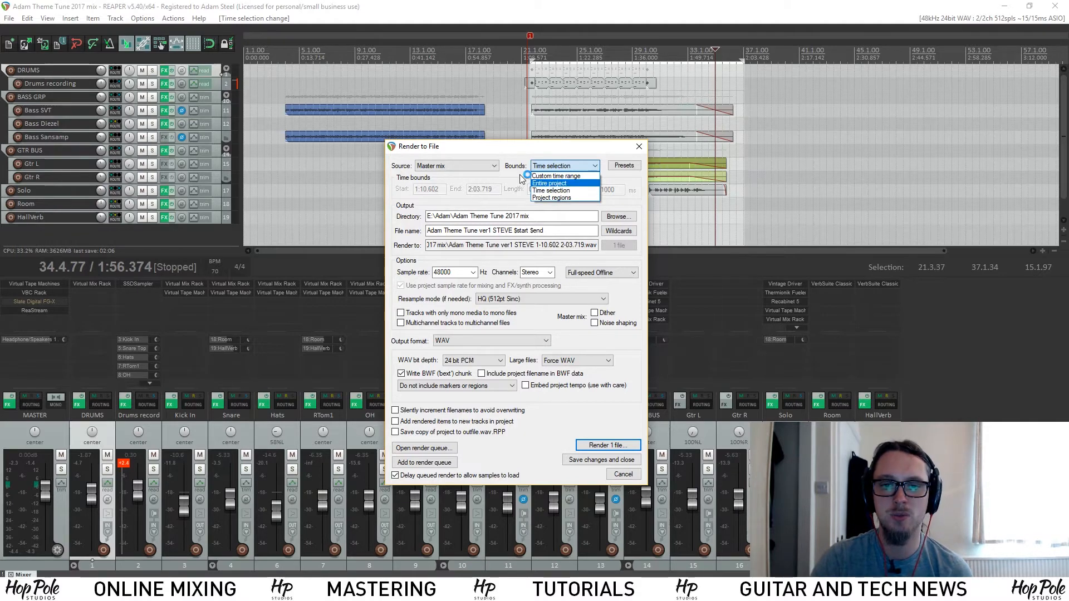
left_click(559, 191)
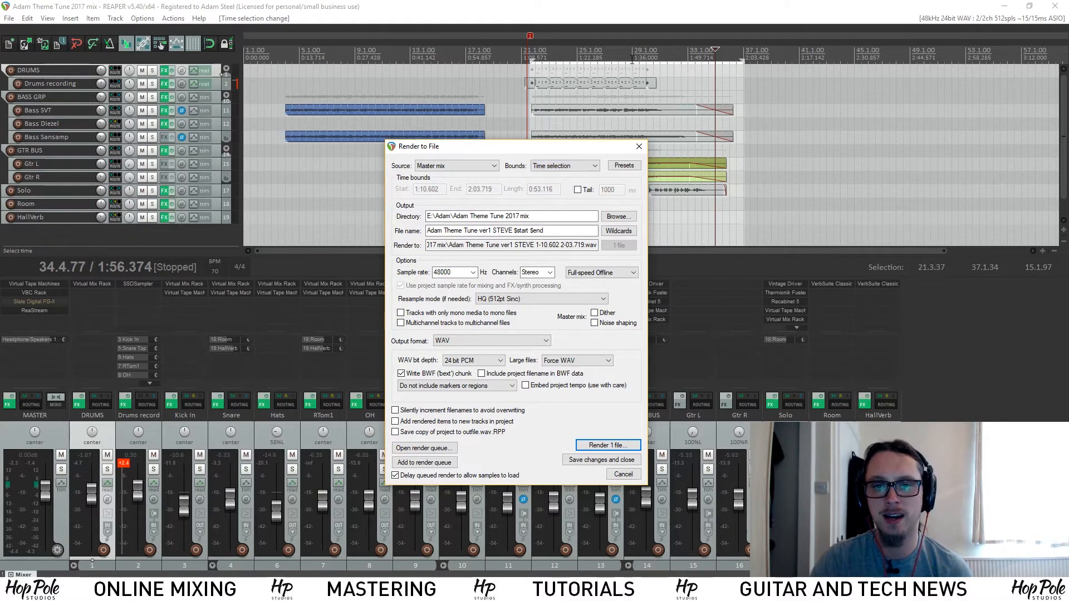
left_click(557, 166)
left_click(554, 198)
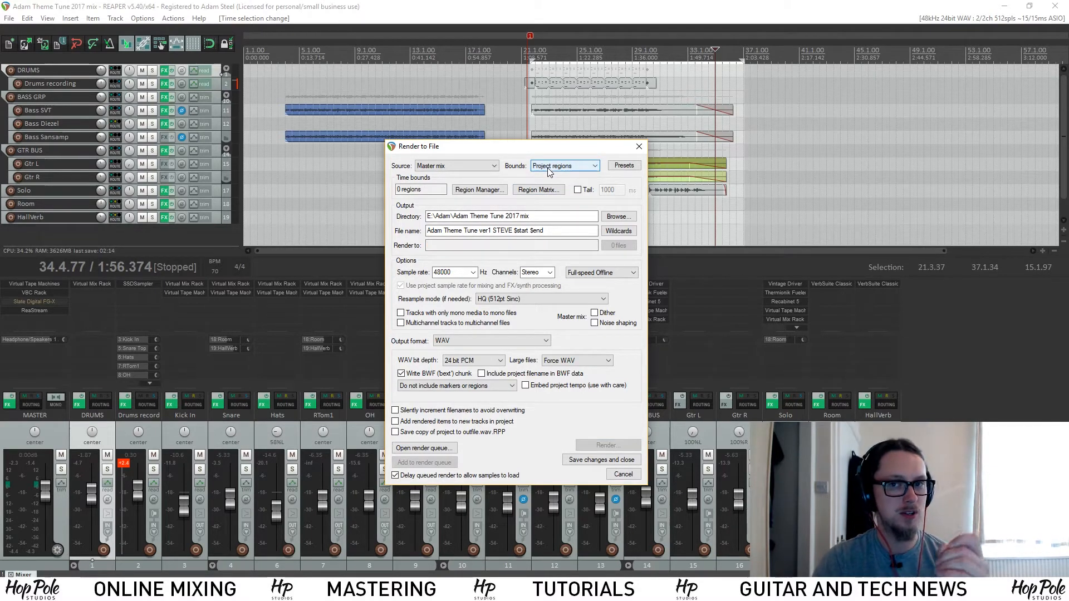
scroll(549, 171, "up", 1)
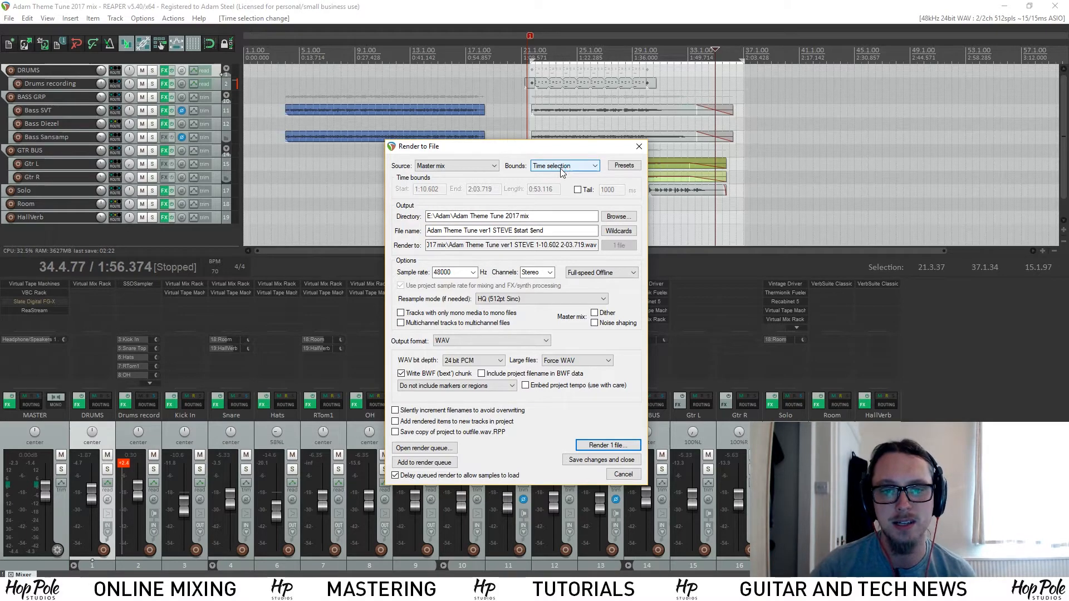
Check the render file name and the full output path that the file will be rendered to.
left_click(565, 231)
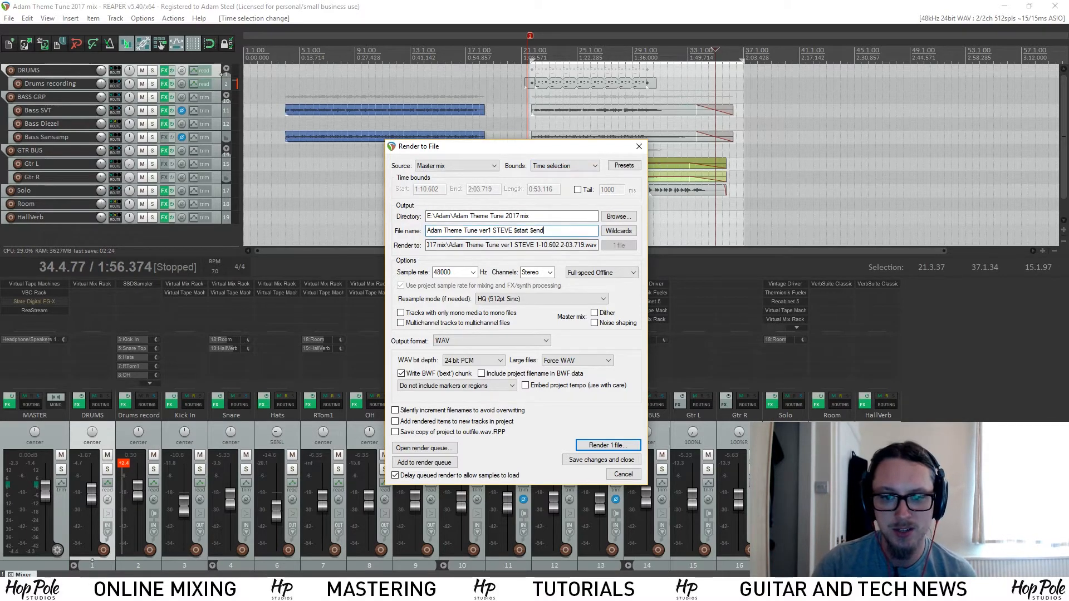
left_click_drag(526, 236, 415, 245)
left_click(515, 245)
left_click(458, 246)
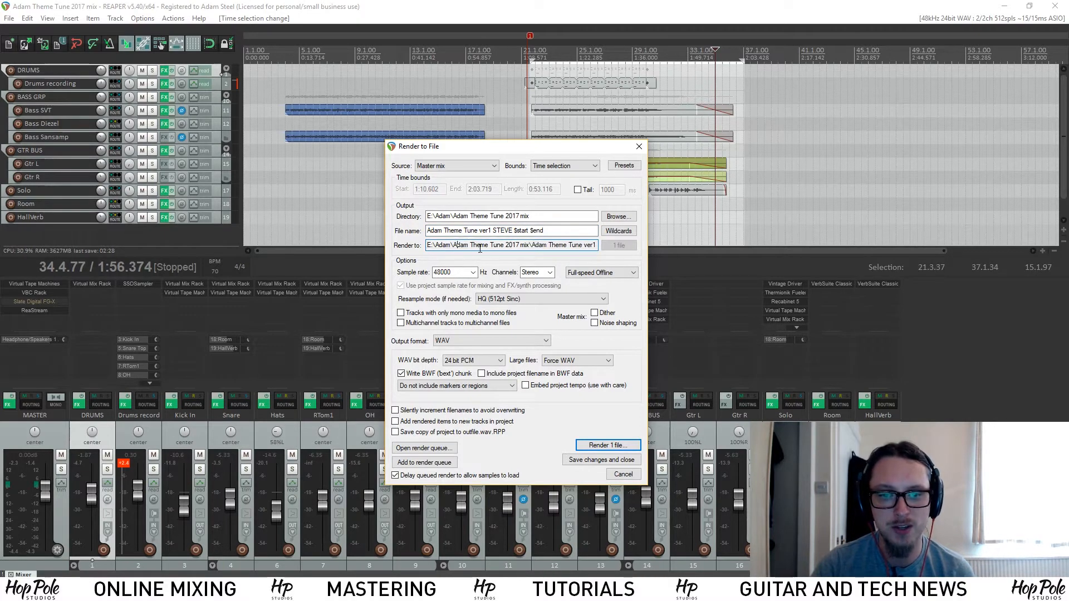
Check the start and end times at the end of the render's full output path.
left_click_drag(510, 245, 579, 243)
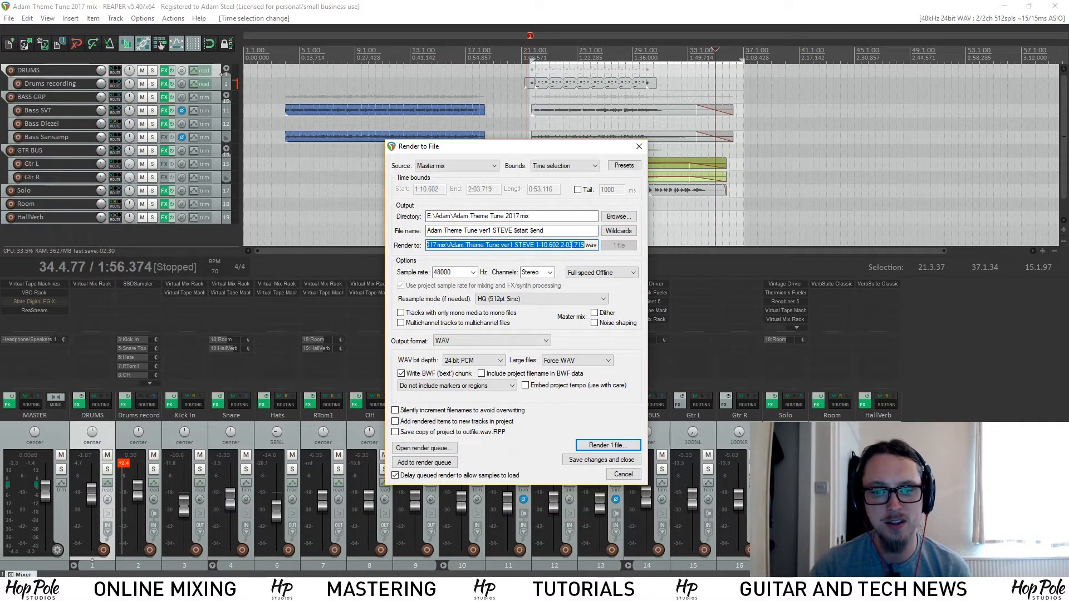
left_click(569, 245)
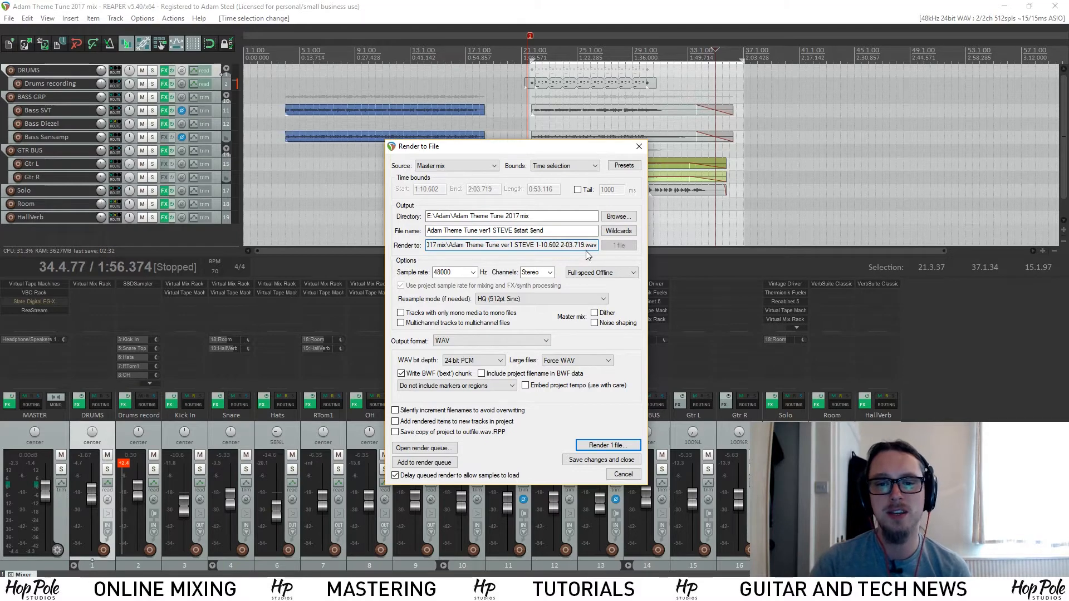
left_click(567, 245)
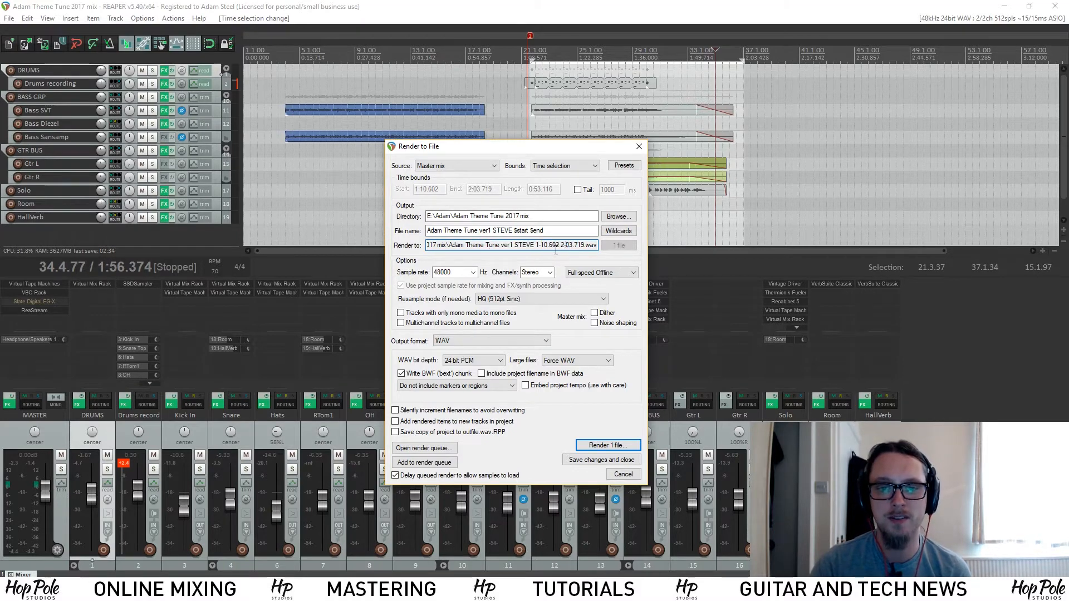
Replace the $start and $end wildcards in the render file name with the $samplerate wildcard.
left_click_drag(556, 231, 522, 230)
key("BackSpace")
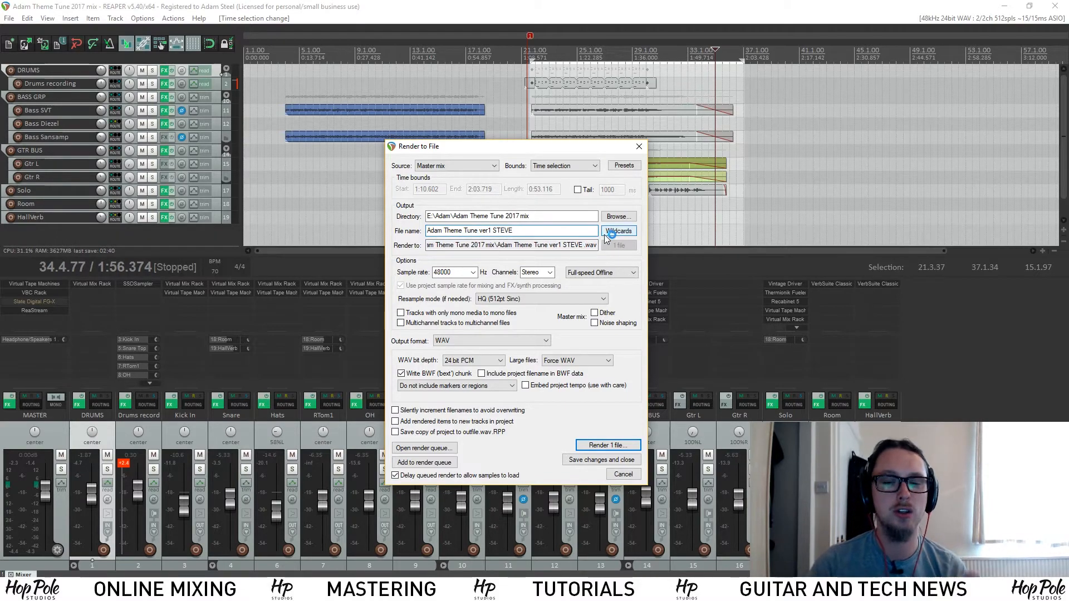
left_click(606, 235)
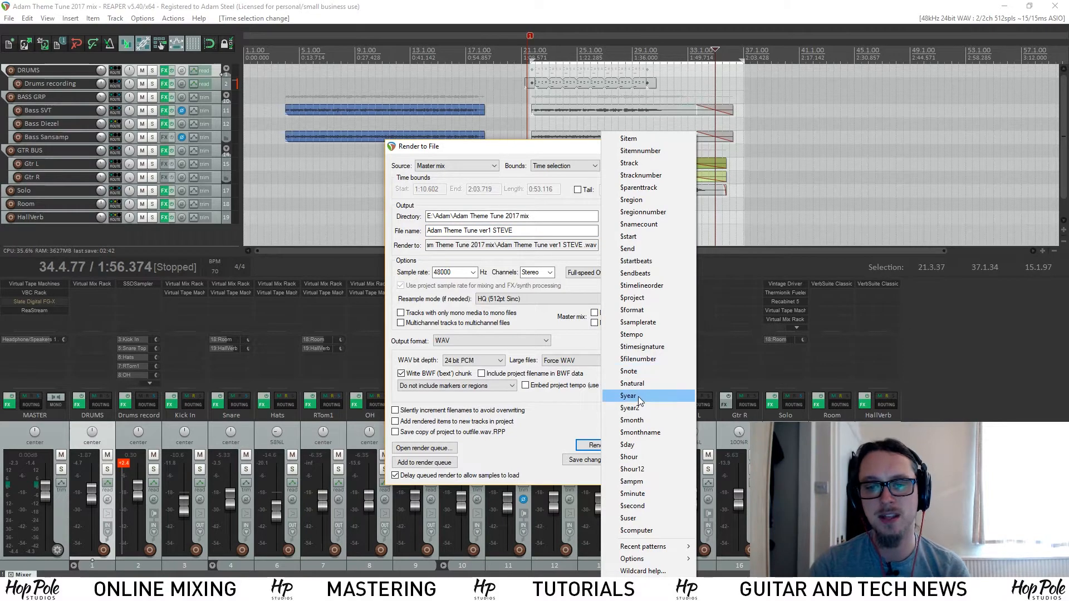
left_click(638, 321)
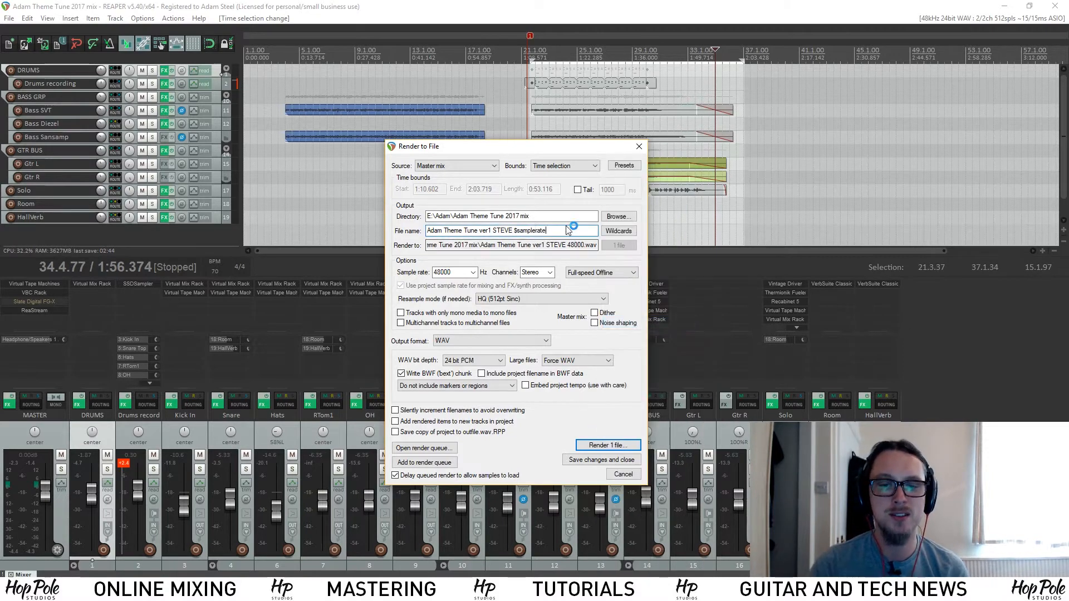
left_click_drag(580, 230, 507, 230)
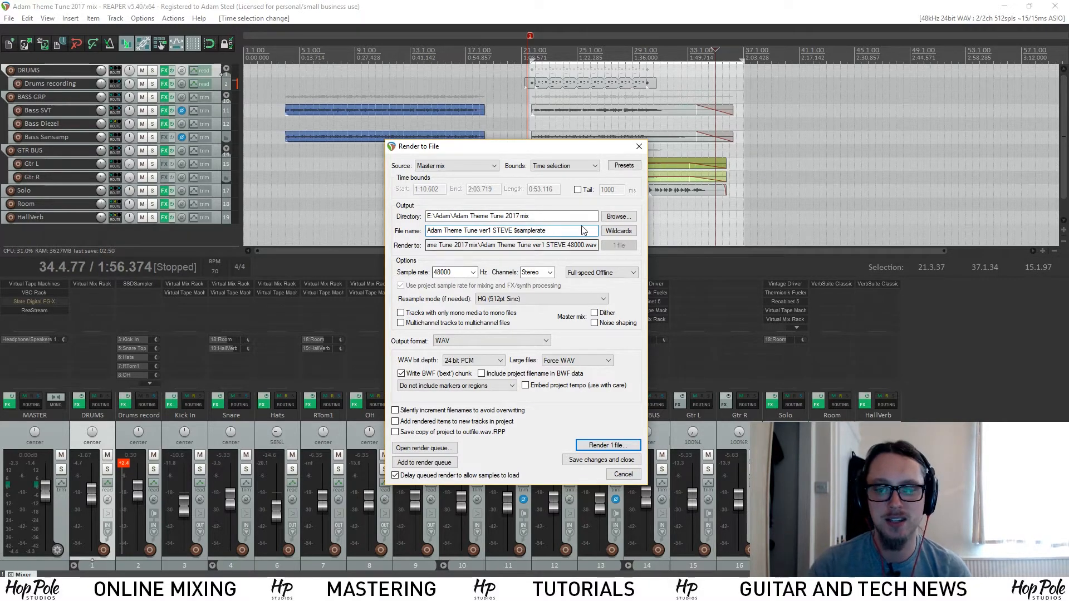
Try sample rates of 44100 and 88200 Hz while checking the output path, and return to 48000 Hz.
double_click(461, 273)
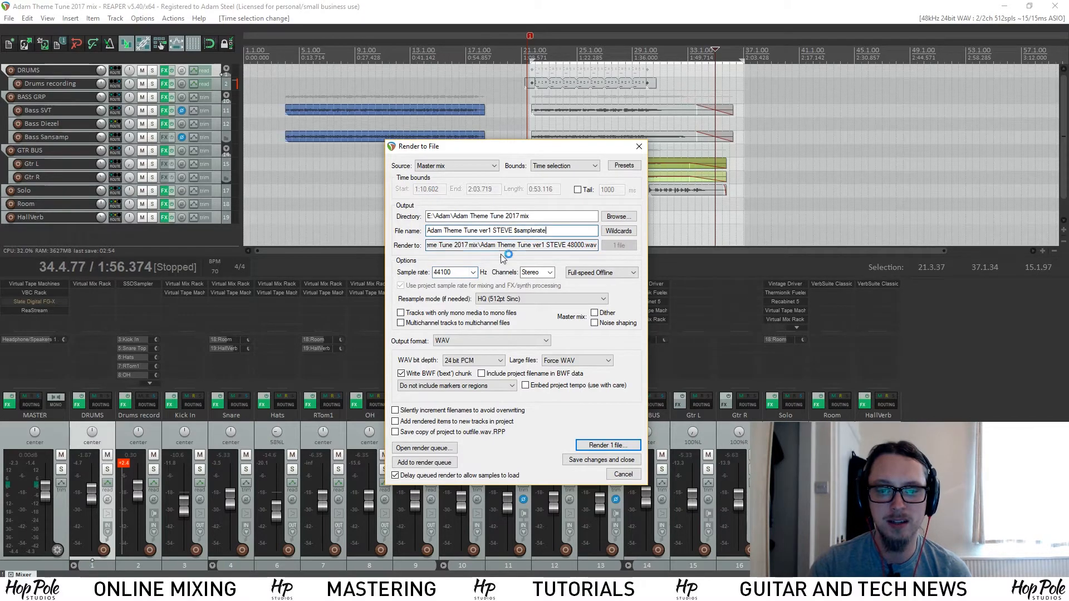
left_click(559, 233)
left_click(546, 249)
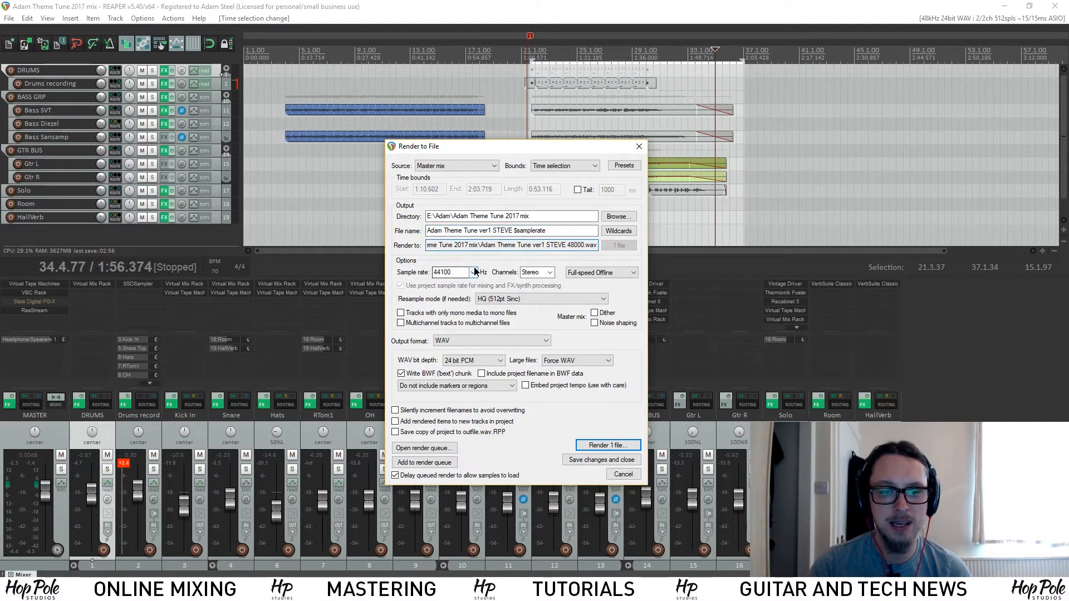
left_click(473, 272)
left_click(448, 329)
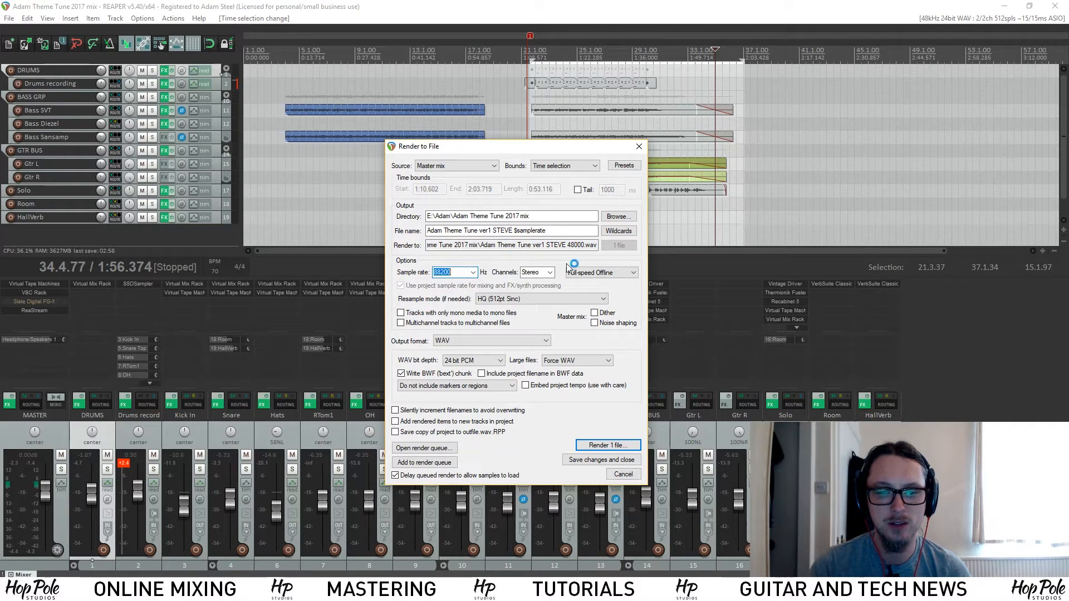
left_click(453, 272)
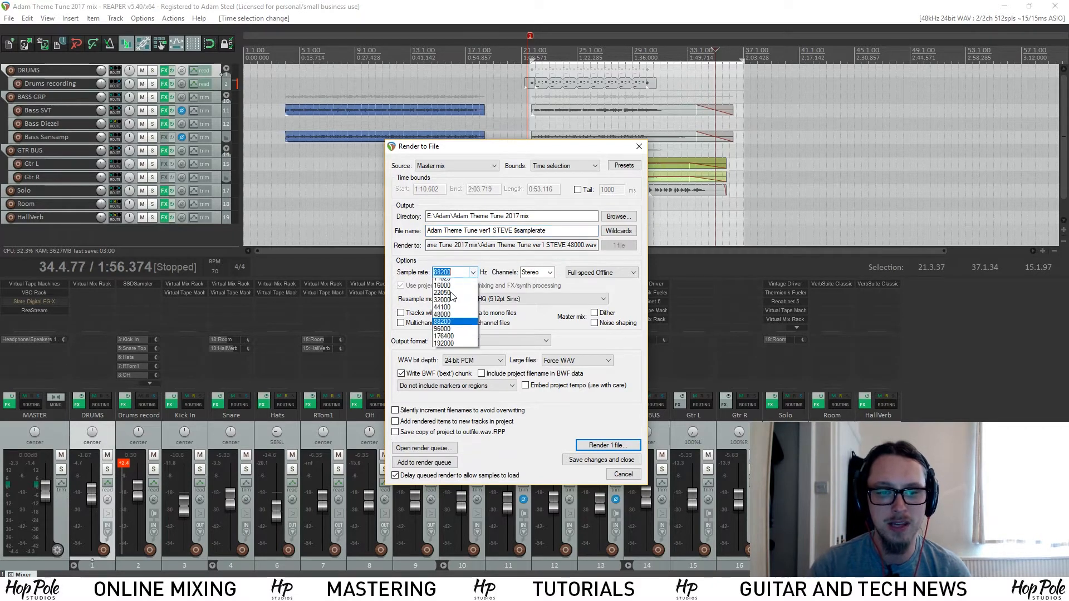
left_click(445, 307)
left_click(565, 233)
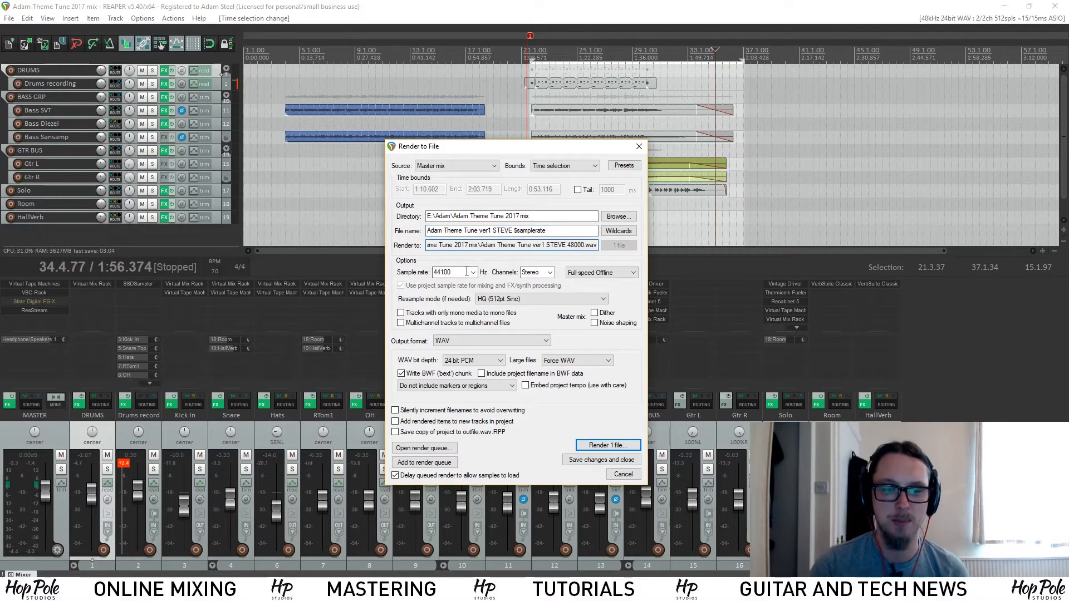
left_click(473, 272)
left_click(475, 272)
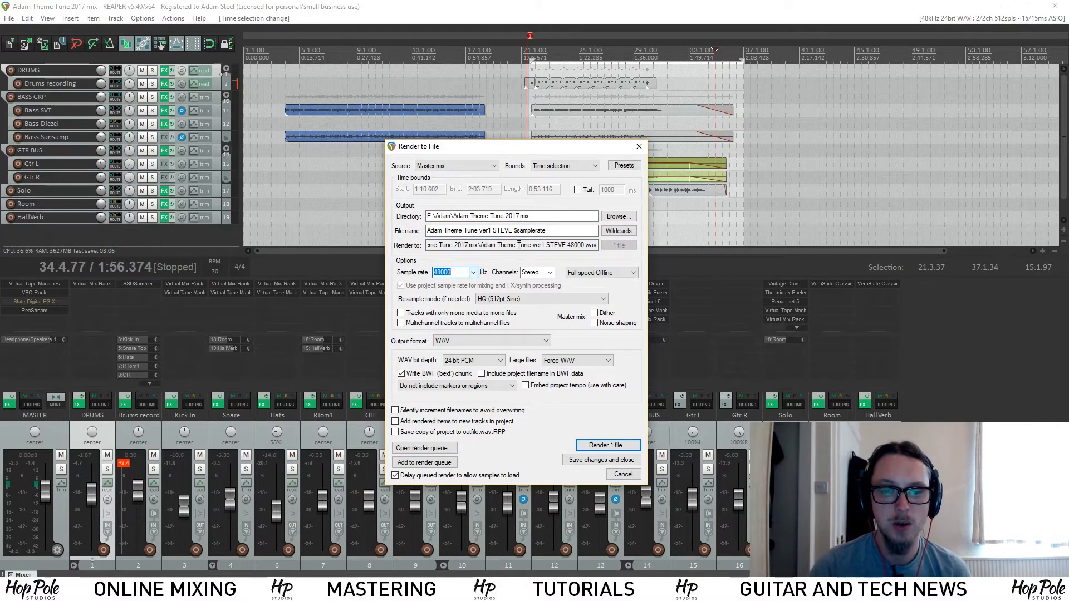
Replace the $samplerate wildcard in the render file name with the date wildcards $year$month$day.
left_click_drag(546, 231, 520, 230)
key("BackSpace")
key("BackSpace")
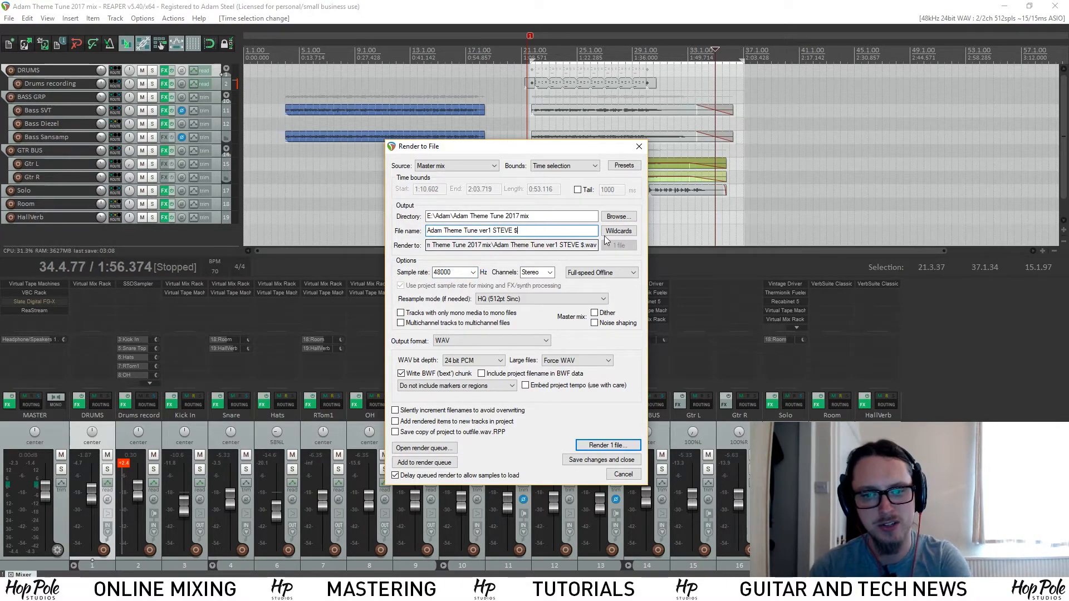
left_click(618, 231)
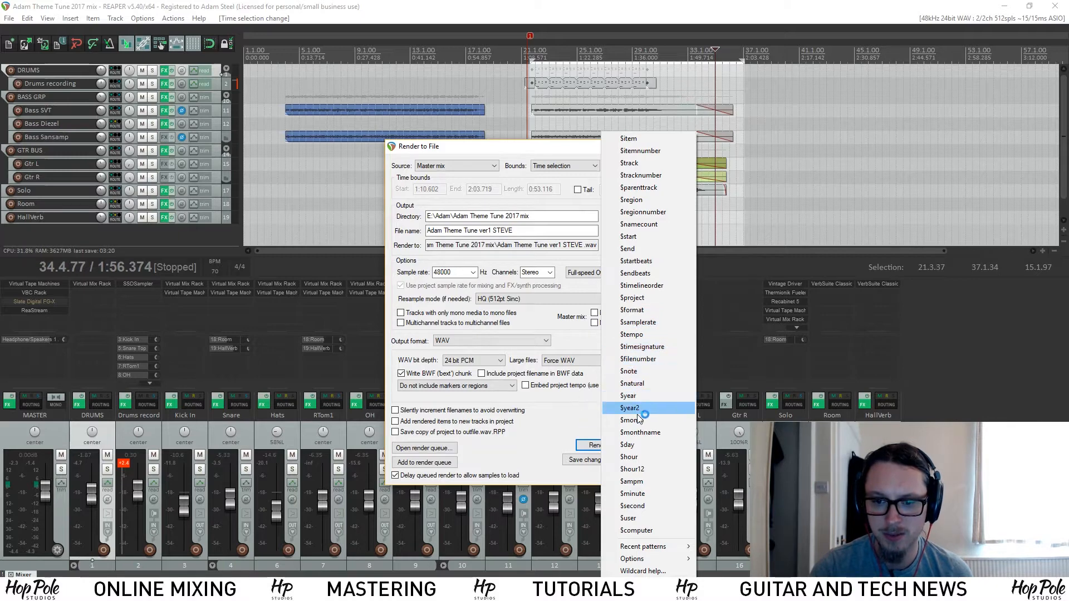
left_click(639, 399)
left_click(615, 233)
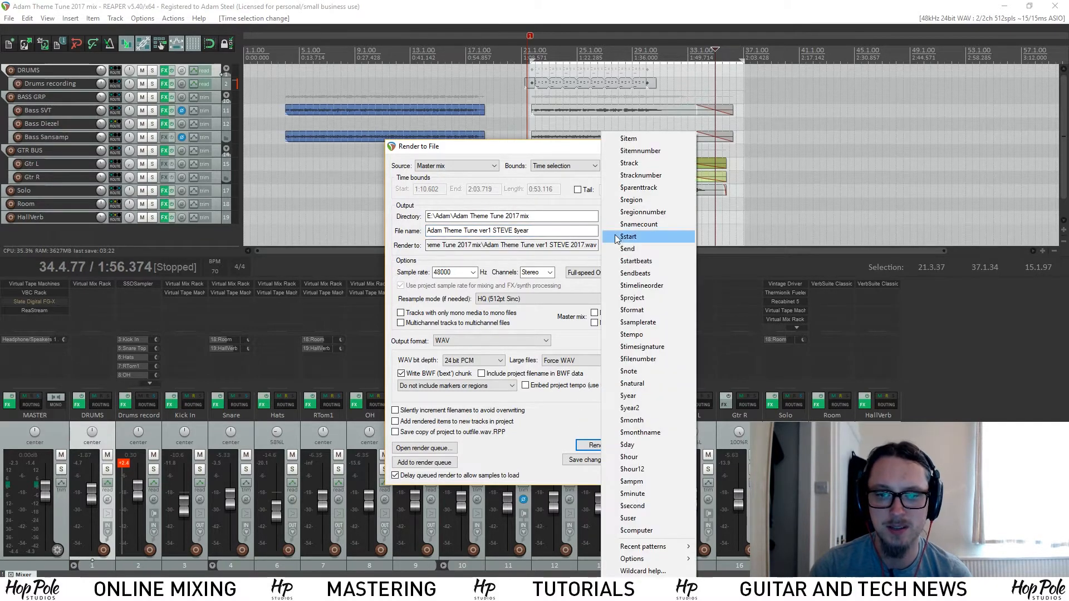
left_click(638, 420)
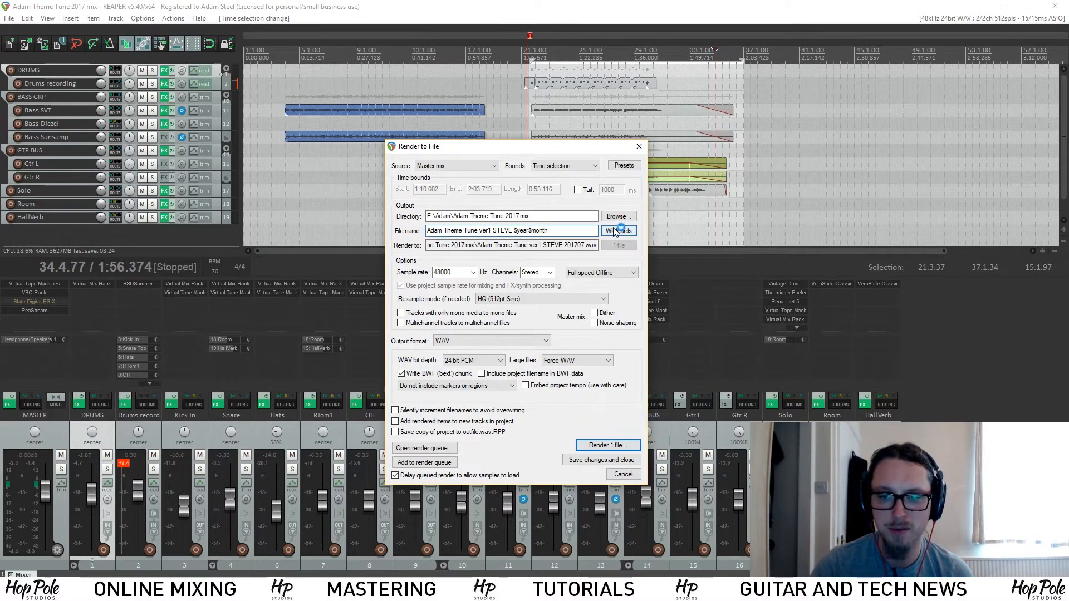
left_click(615, 232)
left_click(636, 439)
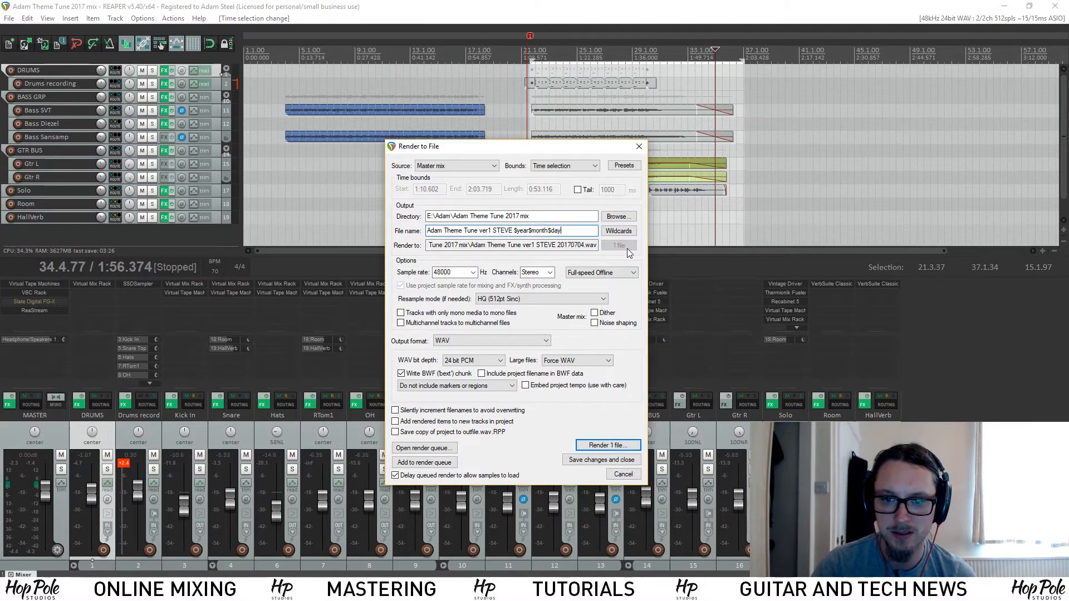
Append the $hour and $minute wildcards to the file name, separated from the date by a spaced hyphen.
left_click(618, 231)
left_click(636, 458)
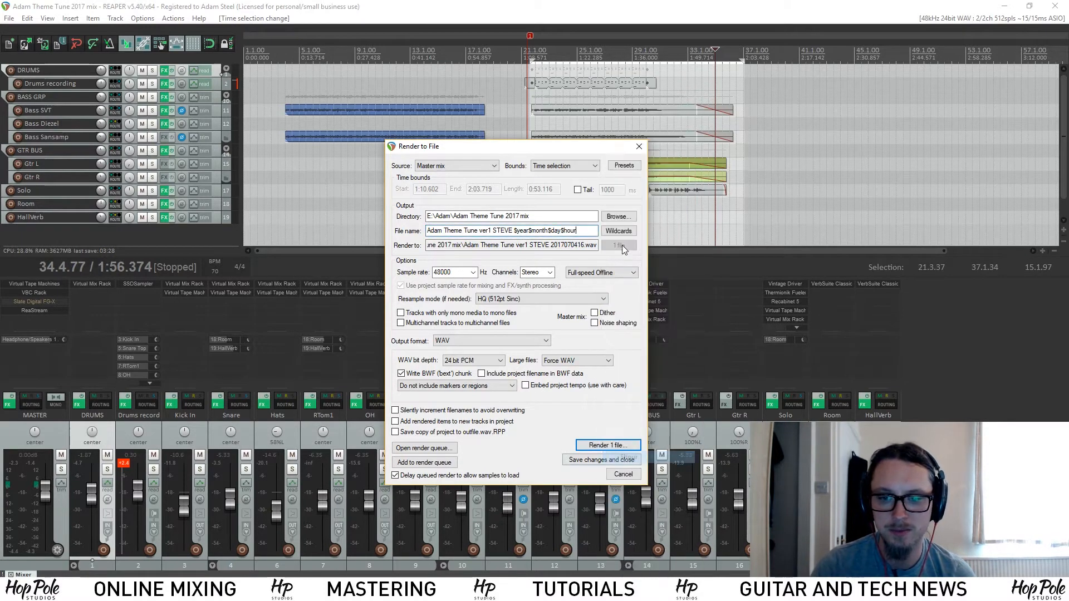
left_click(616, 231)
left_click(637, 493)
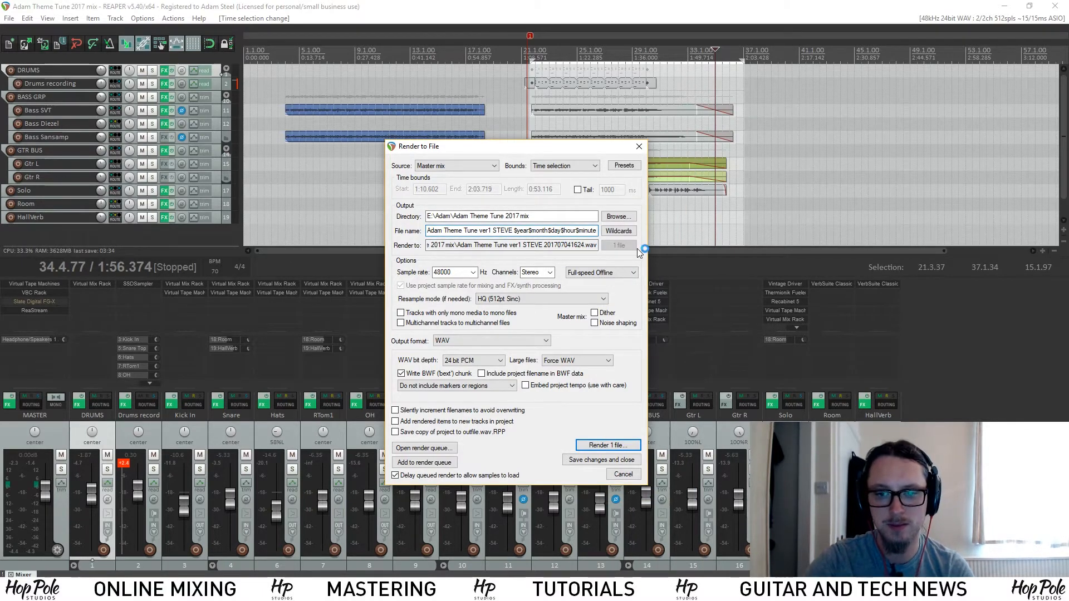
type("-")
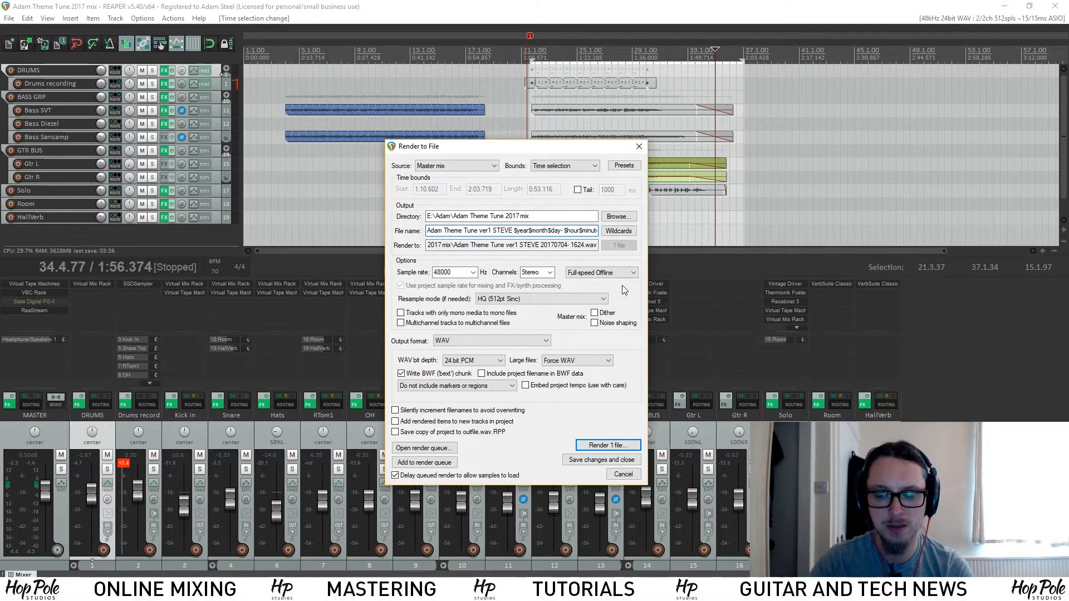
left_click(558, 231)
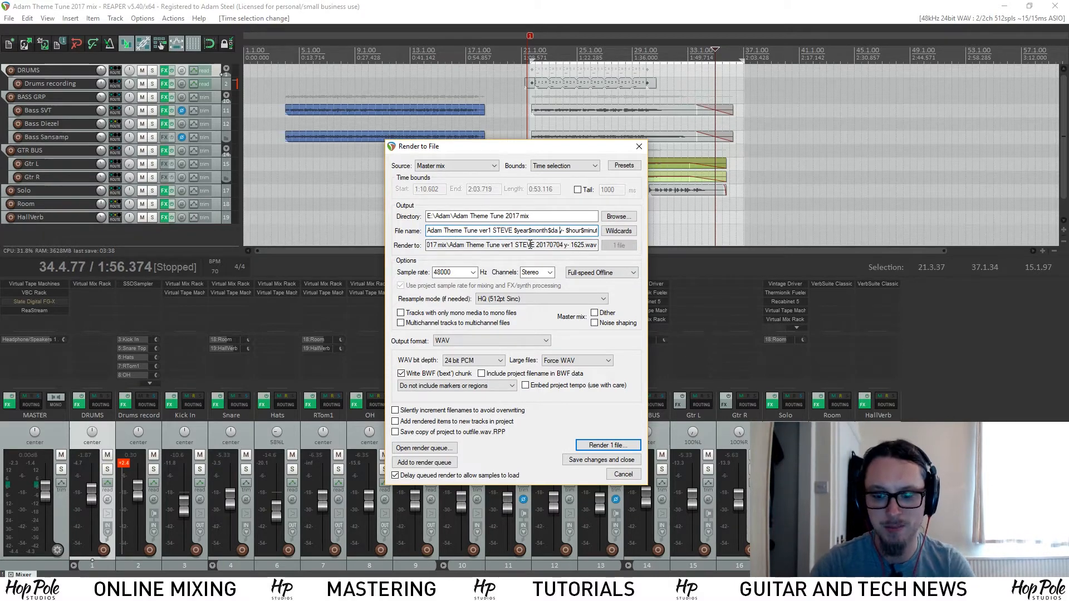
key("BackSpace")
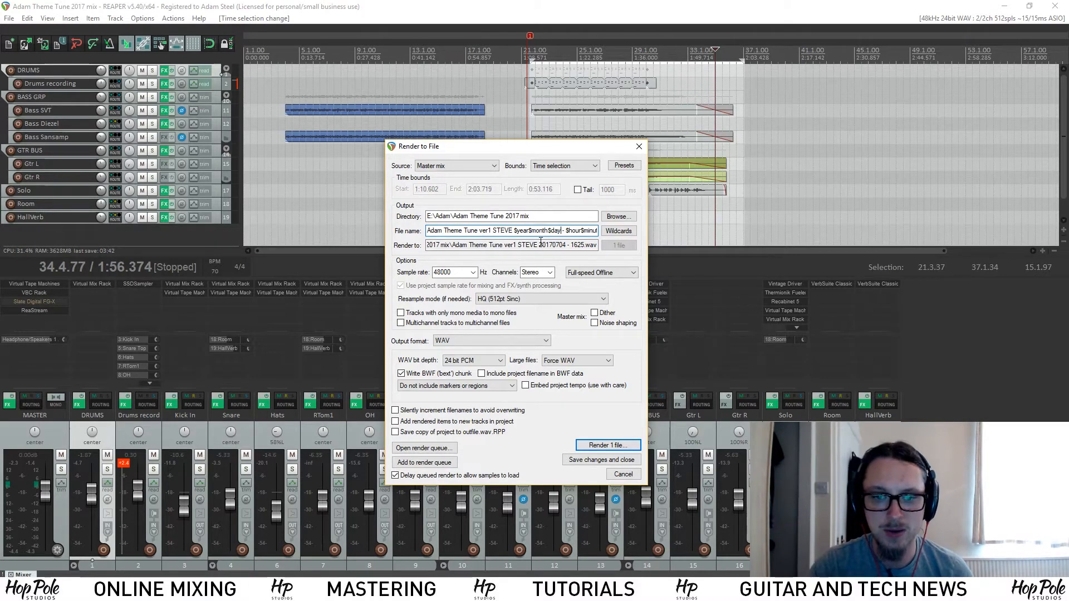
Check the date and time portions of the resulting file name in the output path.
left_click_drag(538, 245, 550, 245)
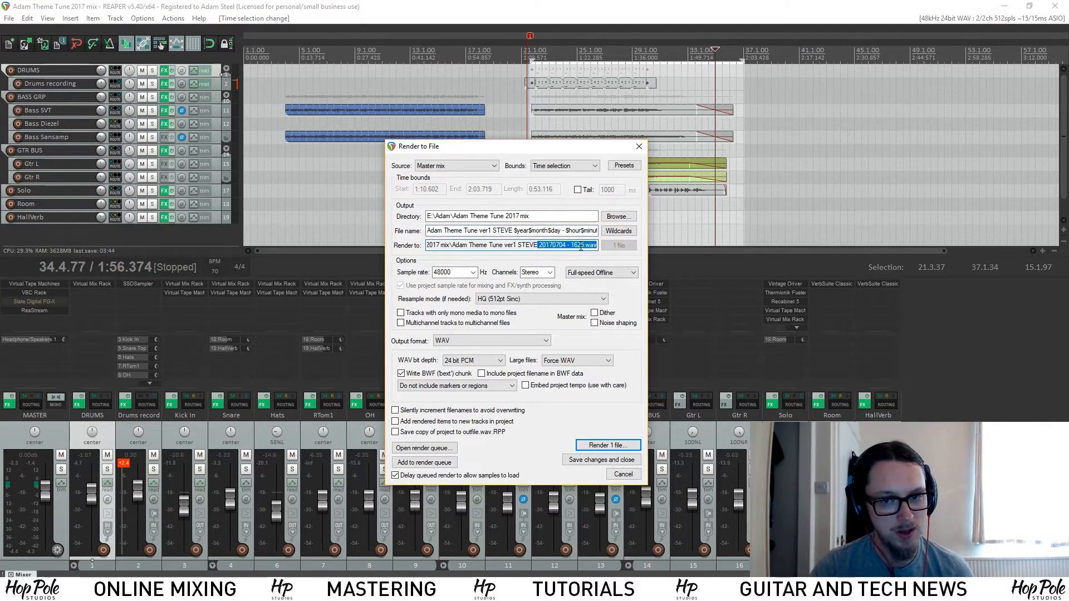
left_click(570, 248)
left_click_drag(587, 248, 597, 249)
left_click_drag(521, 245, 546, 238)
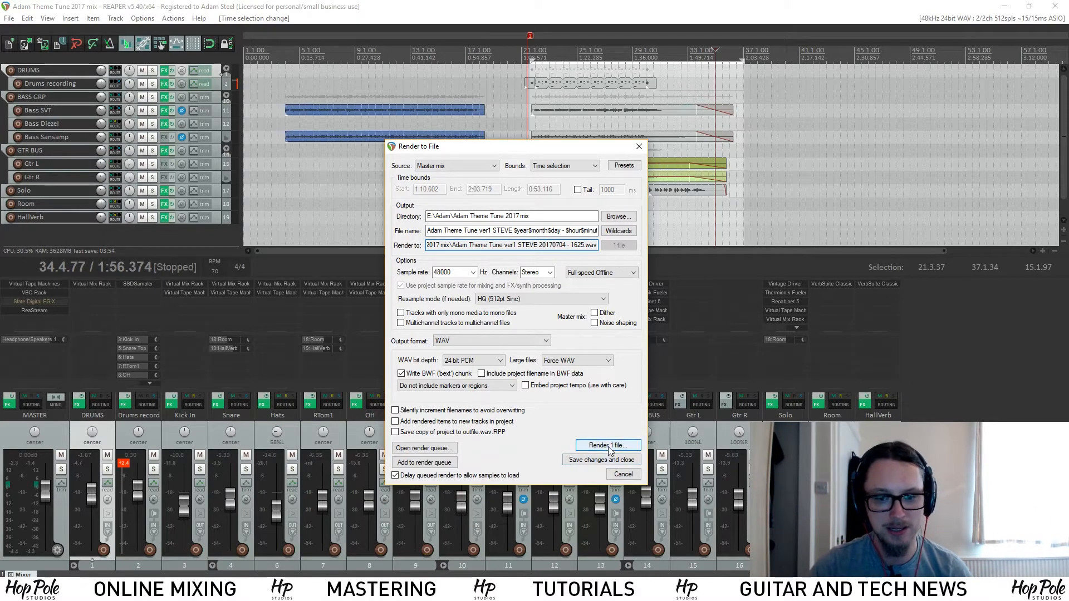
Render the master mix of the time selection to the WAV file and inspect the output file path during rendering.
left_click(617, 462)
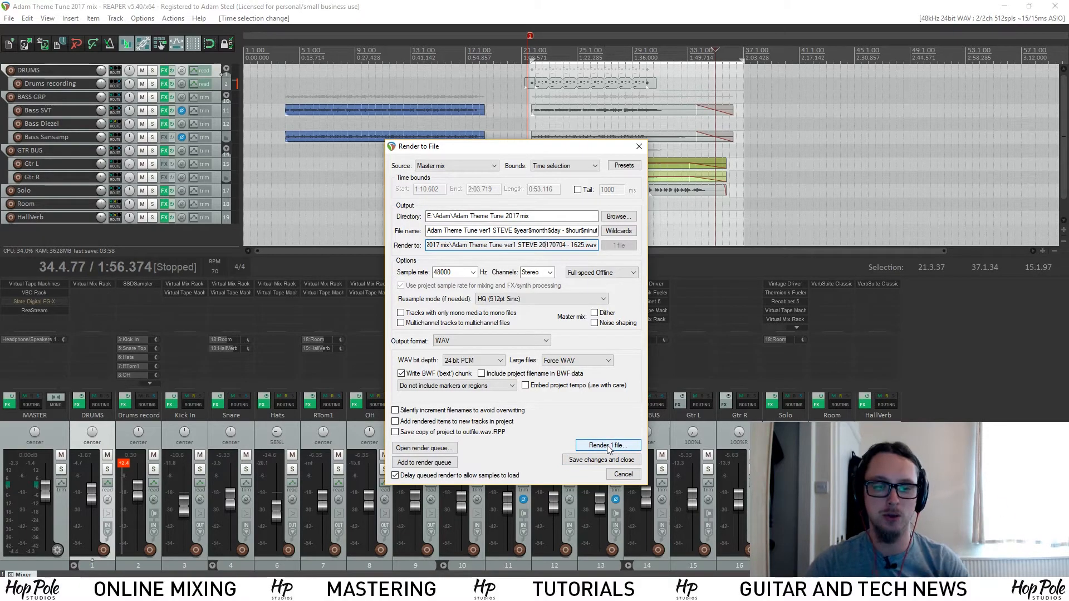
left_click(608, 447)
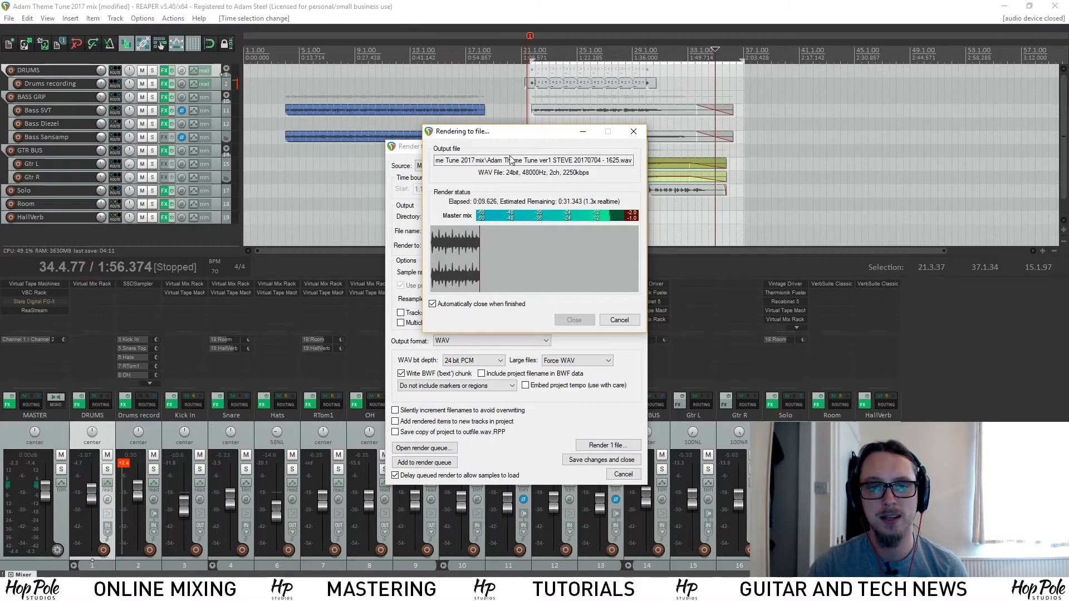
left_click_drag(623, 159, 515, 161)
left_click(616, 163)
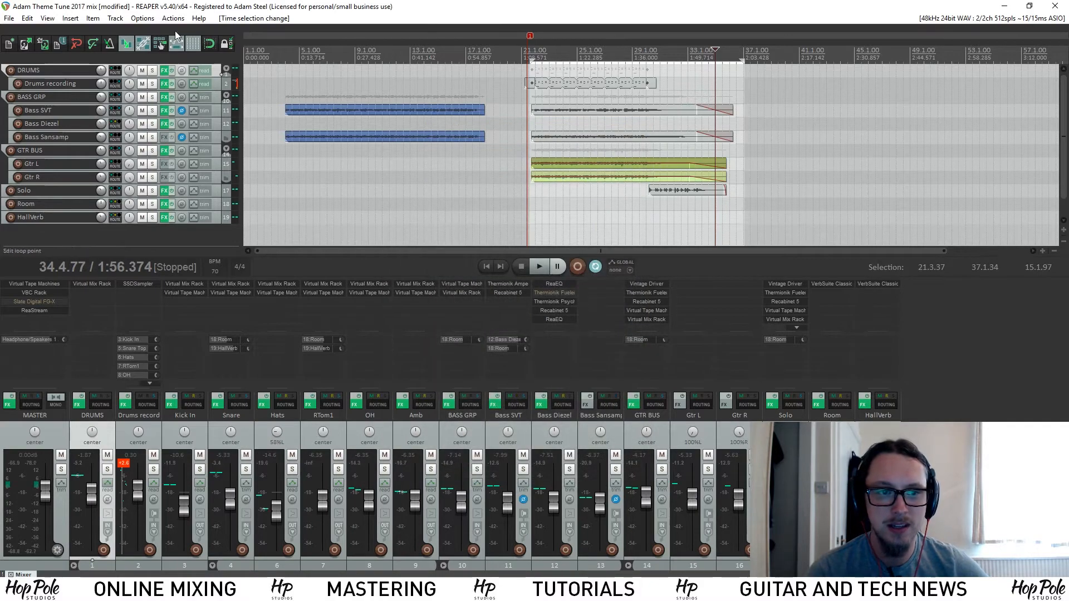
Reopen the render settings and check the time stamp in the output file name.
left_click(9, 19)
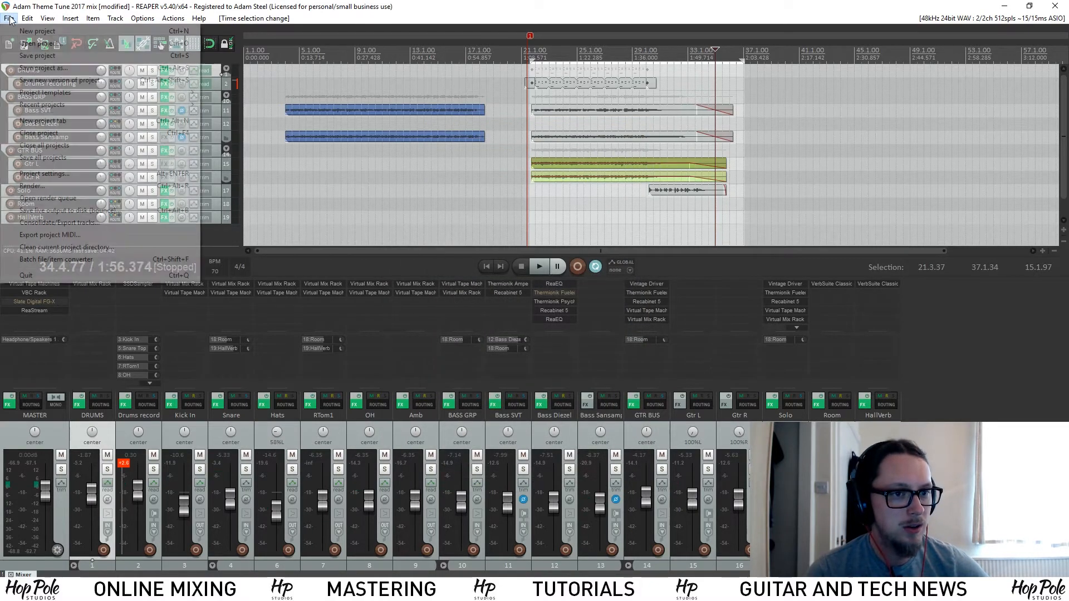
left_click(30, 186)
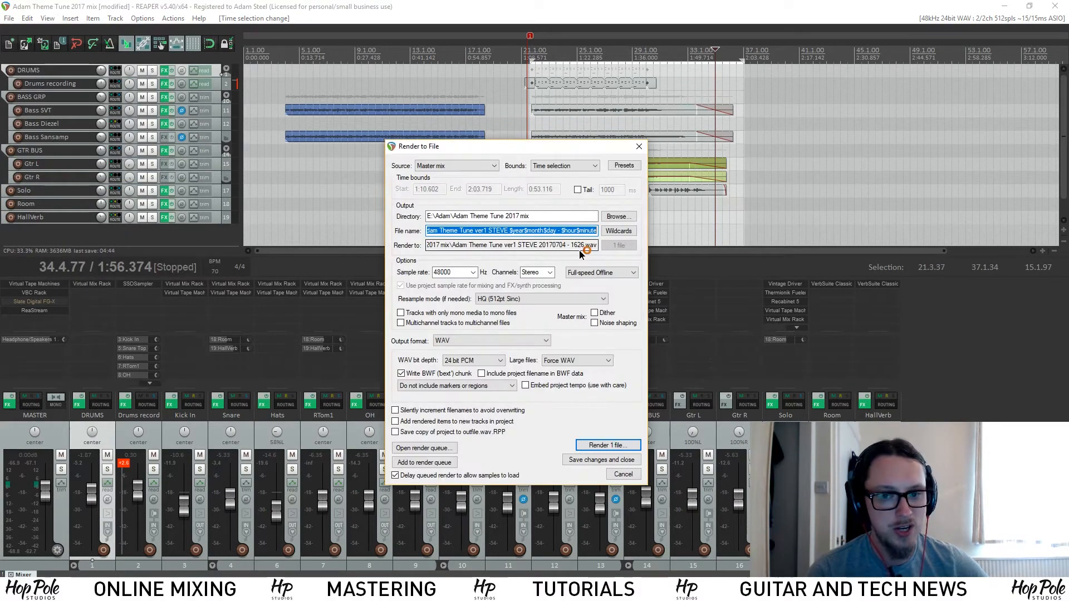
left_click(574, 245)
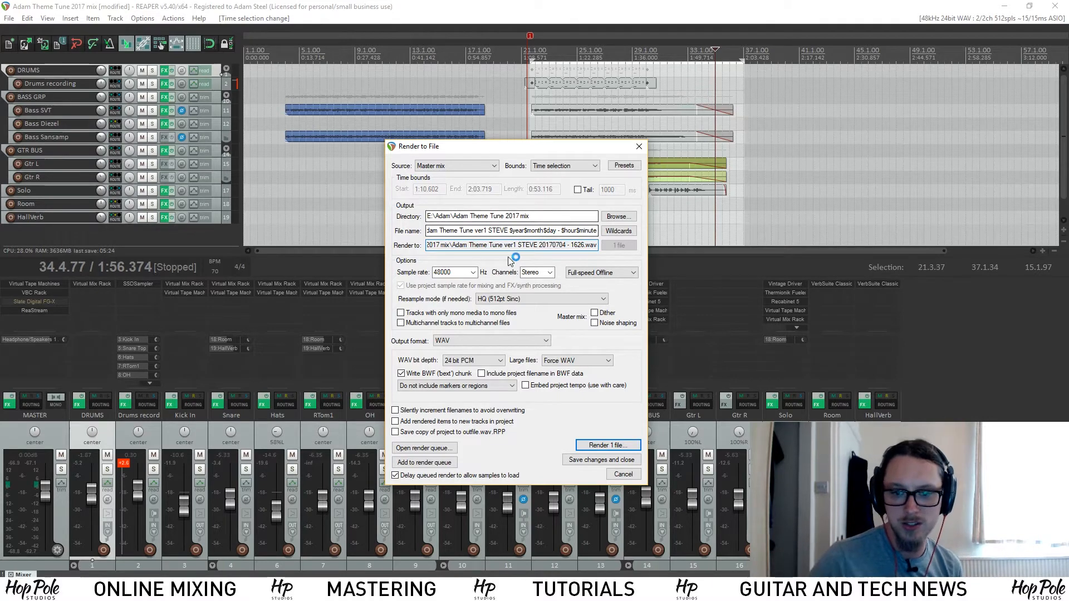
Review the available sample rates and channel options, keeping 48000 Hz and Stereo.
double_click(462, 272)
left_click(475, 273)
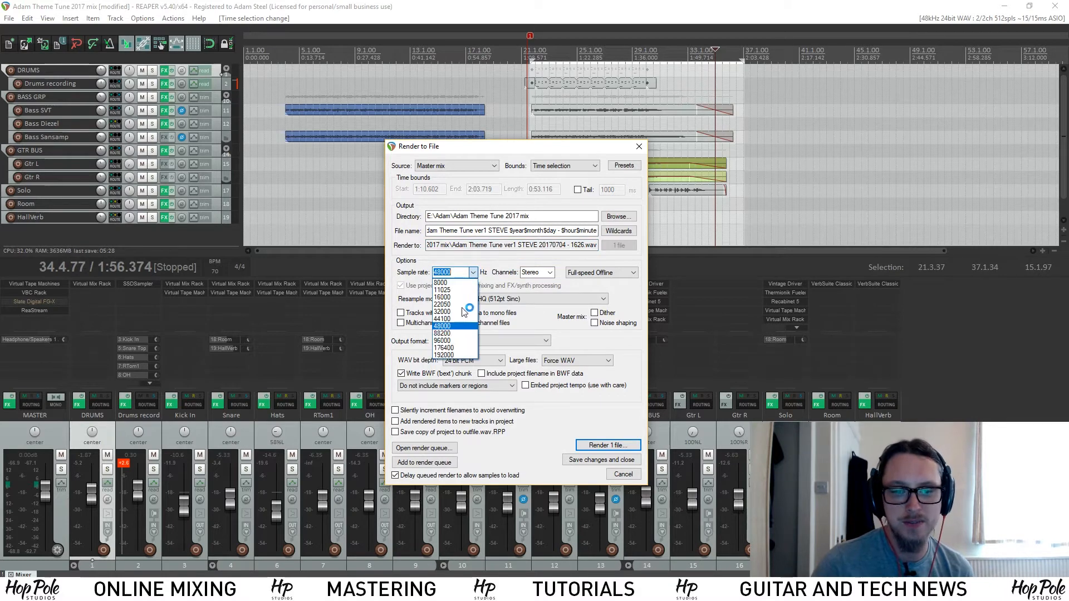
left_click(471, 273)
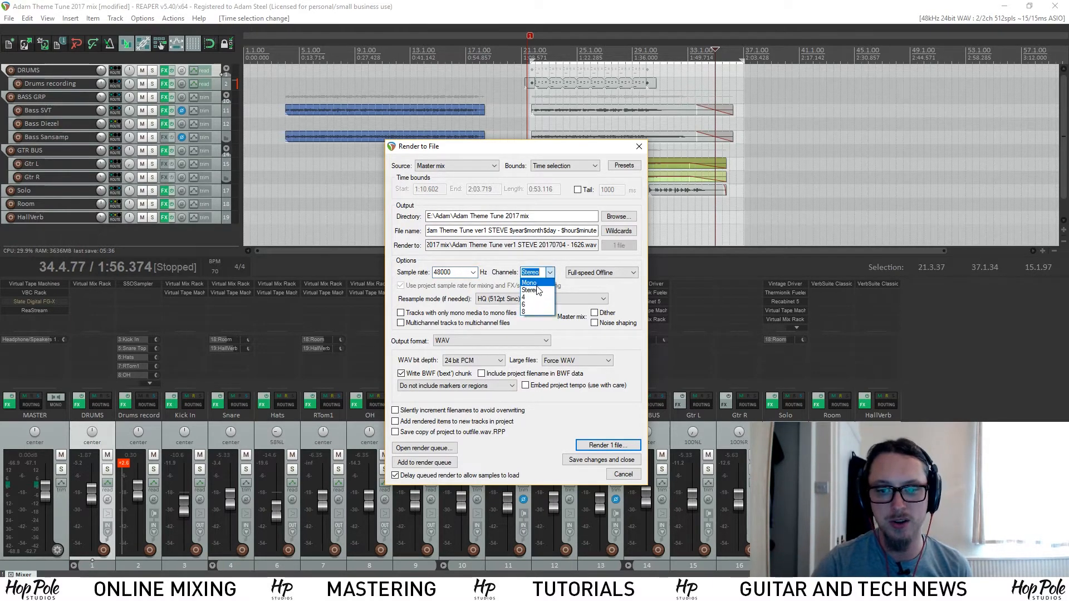
left_click(554, 272)
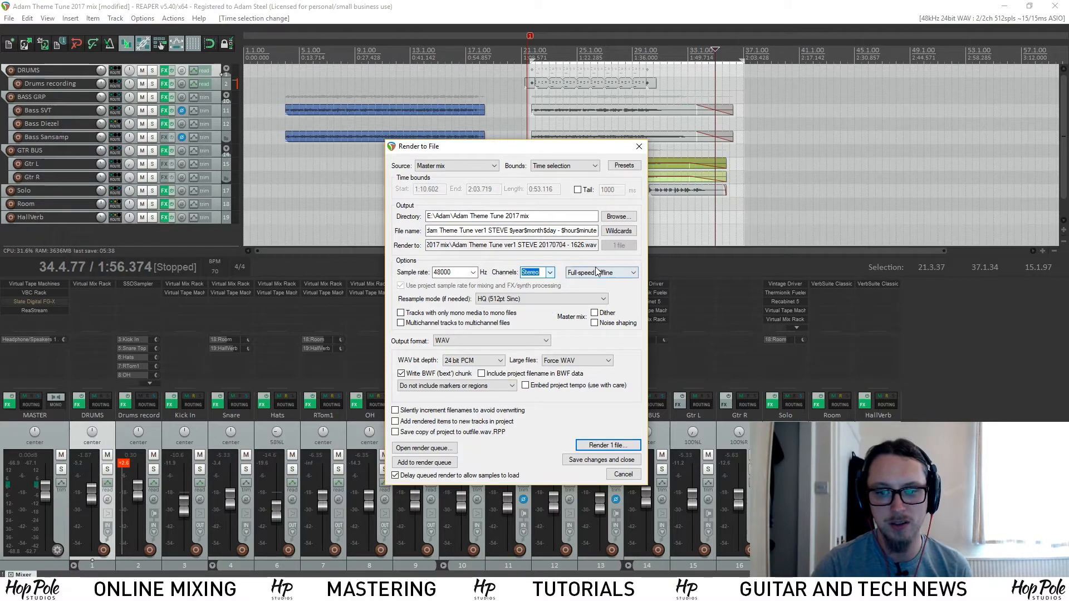
left_click(463, 273)
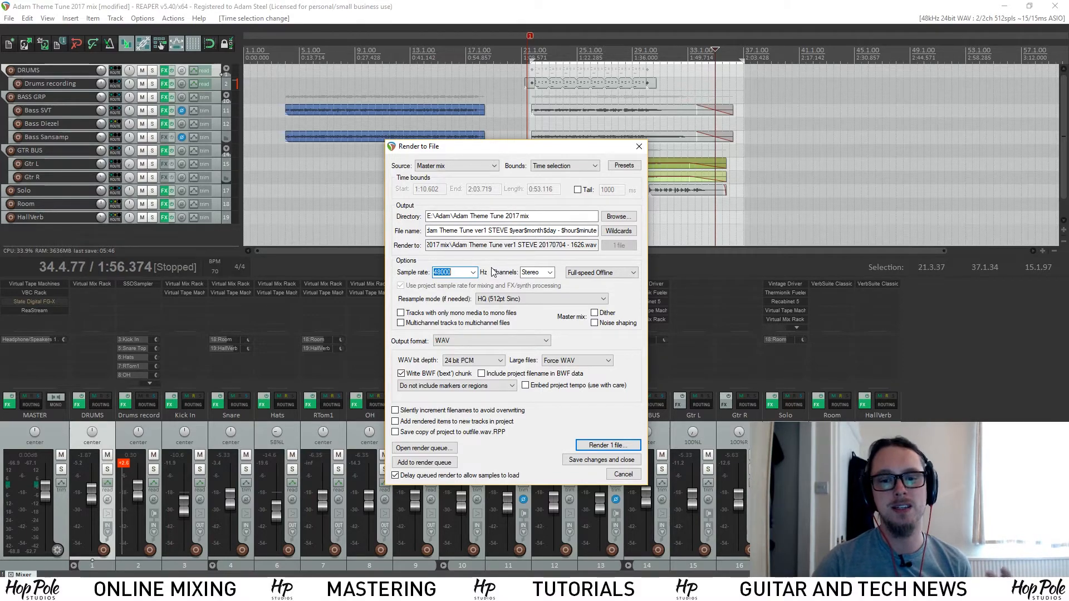
Save the render settings without rendering, and fix the project sample rate at 48000 Hz in the project settings.
left_click(590, 461)
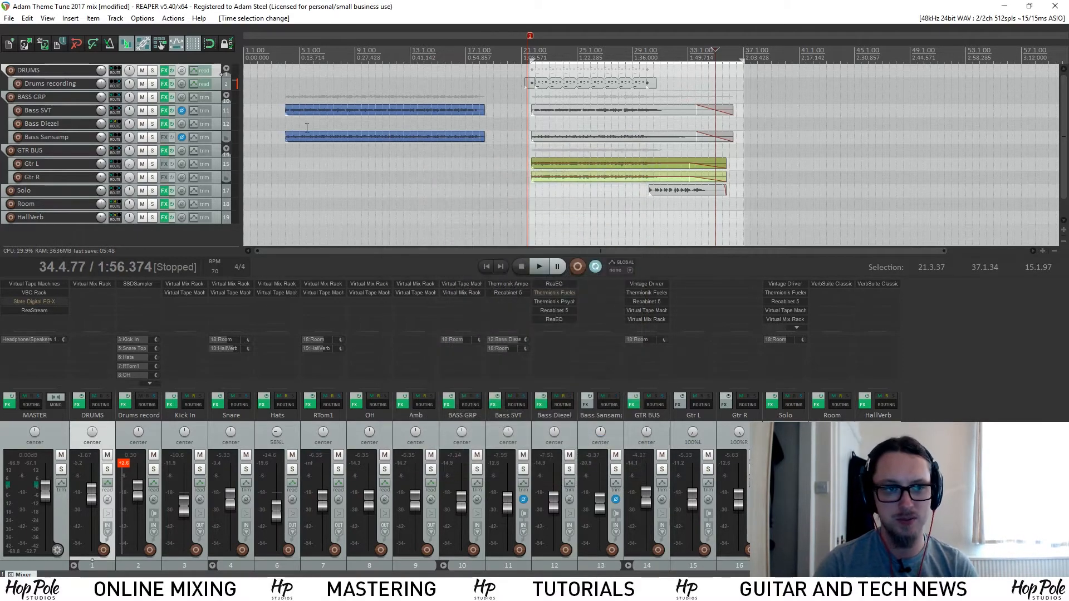
left_click(9, 17)
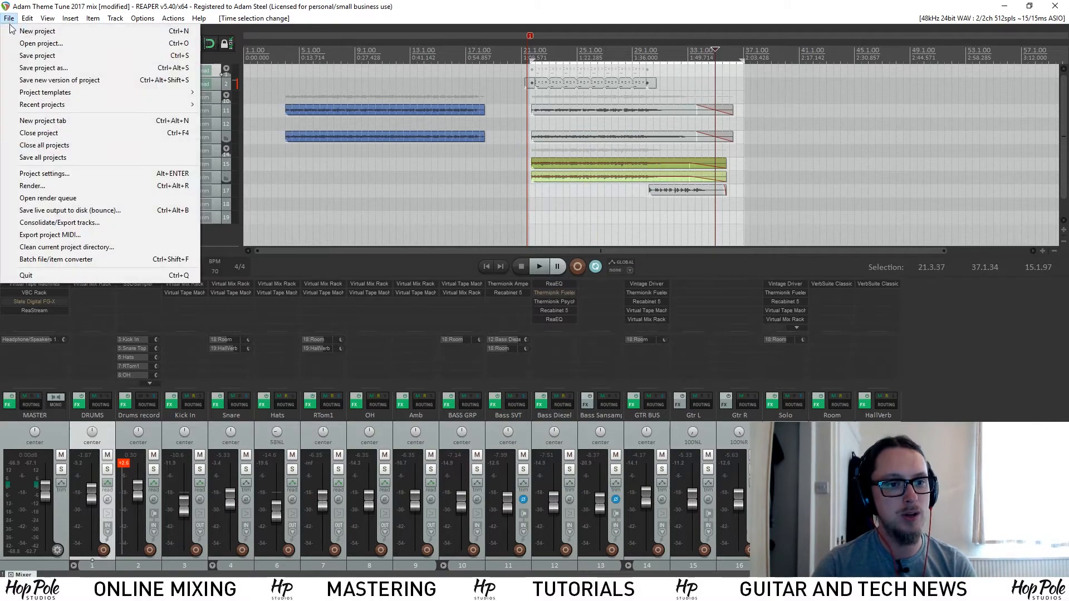
left_click(29, 173)
left_click_drag(459, 185, 440, 196)
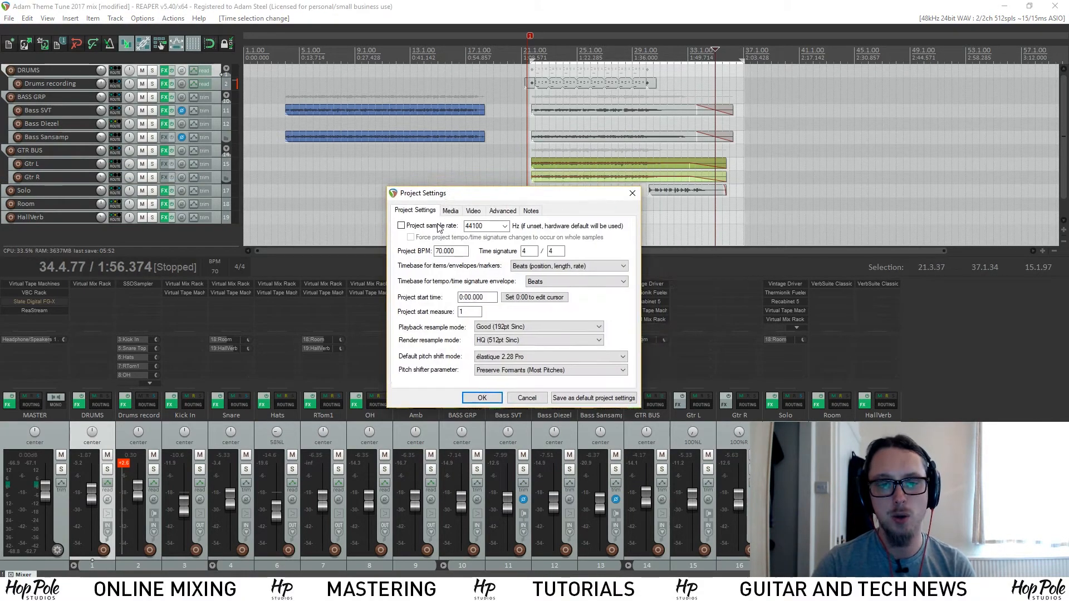
left_click(407, 227)
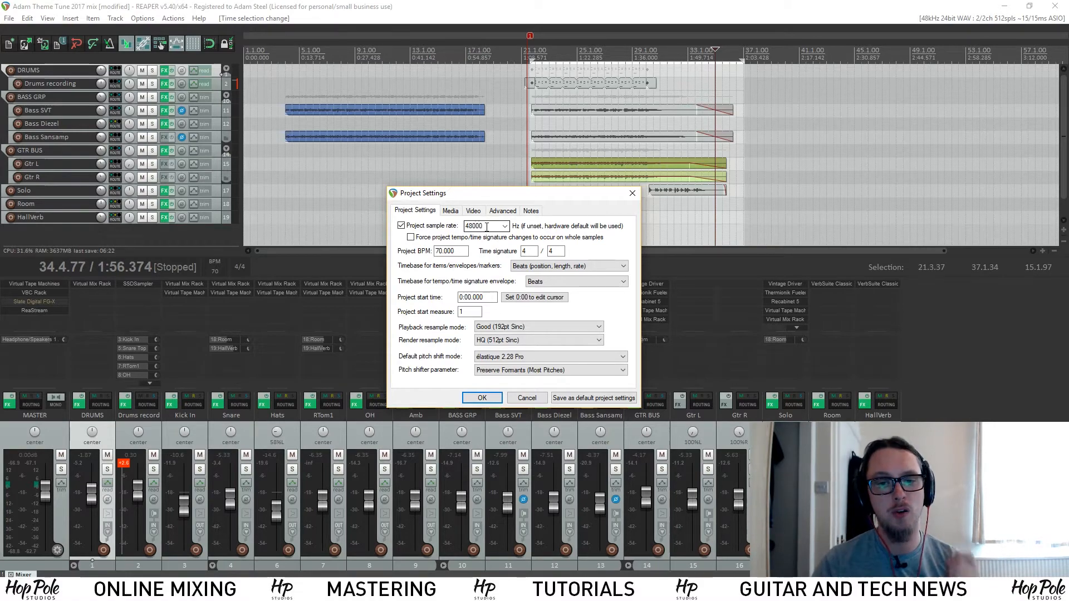
left_click(482, 398)
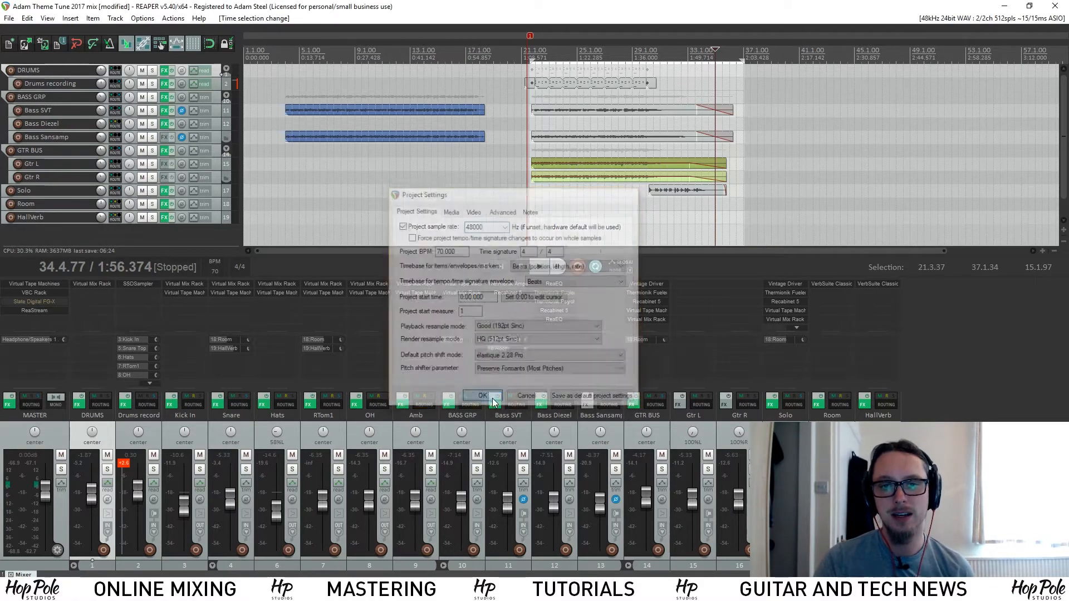
Enlarge the Bass SVT track, select its second audio item and place the edit cursor near that item's start.
left_click_drag(214, 115, 213, 190)
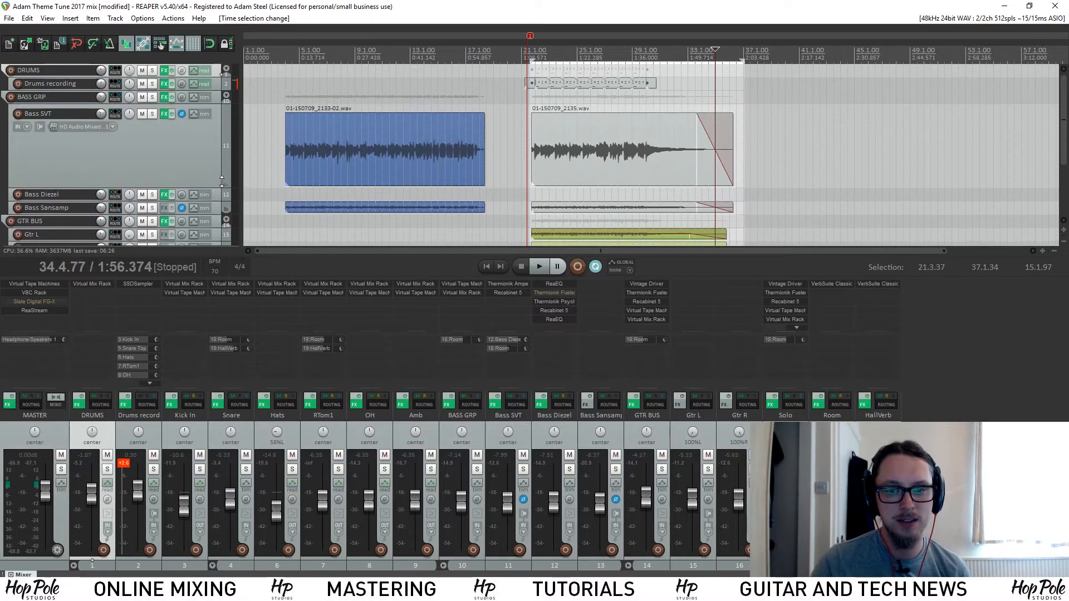
scroll(650, 163, "up", 5)
scroll(648, 161, "down", 5)
left_click(551, 131)
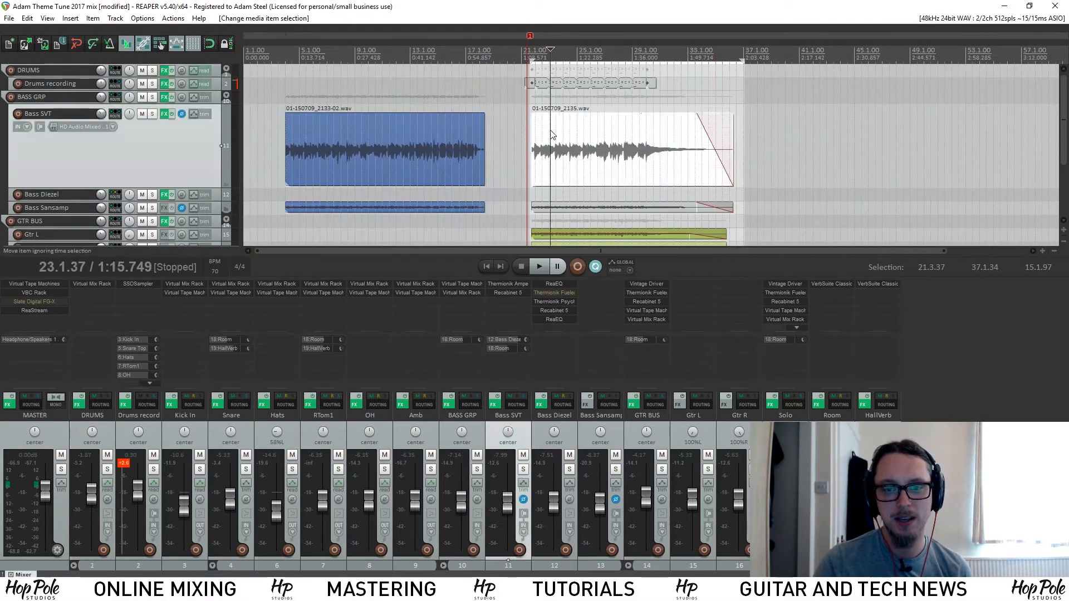
scroll(550, 131, "up", 5)
left_click(541, 54)
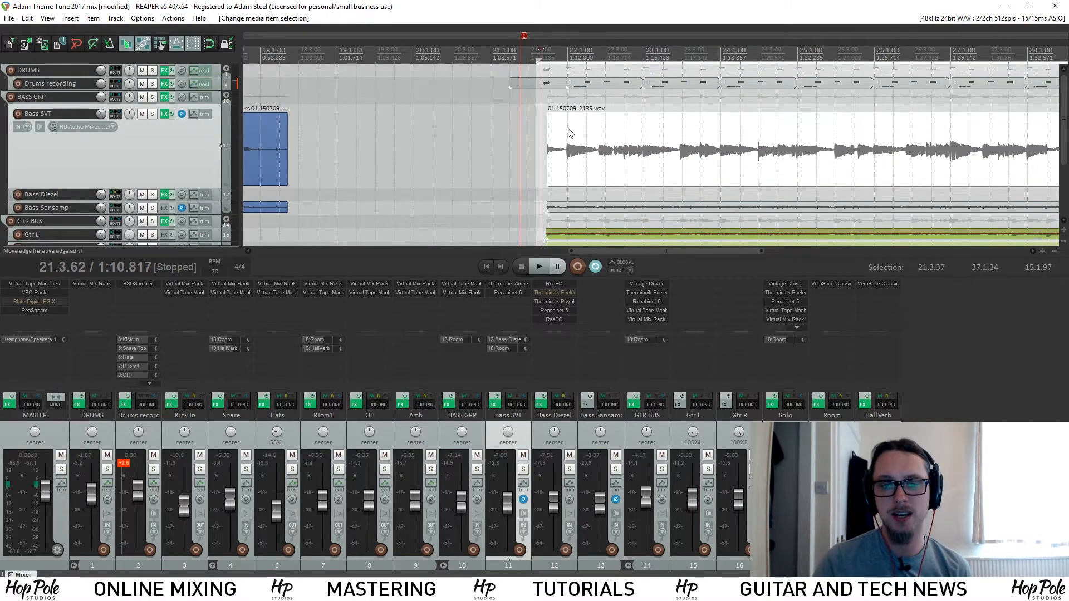
scroll(696, 164, "down", 3)
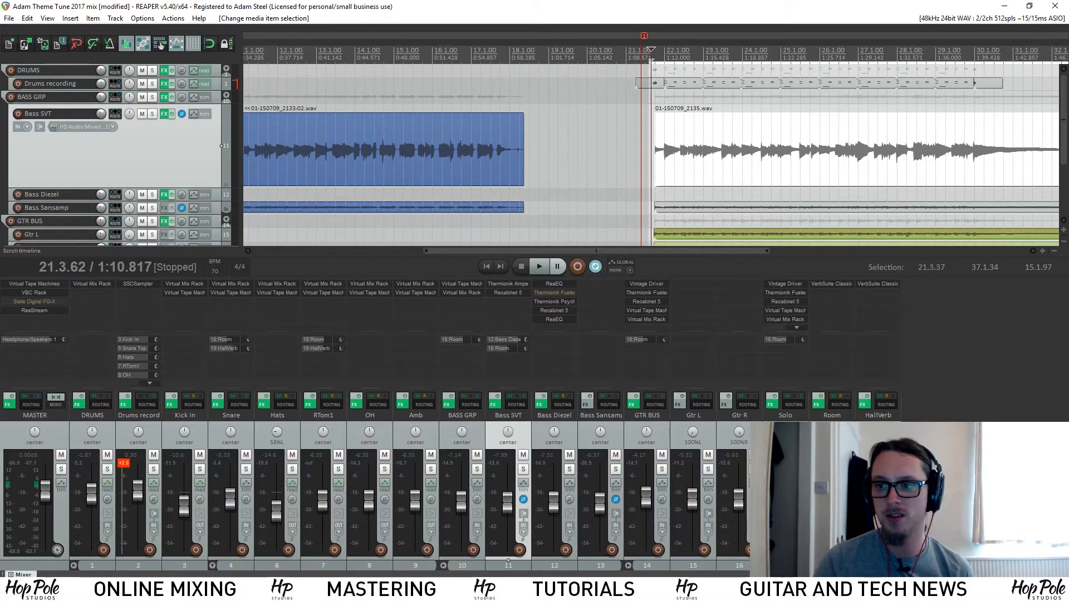
Set the project sample rate to 44100 Hz in the project settings.
left_click(9, 18)
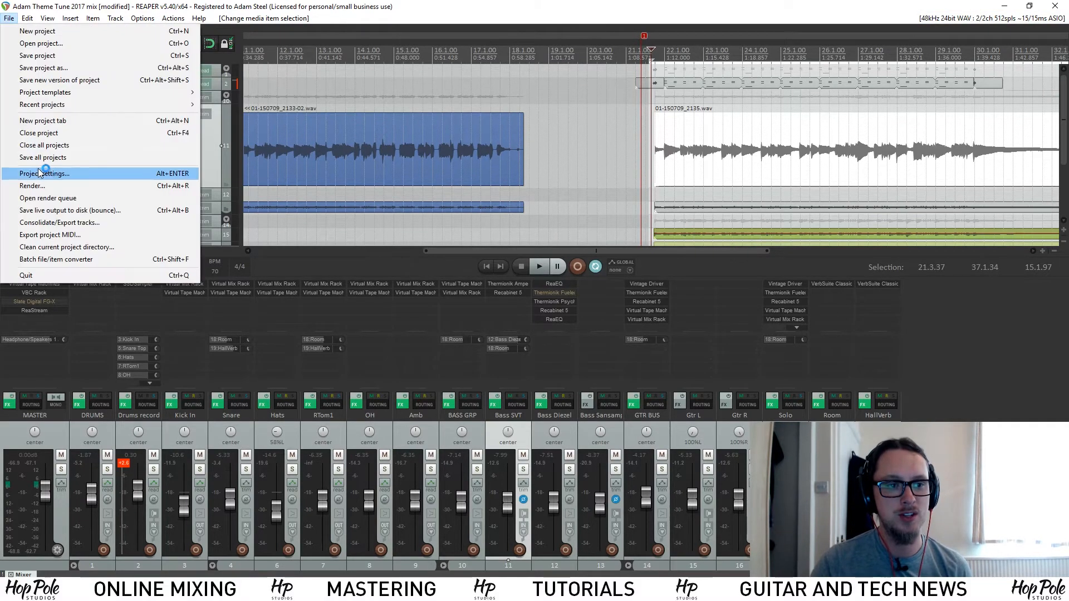
left_click(42, 172)
scroll(519, 220, "up", 1)
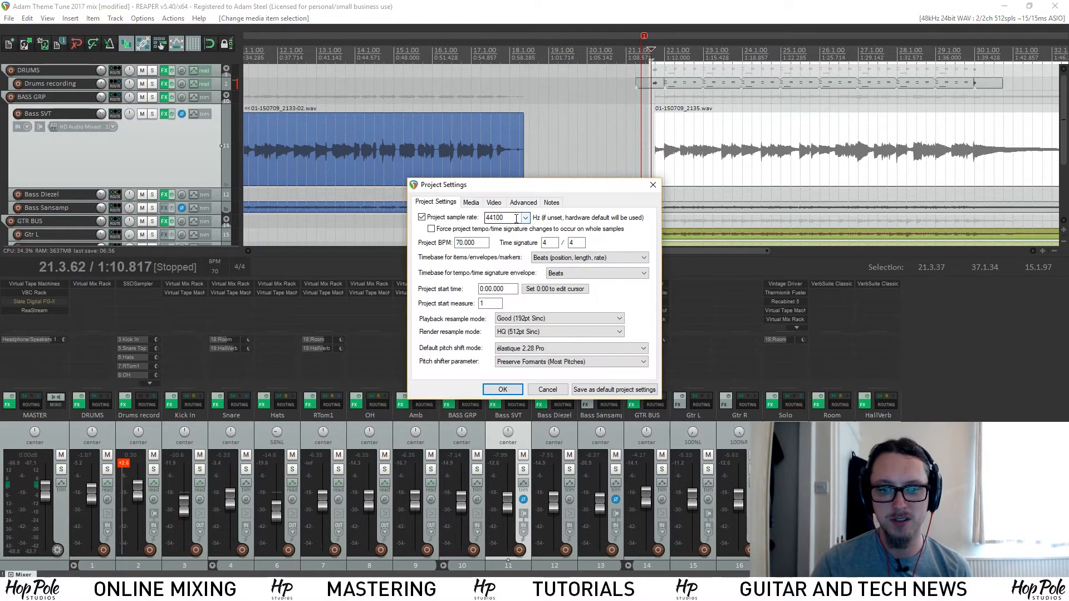
left_click(499, 386)
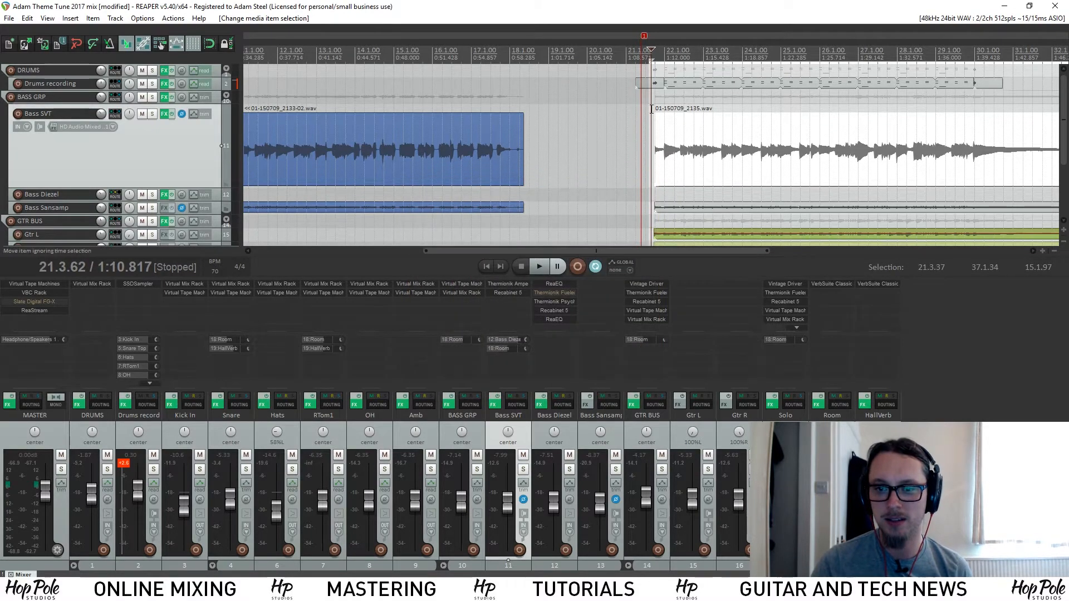
Set the audio device's requested sample rate to 44100 Hz.
left_click(660, 50)
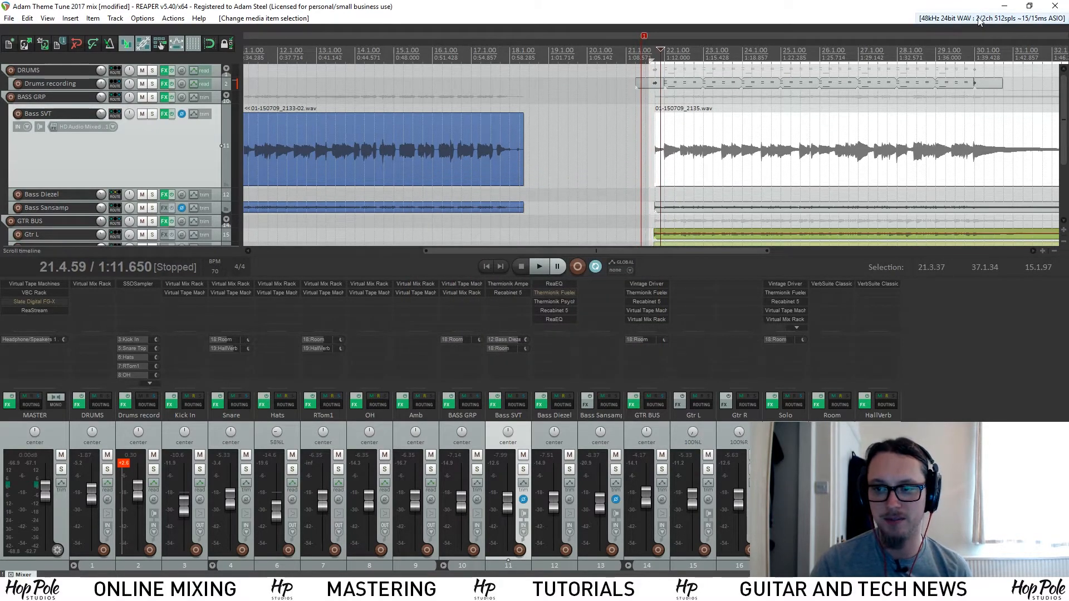
left_click(980, 20)
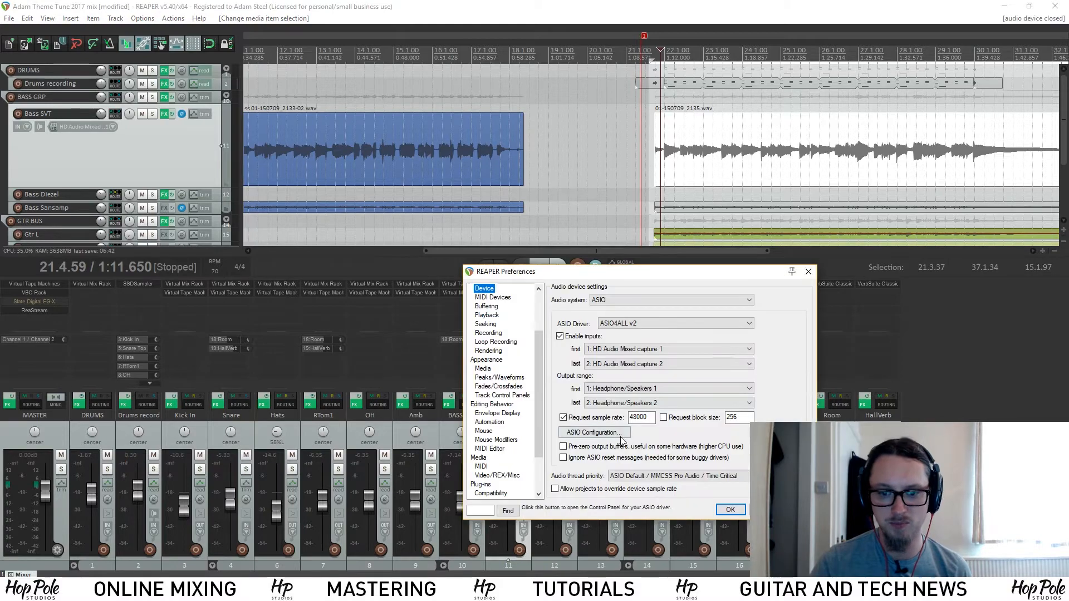
double_click(646, 417)
type("44100")
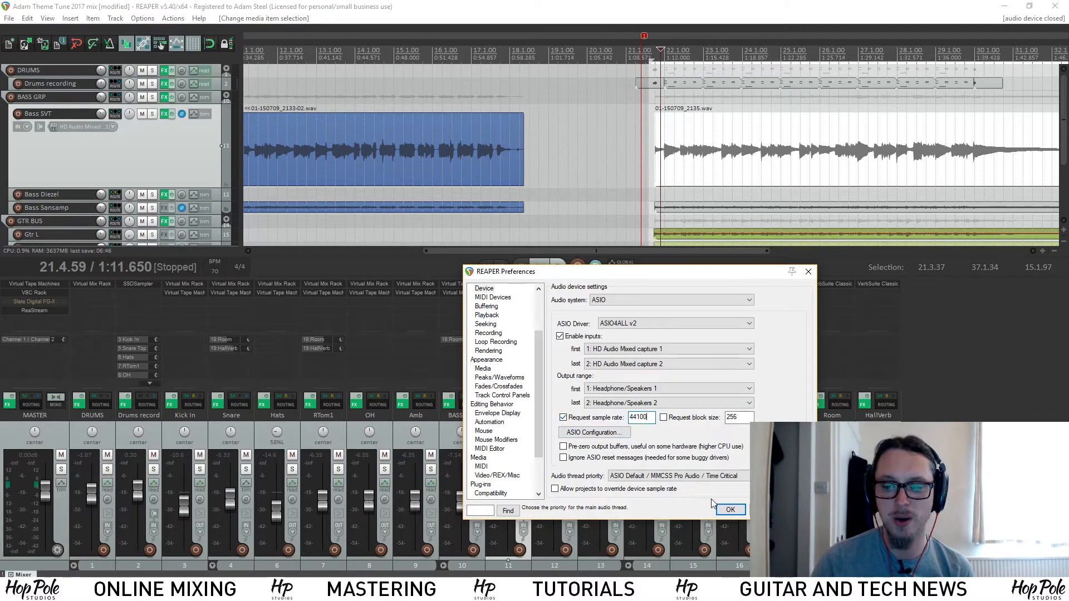
left_click(731, 511)
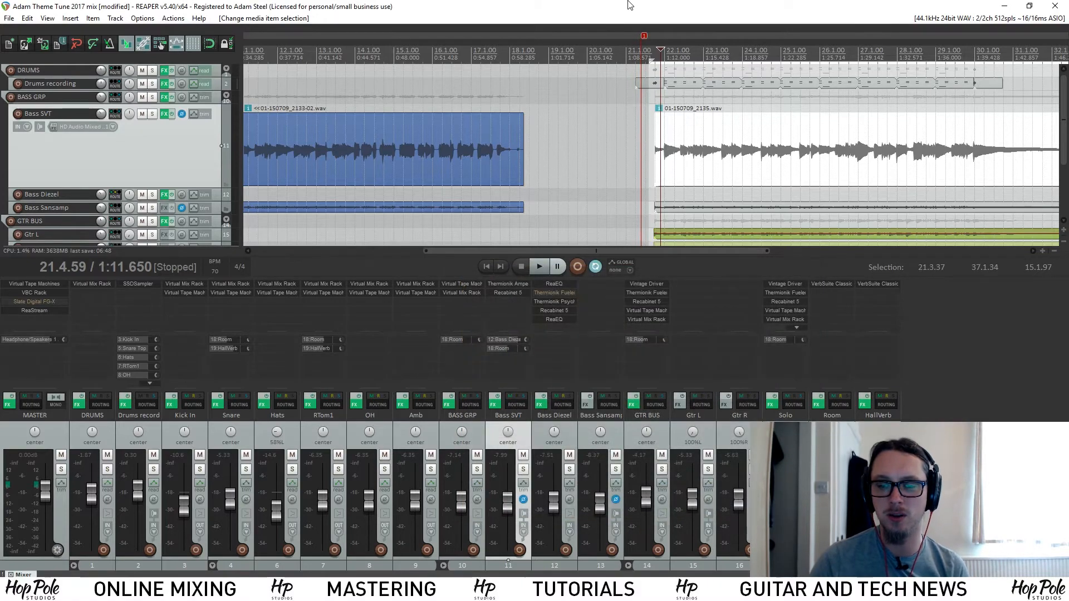
Examine the resampling indicator at the start of the second Bass SVT audio item.
scroll(677, 113, "down", 3)
scroll(677, 113, "up", 5)
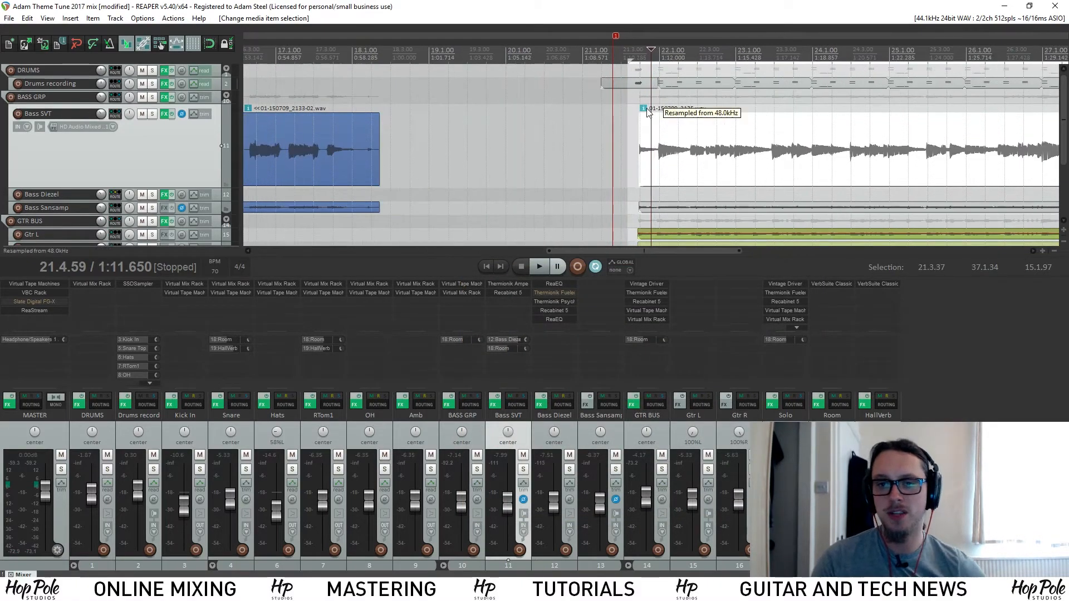
mouse_move(647, 113)
scroll(647, 113, "up", 3)
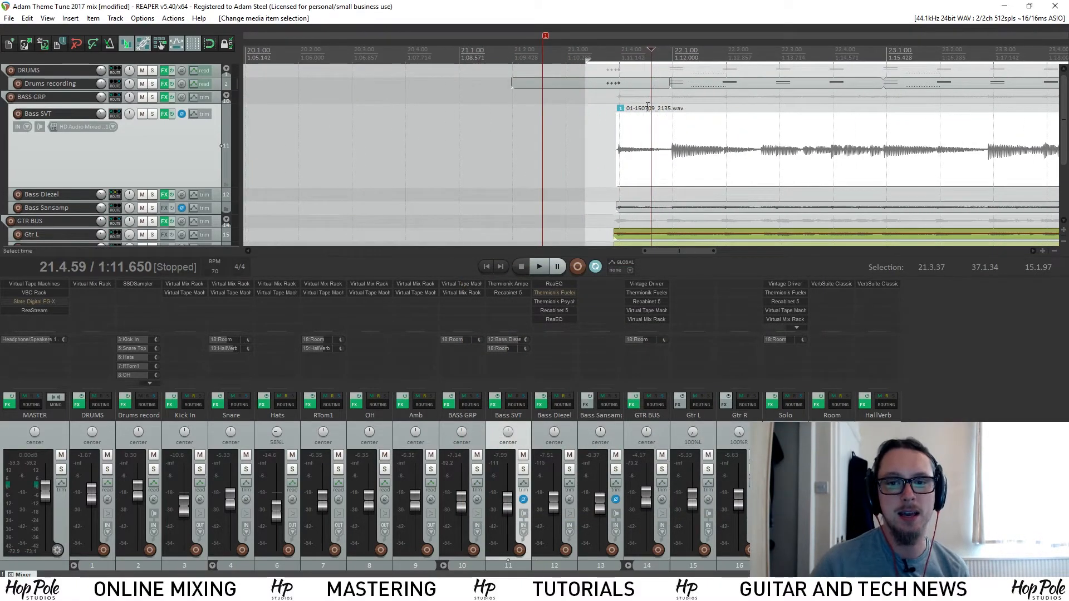
left_click(608, 60)
scroll(609, 68, "down", 3)
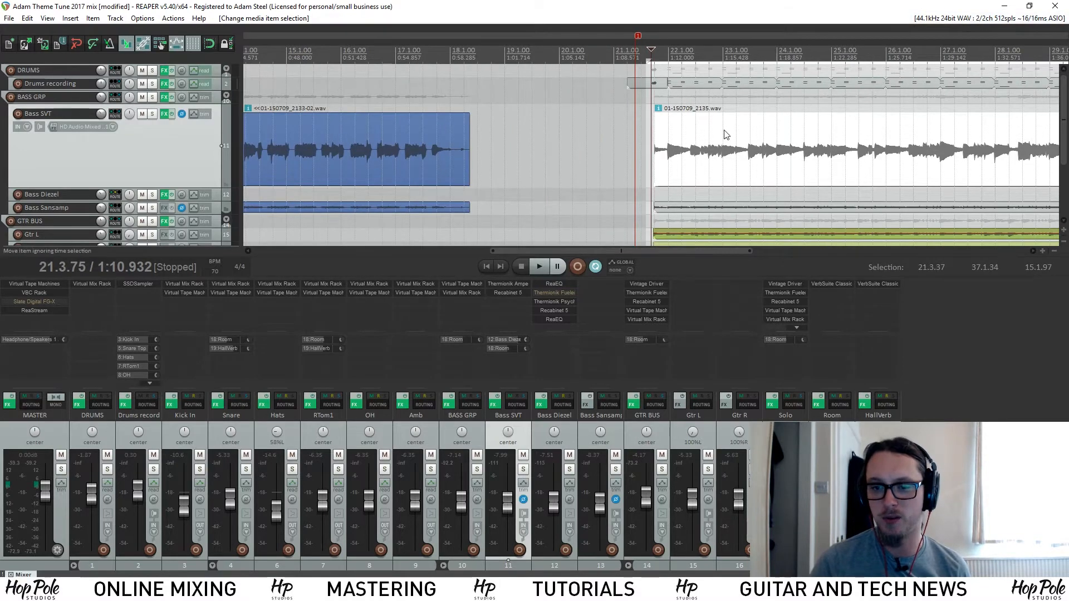
scroll(677, 106, "up", 2)
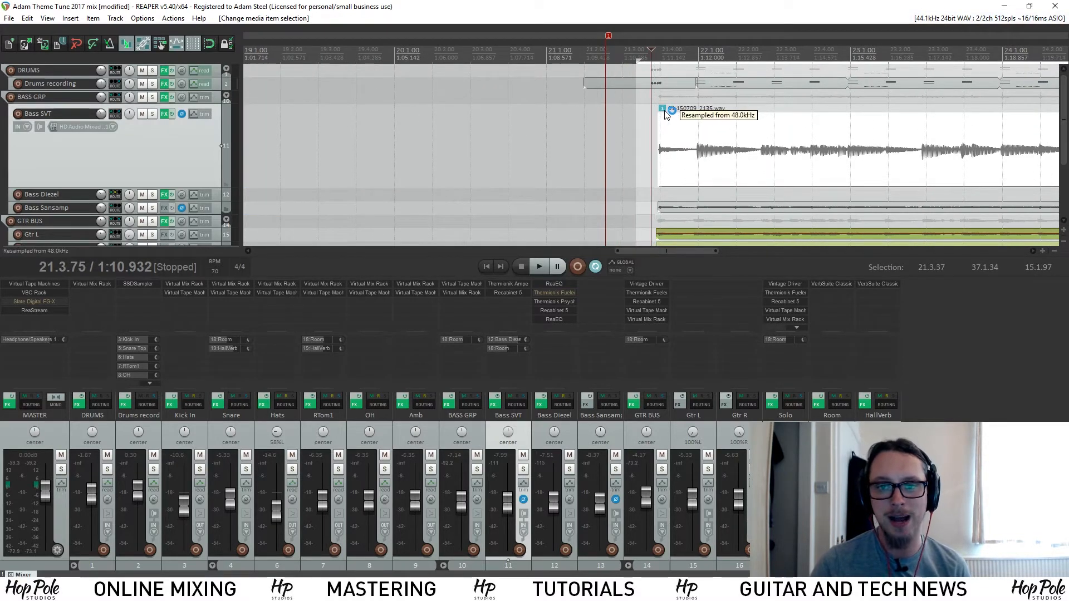
mouse_move(666, 112)
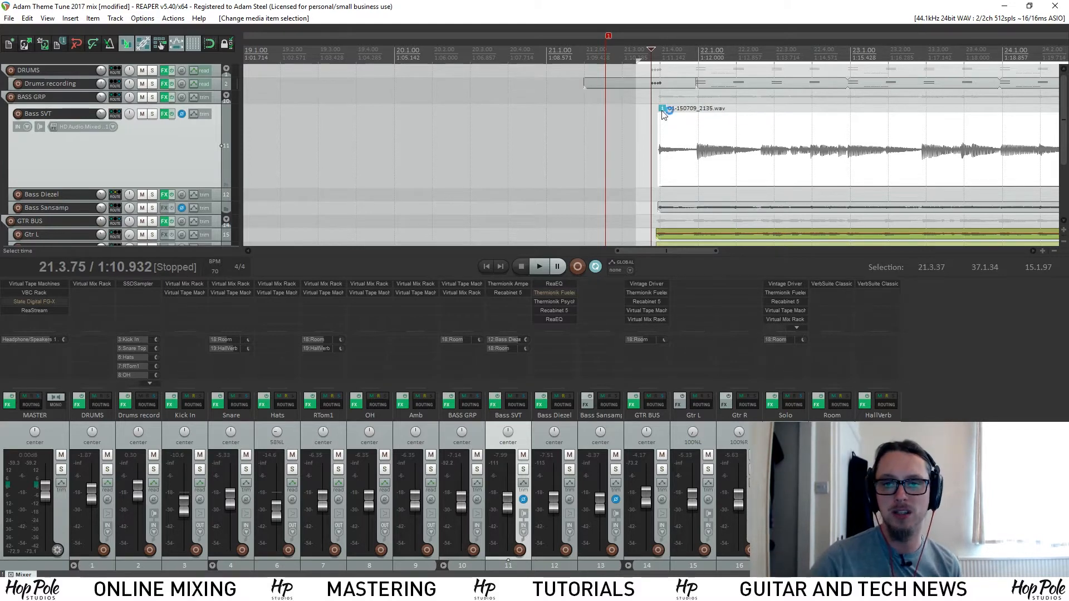
scroll(662, 116, "down", 2)
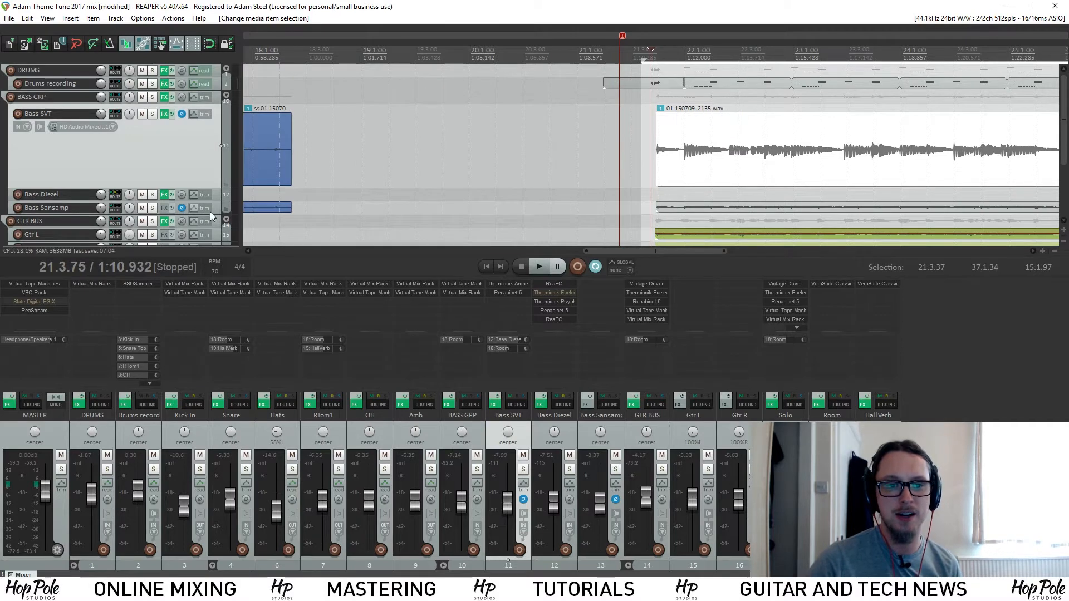
Play the song section briefly and check the ReaStream receiver in VSTHost, returning to REAPER to stop playback.
mouse_move(210, 214)
left_mouse_down()
mouse_move(210, 243)
mouse_move(220, 203)
left_mouse_up()
scroll(381, 178, "down", 5)
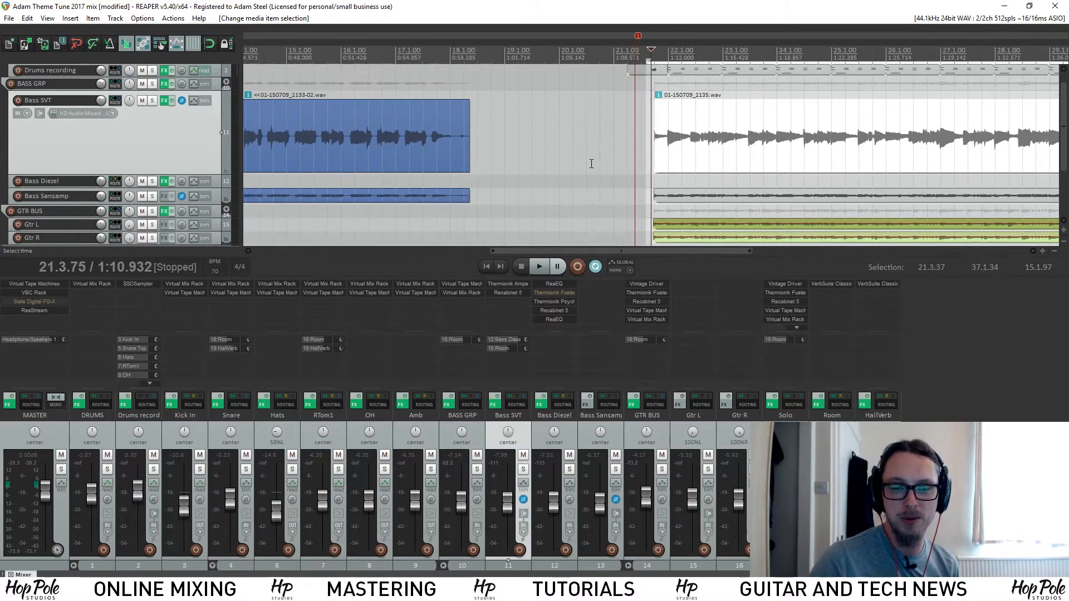
key("space")
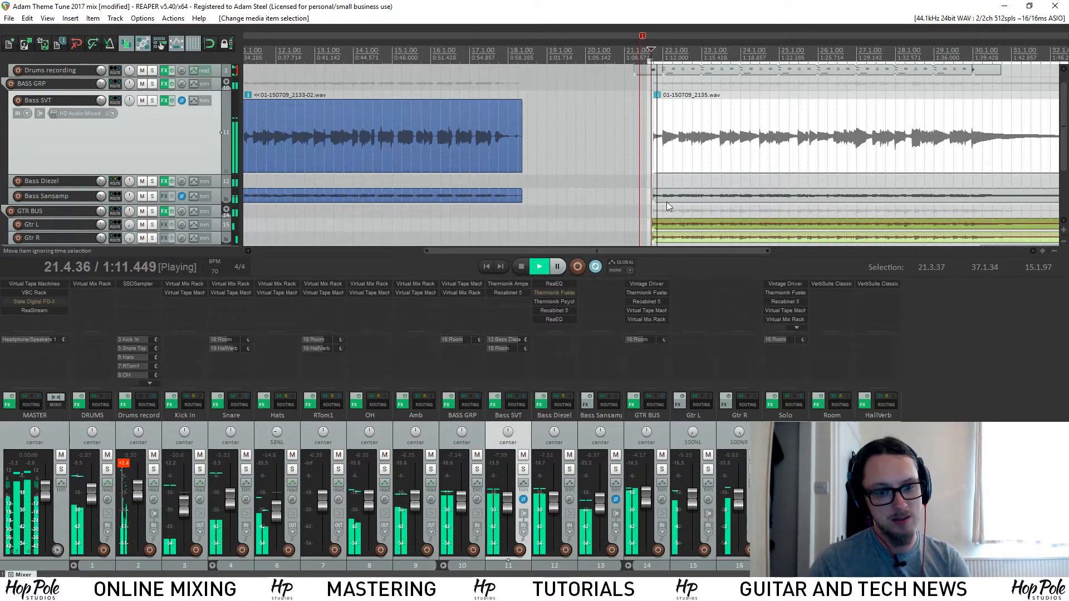
left_click(311, 590)
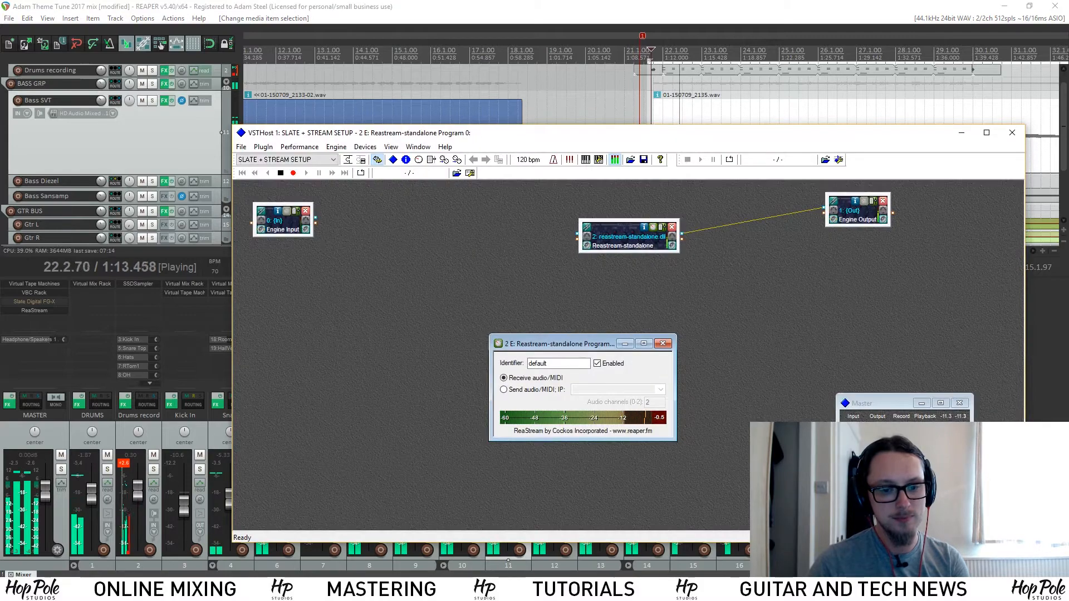
left_click(535, 5)
key("space")
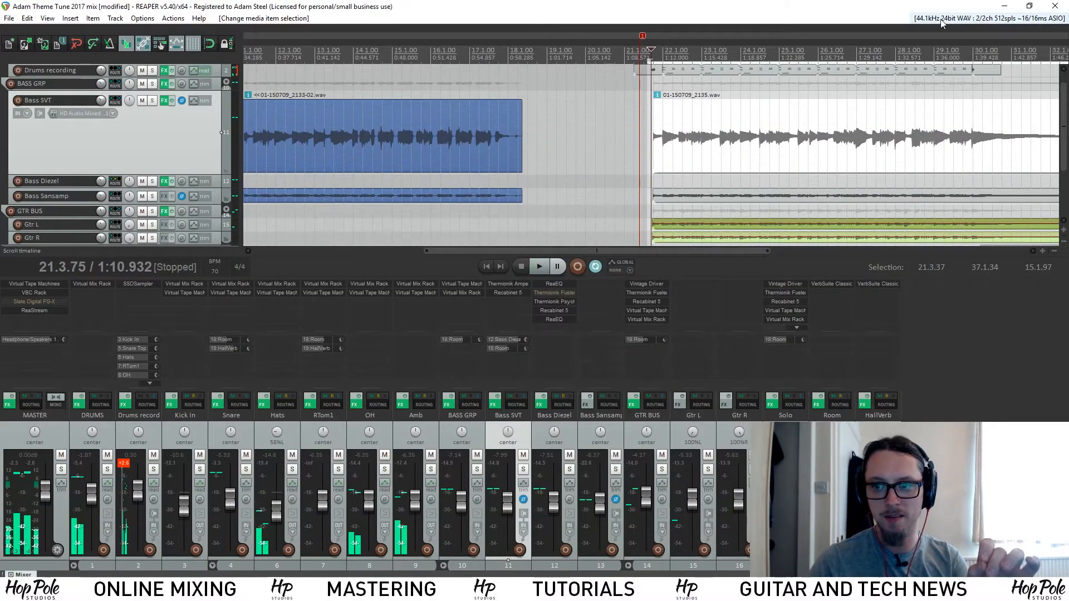
Set the audio device's requested sample rate back to 48000 Hz.
key("ctrl+p")
double_click(653, 418)
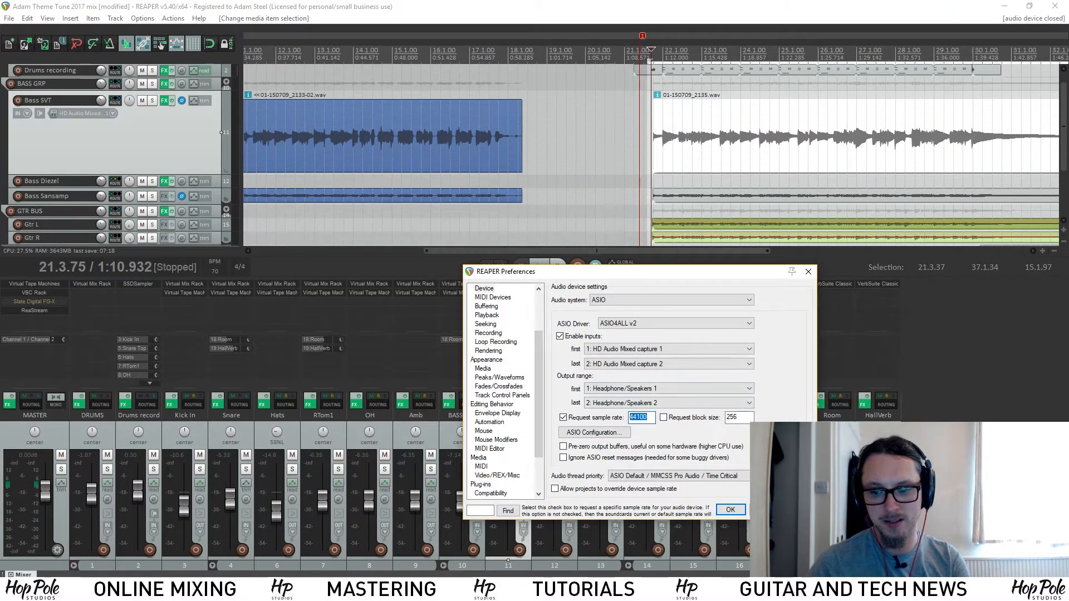
type("48000")
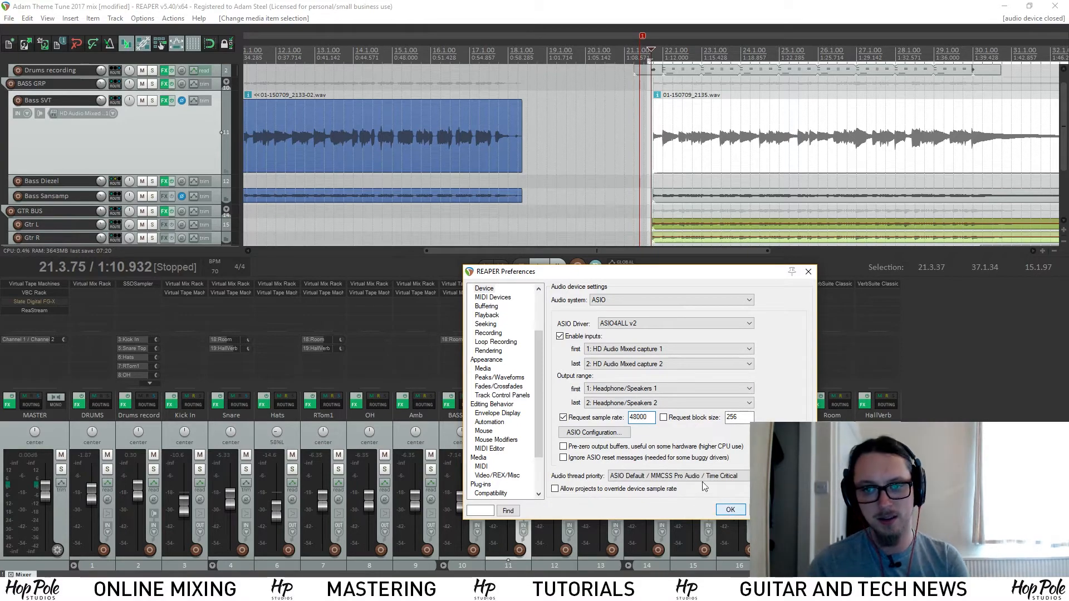
left_click(730, 510)
Set the project sample rate back to 48000 Hz in the project settings.
left_click(9, 18)
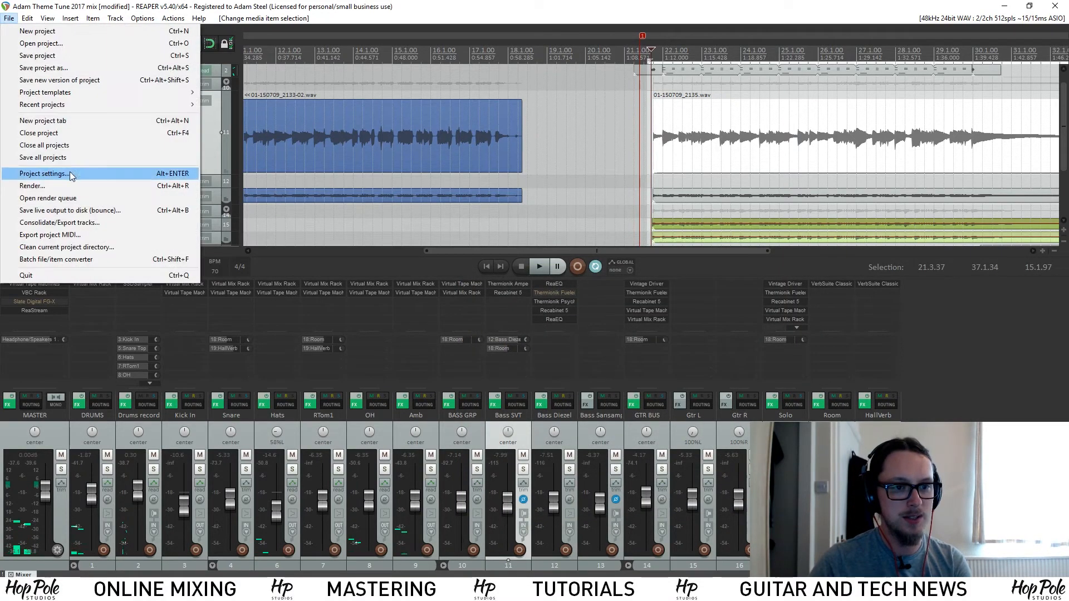
left_click(44, 174)
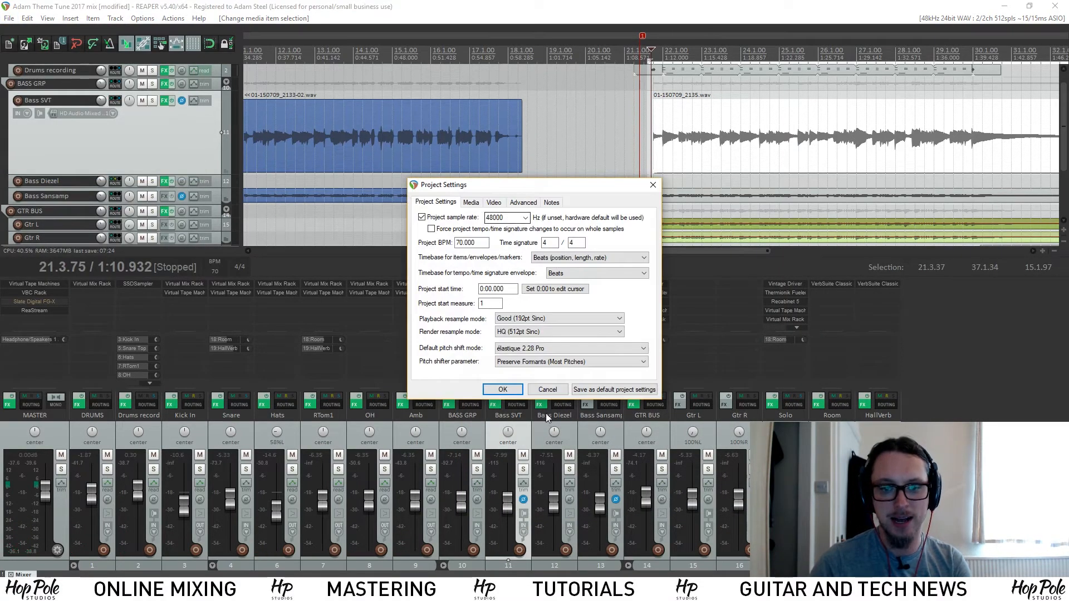
left_click(502, 389)
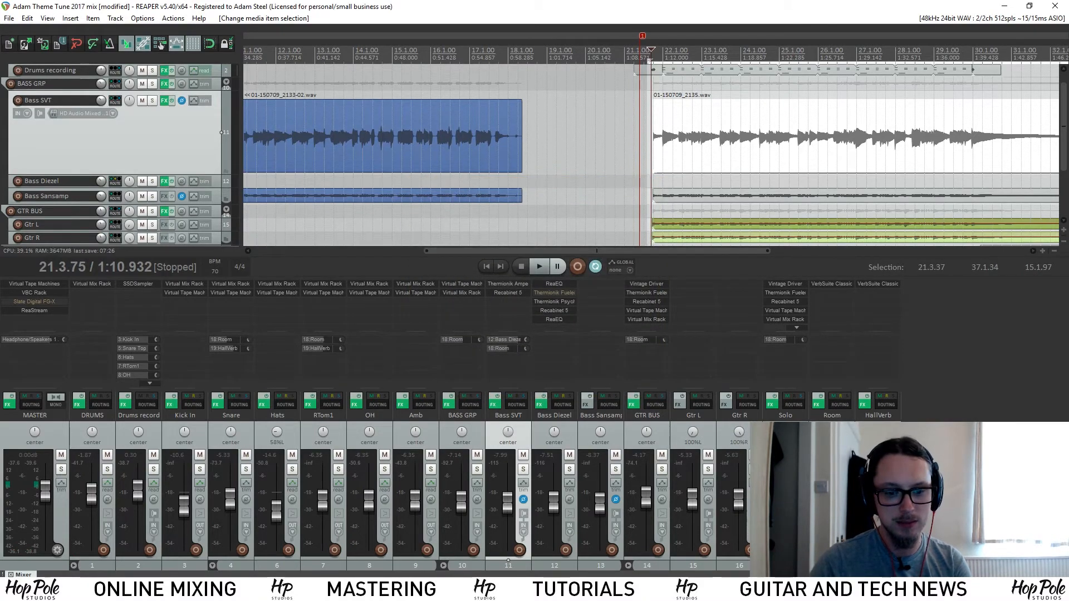
mouse_move(341, 590)
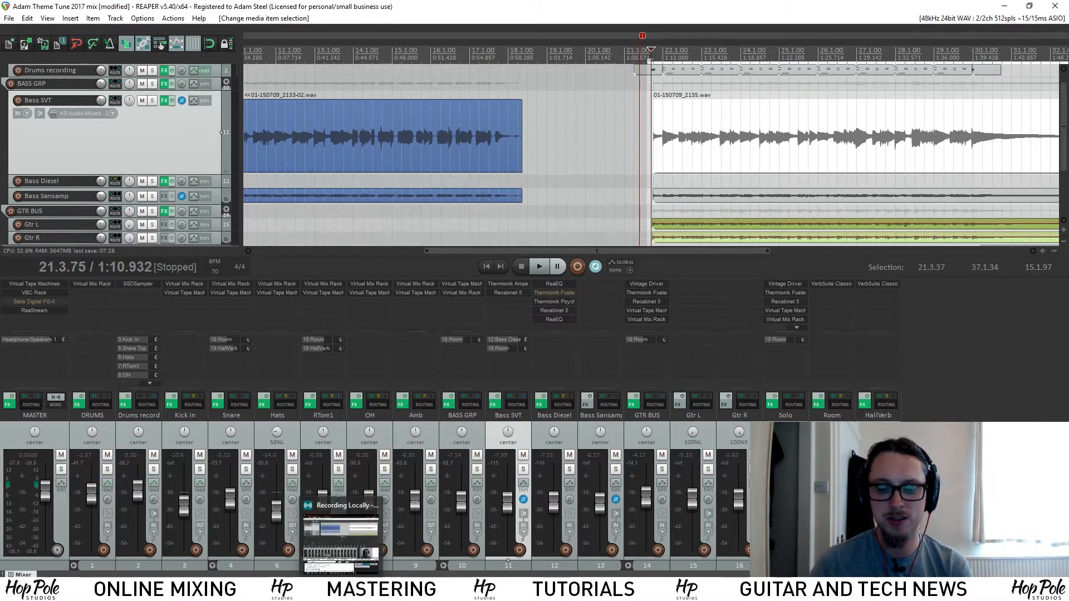
left_click(341, 537)
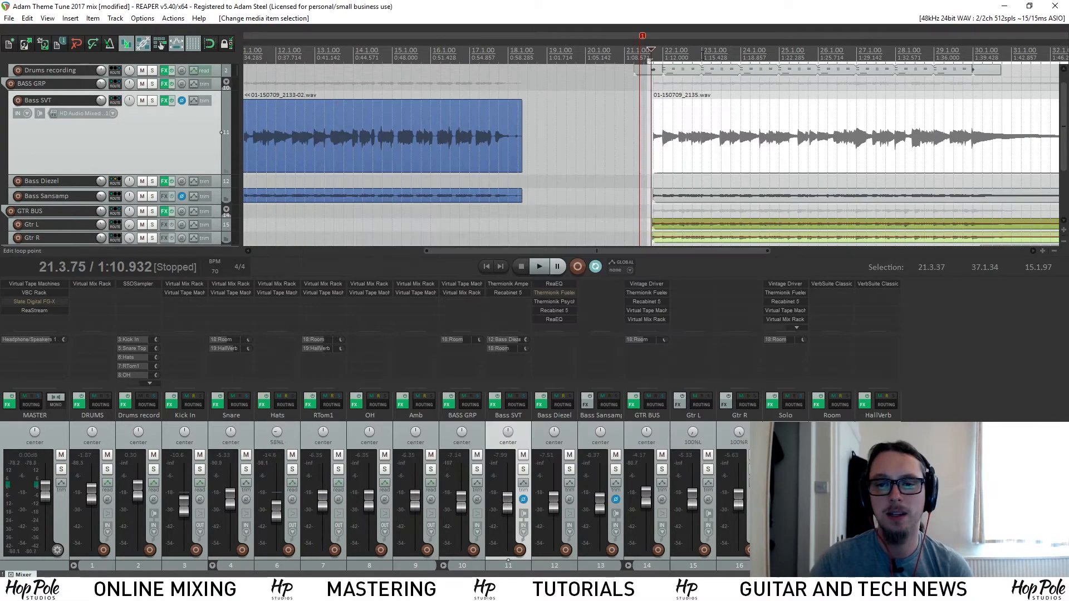
Check the project sample rate in the project settings and close them with the rate kept.
scroll(703, 56, "up", 5)
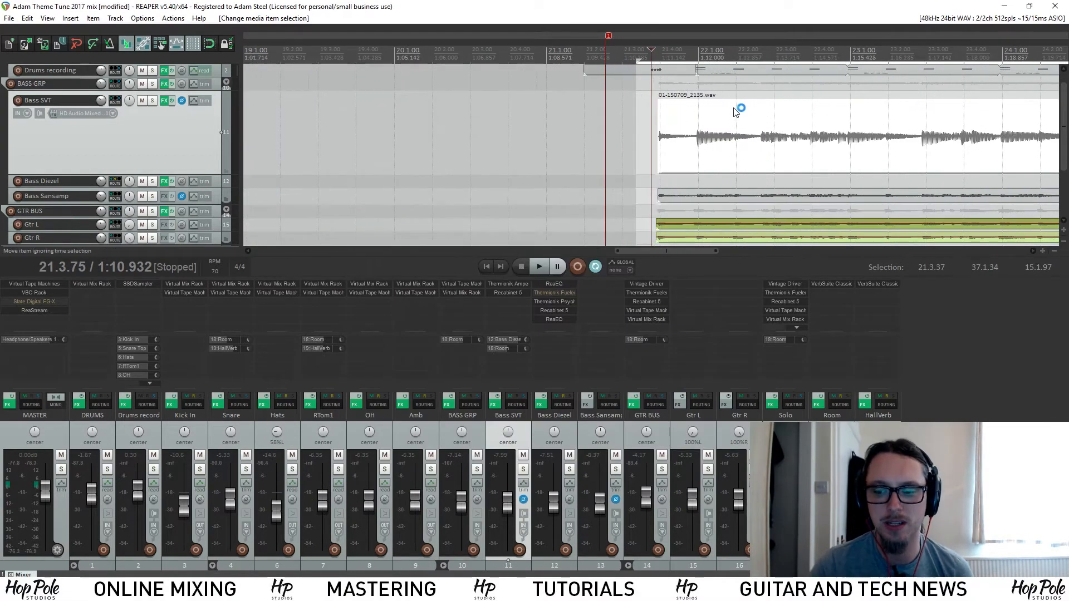
left_click(9, 18)
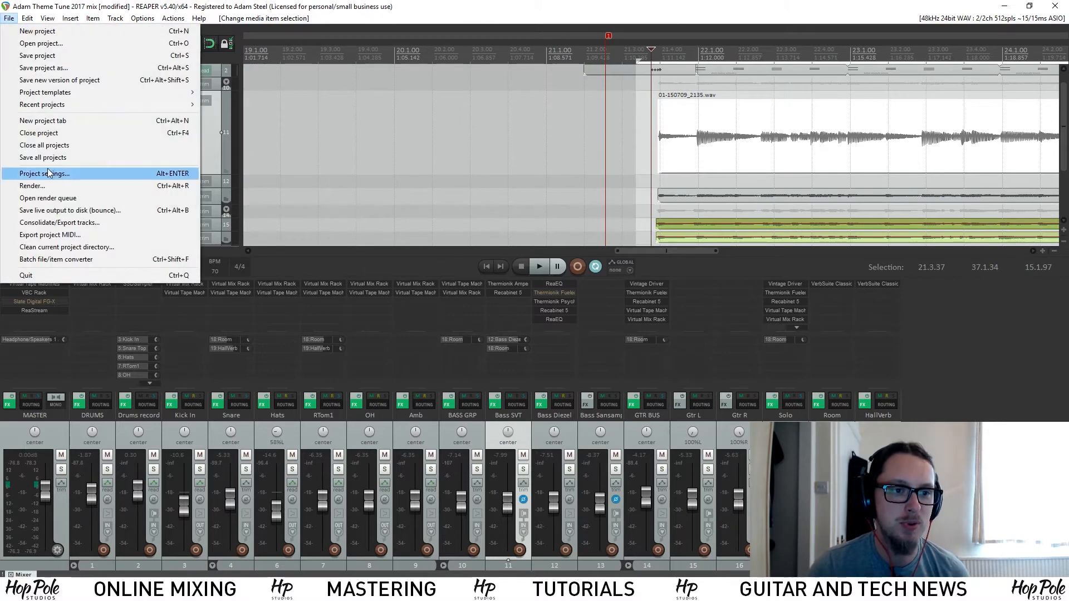
left_click(48, 173)
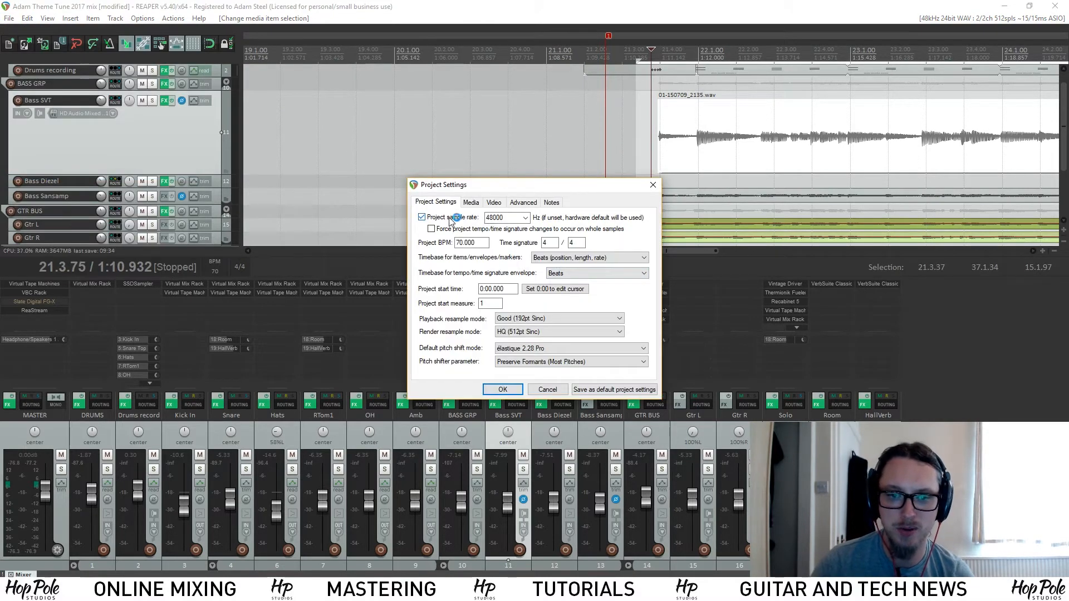
double_click(514, 219)
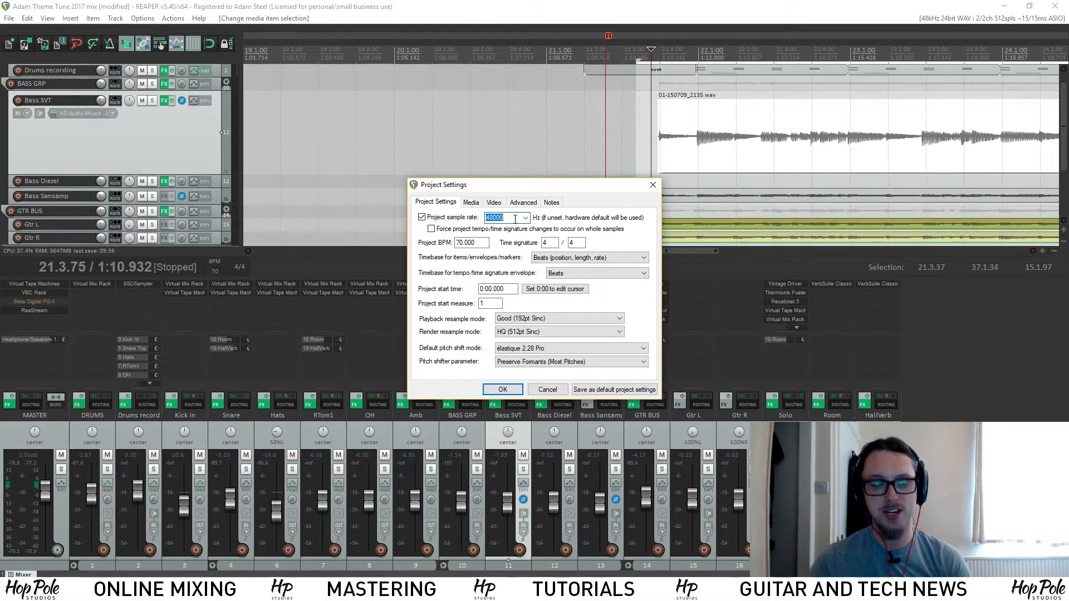
left_click(501, 390)
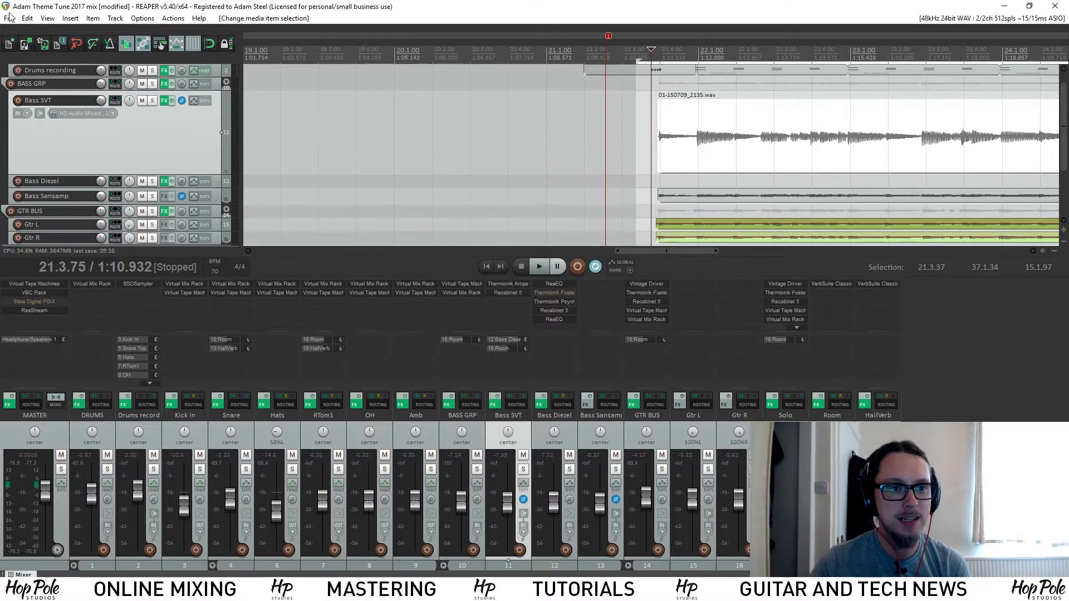
Open the render settings and set the output sample rate to 44100 Hz.
left_click(9, 18)
left_click(49, 185)
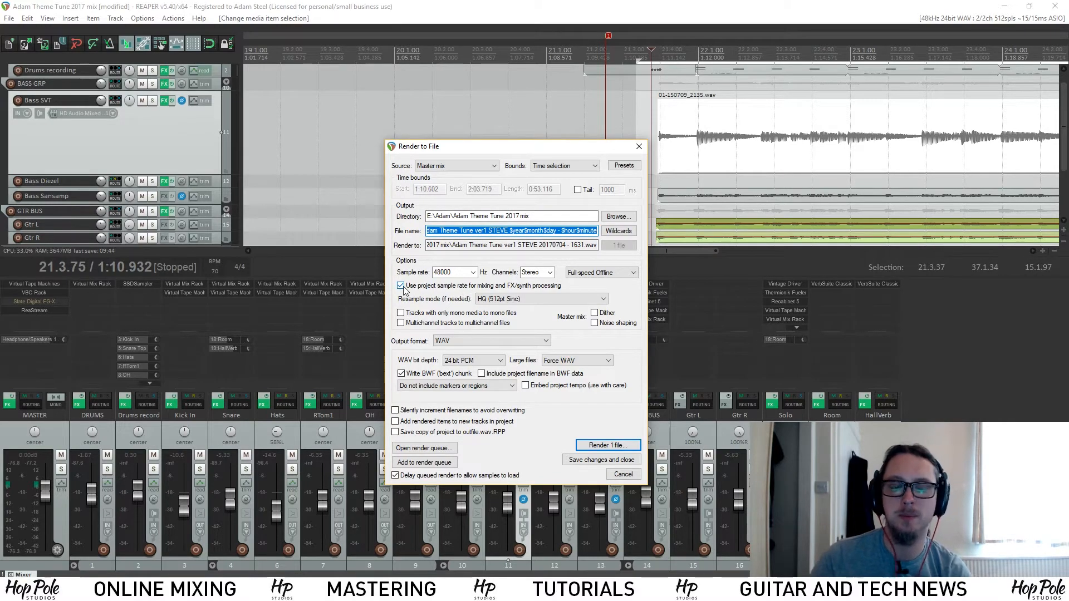
scroll(697, 174, "down", 5)
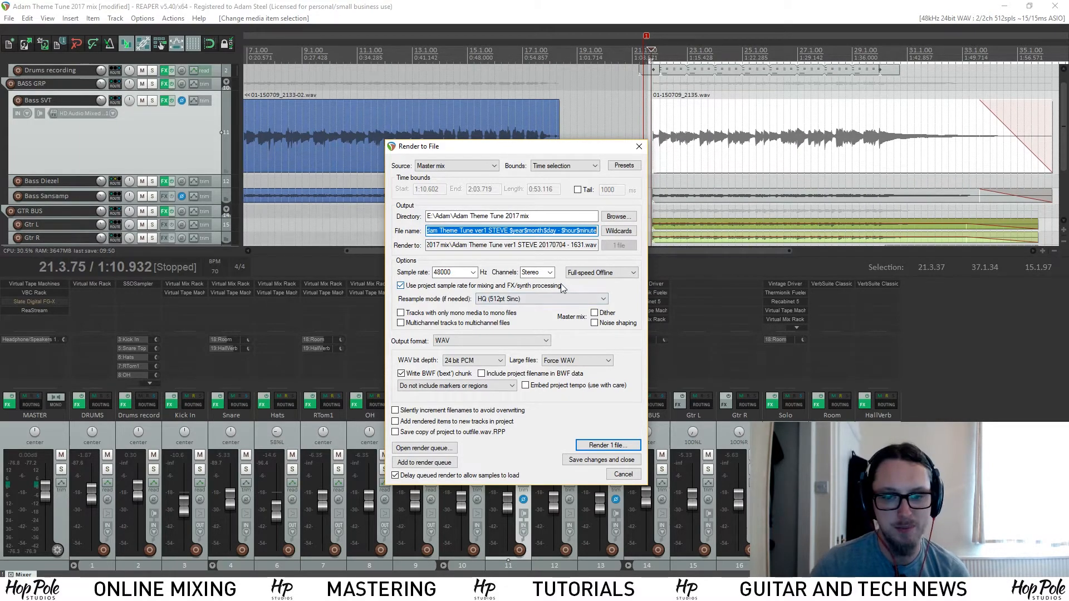
left_click(473, 272)
left_click(487, 272)
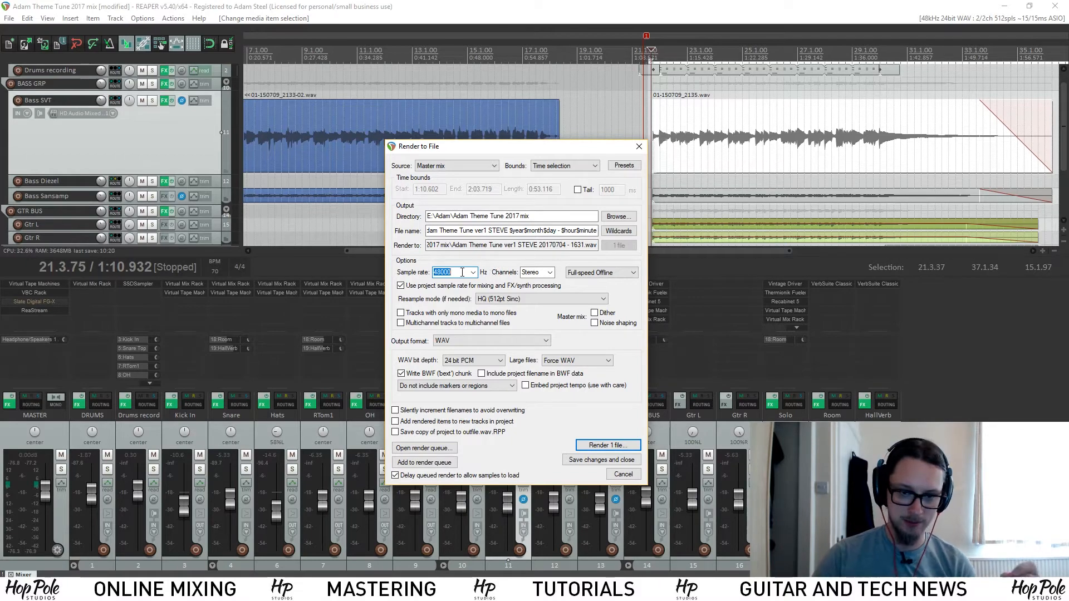
left_click(474, 272)
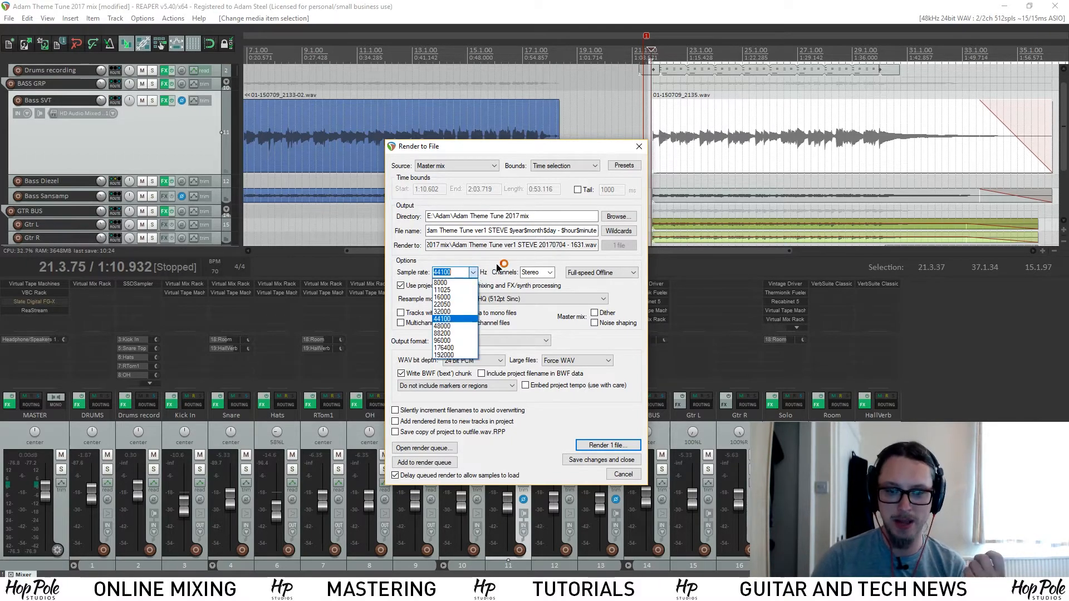
left_click(465, 270)
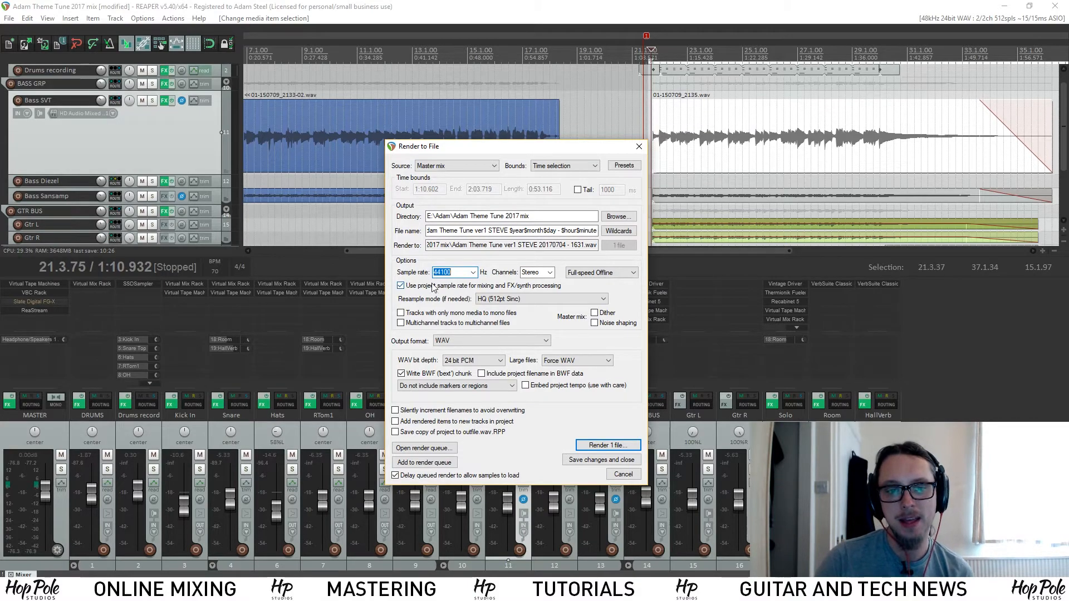
Switch use of the project sample rate for mixing and FX/synth processing off and back on twice.
left_click(415, 286)
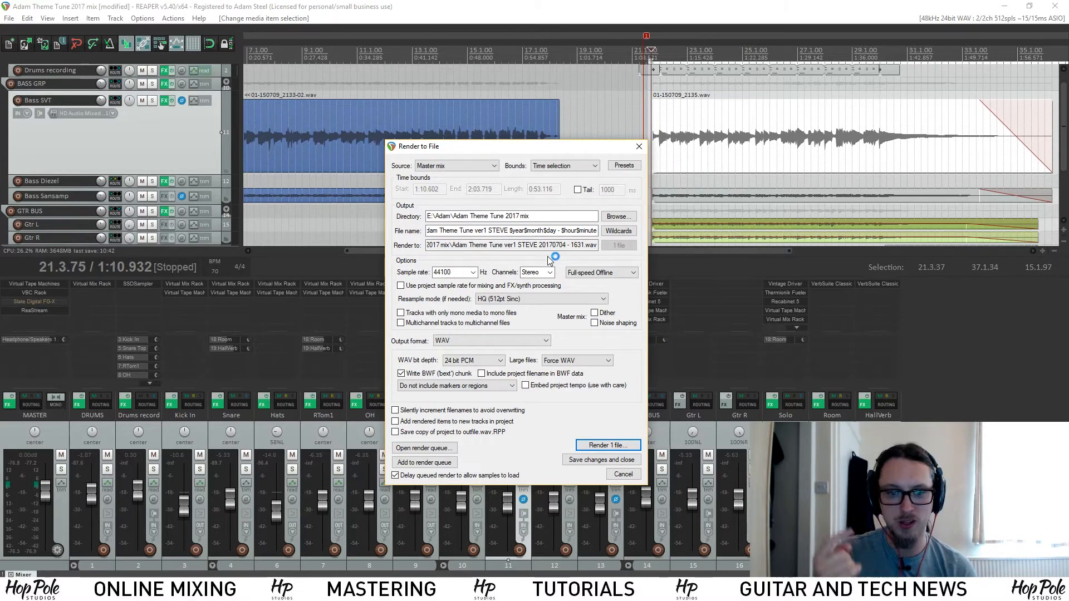
left_click(428, 287)
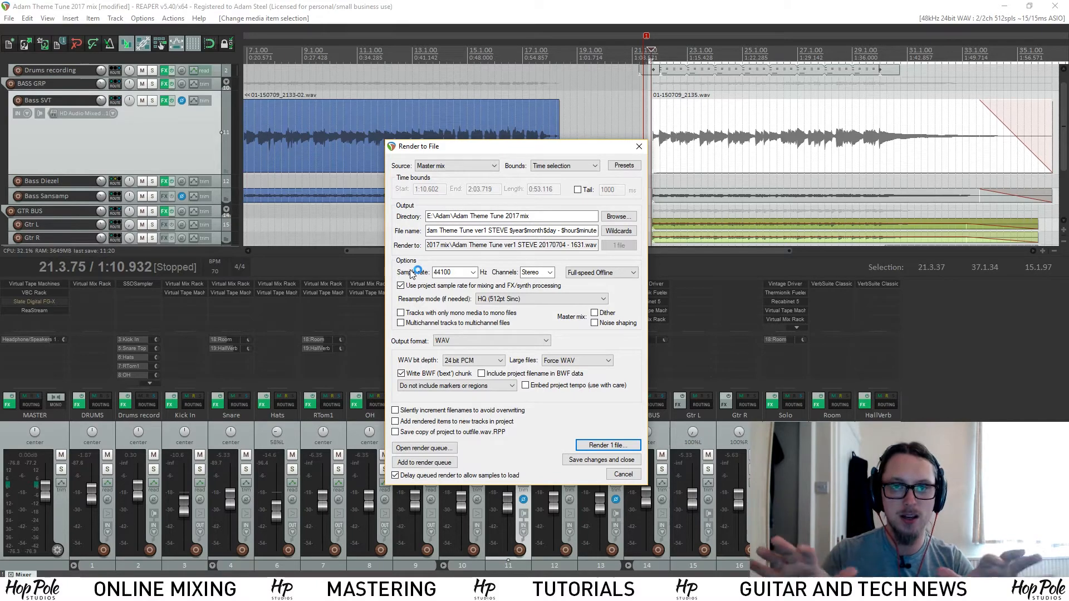
left_click(419, 286)
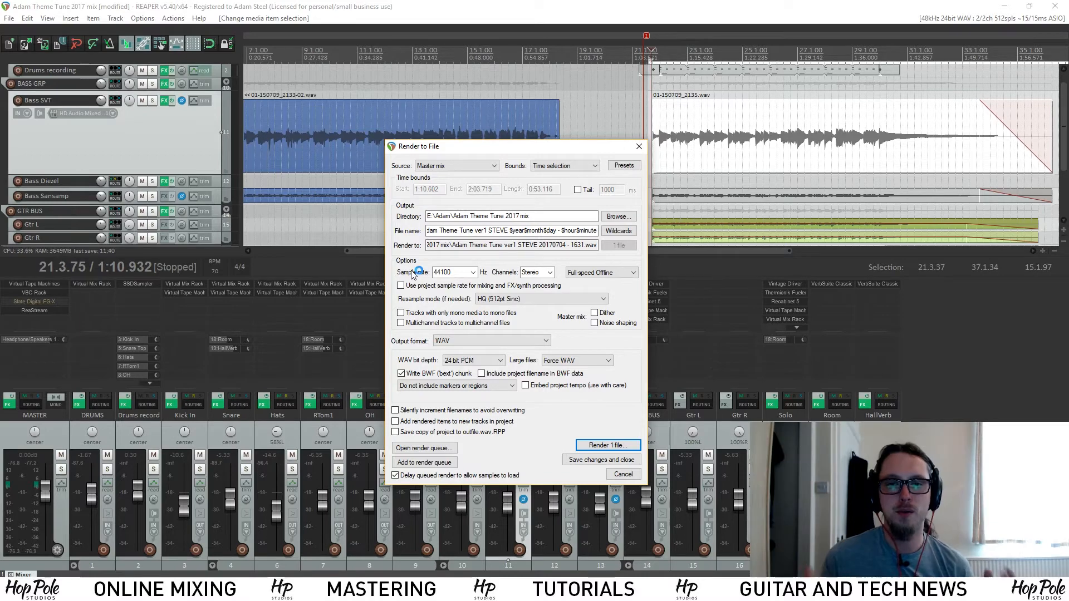
left_click(413, 289)
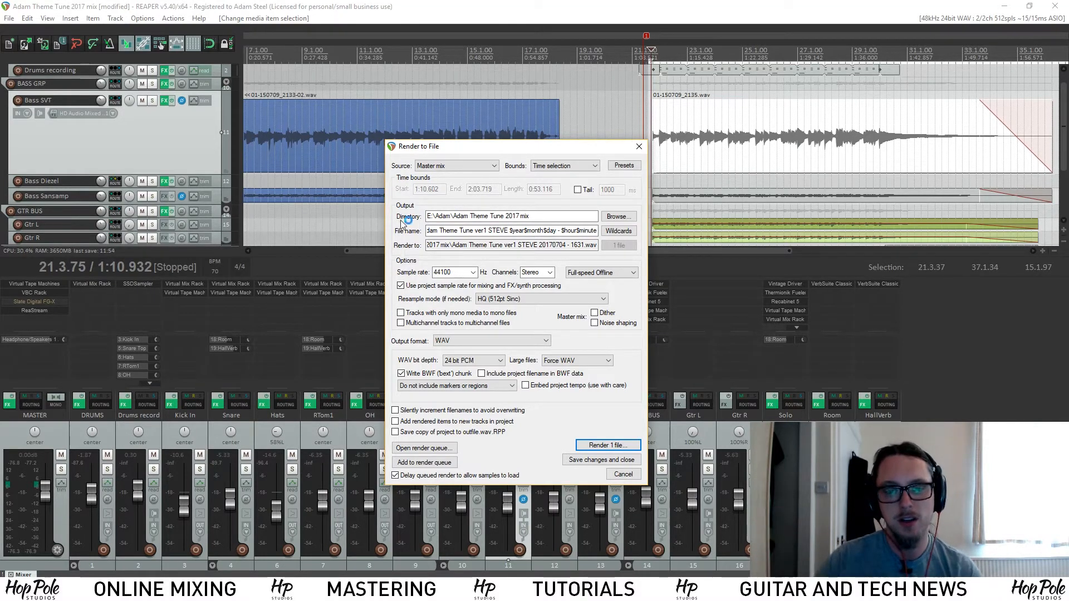
Set the render's resample mode to Extreme HQ (768pt HQ Sinc).
left_click(487, 302)
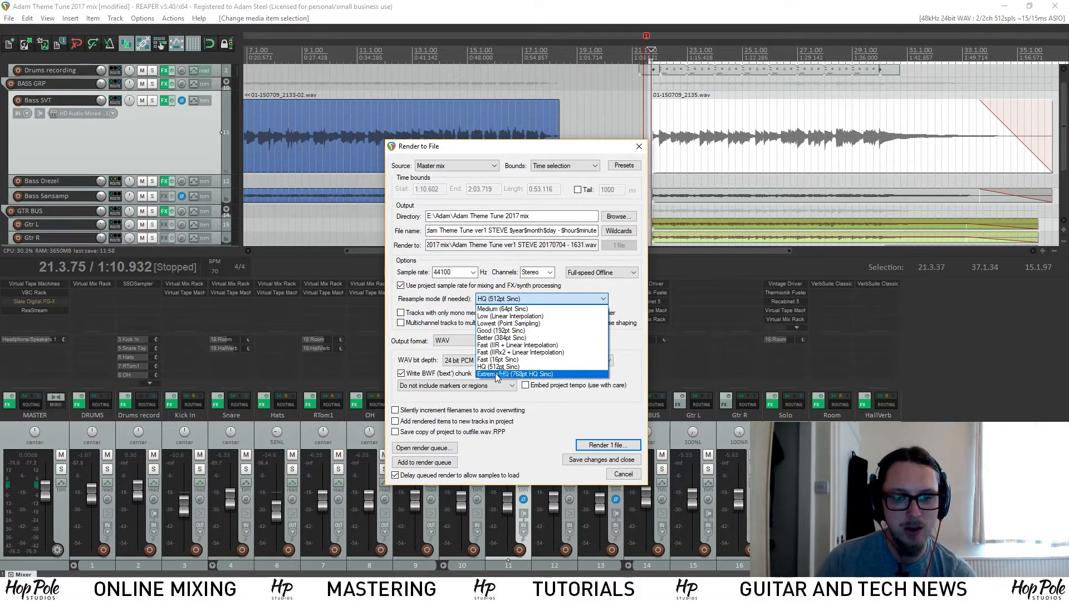
left_click(493, 374)
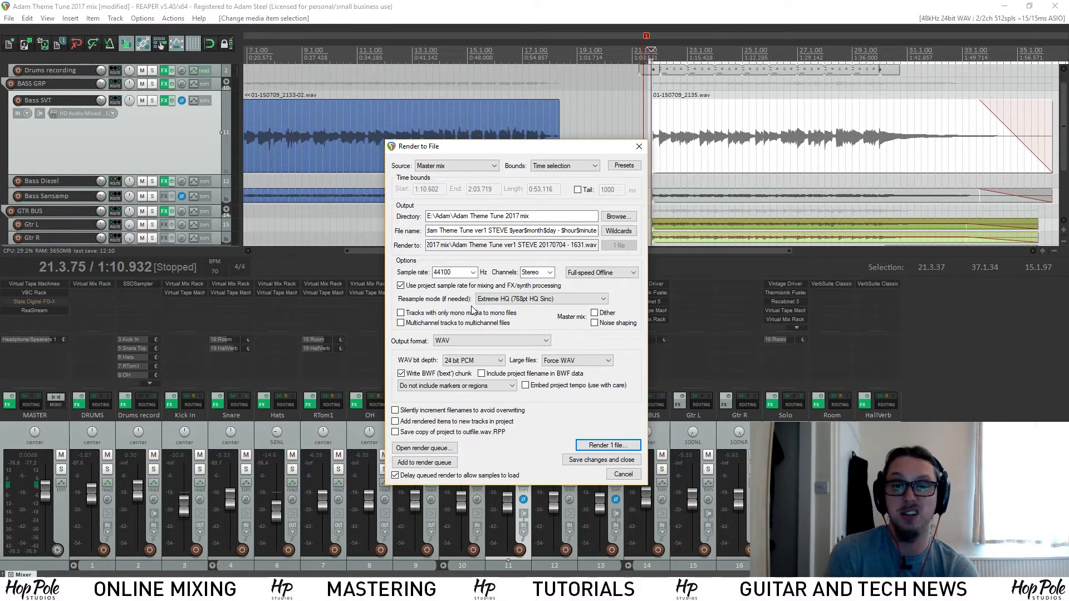
Try the 1x Offline and Online Render modes and set the render speed to Offline Render (Idle).
left_click(586, 273)
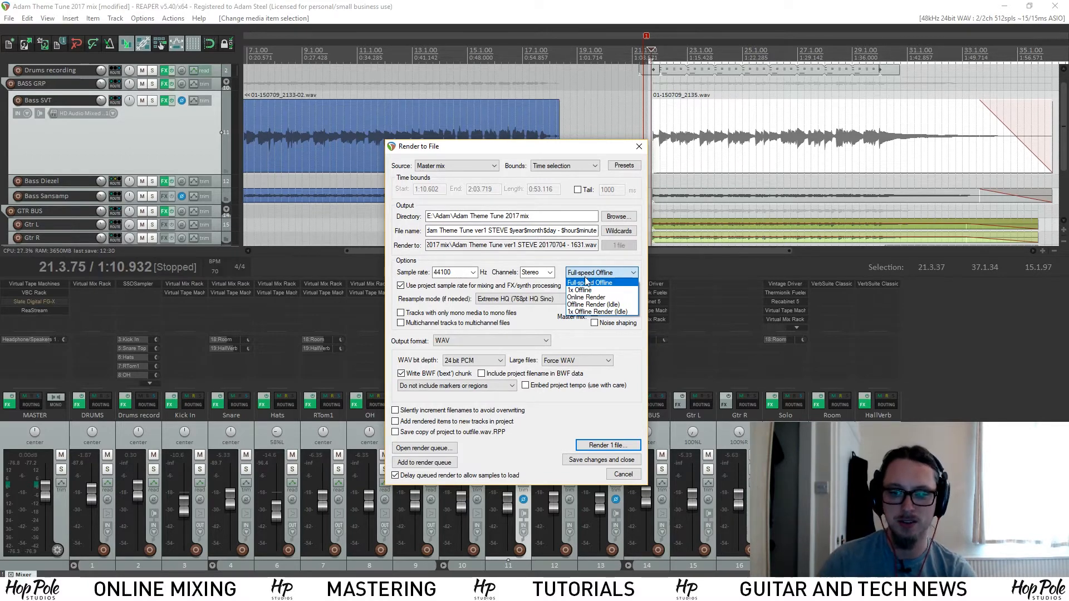
left_click(585, 290)
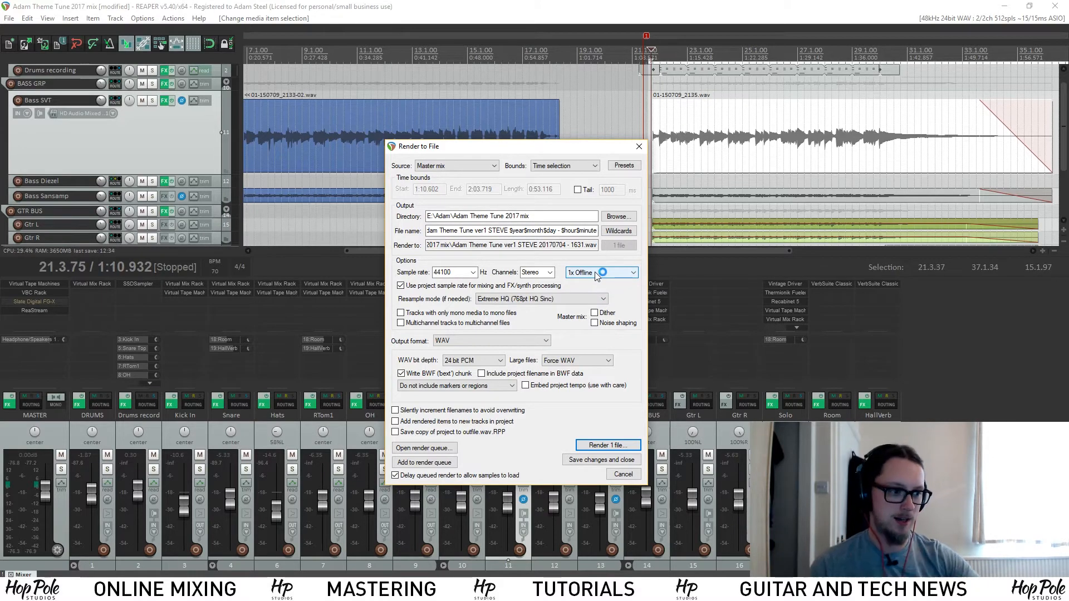
left_click(593, 273)
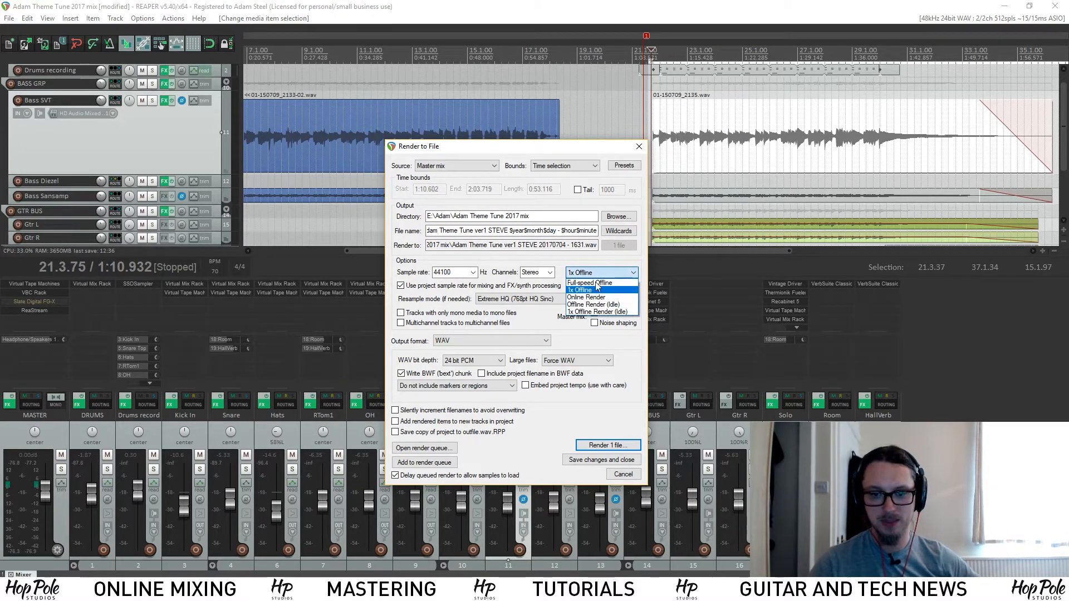
left_click(591, 298)
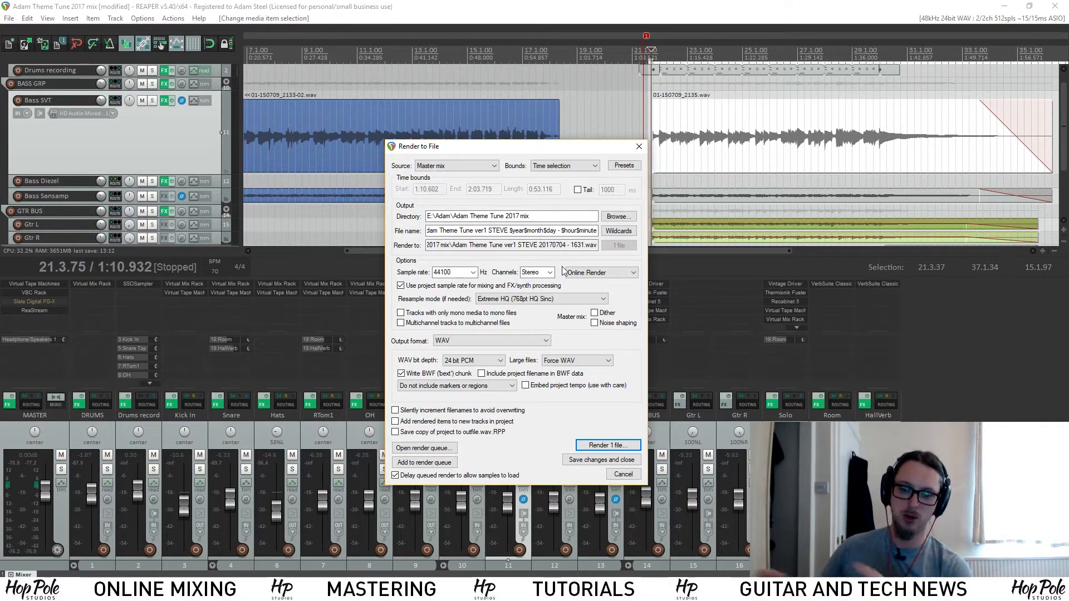
left_click(582, 272)
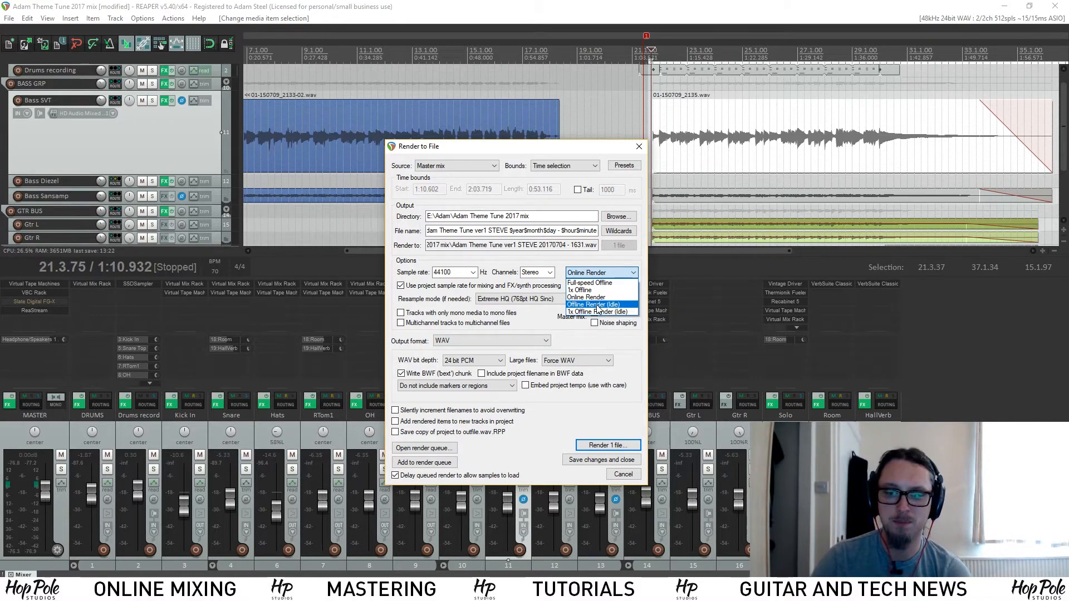
left_click(561, 265)
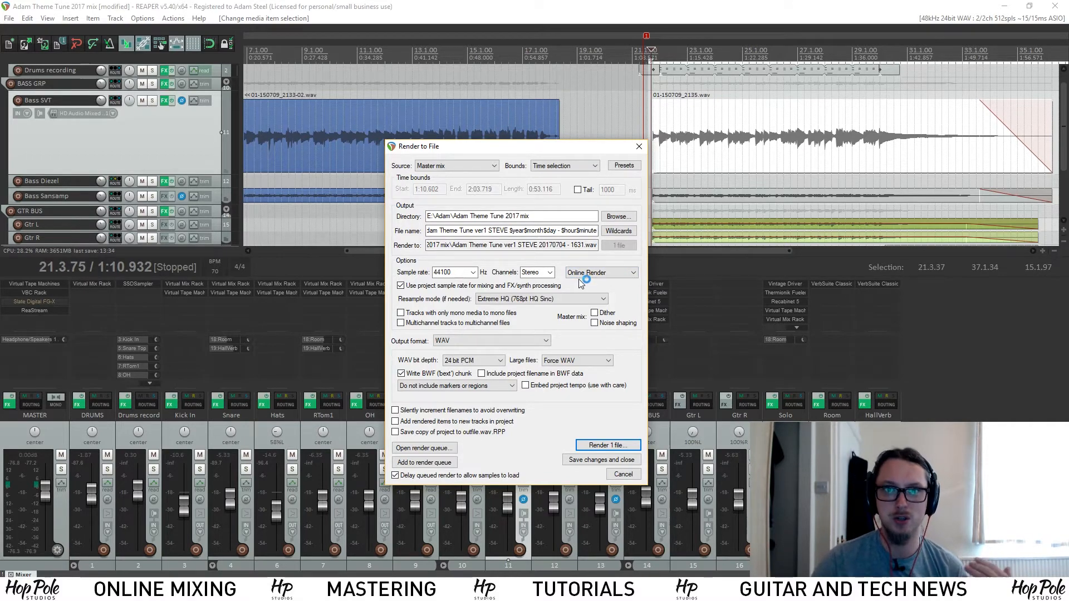
left_click(578, 273)
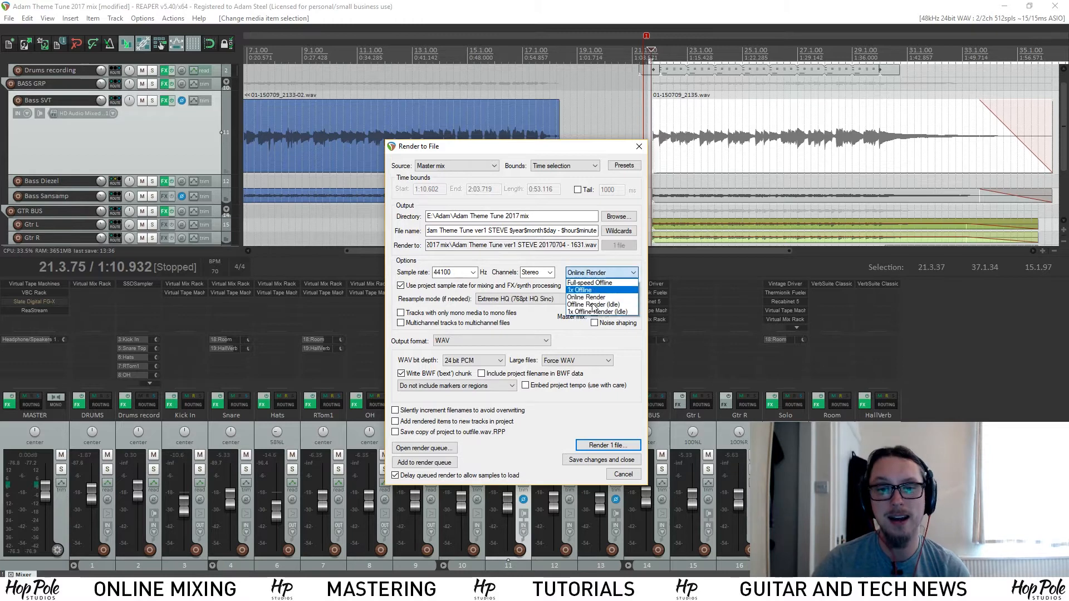
left_click(590, 309)
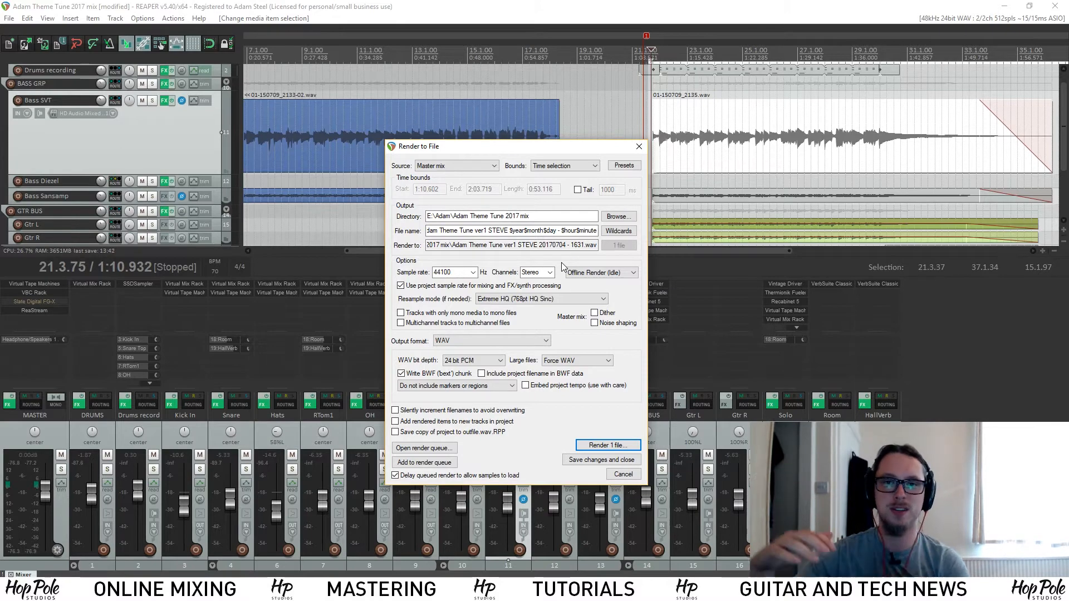
Switch the output format to AIFF, look through its bit depth options, and return the format to WAV.
left_click(474, 341)
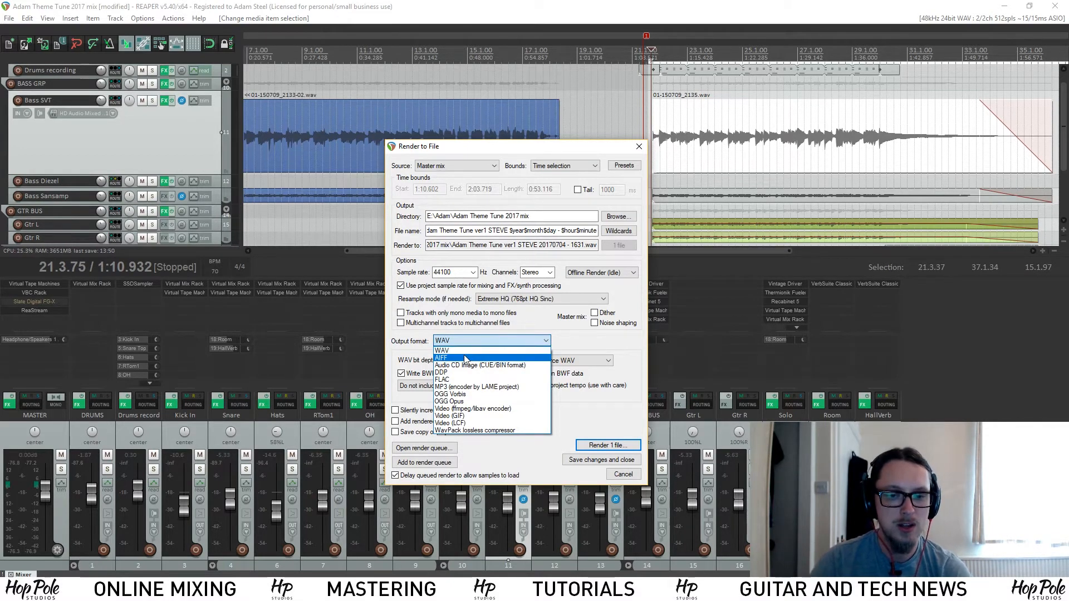
left_click(460, 345)
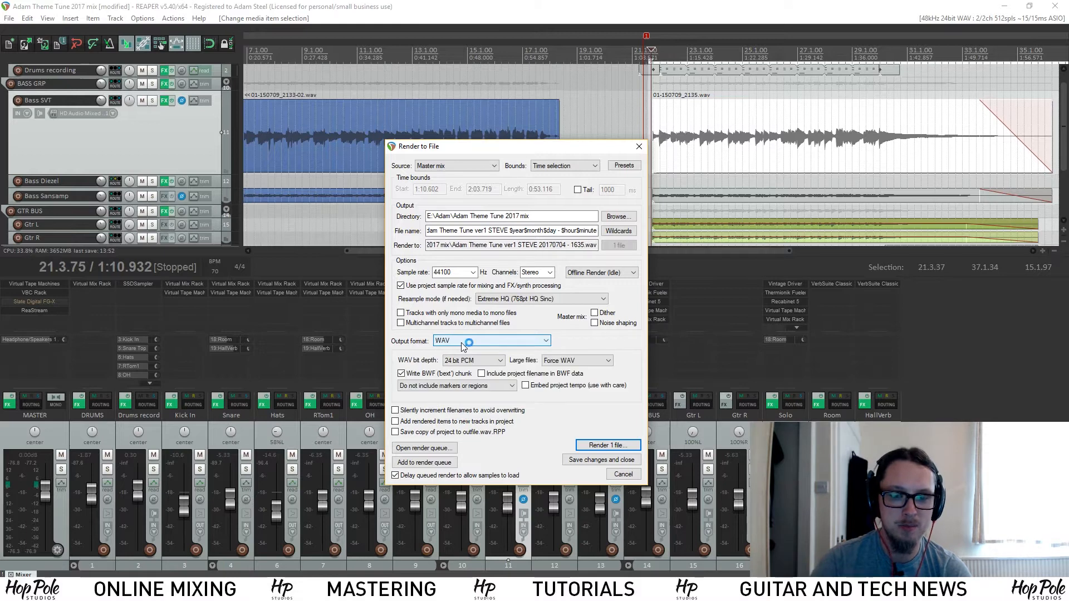
left_click(466, 361)
left_click(454, 341)
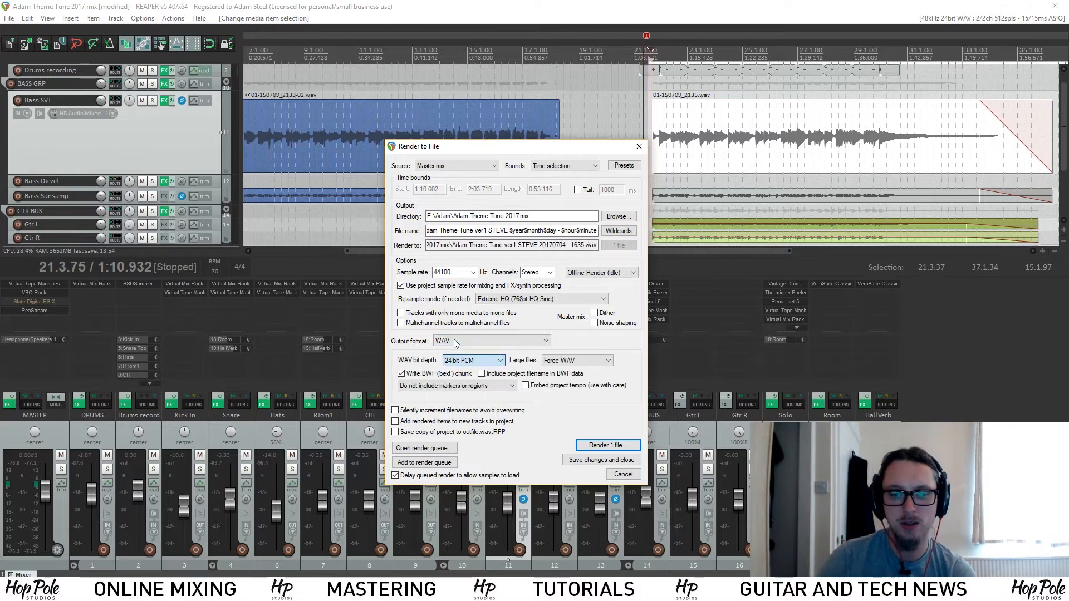
left_click(455, 341)
left_click(466, 358)
left_click(465, 361)
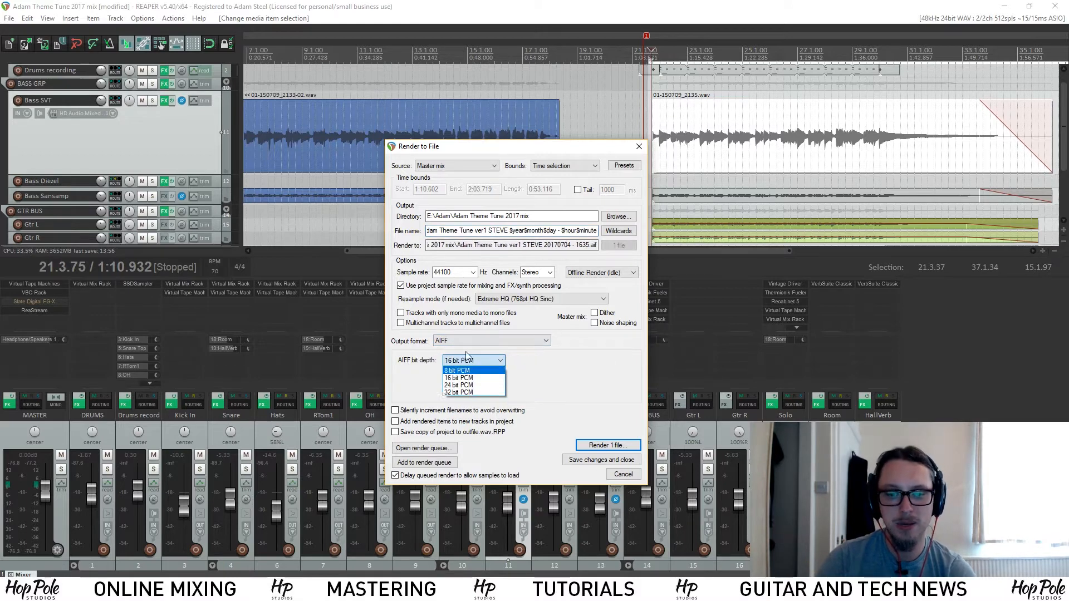
left_click(465, 369)
left_click(459, 341)
left_click(459, 350)
Compare the WAV bit depth options with those of AIFF, returning the output format to WAV.
left_click(473, 360)
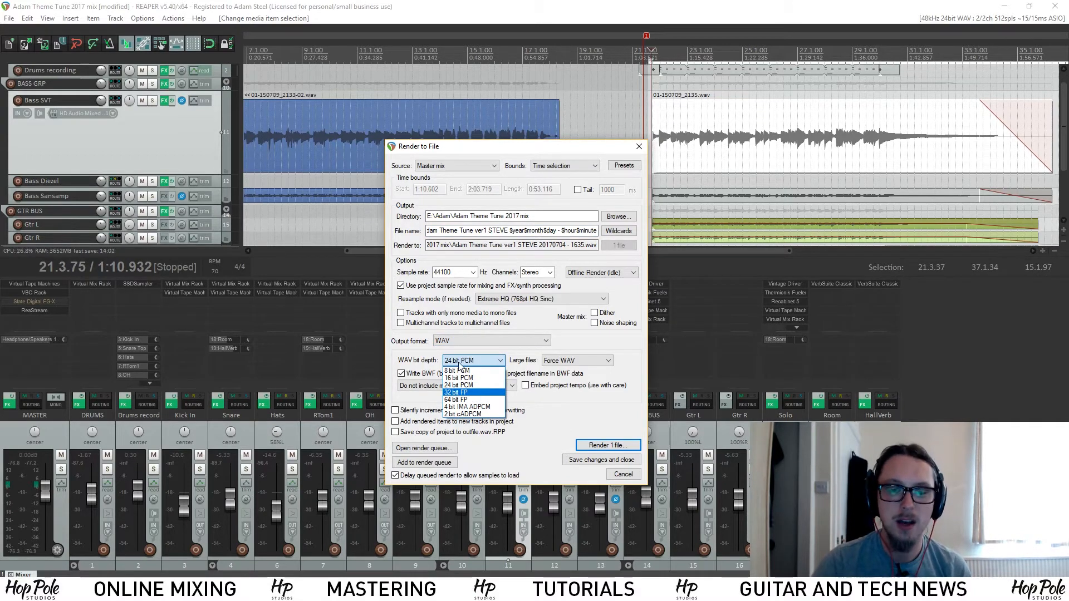
left_click(455, 344)
left_click(456, 344)
left_click(456, 347)
left_click(471, 360)
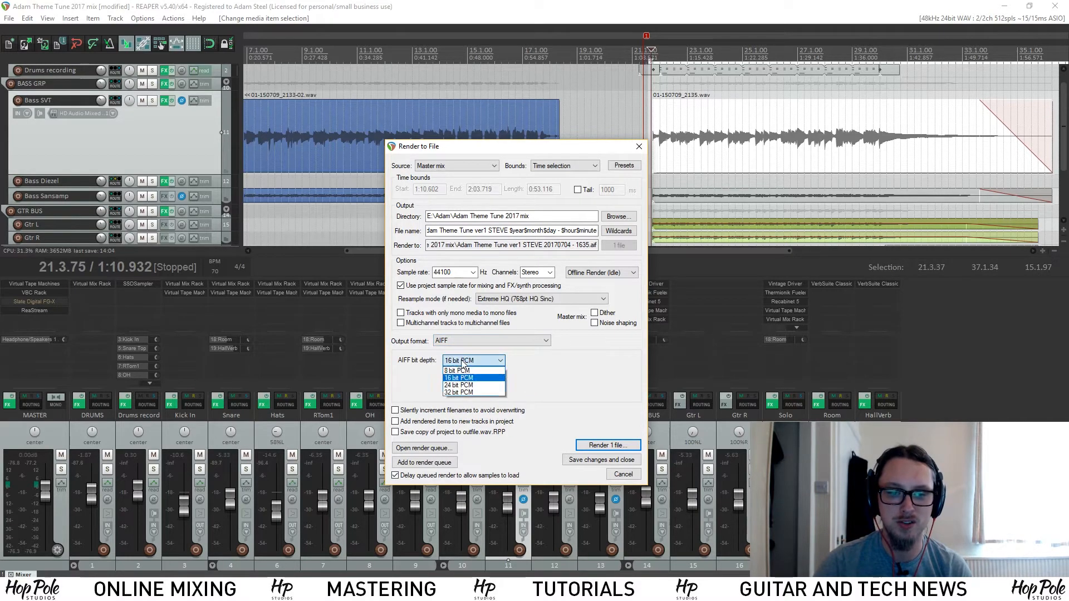
left_click(469, 346)
left_click(469, 345)
left_click(469, 346)
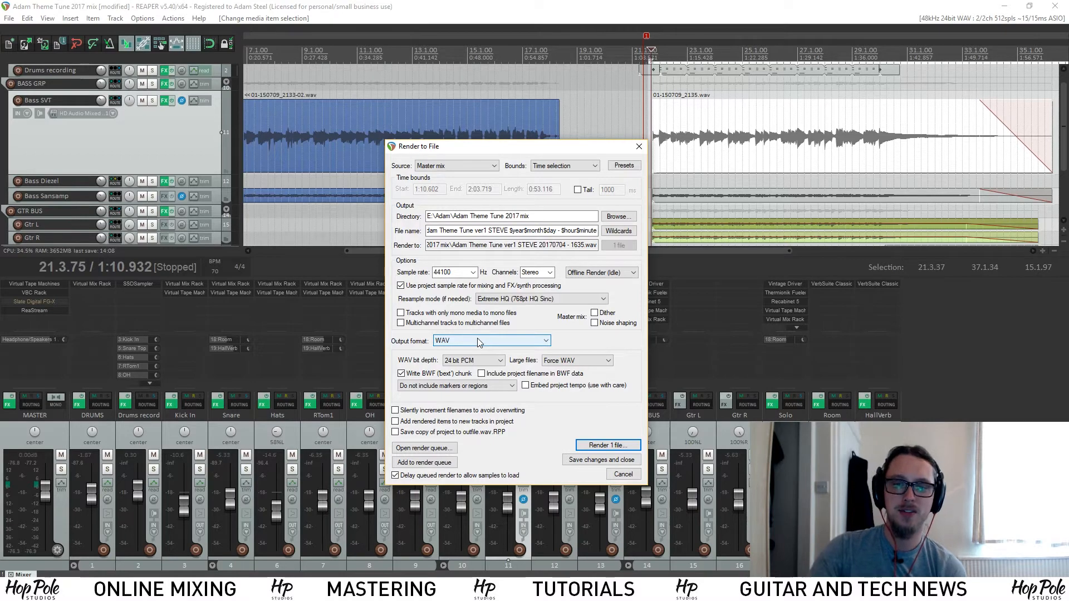
Try the Audio CD Image (CUE/BIN format) and DDP output formats to view their render settings.
left_click(478, 342)
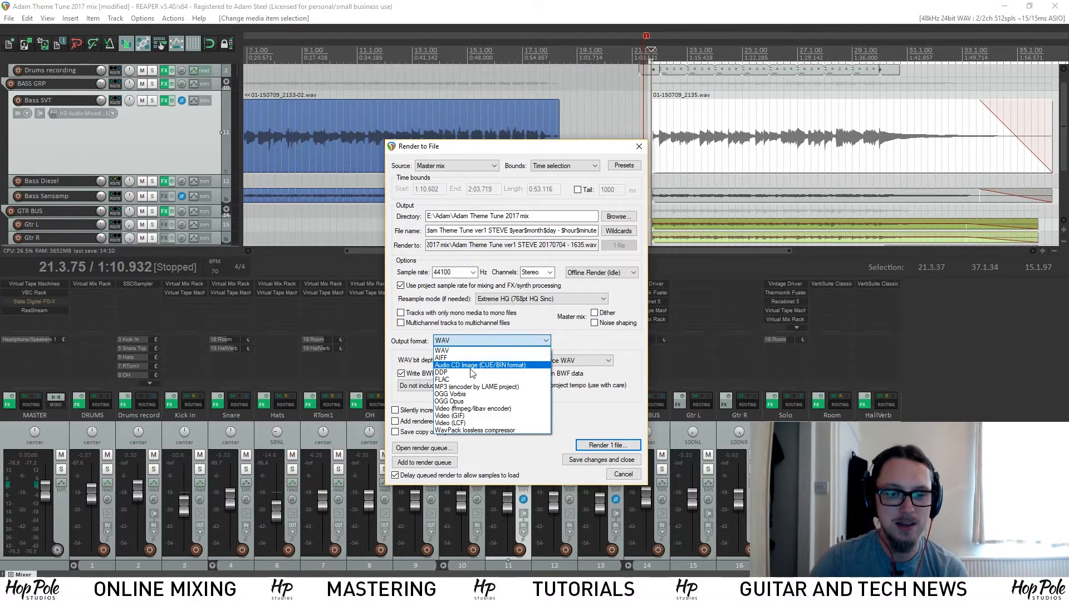
left_click(466, 366)
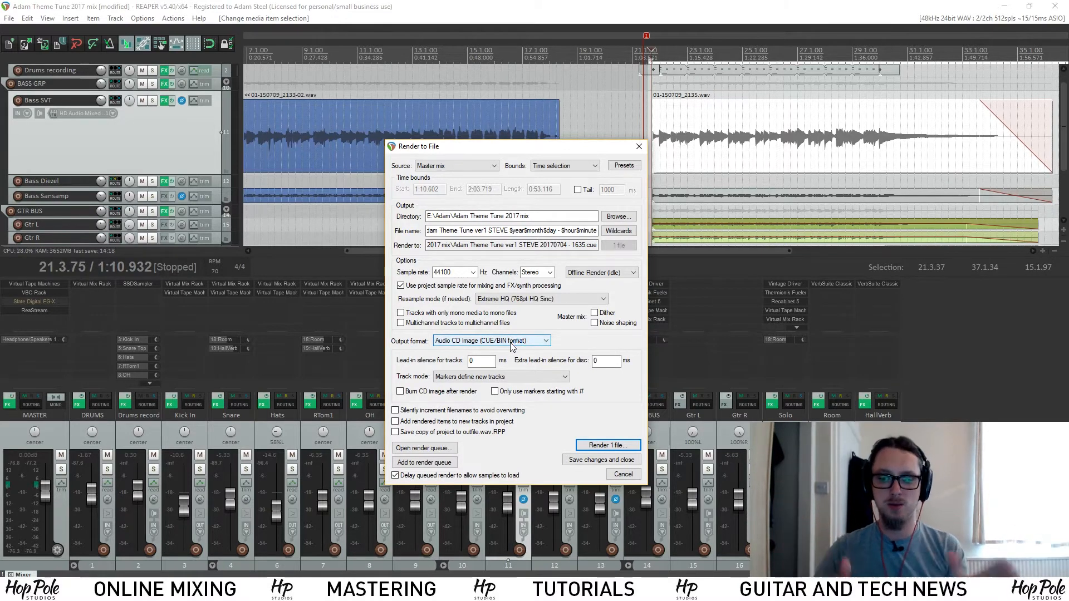
left_click(481, 342)
left_click(468, 372)
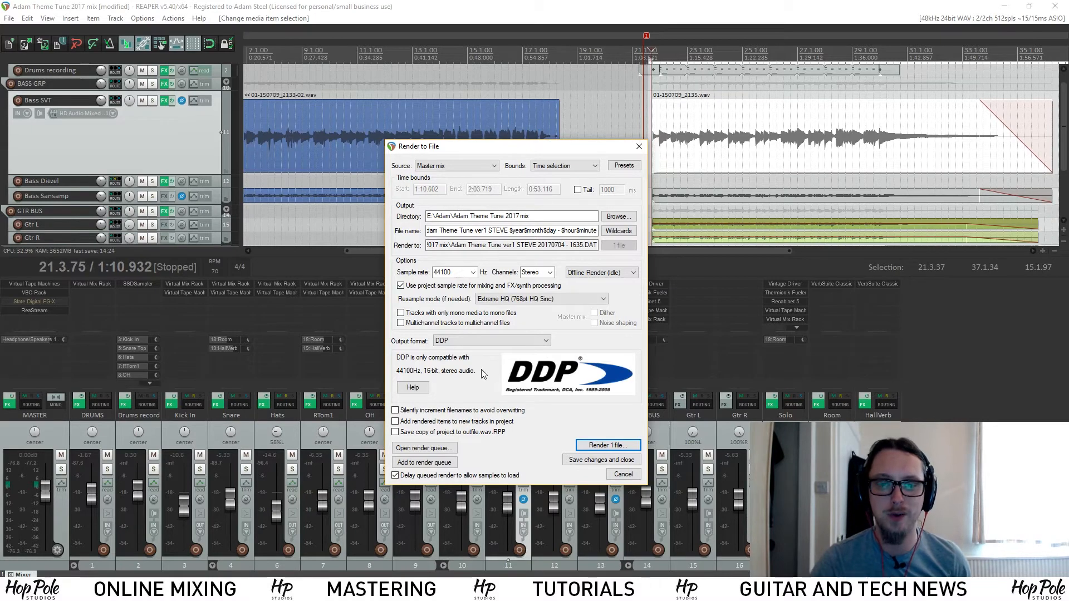
Switch the output format to FLAC, look through its encoding depths, and set the depth to 24 bit.
left_click(490, 341)
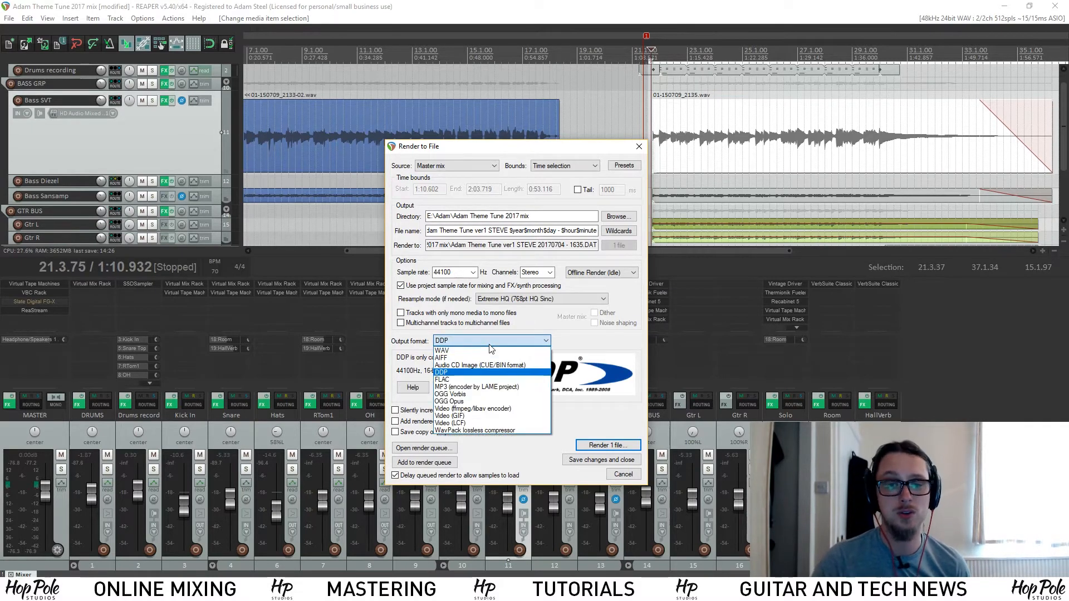
left_click(442, 379)
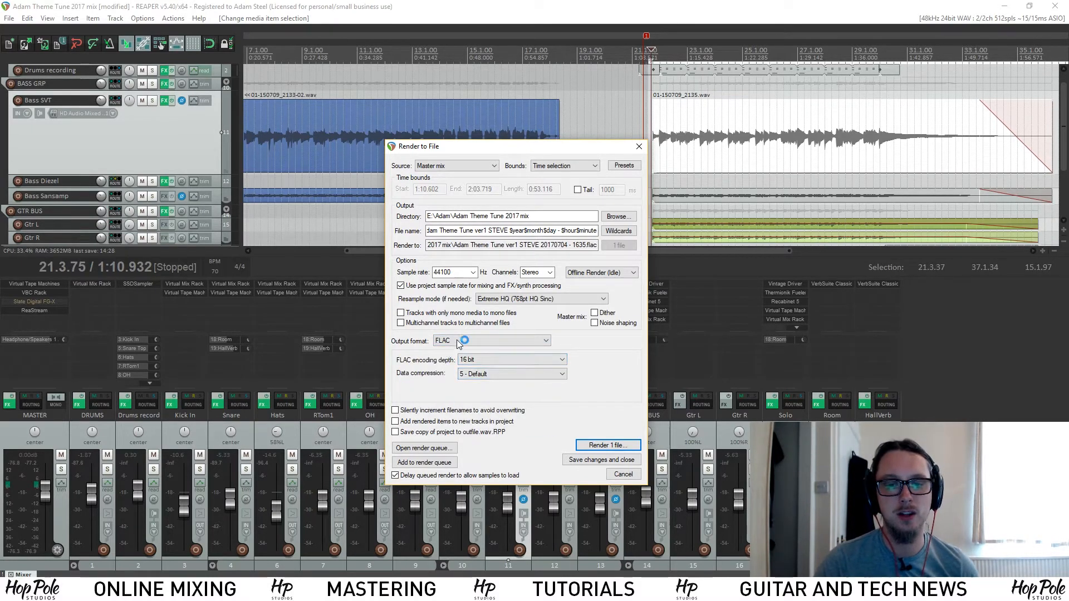
left_click(475, 360)
left_click(436, 361)
left_click(467, 360)
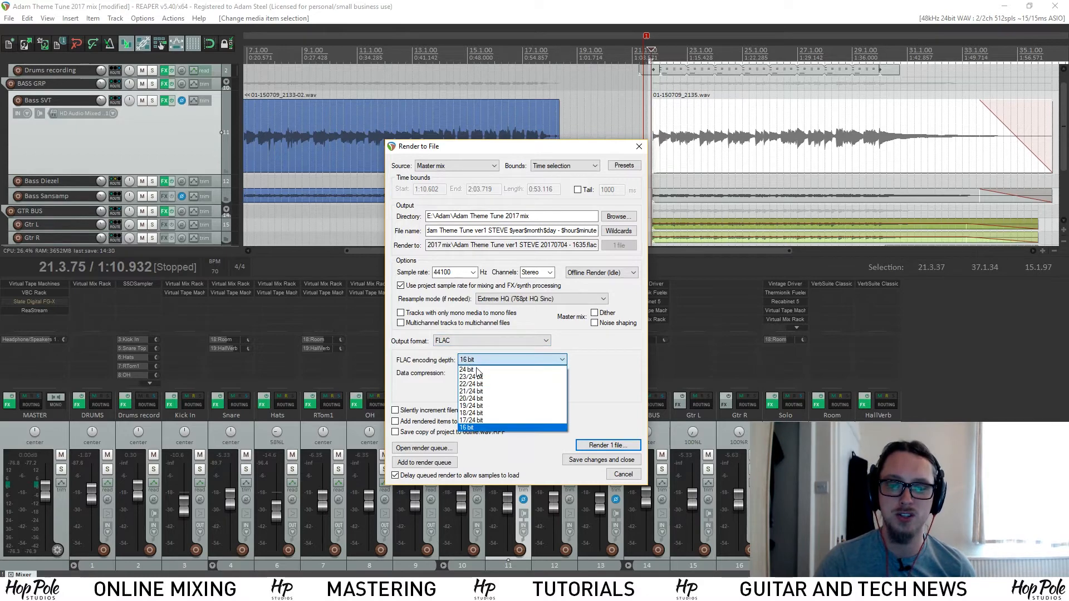
left_click(434, 370)
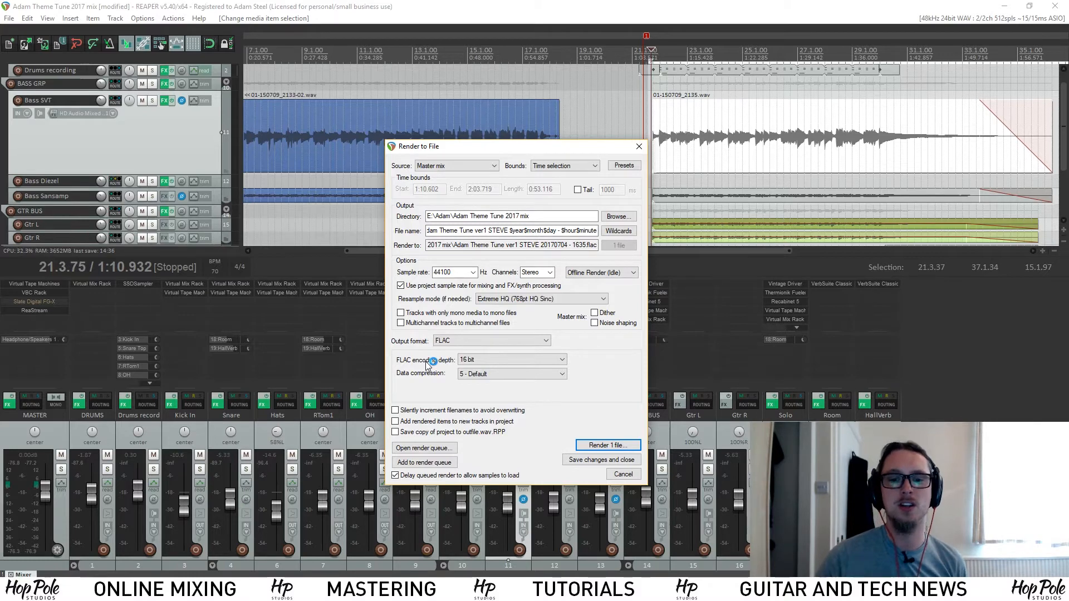
left_click(483, 360)
left_click(465, 369)
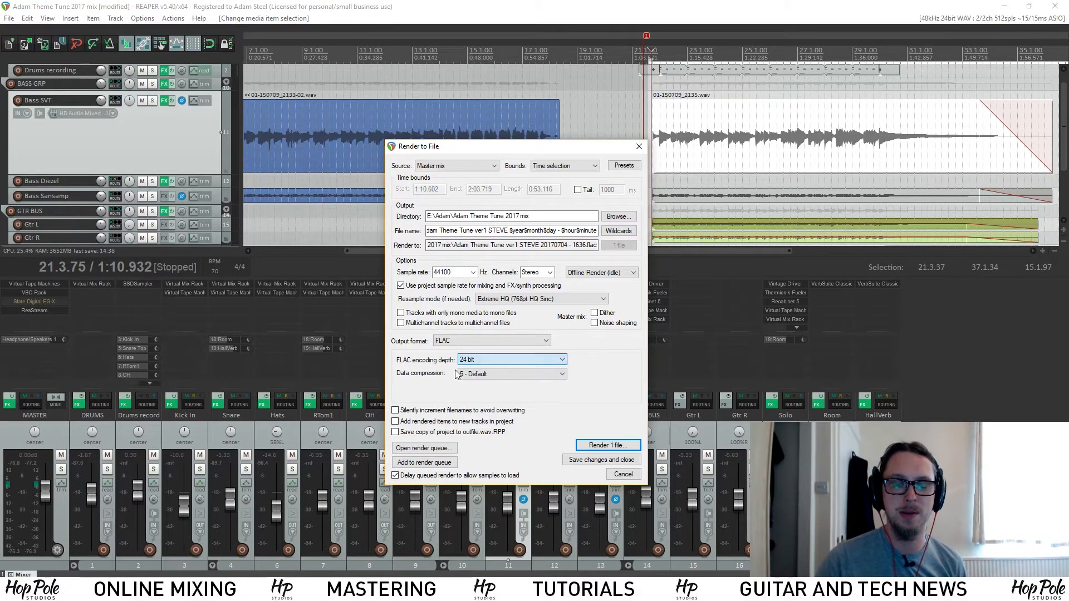
left_click(476, 365)
left_click(436, 366)
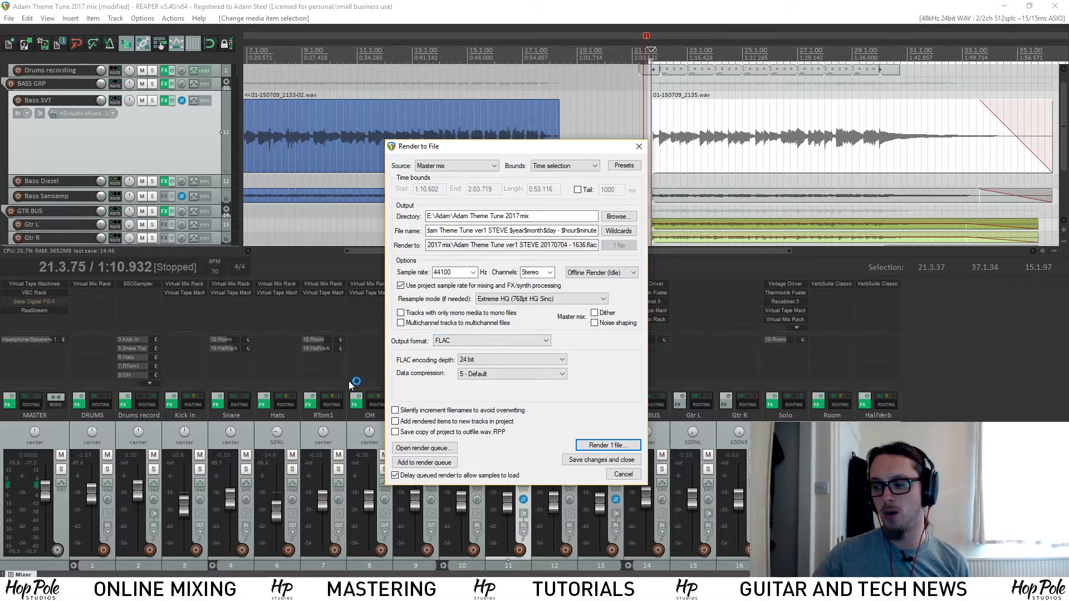
Switch the output format to MP3 (encoder by LAME project) and view its quality settings.
left_click(490, 346)
left_click(473, 389)
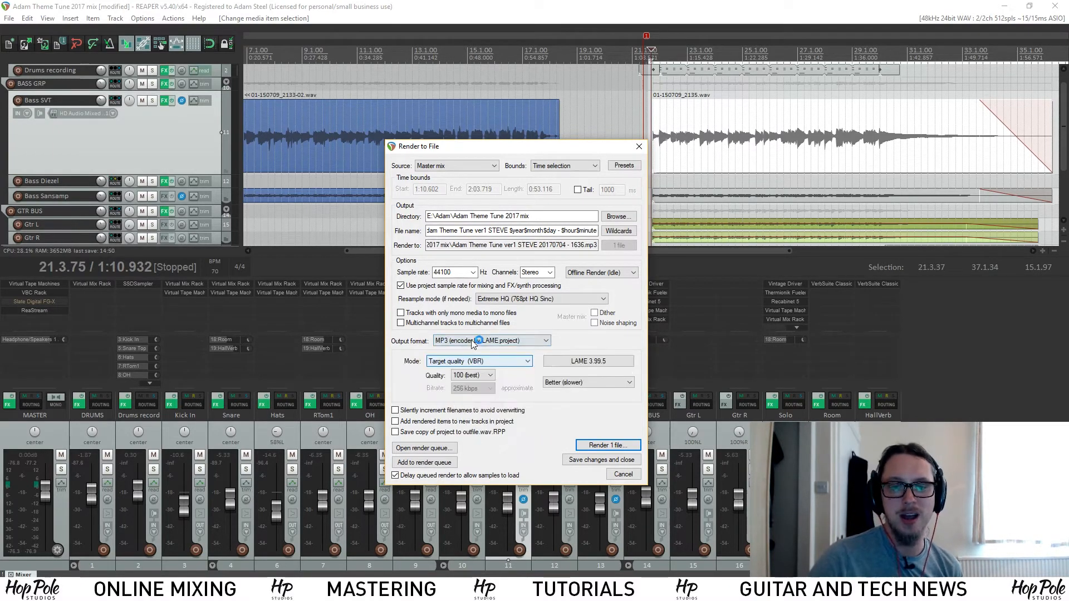
left_click(473, 342)
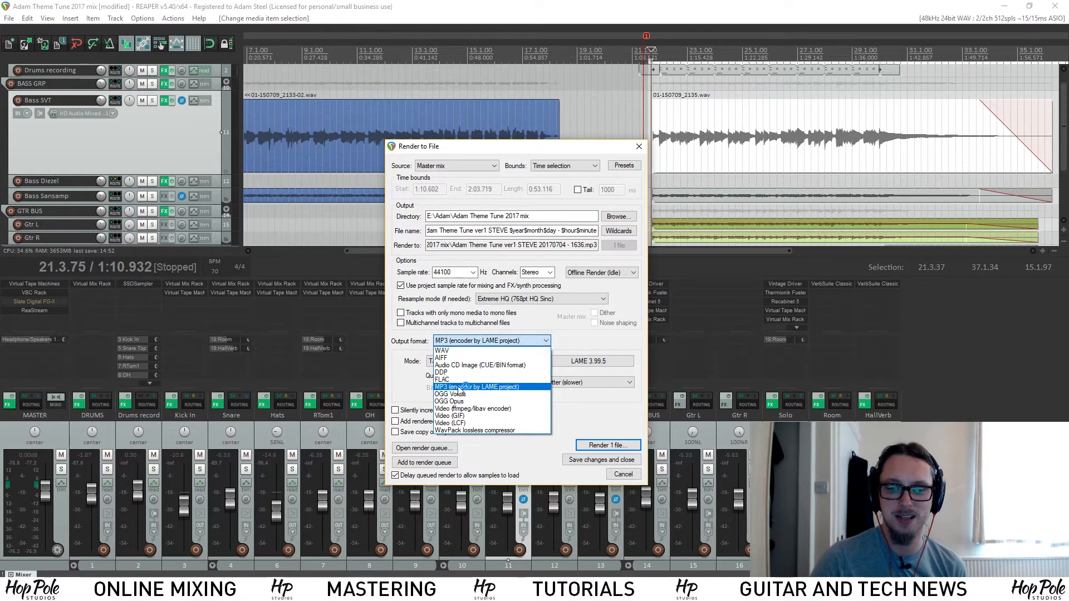
left_click(418, 355)
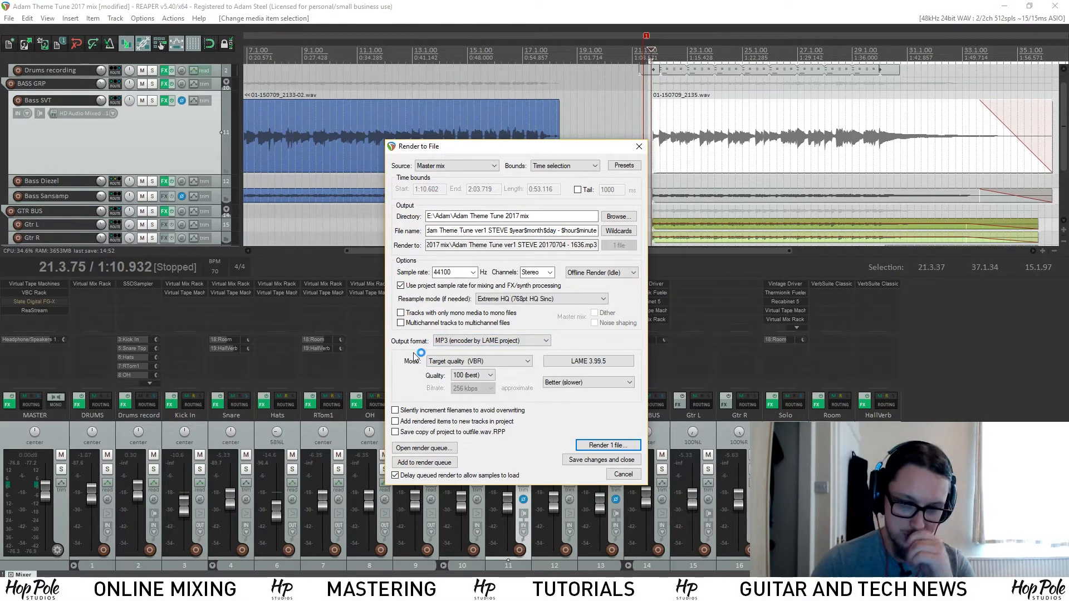
Try the OGG Vorbis and WavPack lossless compressor output formats and look through the remaining formats in the list.
left_click(456, 342)
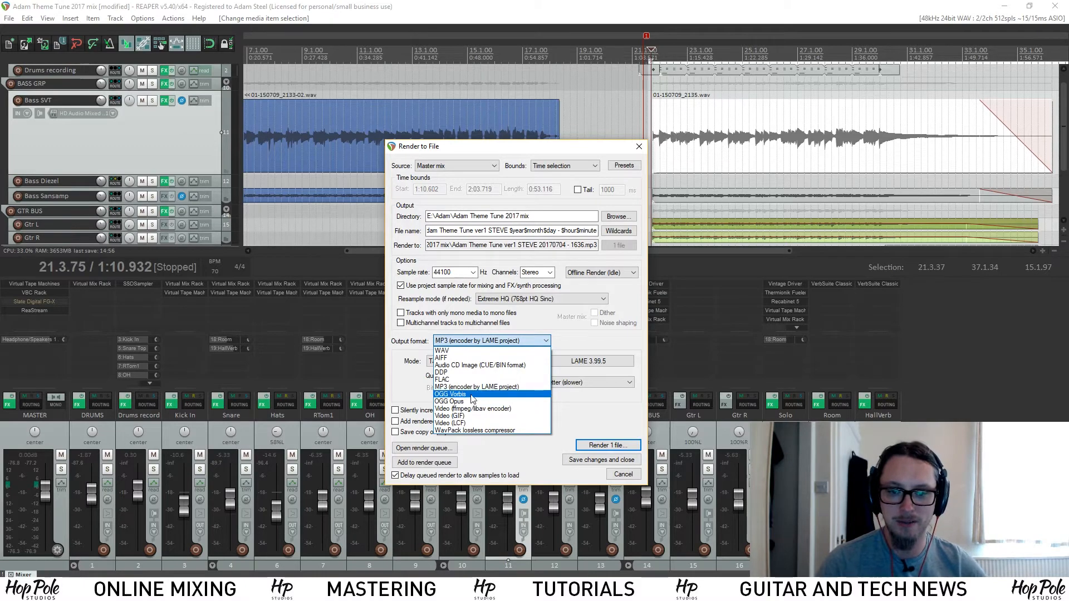
left_click(472, 396)
left_click(477, 340)
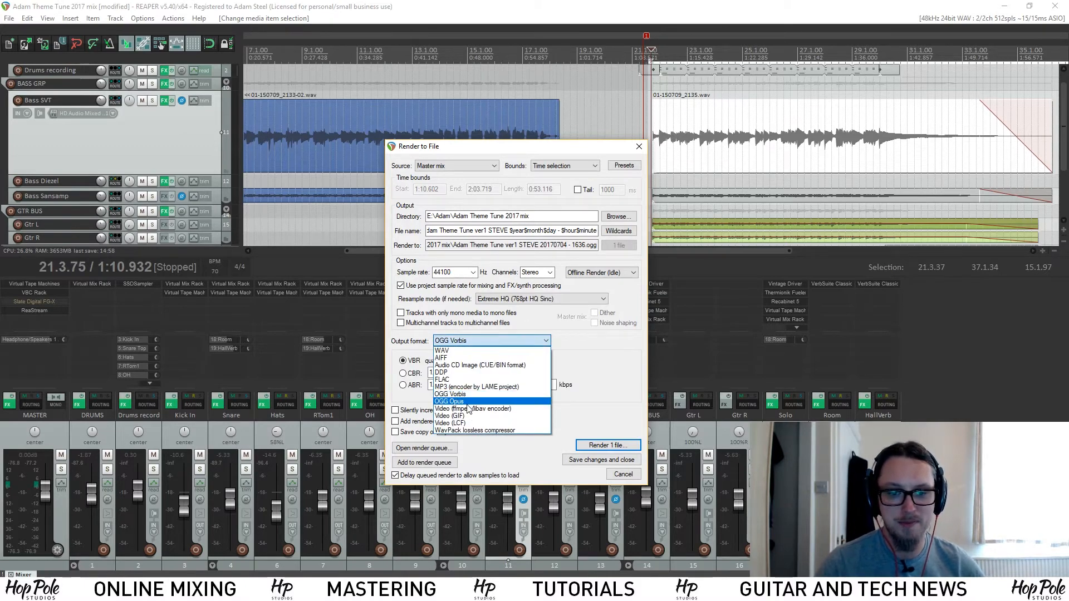
left_click(463, 430)
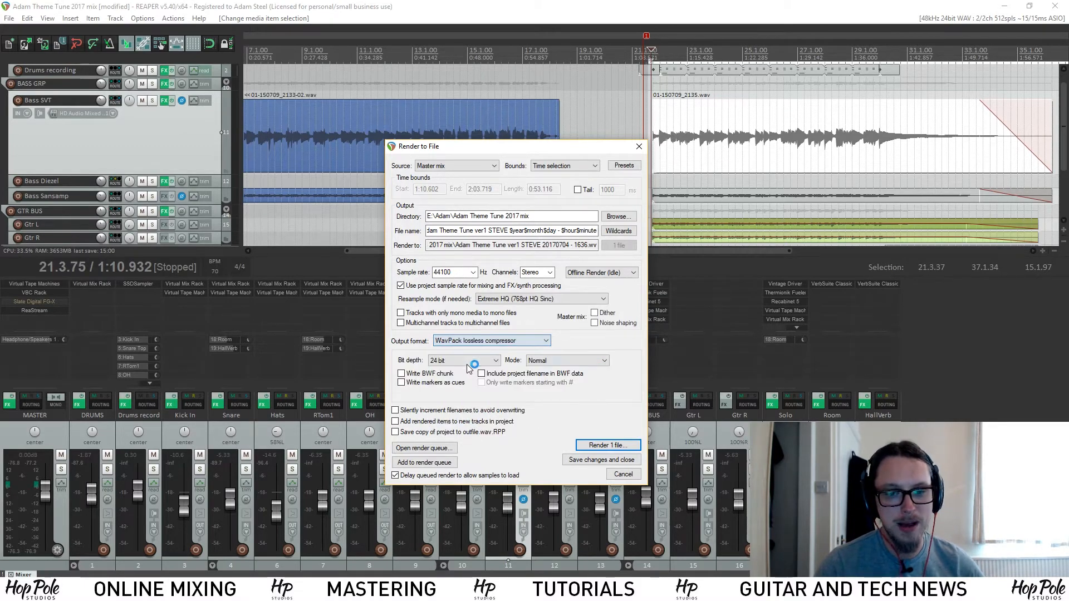
left_click(445, 340)
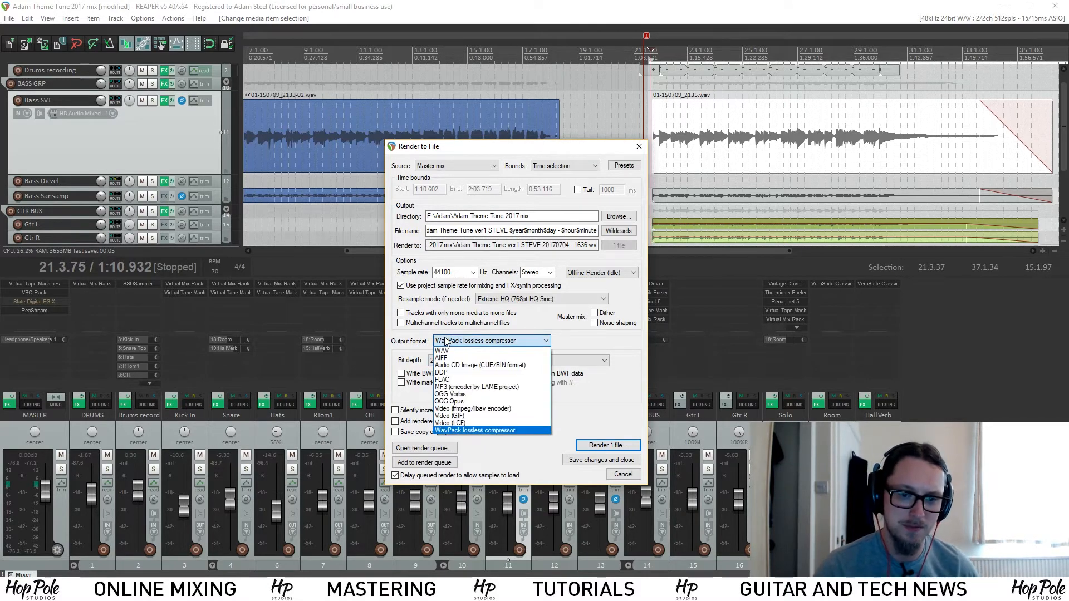
key("Up")
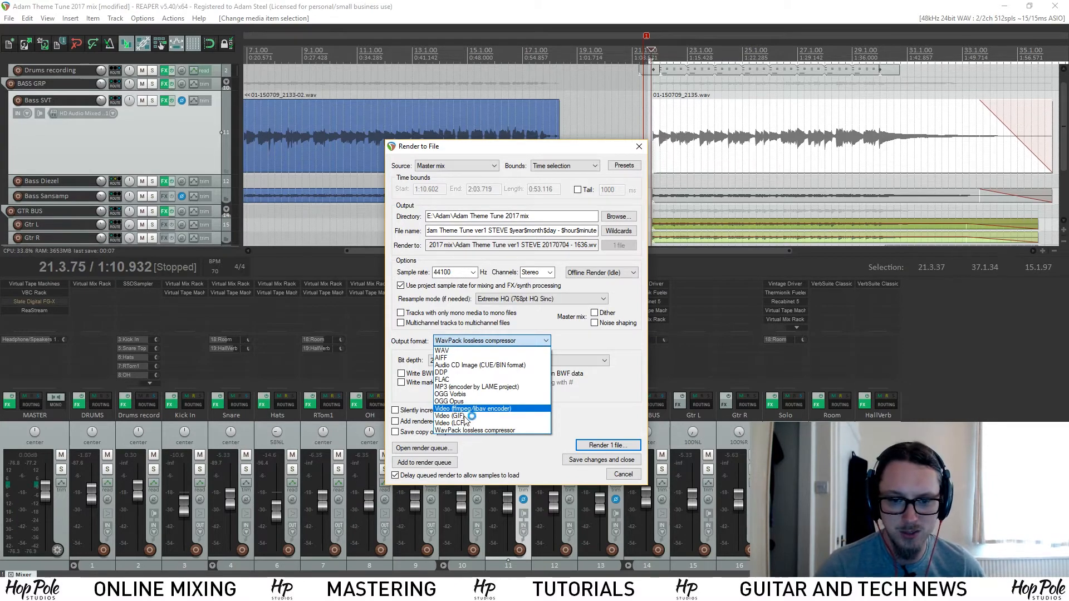
left_click(401, 341)
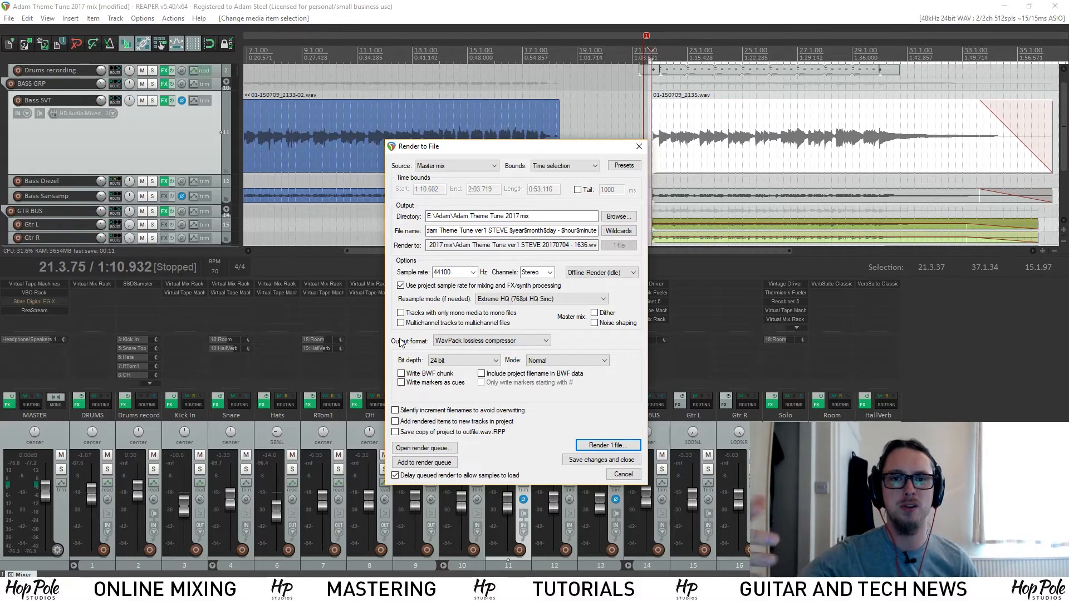
Switch the output format to Video (ffmpeg/libav encoder) and look through its container formats and size and framerate presets.
left_click(465, 342)
left_click(468, 412)
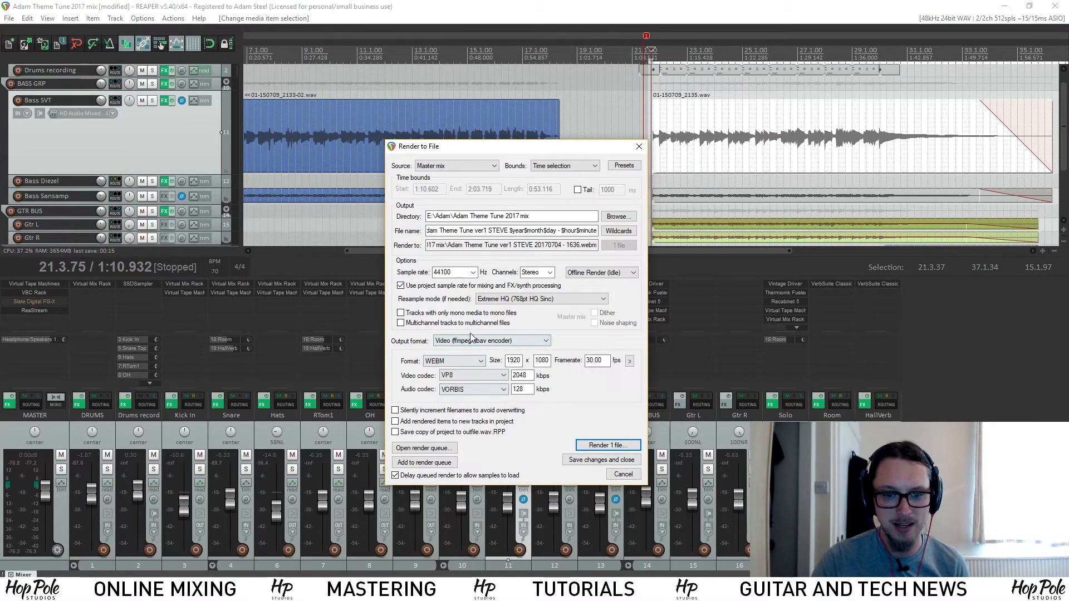
left_click(443, 360)
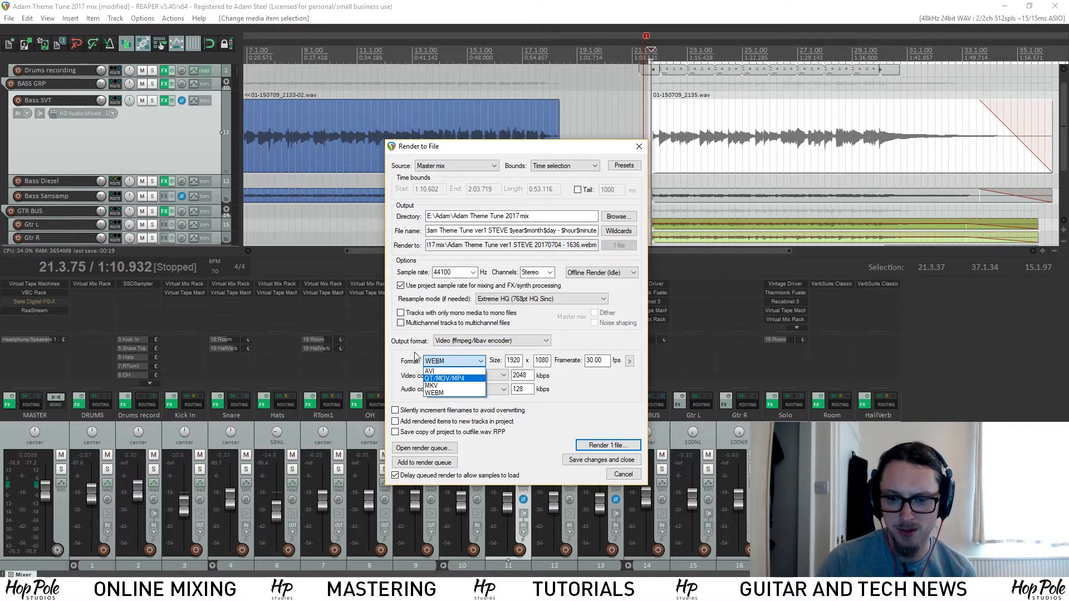
left_click(481, 363)
left_click(629, 361)
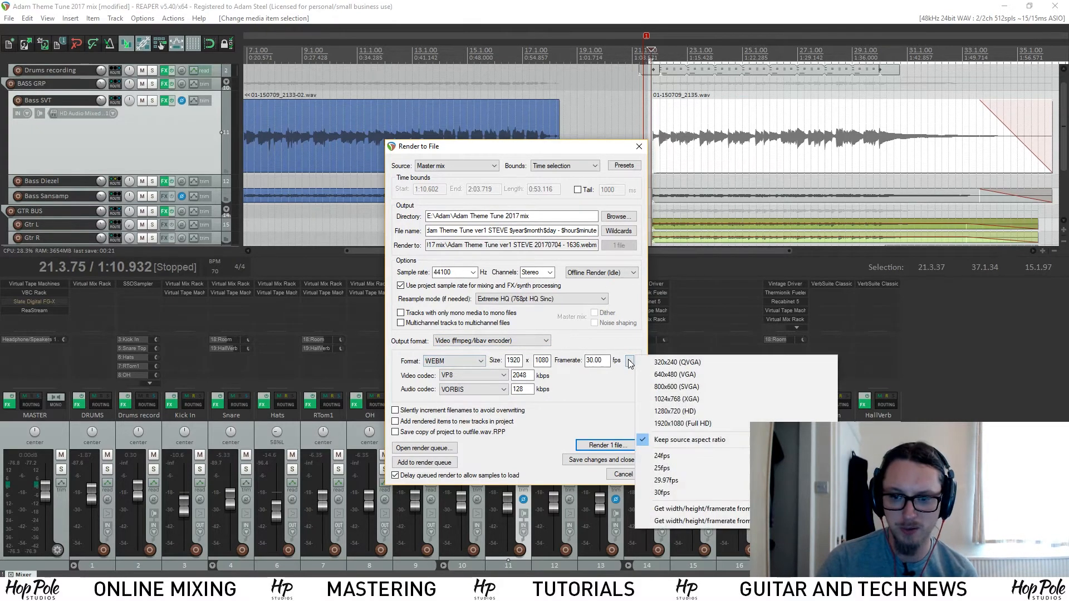
left_click(631, 344)
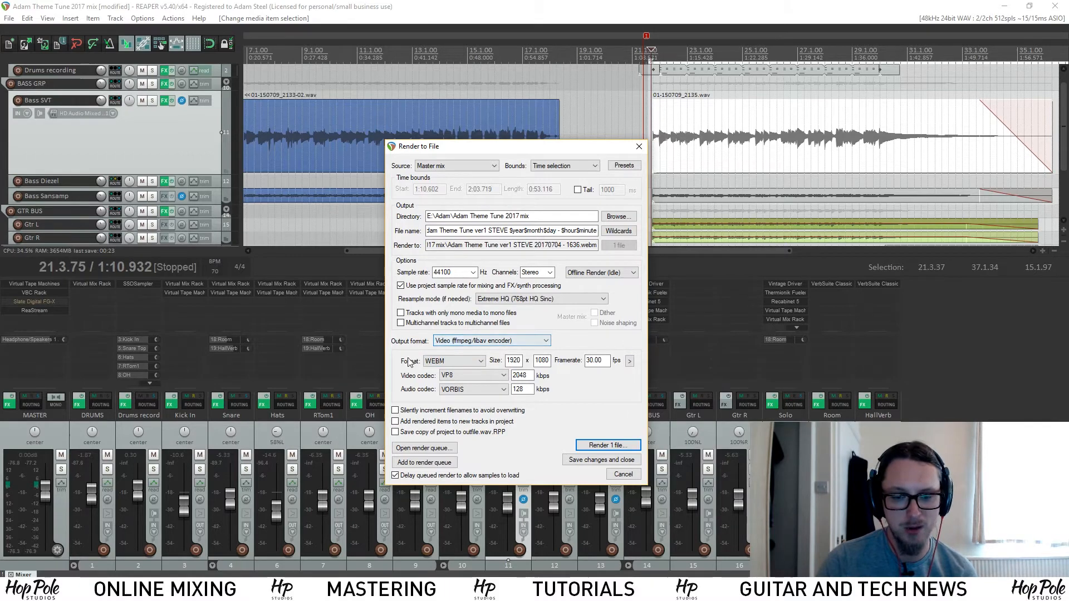
Set the output format back to WAV, save the render settings and close the dialog.
left_click(455, 340)
left_click(453, 350)
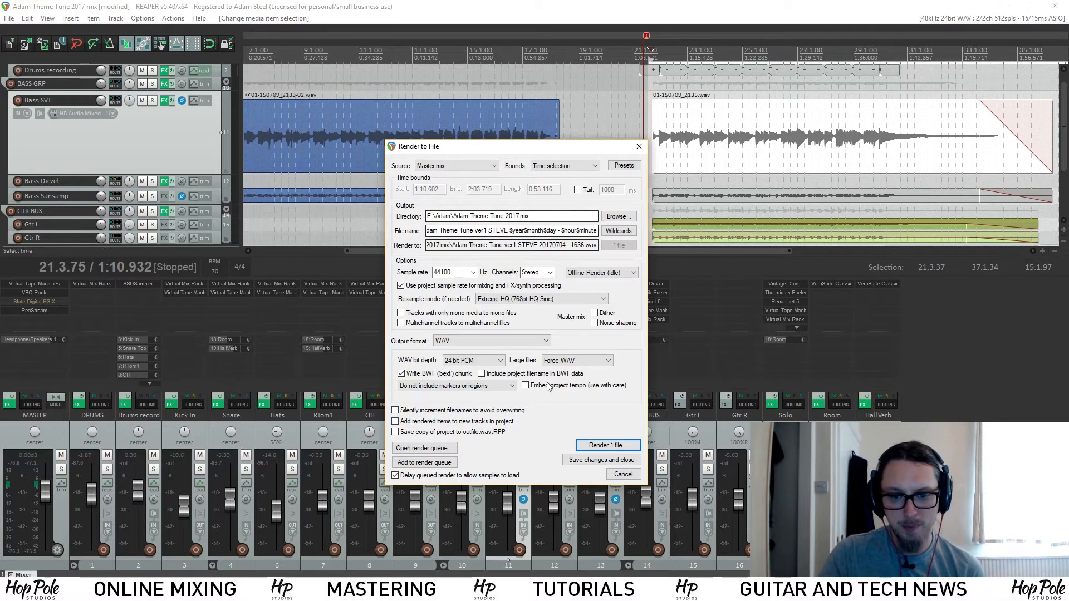
left_click(589, 459)
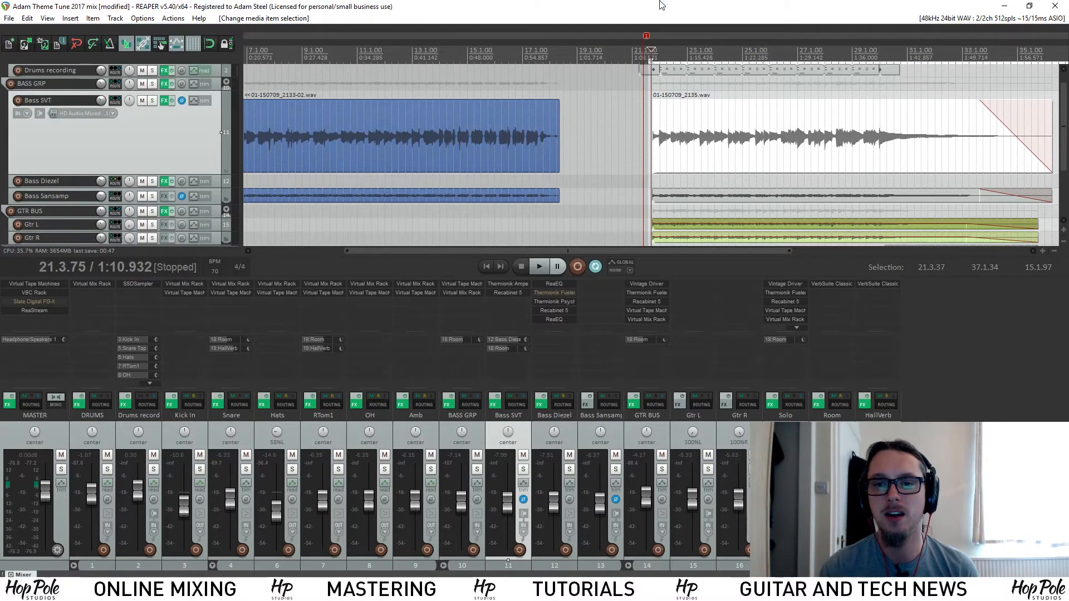
Reopen the render settings and set the source to Stems (selected tracks).
scroll(692, 68, "down", 3)
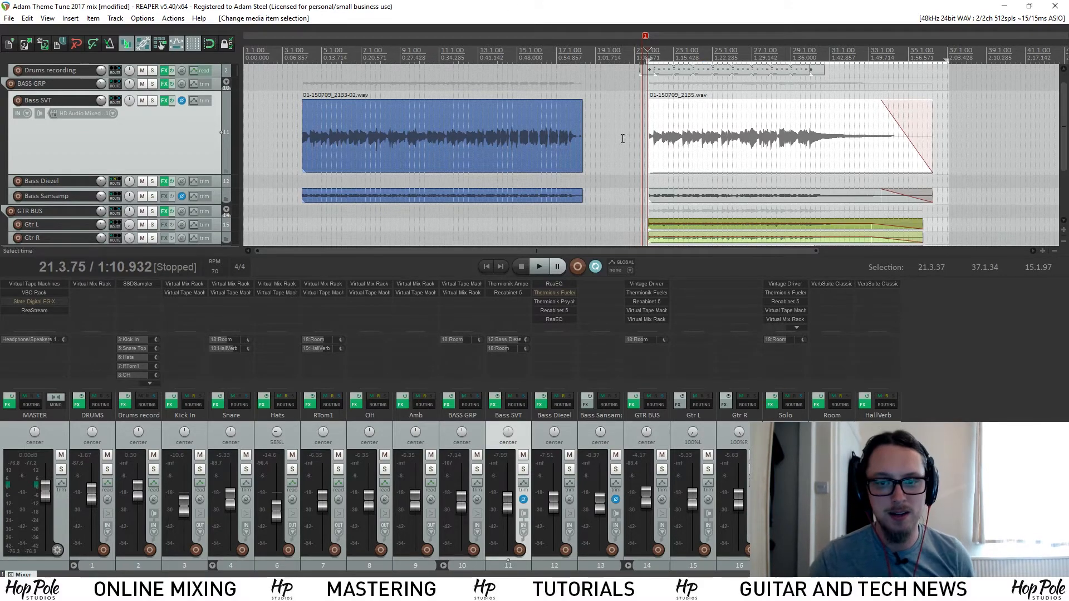
scroll(709, 171, "down", 2)
left_click(9, 17)
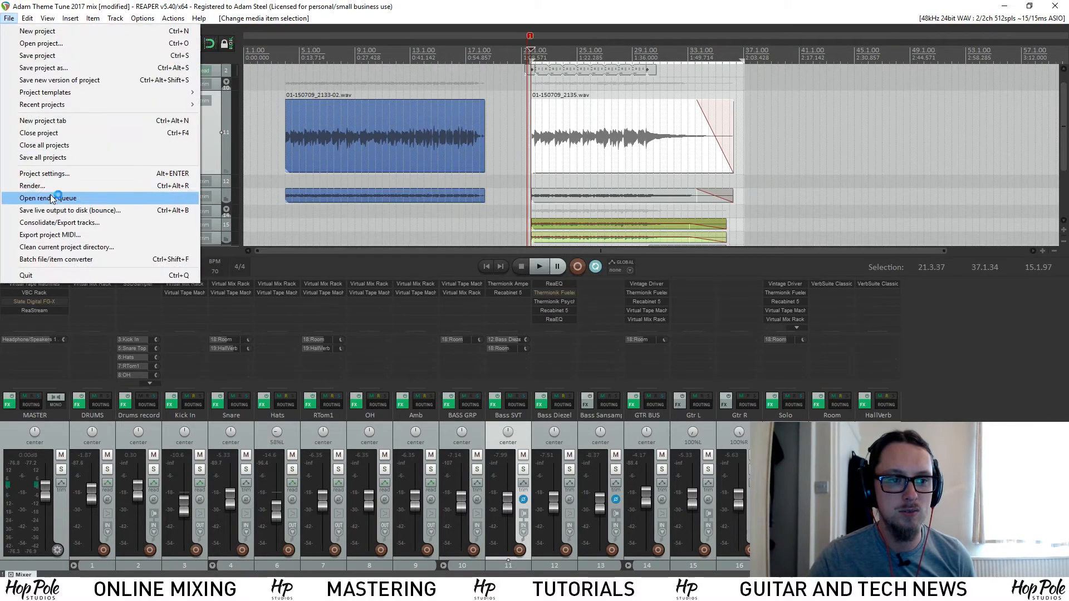
left_click(67, 197)
left_click_drag(467, 142, 318, 118)
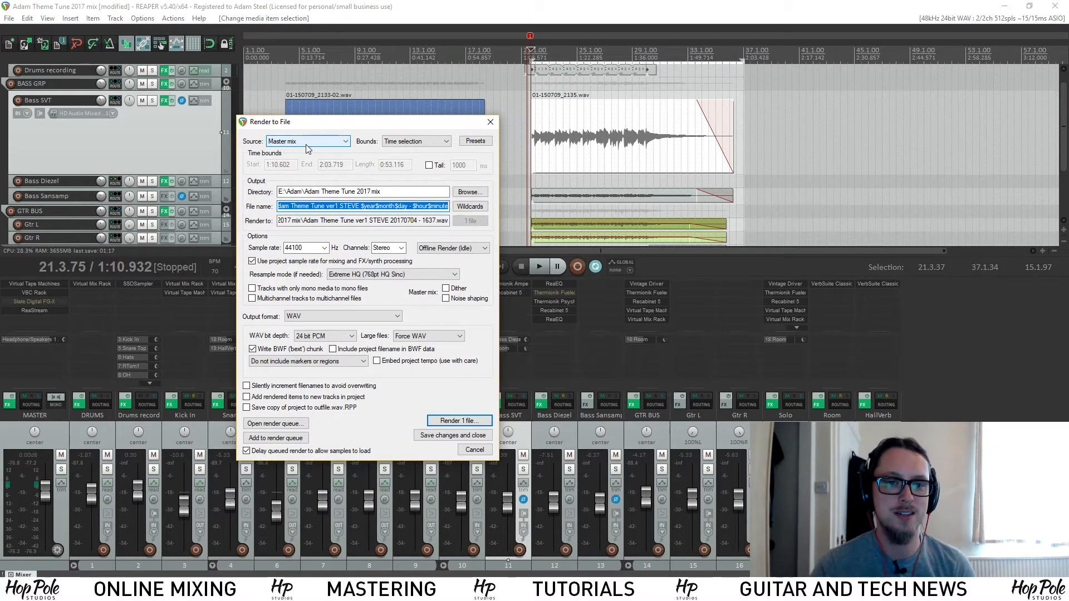
left_click(308, 142)
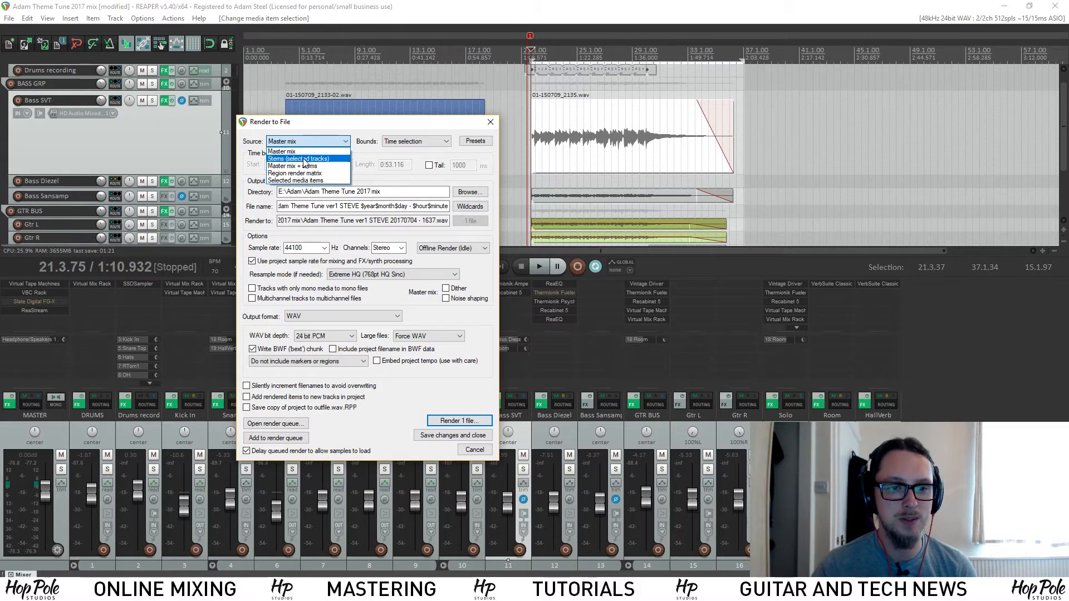
left_click(300, 160)
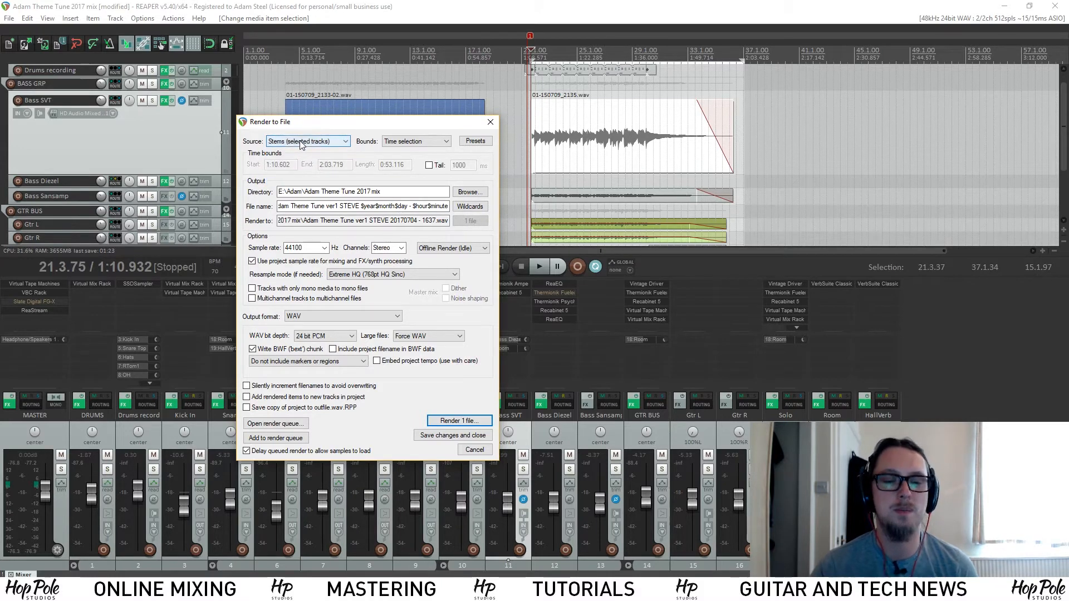
Uncover the timeline and extend the start of the time selection slightly earlier, to 21.2.64.
left_click_drag(317, 125, 151, 58)
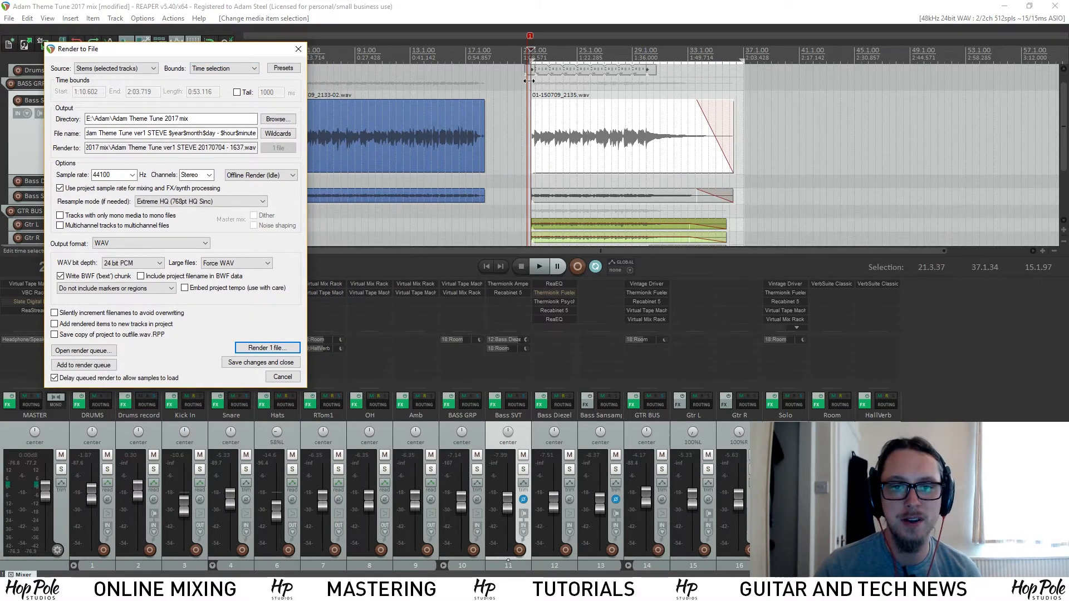
mouse_move(529, 81)
left_mouse_down()
mouse_move(452, 82)
mouse_move(566, 84)
mouse_move(516, 87)
mouse_move(526, 86)
left_mouse_up()
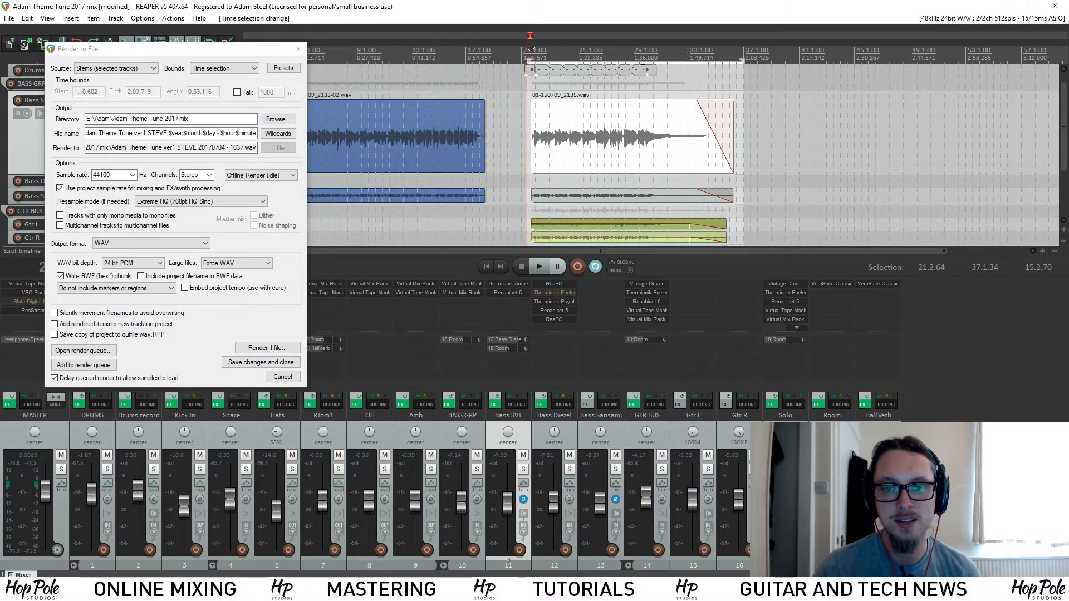
scroll(657, 63, "up", 3)
scroll(657, 63, "down", 3)
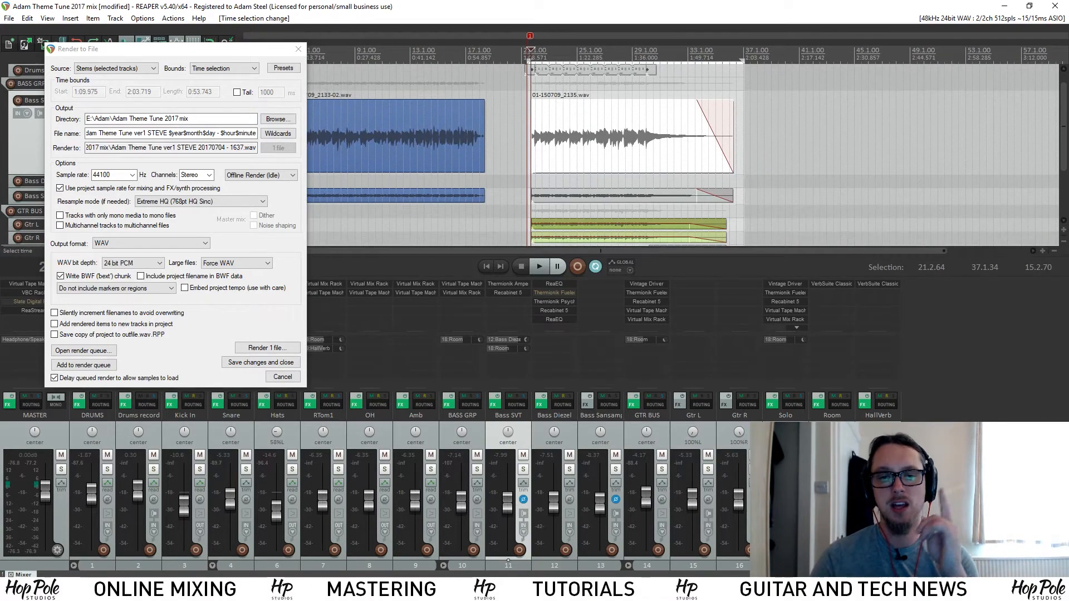
Shorten the render file name to the song title alone, removing the version, recipient name and date and time wildcards.
left_click_drag(184, 47, 927, 71)
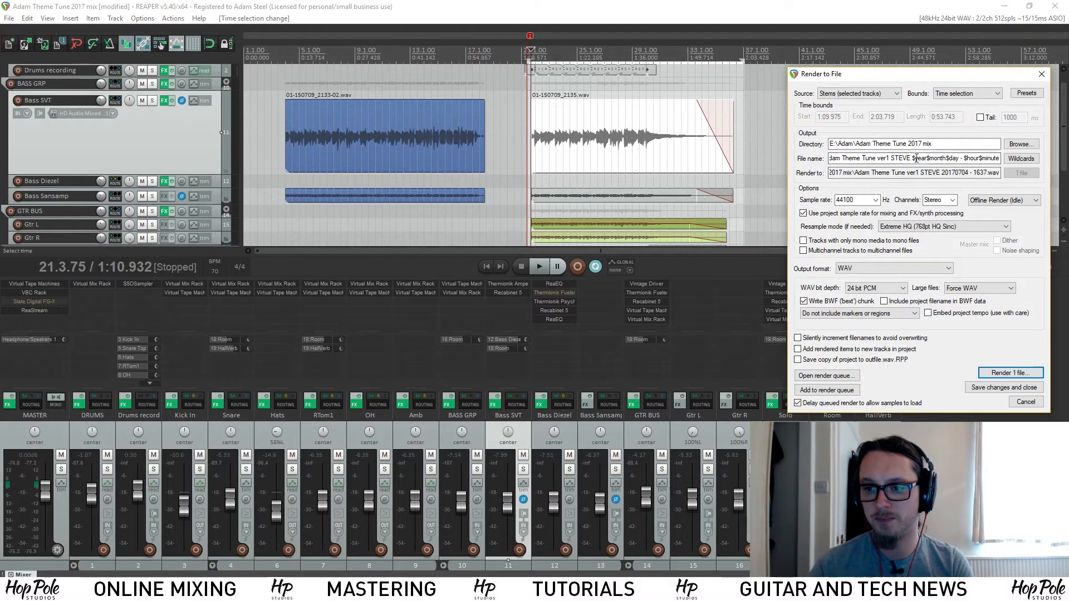
left_click(887, 158)
key("shift+End")
key("Delete")
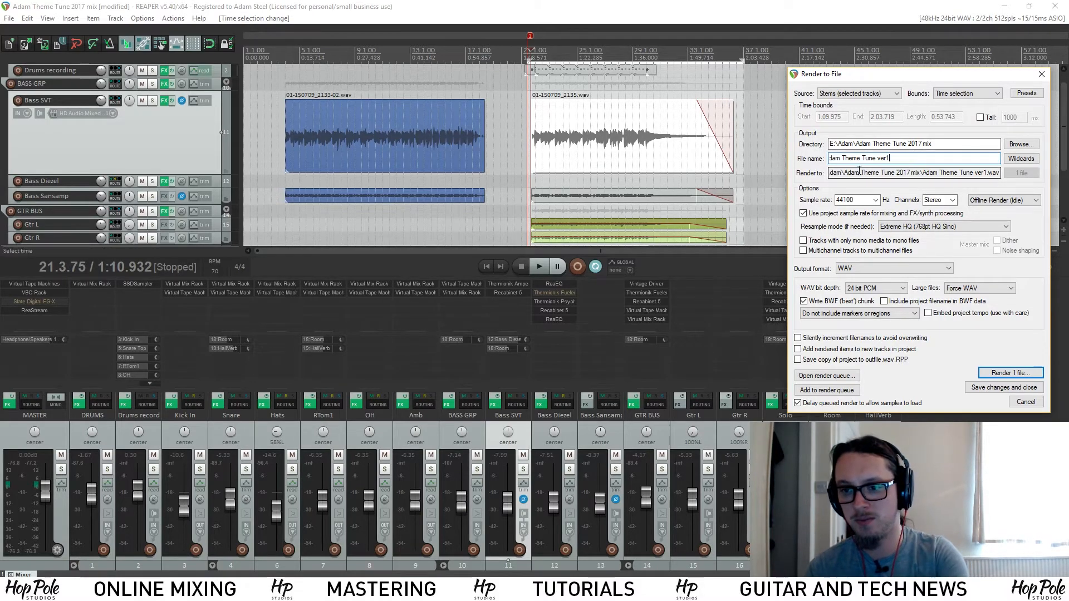
key("BackSpace")
key("BackSpace")
key("BackSpace")
key("BackSpace")
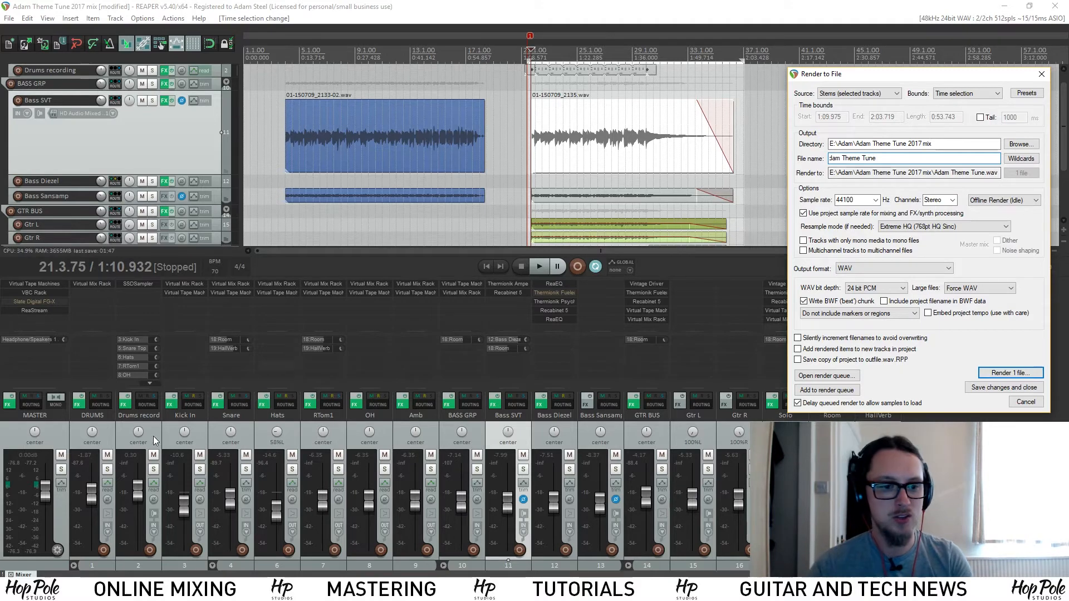
Select the Kick In, Snare, Hats, RTom1, OH, Amb, Bass SVT, Bass Diezel, Gtr L and Gtr R tracks for the stem render.
left_click(205, 424)
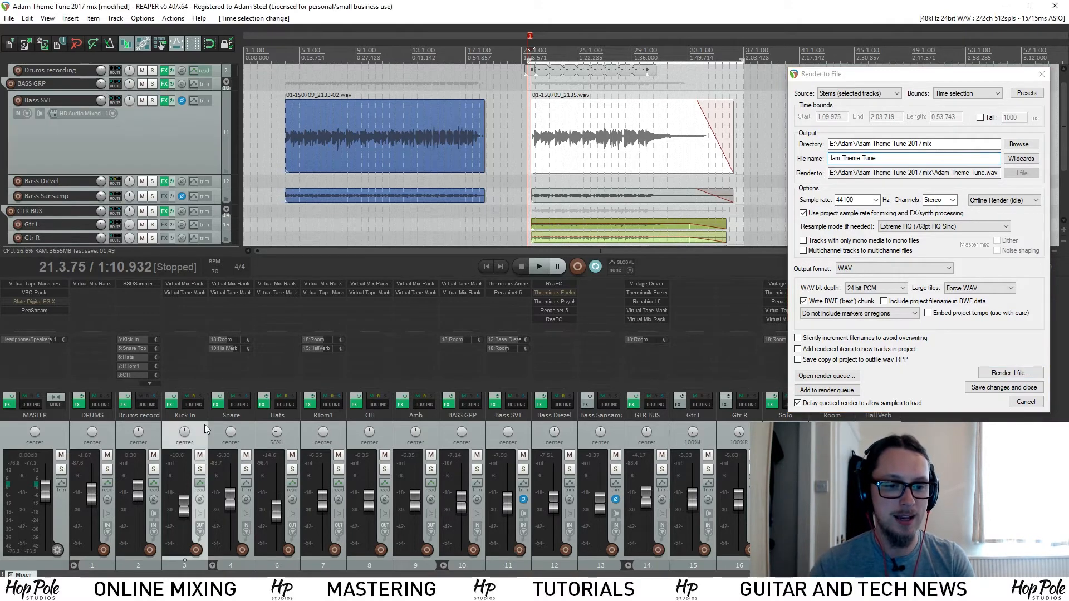
left_click(249, 425, "ctrl")
left_click(290, 429, "ctrl")
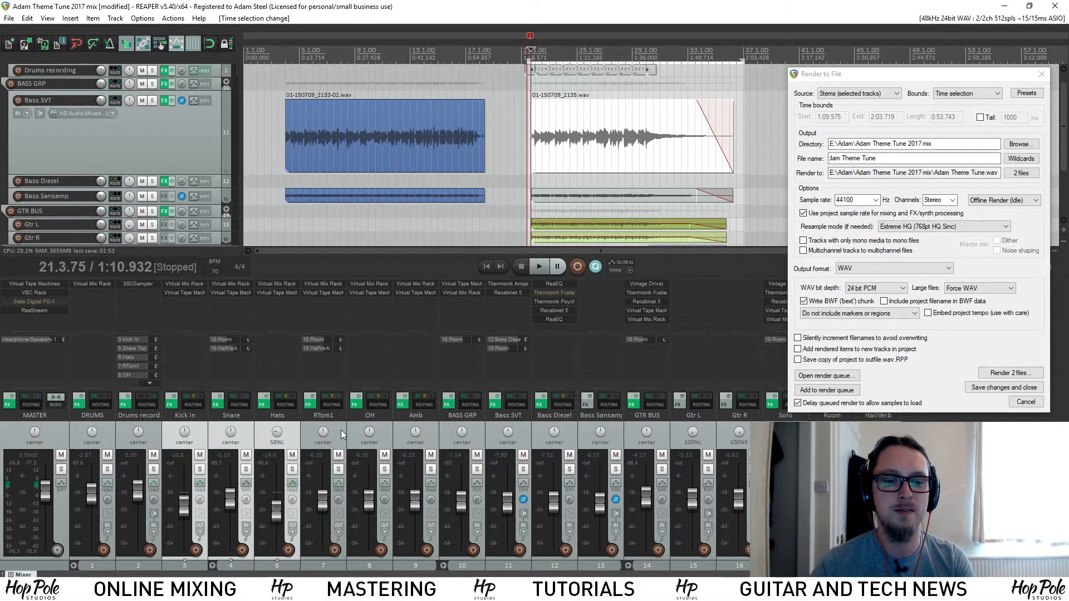
left_click(388, 433, "ctrl")
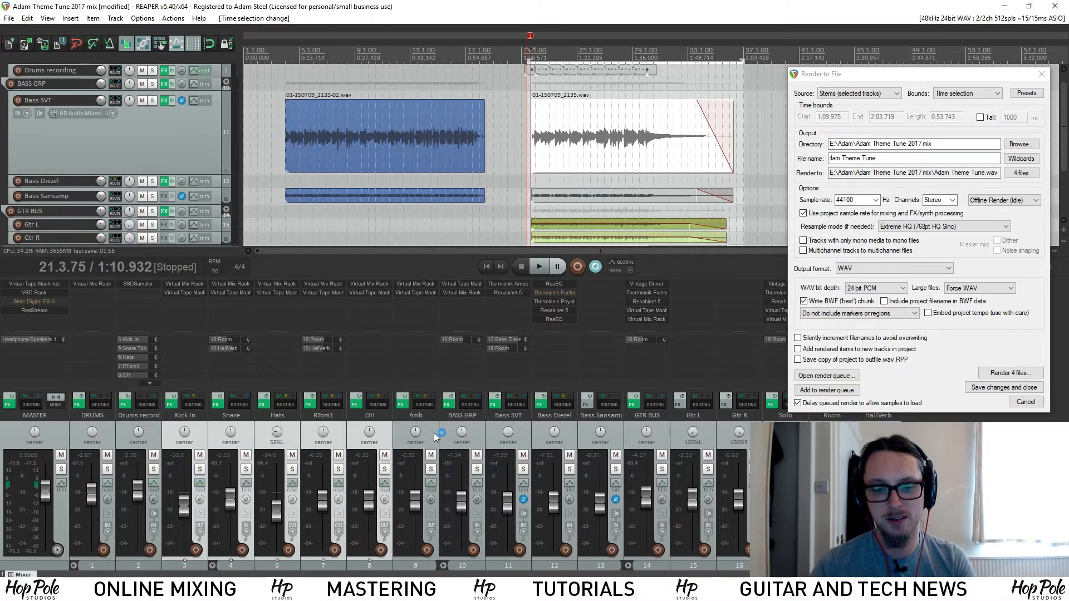
left_click(435, 432, "ctrl")
left_click(509, 427, "ctrl")
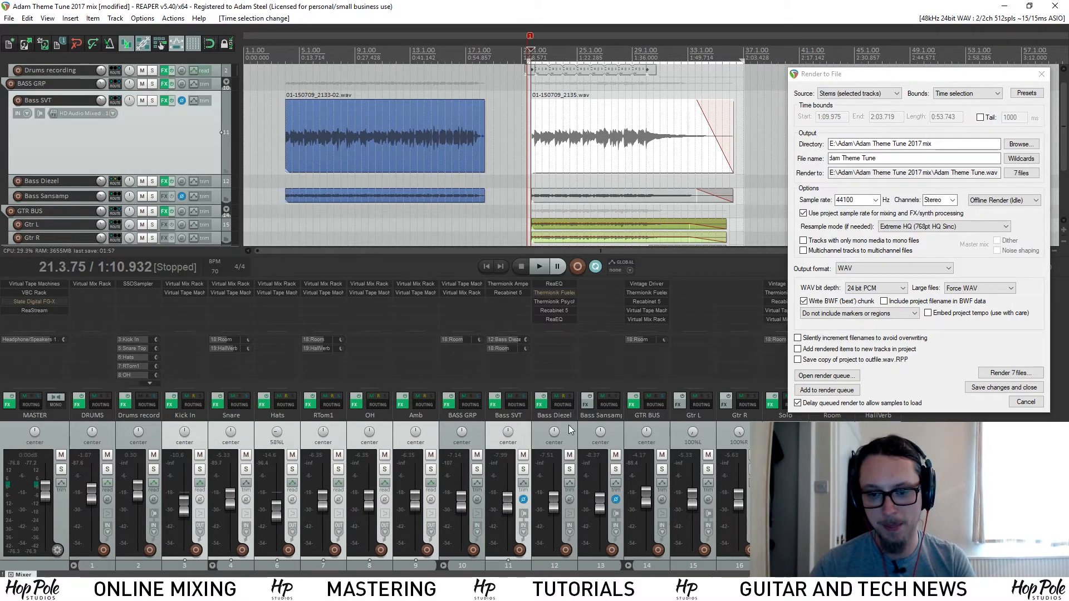
left_click(569, 425, "ctrl")
left_click(613, 500, "ctrl")
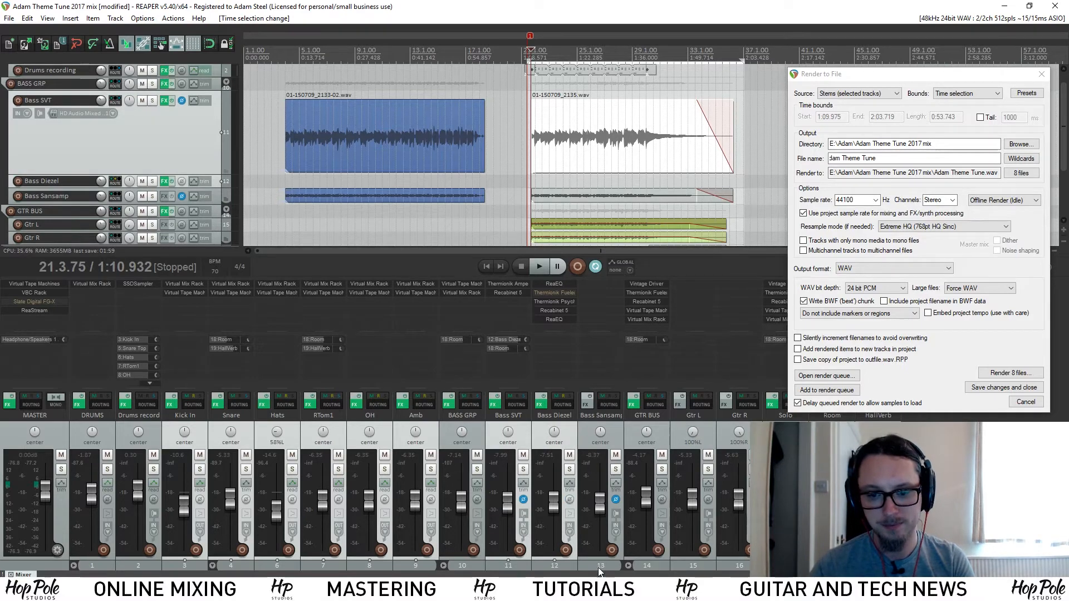
left_click(695, 428, "ctrl")
left_click(735, 428, "ctrl")
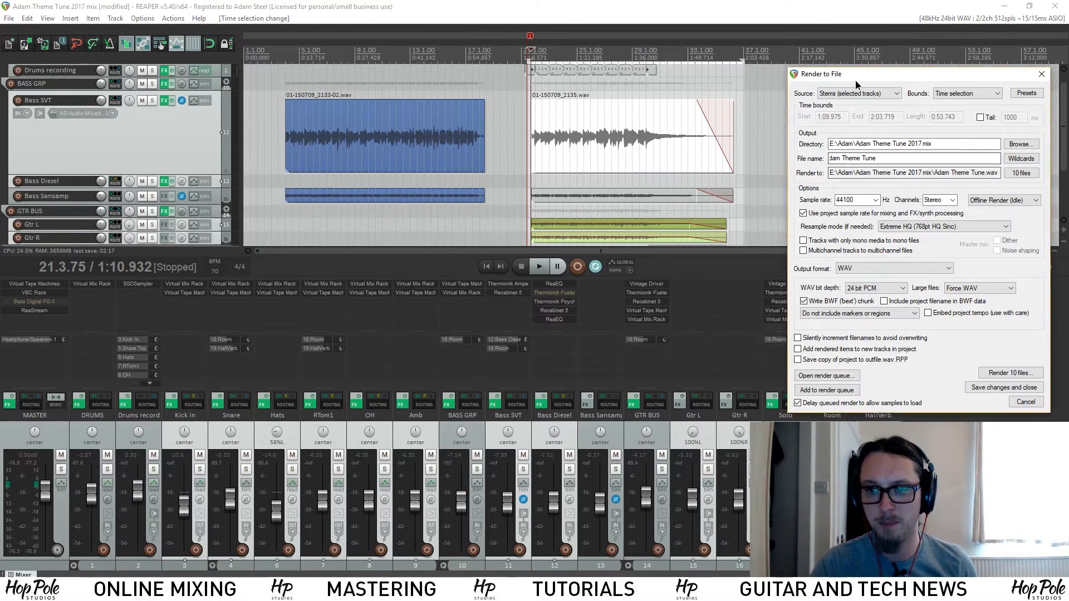
Review the list of output files for the selected tracks and append "Stems" after the song title in the render file name.
left_click_drag(890, 76, 470, 99)
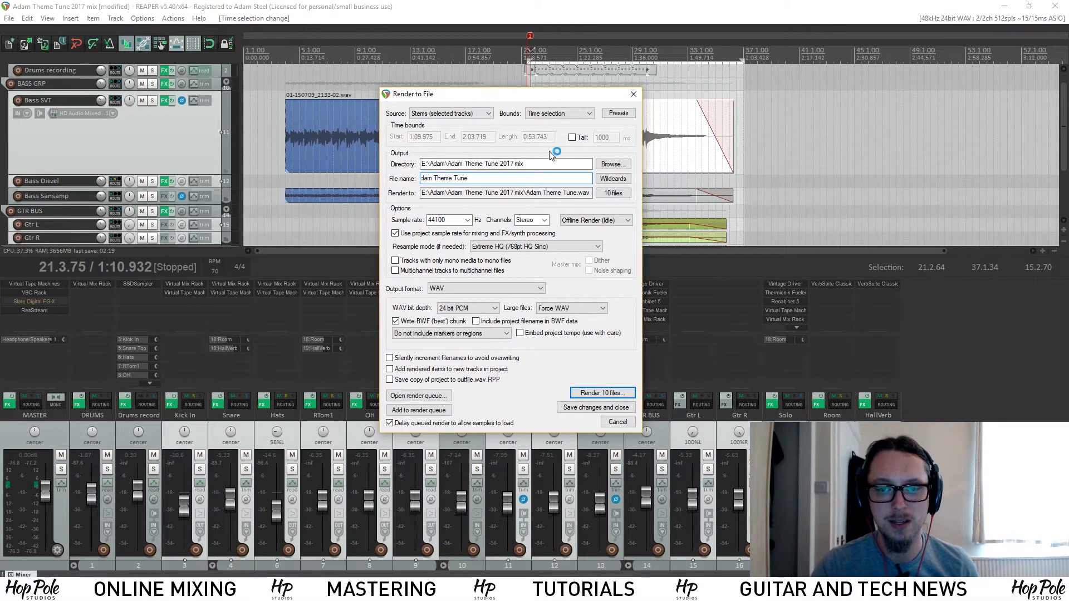
left_click(609, 195)
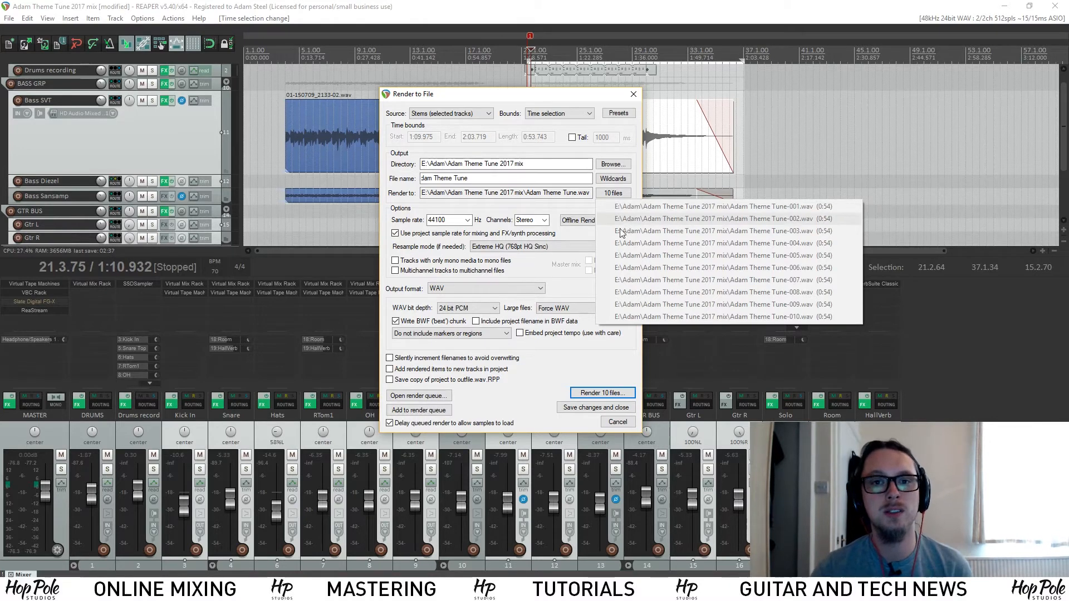
left_click(554, 179)
left_click_drag(534, 178, 419, 178)
left_click(525, 177)
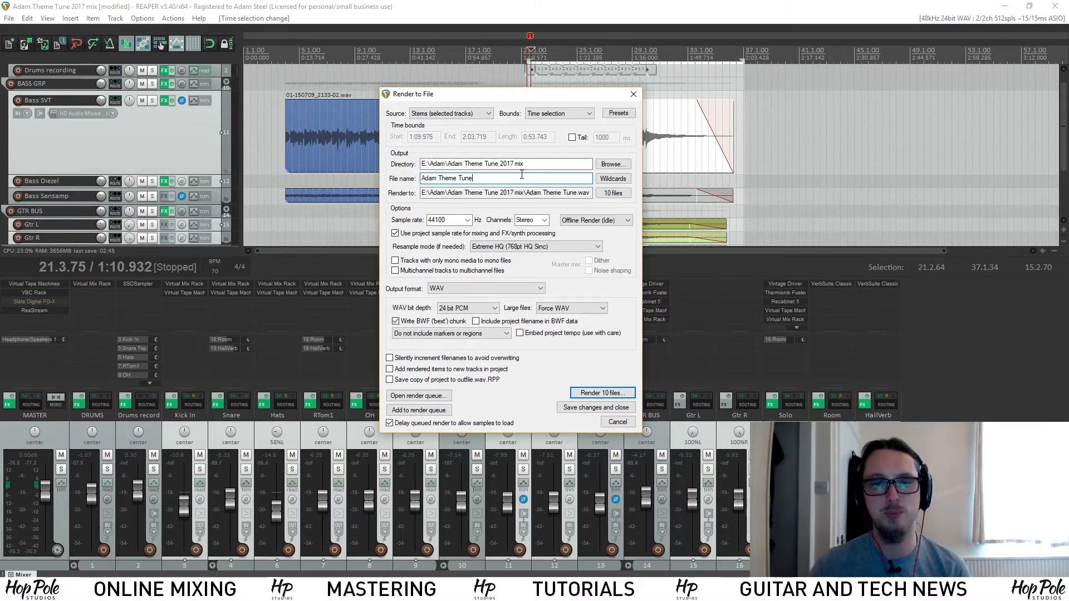
type("Stems")
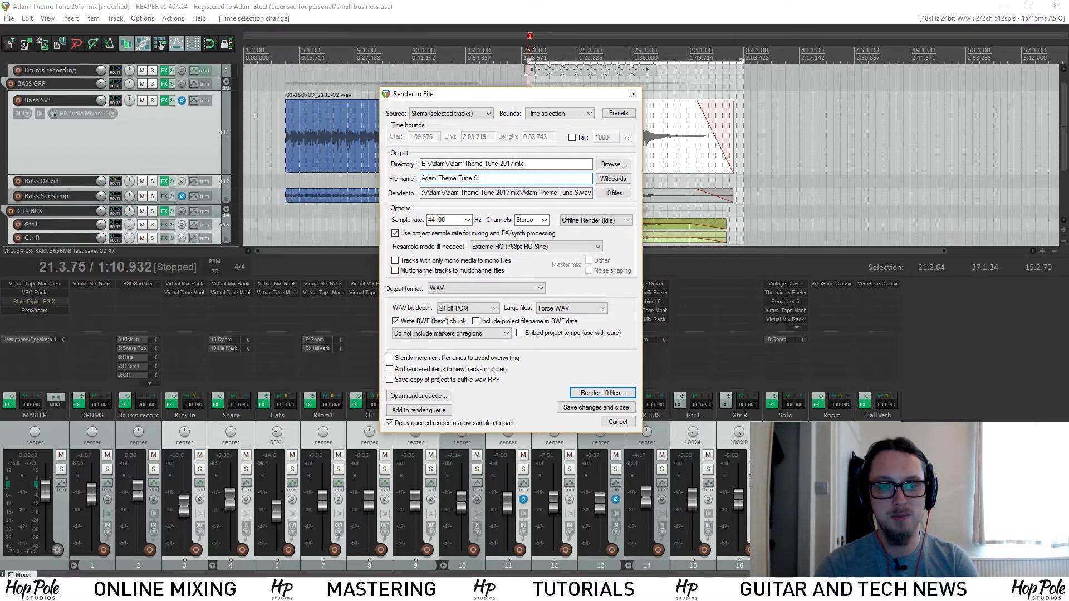
Add the $tracknumber and $track wildcards to the end of the render file name, separated by a space.
left_click(612, 178)
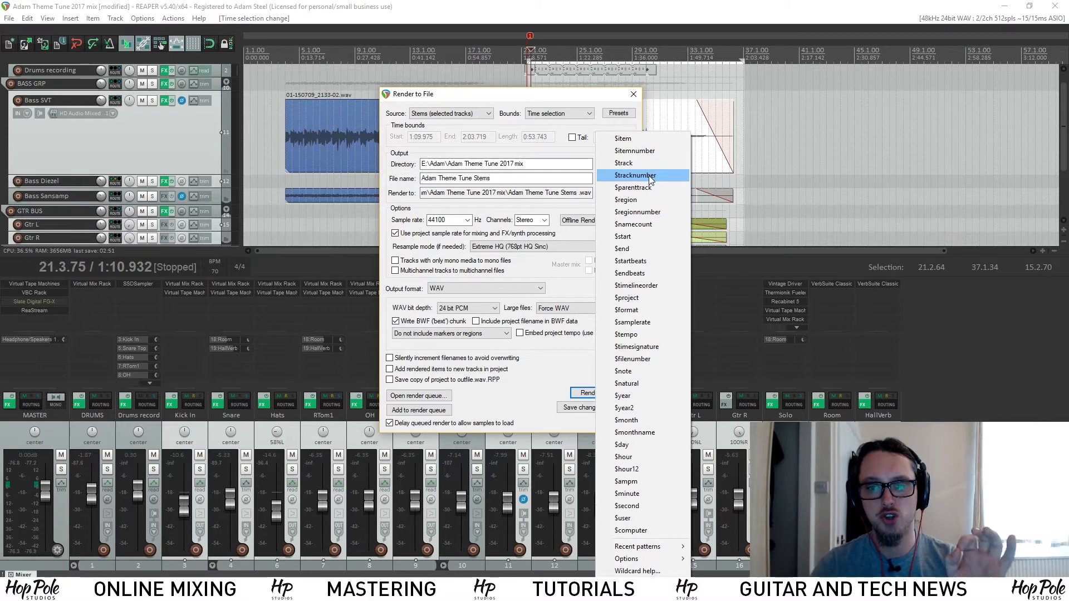
left_click(633, 175)
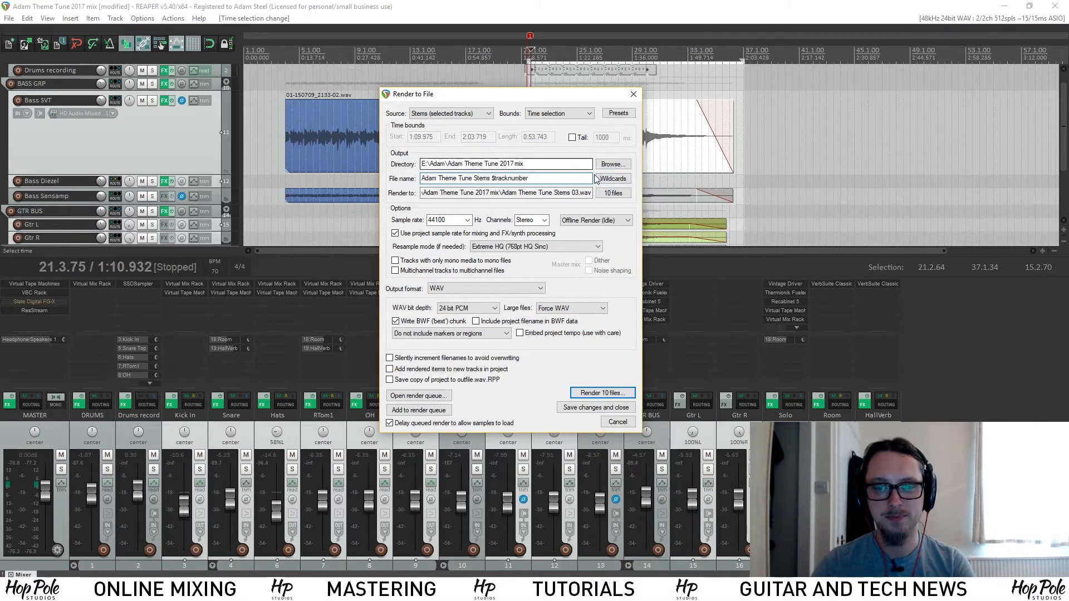
left_click(613, 178)
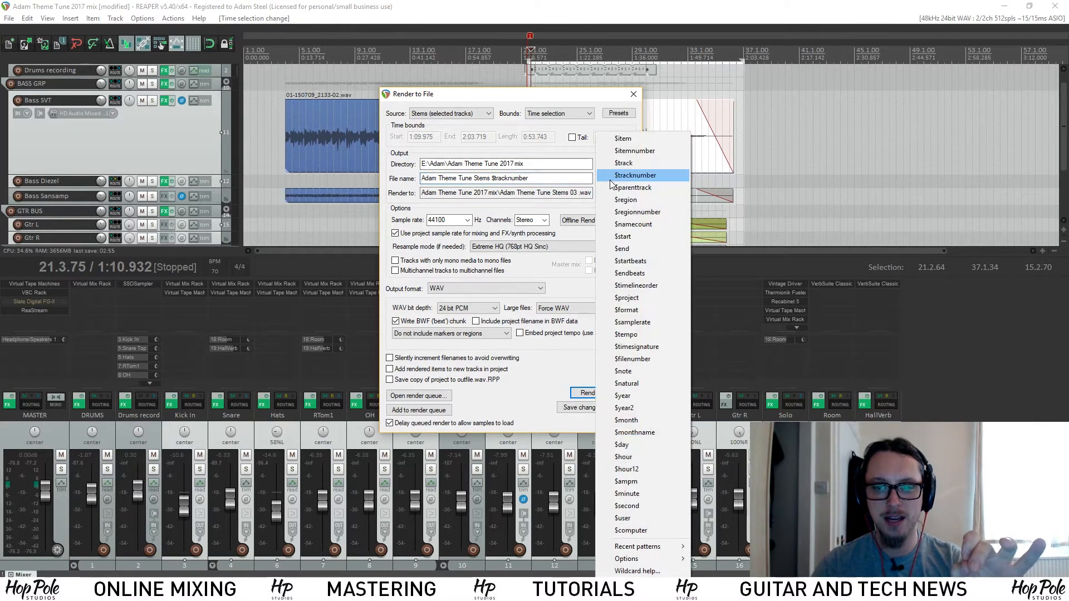
left_click(635, 163)
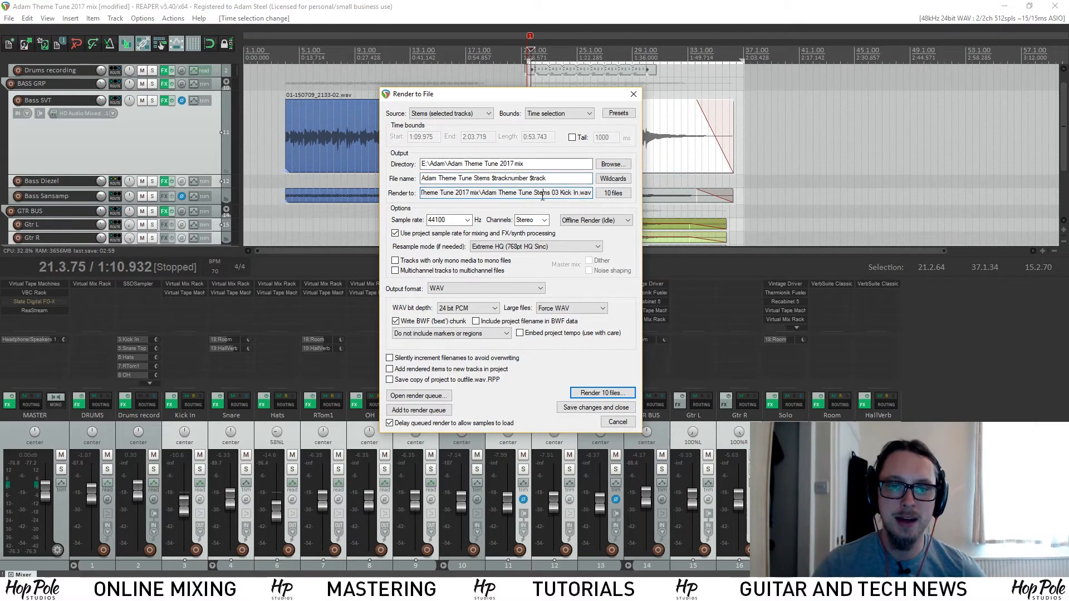
Examine how the wildcards resolve in the render path and in the list of stem files.
double_click(515, 193)
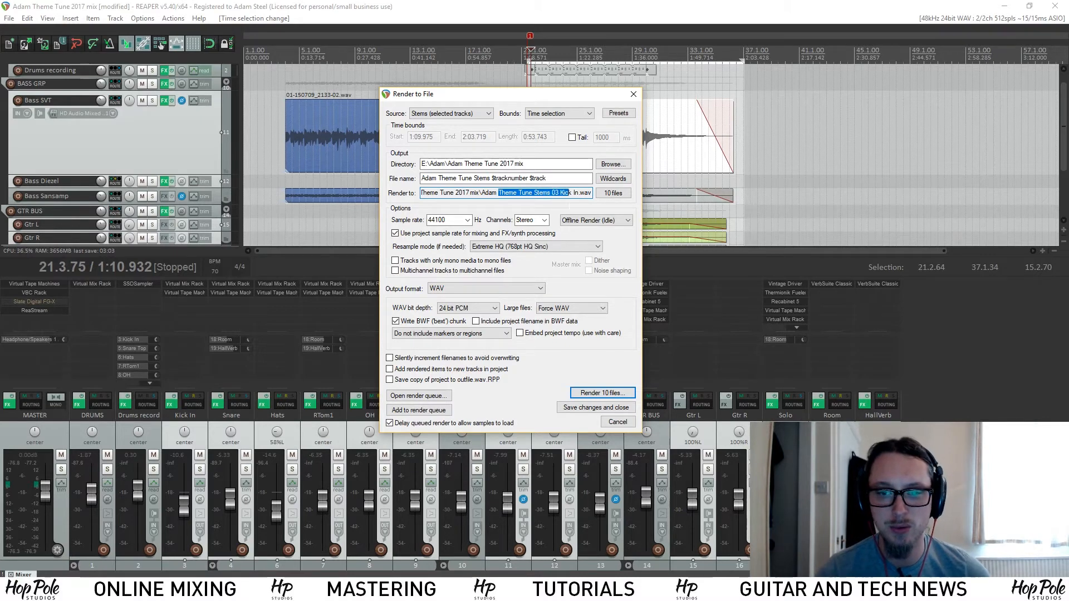
left_click_drag(568, 194, 592, 194)
left_click(576, 196)
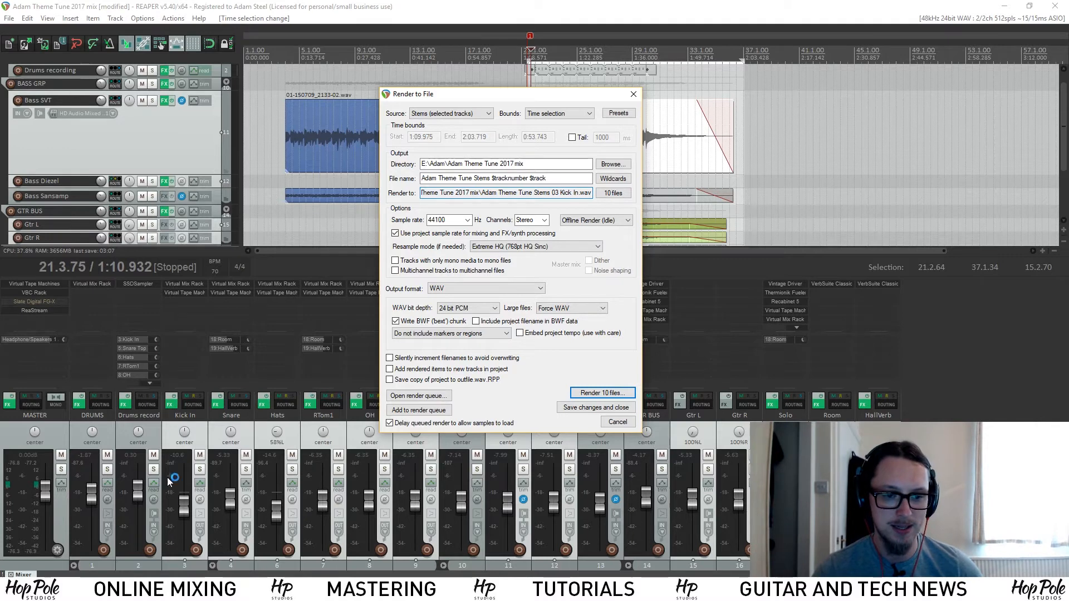
left_click(565, 179)
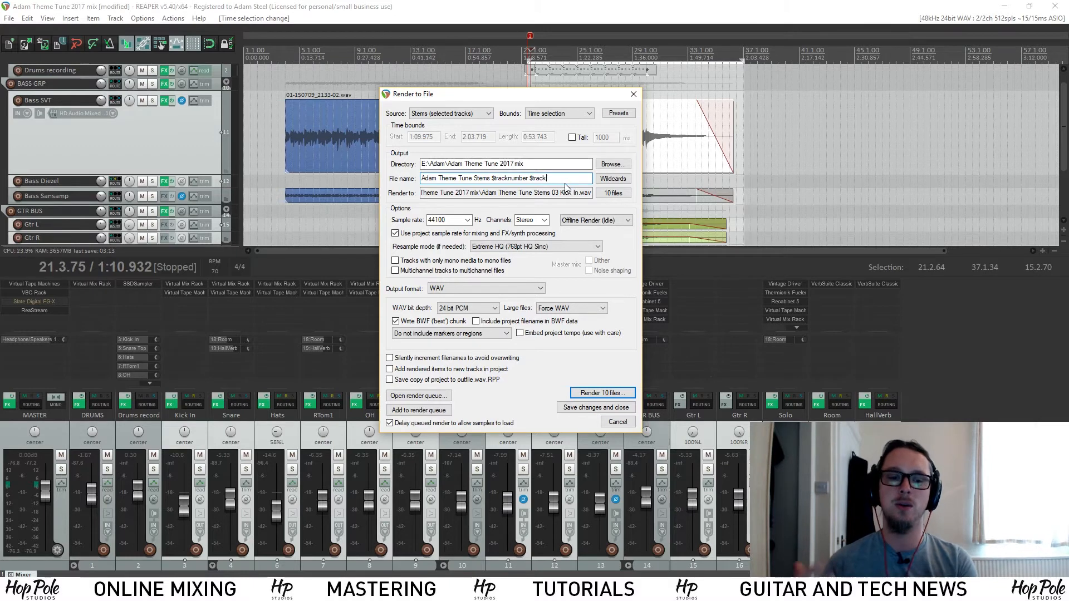
left_click(612, 193)
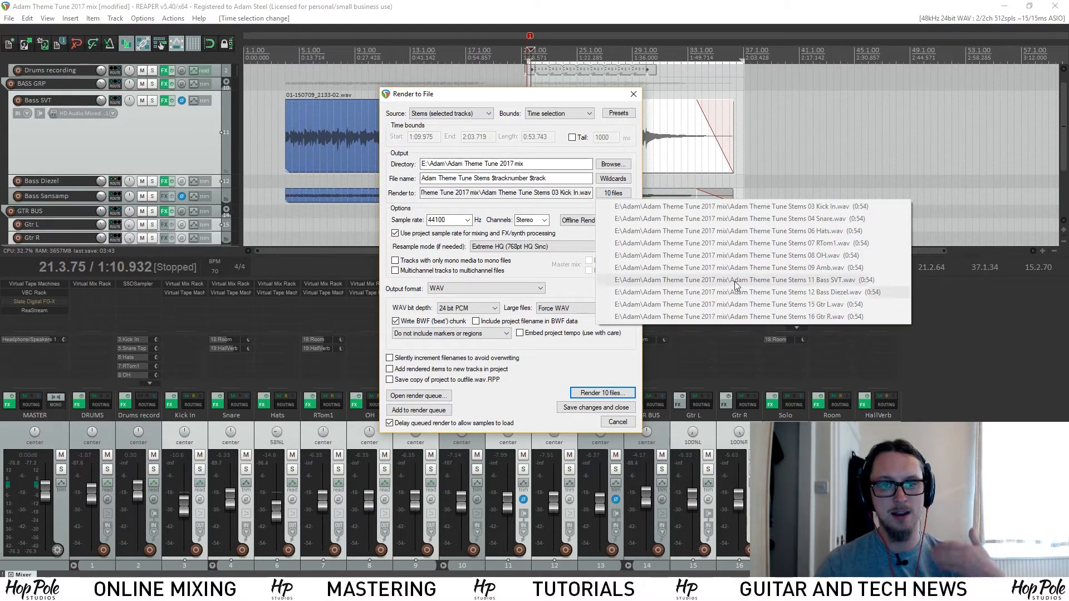
Start rendering the selected tracks as stems and cancel the render in progress.
left_click(591, 391)
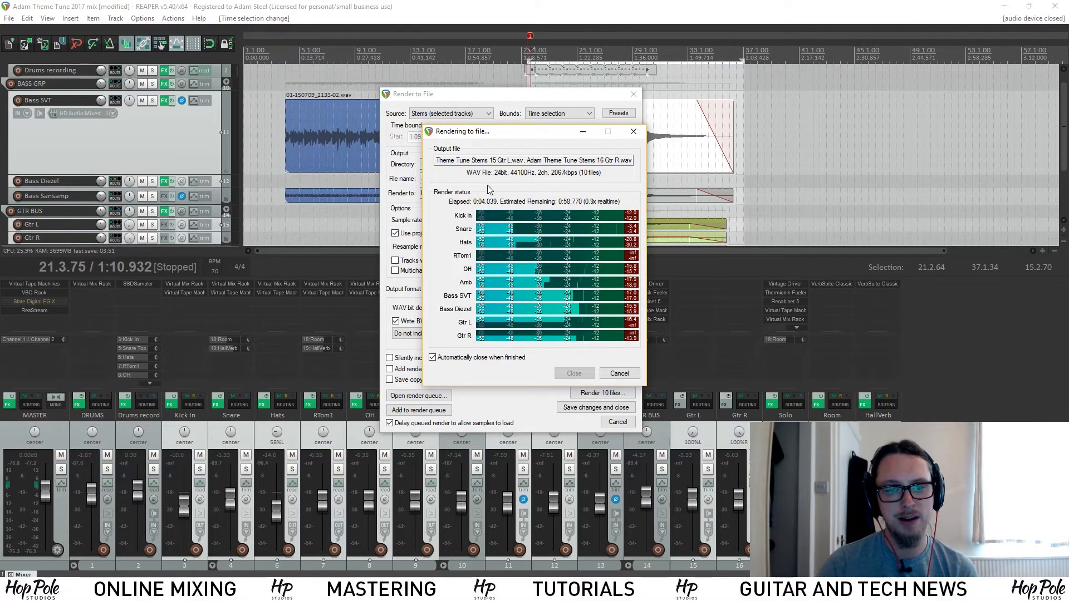
left_click(617, 372)
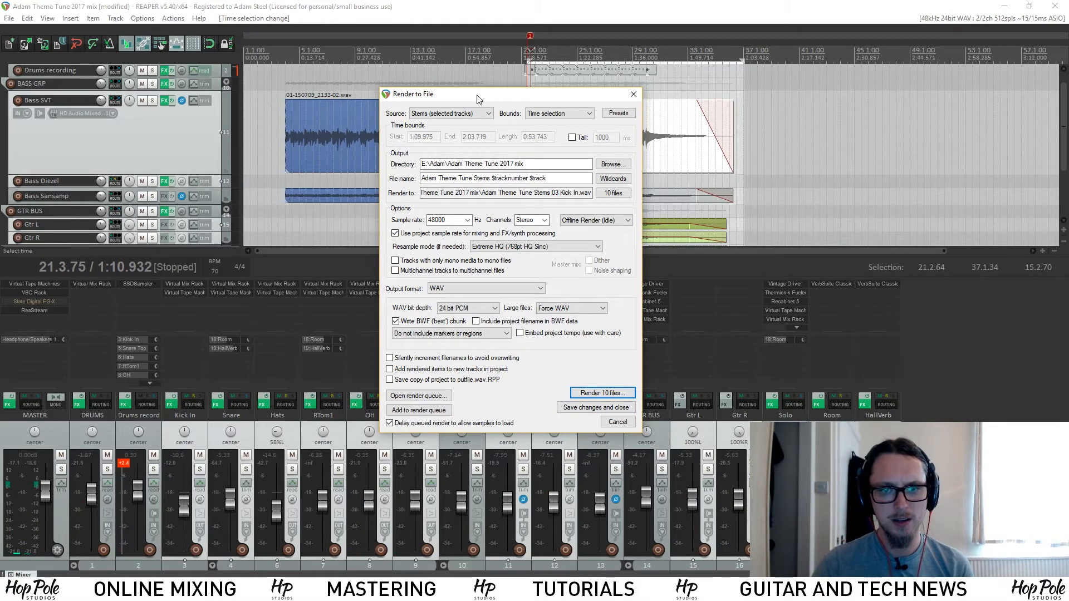
Enable mono files for tracks with only mono media and render the stems again, overwriting the existing files.
left_click_drag(472, 96, 360, 117)
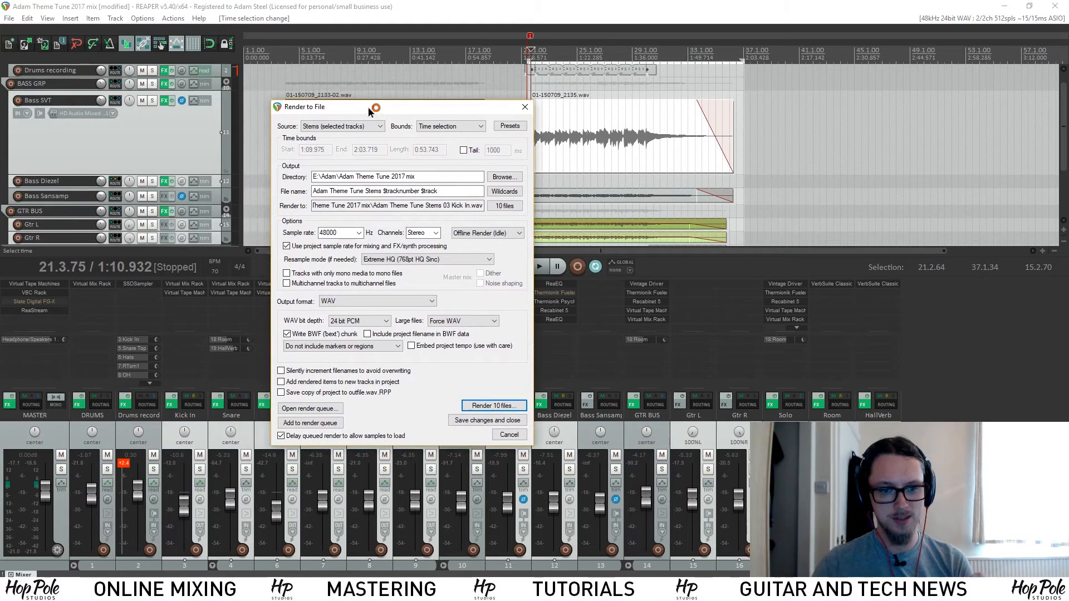
left_click(326, 275)
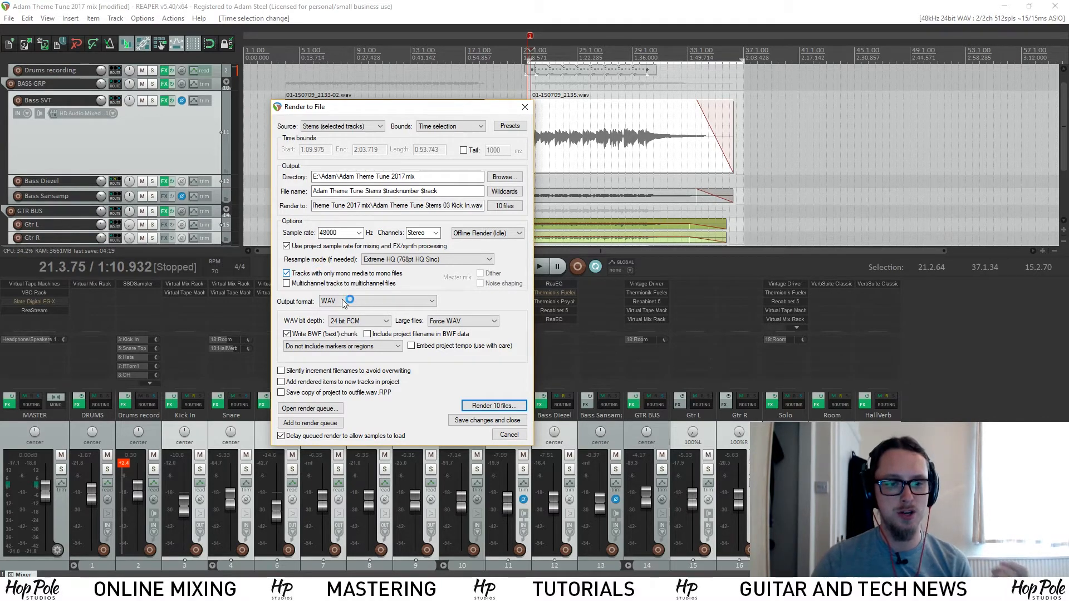
left_click(497, 406)
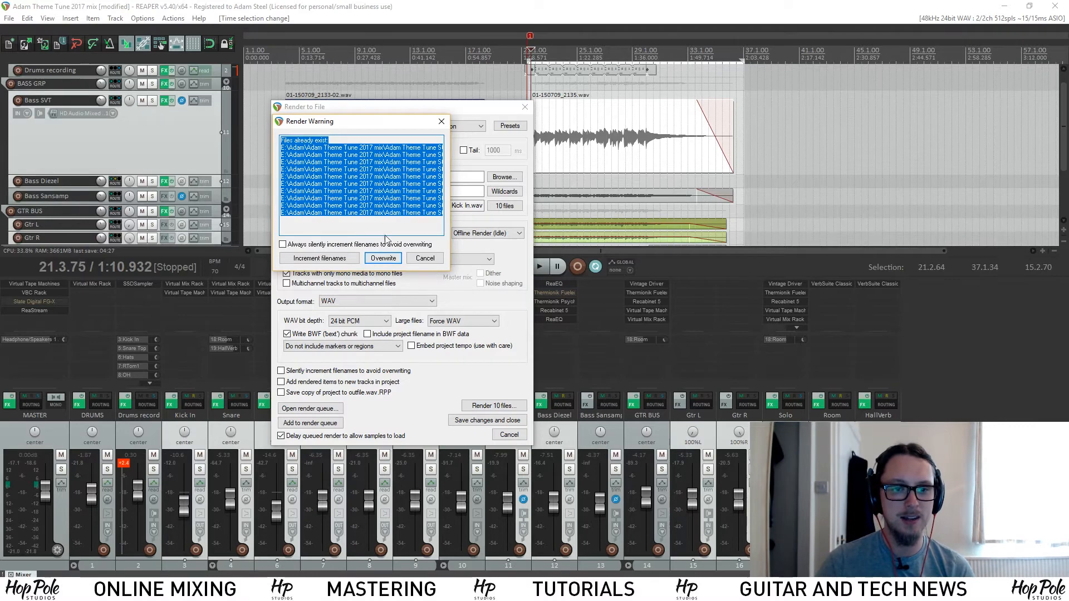
left_click_drag(358, 172, 378, 191)
left_click(375, 191)
left_click_drag(433, 215, 239, 125)
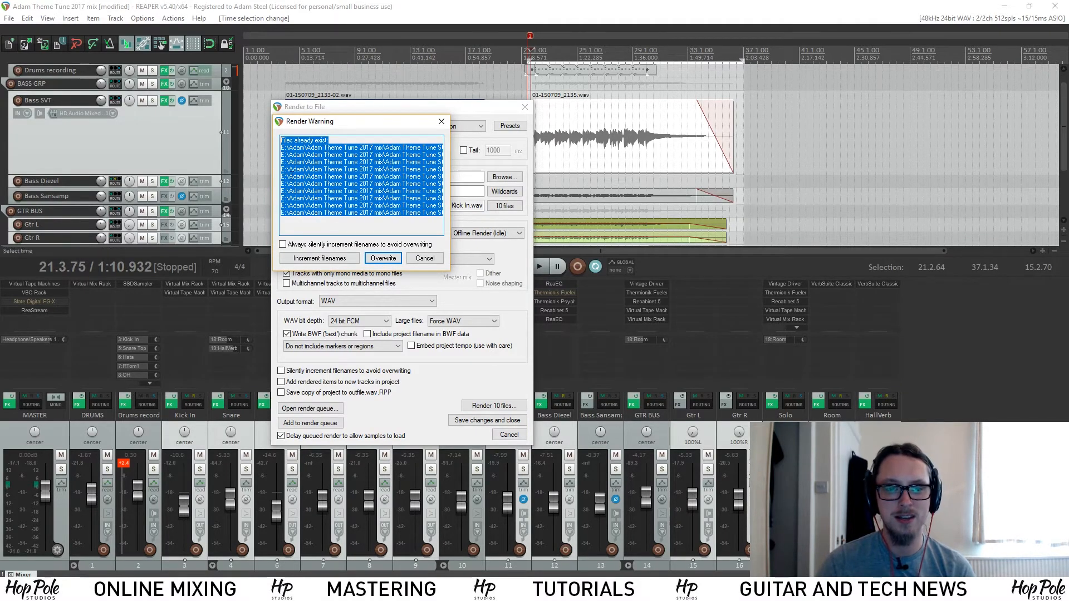
left_click(307, 184)
left_click(332, 260)
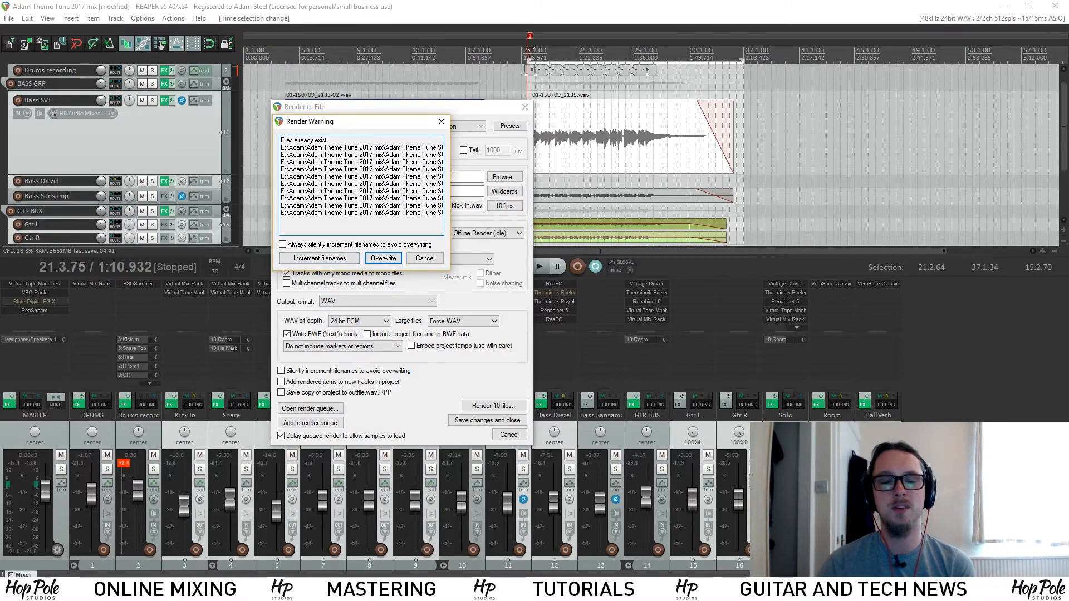
left_click(382, 259)
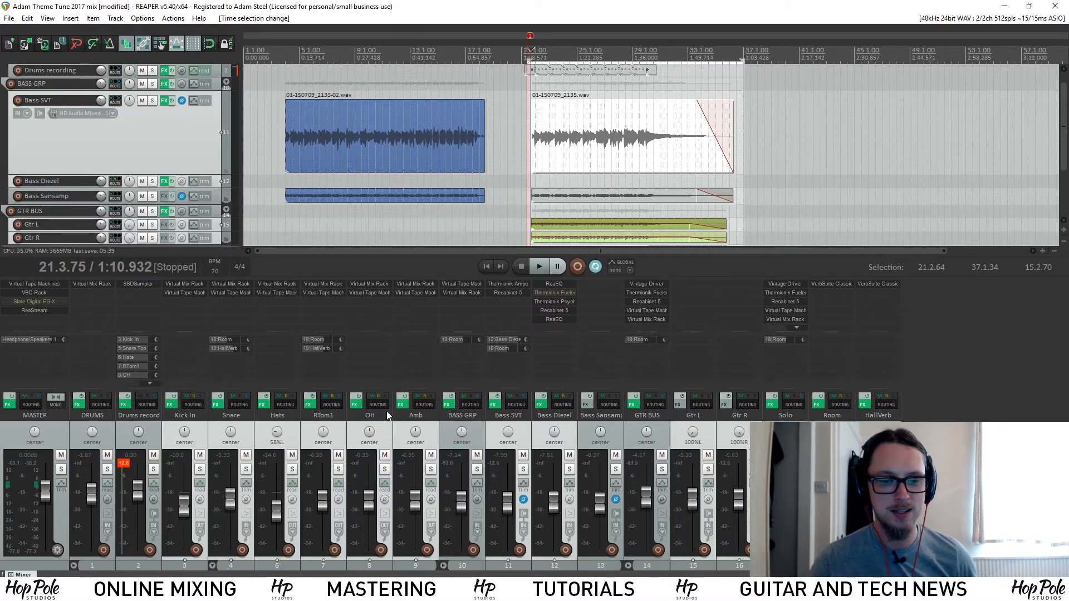
Bypass the effects on all selected tracks and play the start of the time selection briefly.
left_click(359, 398)
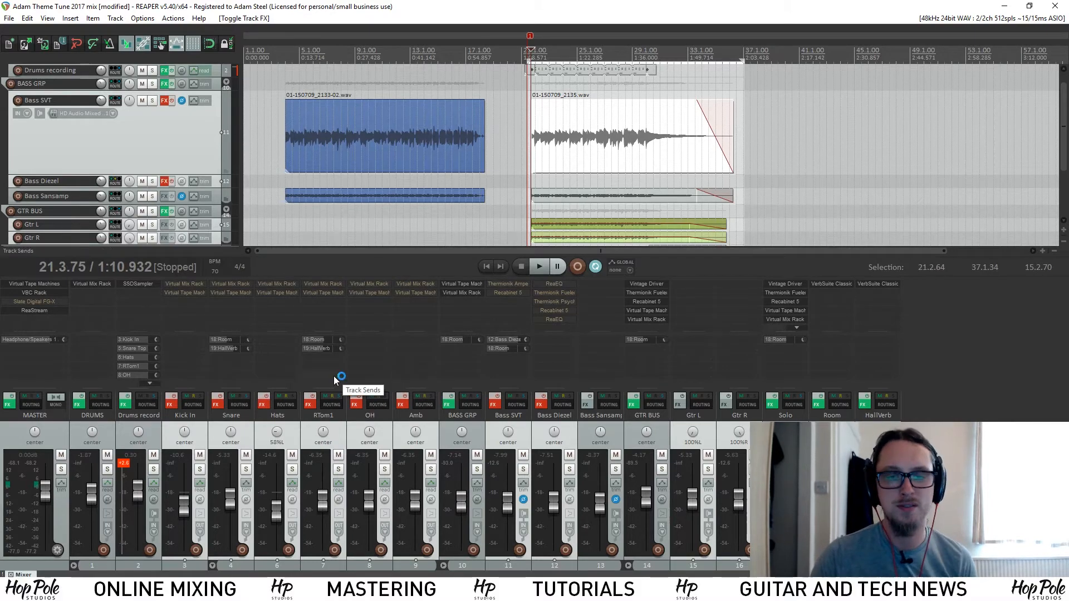
scroll(621, 173, "up", 5)
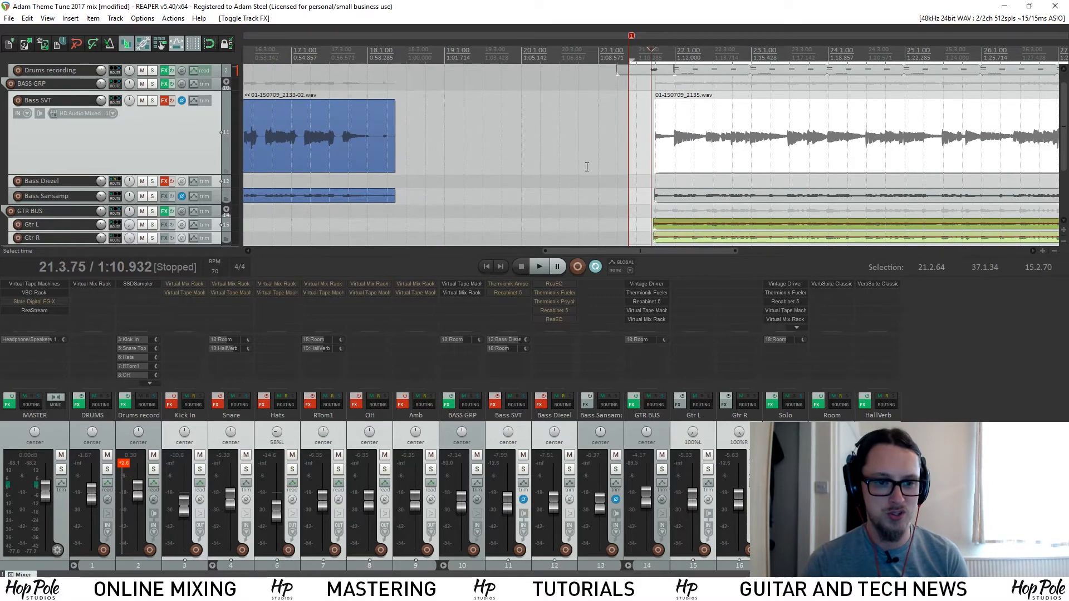
scroll(589, 139, "down", 4)
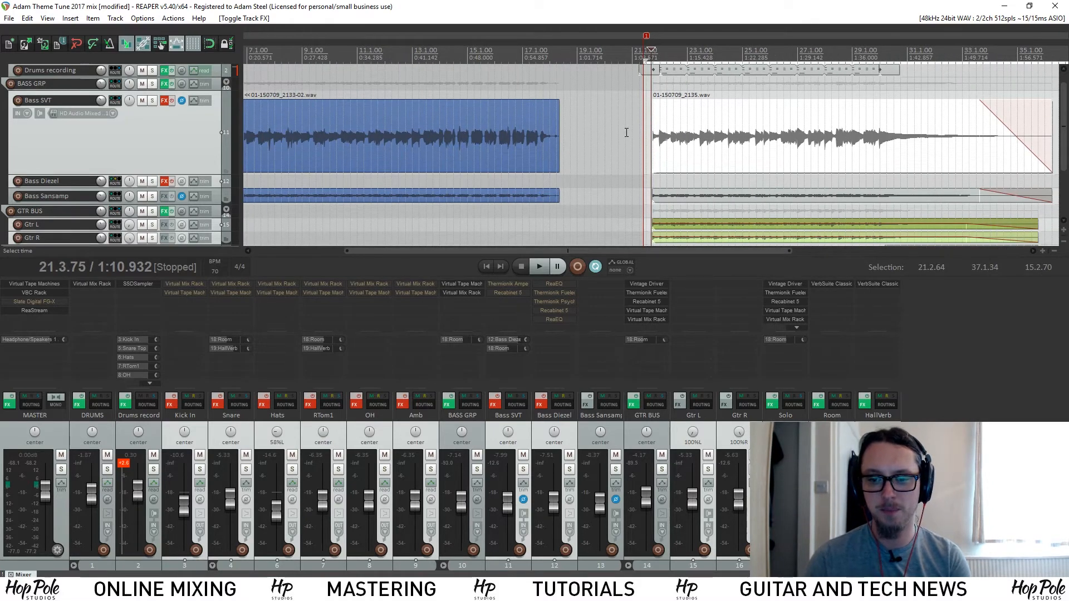
key("space")
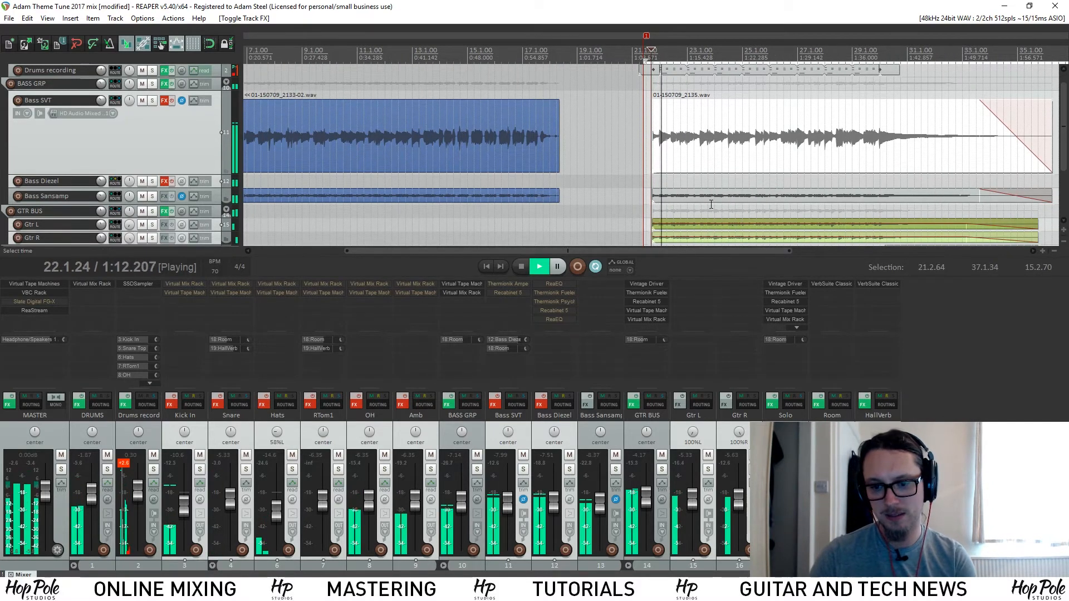
key("space")
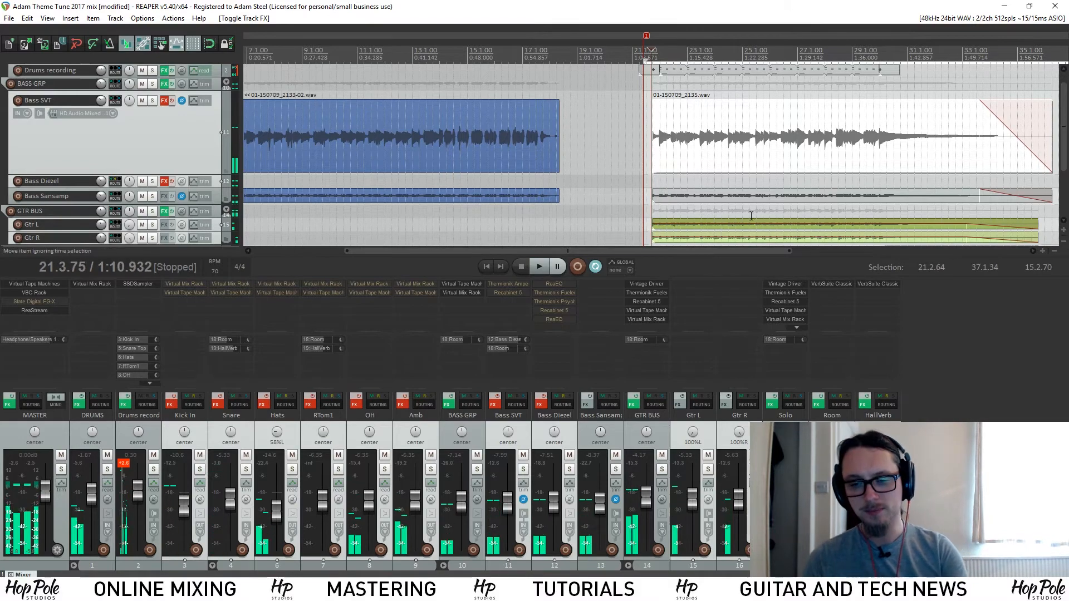
Bypass the effects on the GTR BUS track individually, try bypassing its whole FX chain as well, and undo that last toggle.
scroll(750, 216, "up", 5)
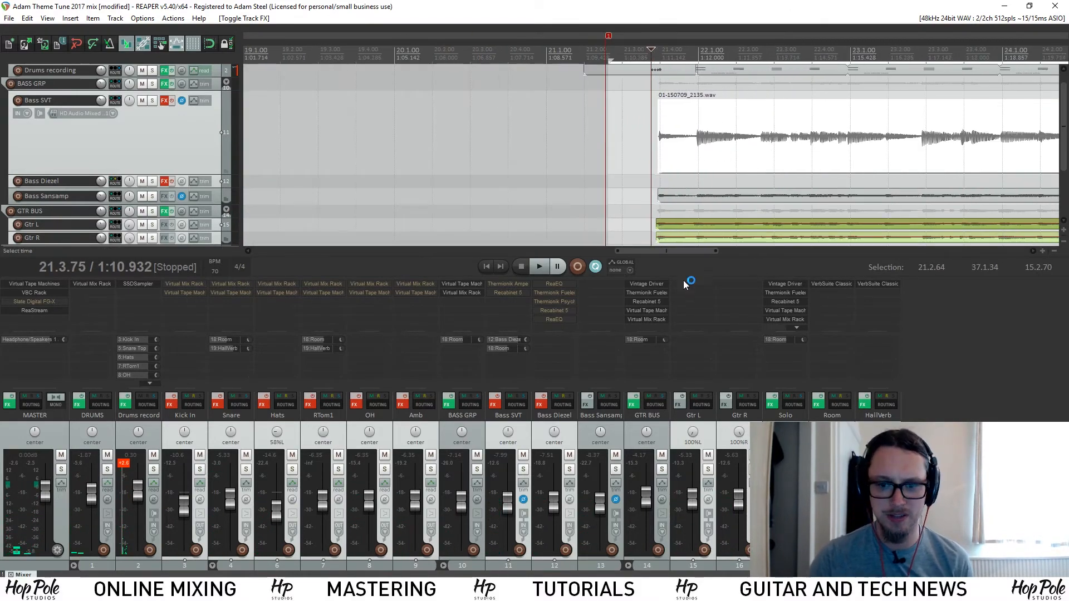
left_click(649, 318, "shift")
left_click(647, 310, "shift")
left_click(646, 302, "shift")
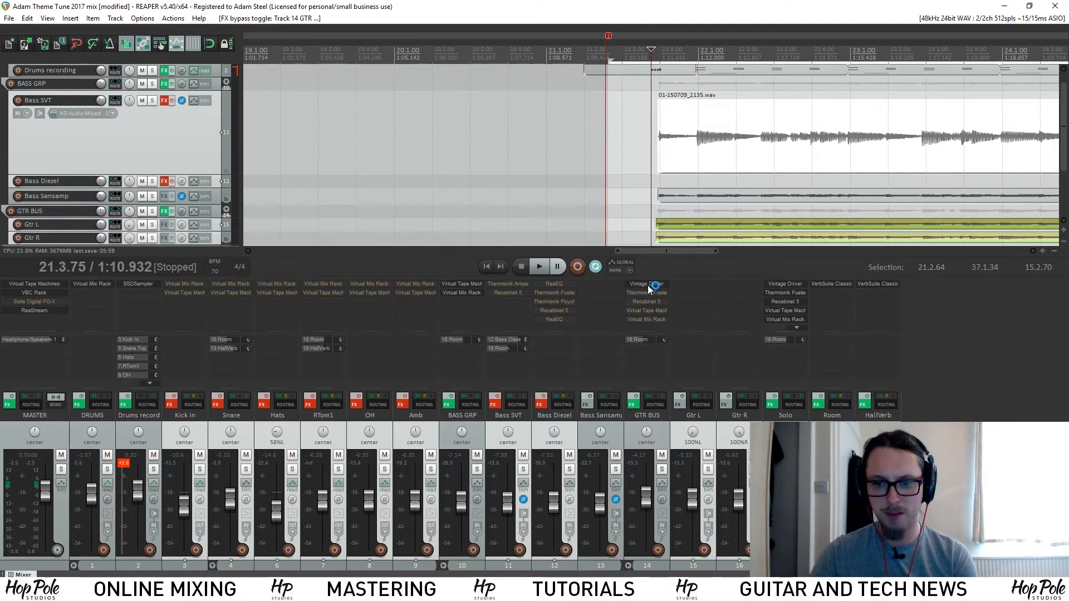
left_click(633, 403)
left_click(661, 431)
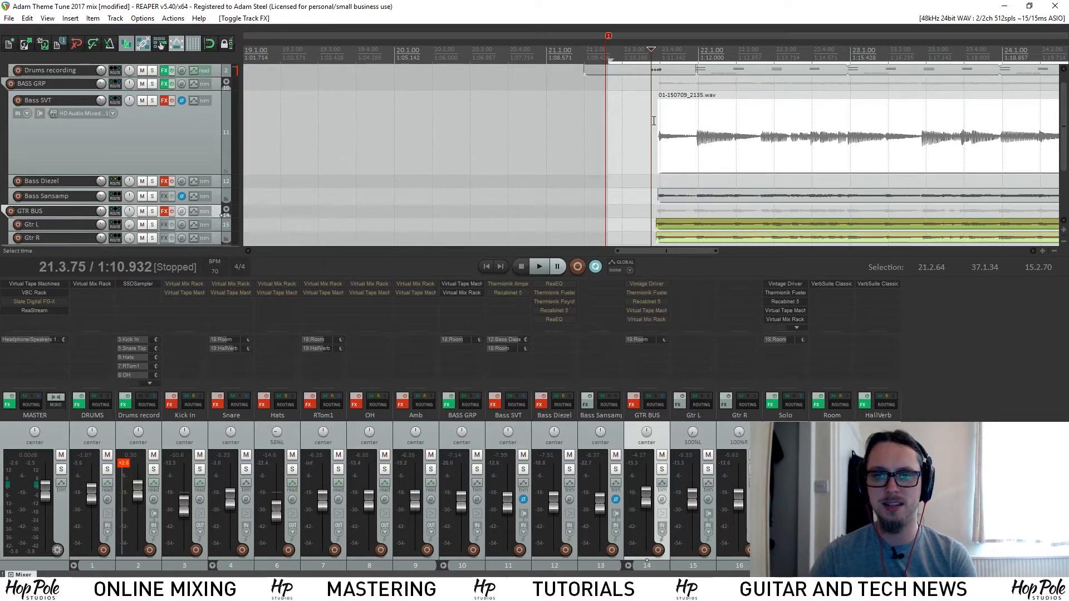
key("ctrl+z")
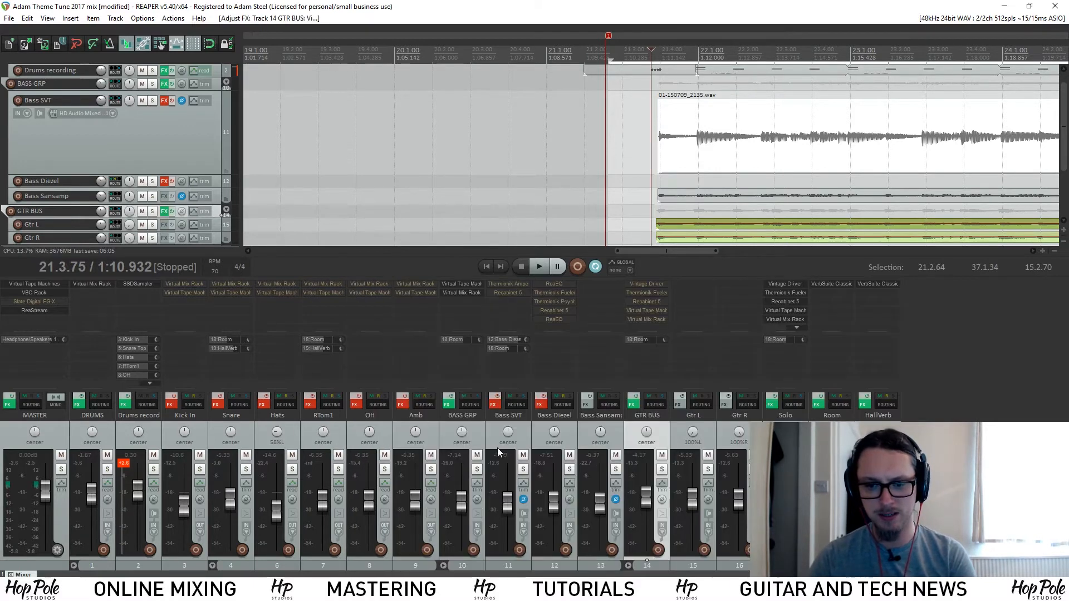
Select the Kick In, Snare, Hats, RTom1, OH, Amb, Bass SVT, Bass Diezel, Gtr L and Gtr R tracks together.
left_click(710, 429)
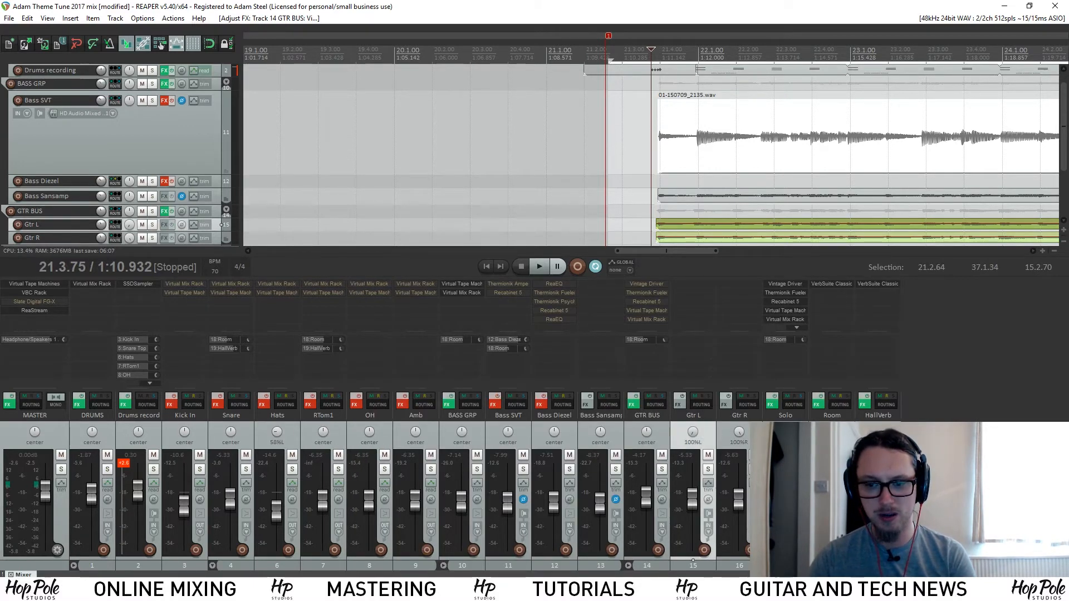
left_click(571, 429)
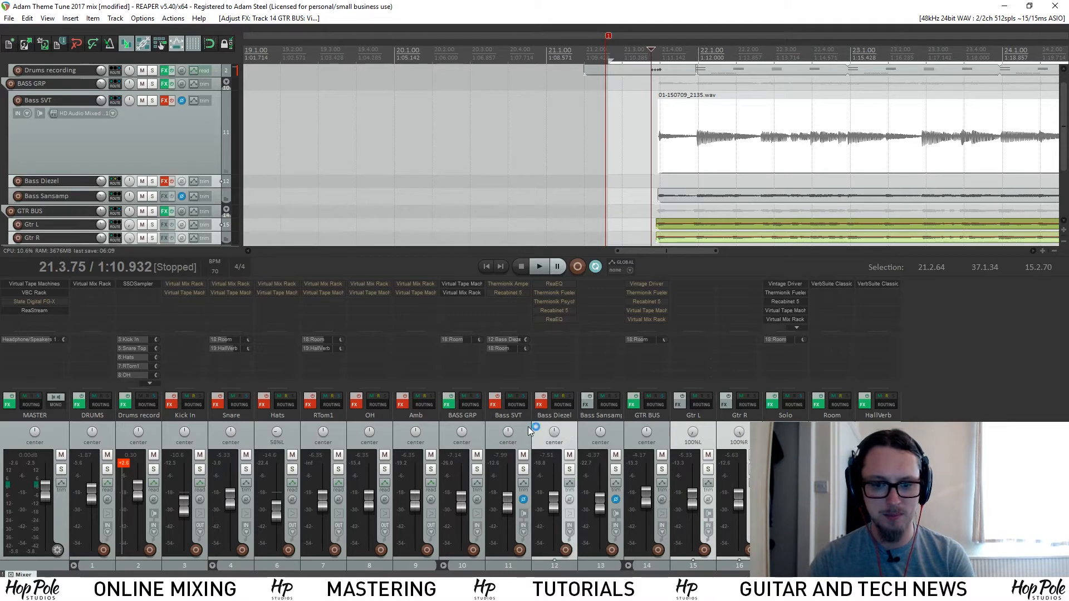
left_click(528, 426)
left_click(400, 425)
left_click(362, 427)
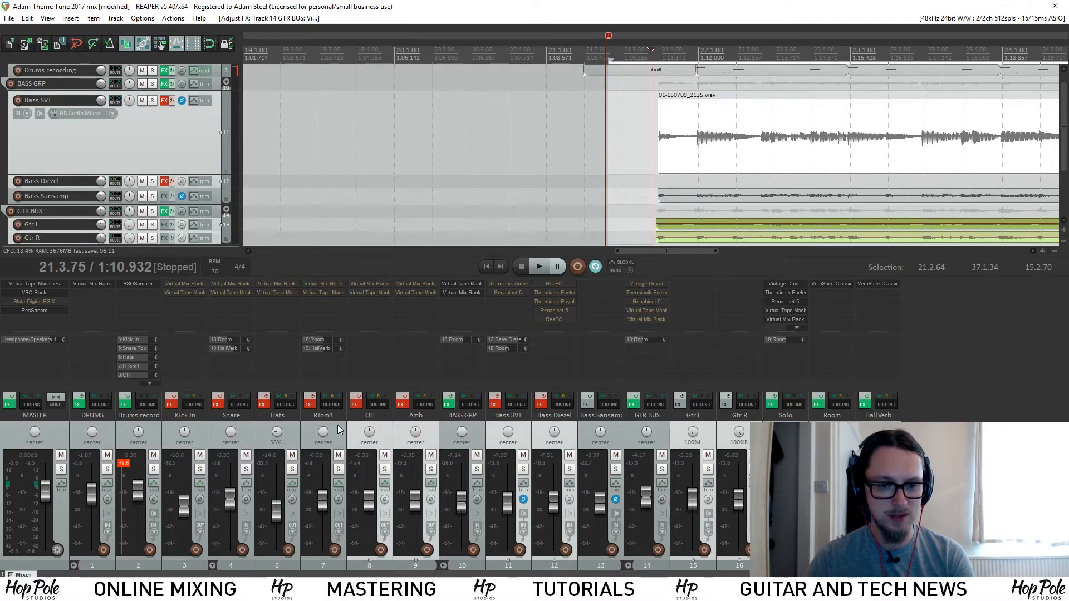
left_click(317, 428)
left_click(279, 426)
left_click(240, 426, "ctrl")
left_click(186, 427, "ctrl")
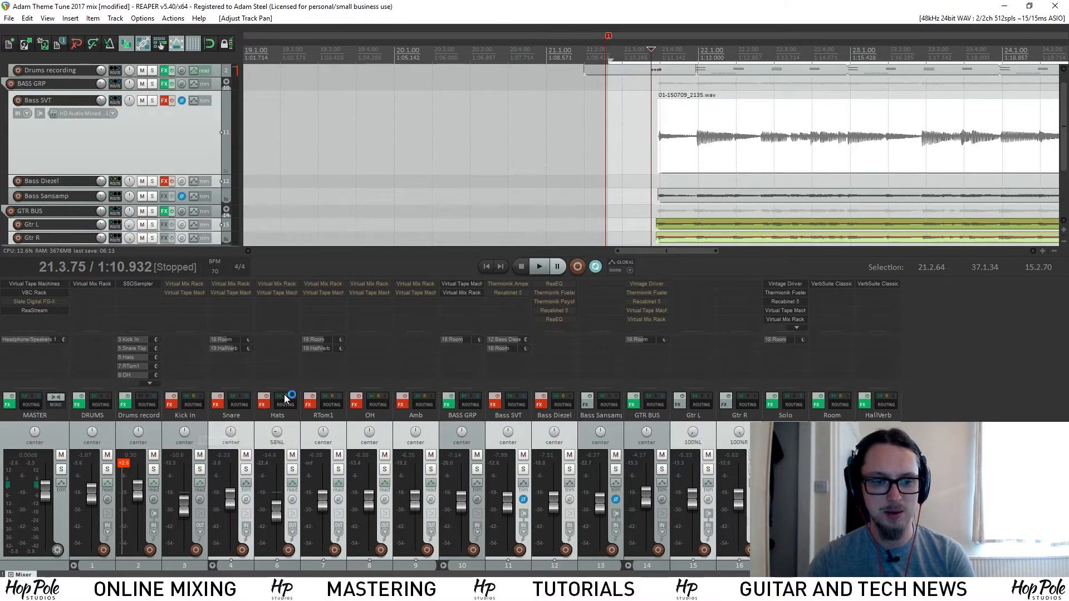
left_click(198, 428, "ctrl")
Play a few seconds from the start of the second song section to hear the mix with the effects bypassed.
scroll(649, 170, "down", 2)
key("space")
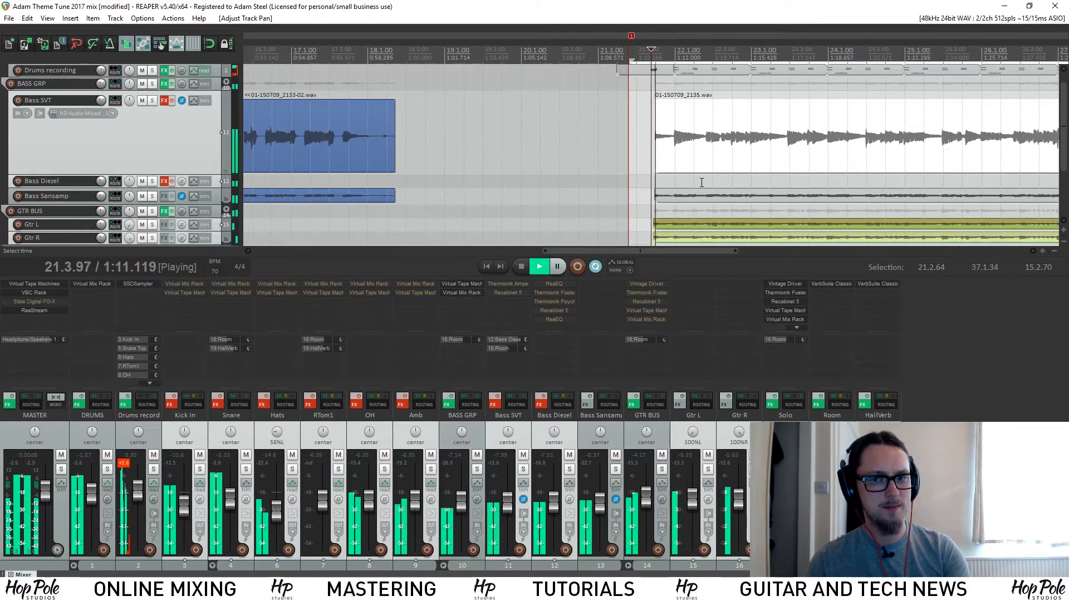
scroll(779, 187, "down", 4)
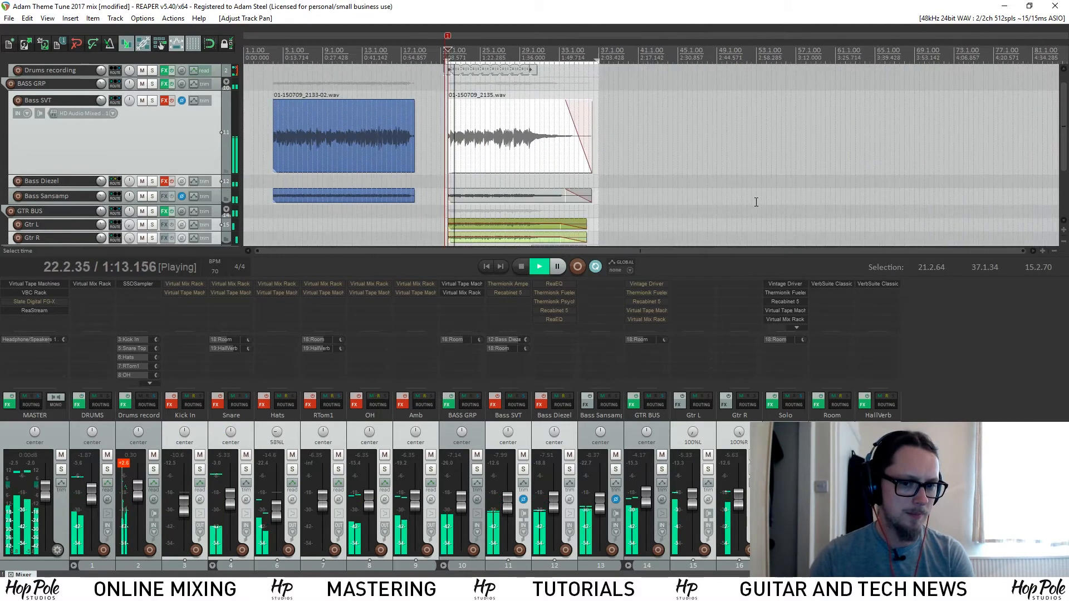
scroll(695, 189, "up", 2)
scroll(651, 189, "down", 1)
scroll(651, 189, "up", 1)
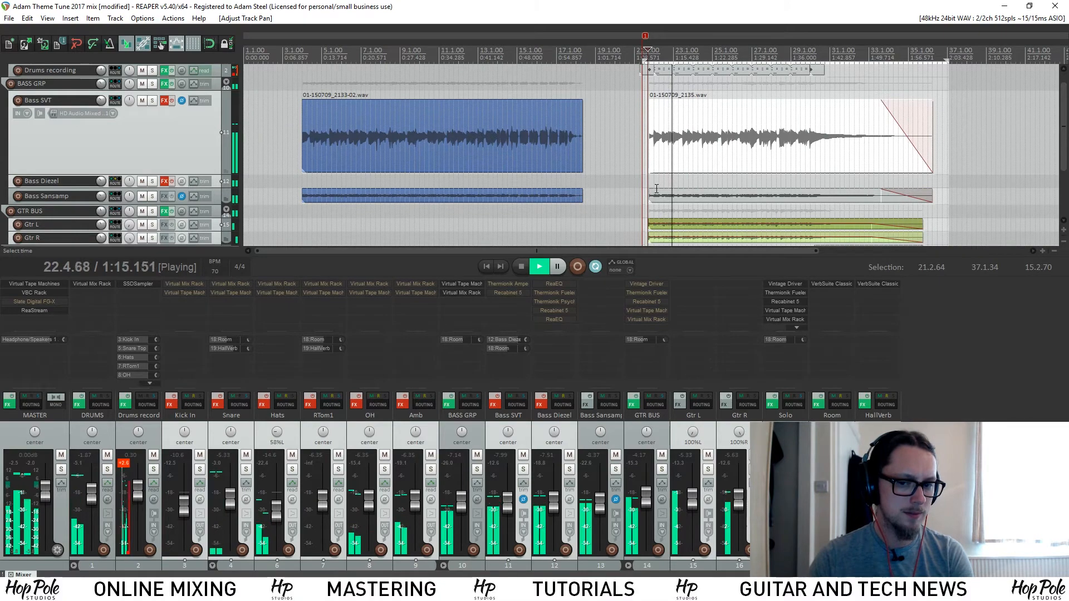
key("space")
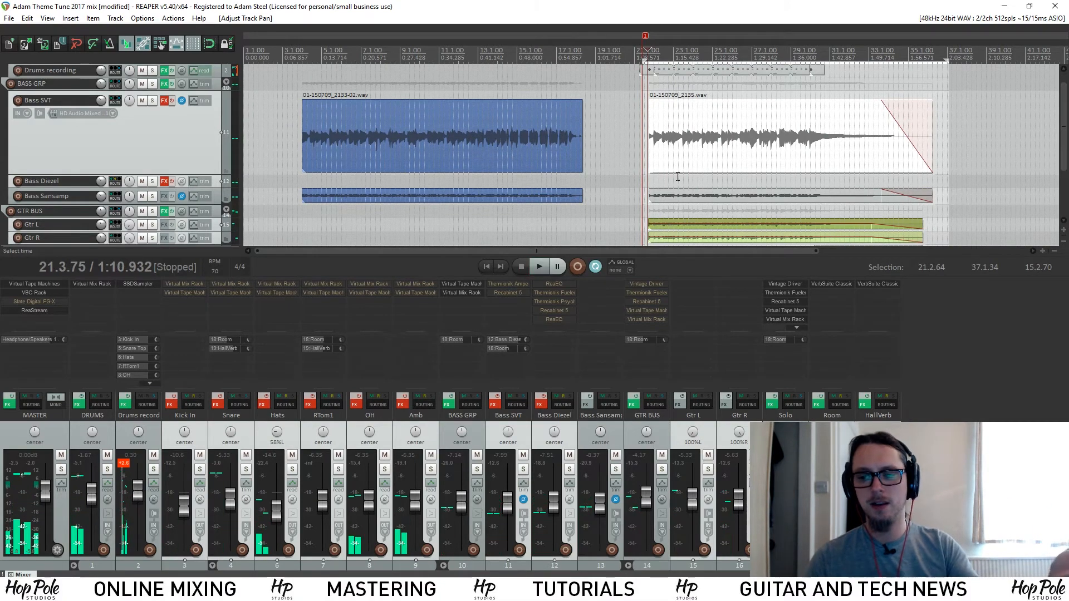
scroll(677, 177, "up", 5)
scroll(678, 176, "down", 5)
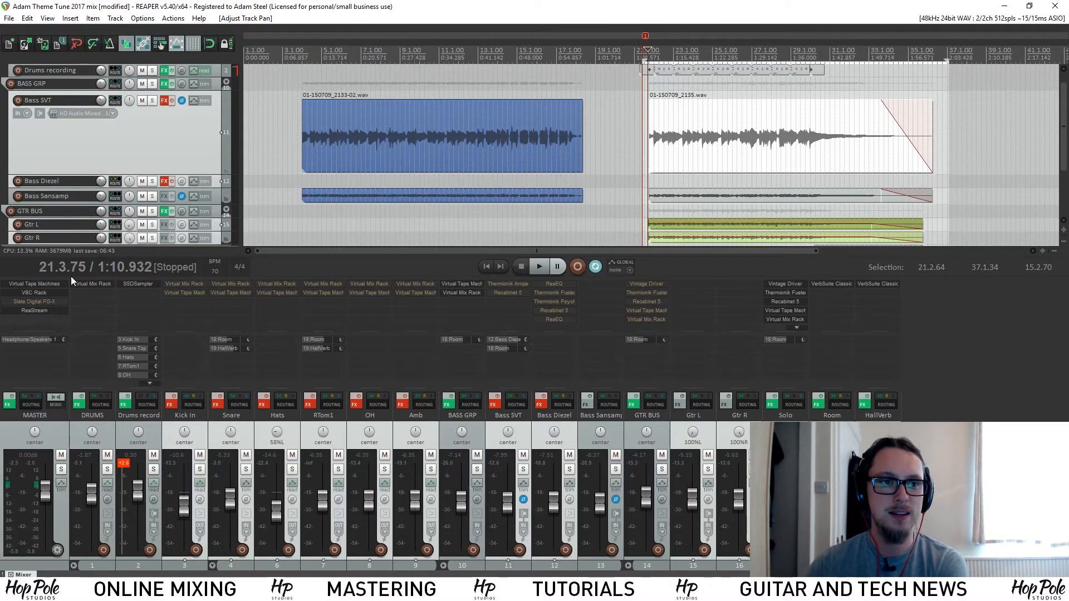
Append NOFX to the stem file name pattern in the render settings, and cancel the dialog without rendering.
left_click(9, 18)
left_click(34, 186)
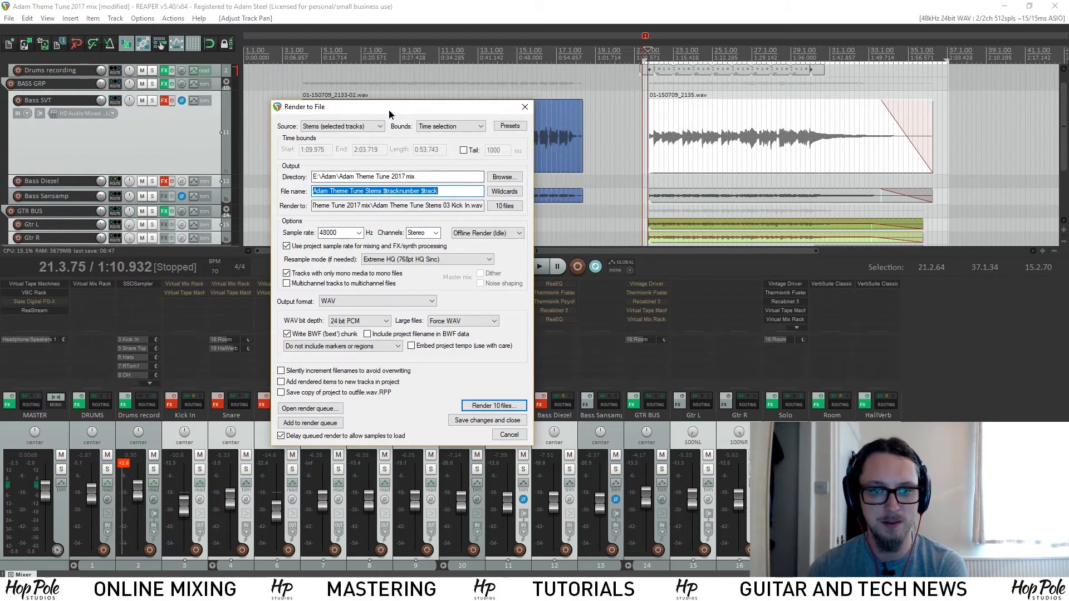
left_click_drag(389, 109, 537, 70)
left_click(608, 153)
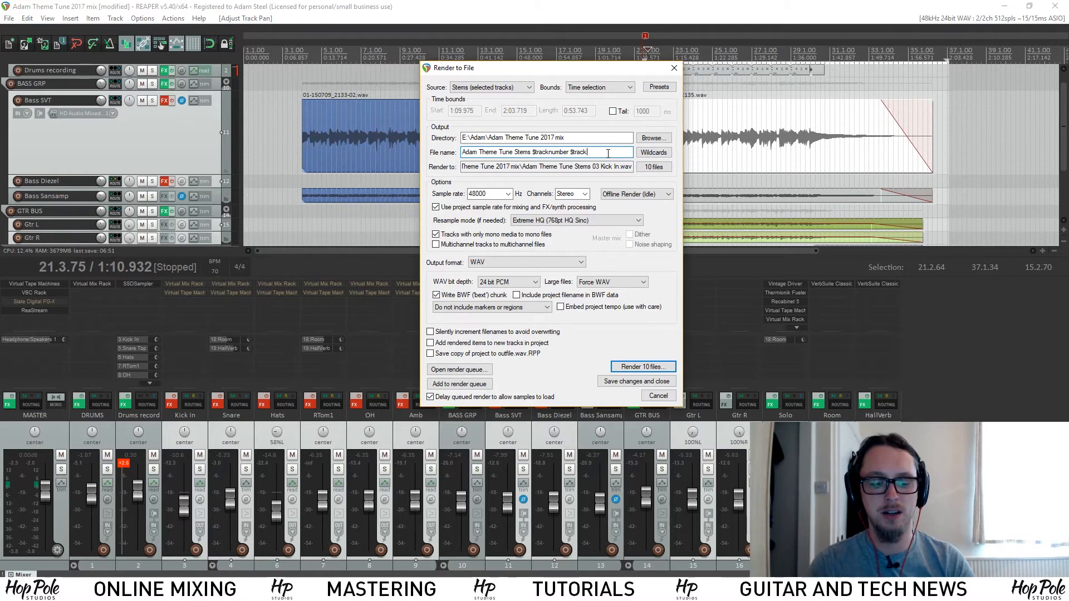
type("NOFX")
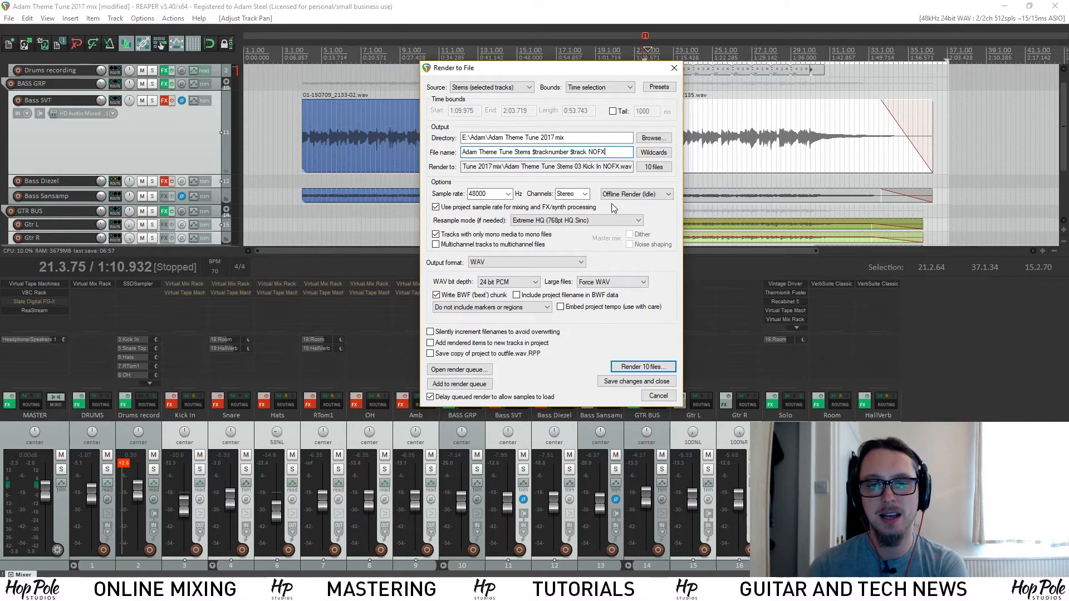
left_click(656, 396)
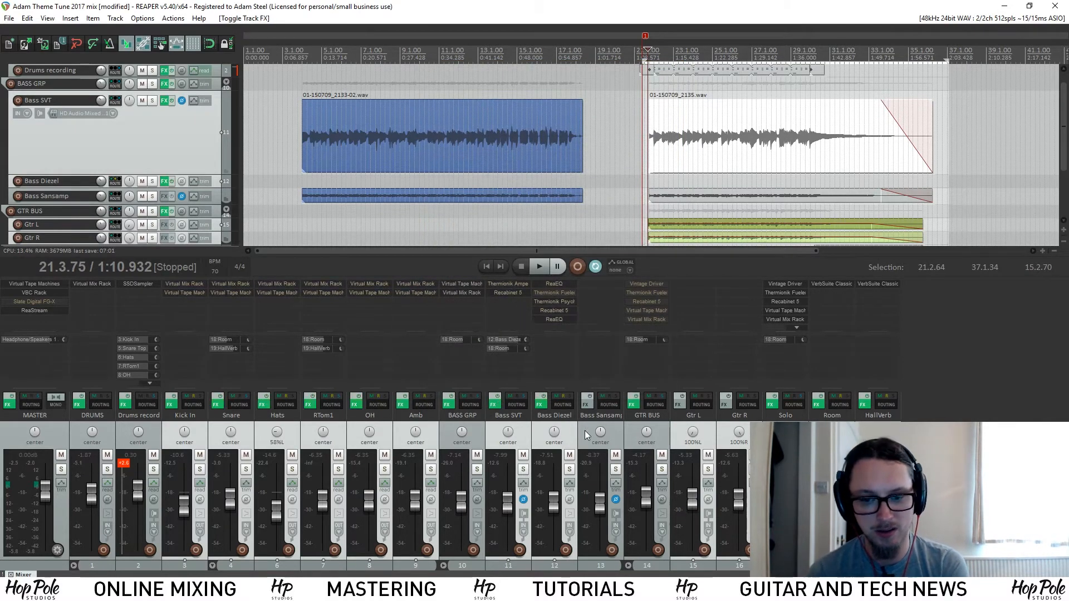
scroll(703, 114, "down", 3)
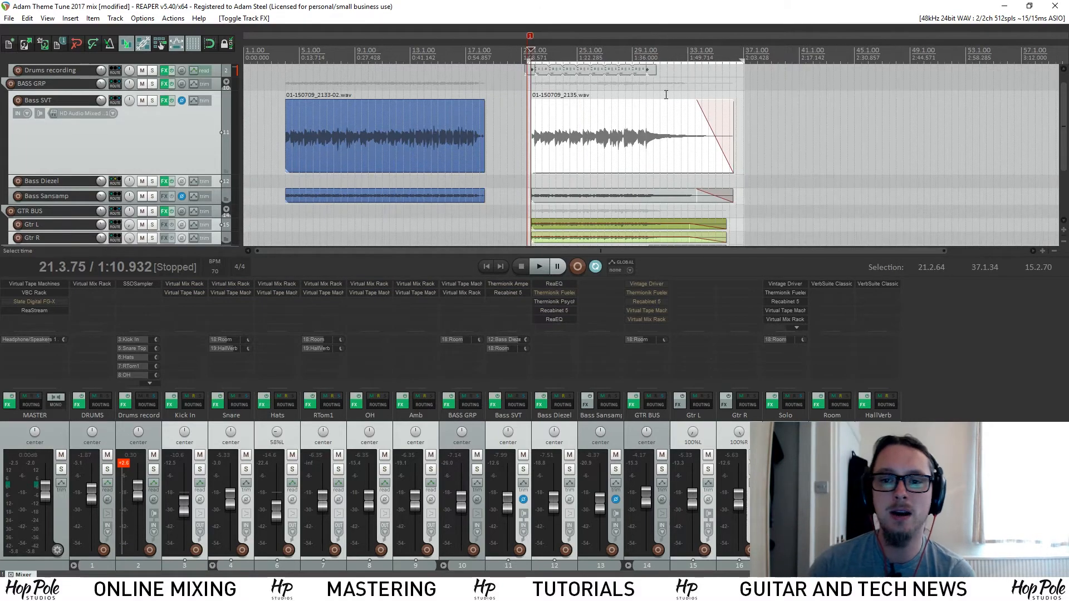
scroll(539, 112, "up", 3)
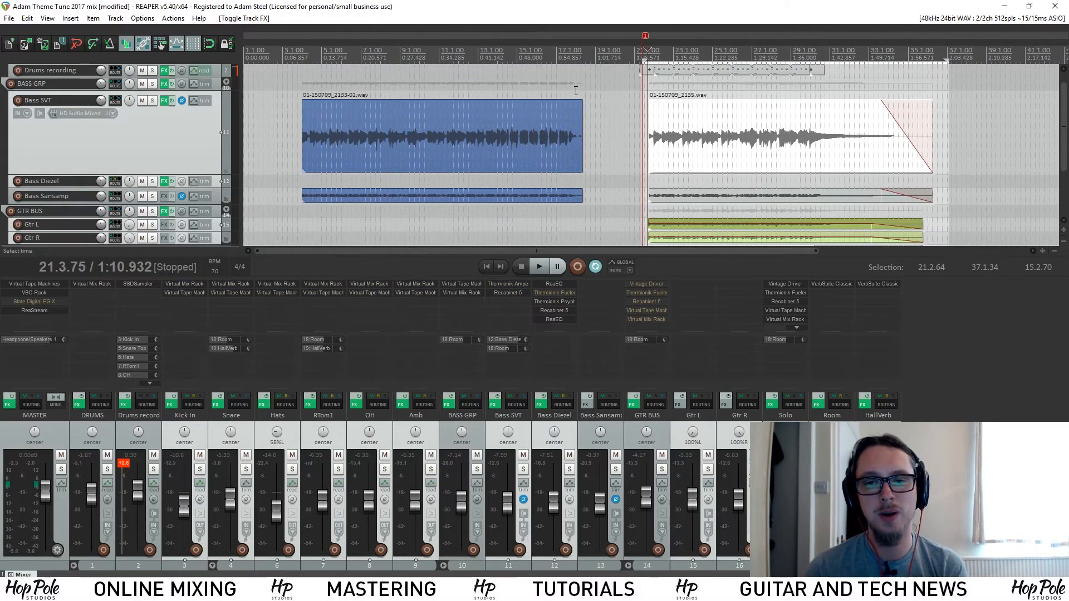
scroll(578, 96, "up", 2)
scroll(577, 96, "down", 2)
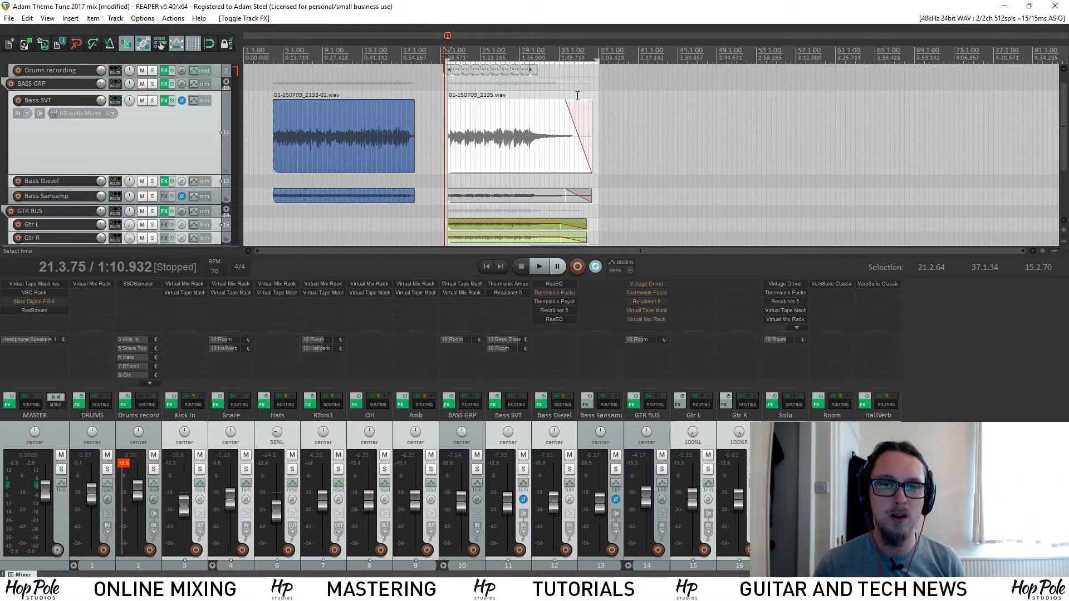
scroll(577, 95, "up", 1)
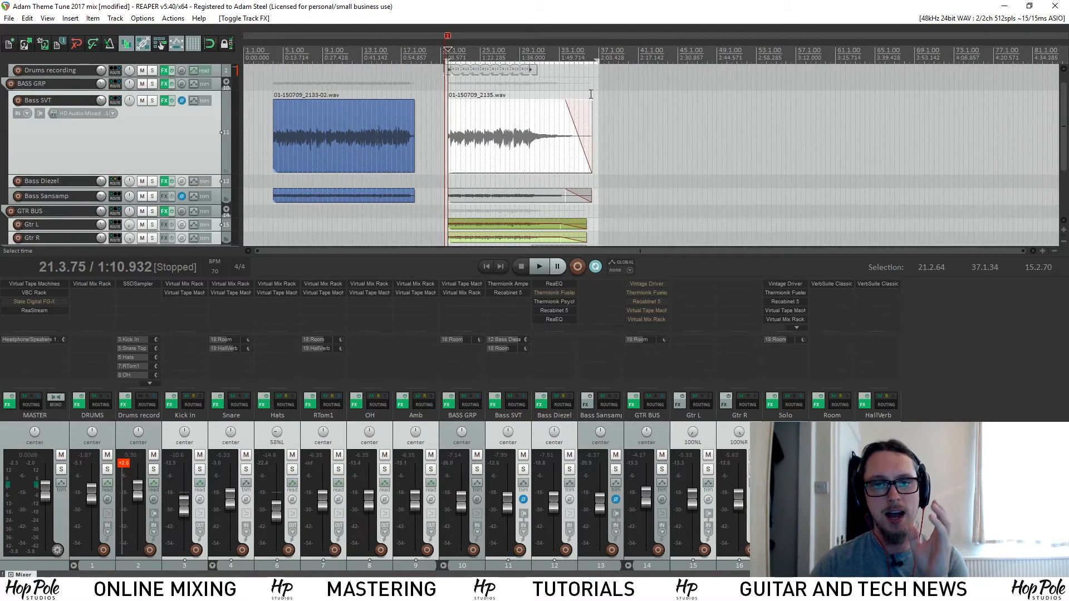
scroll(702, 131, "down", 1)
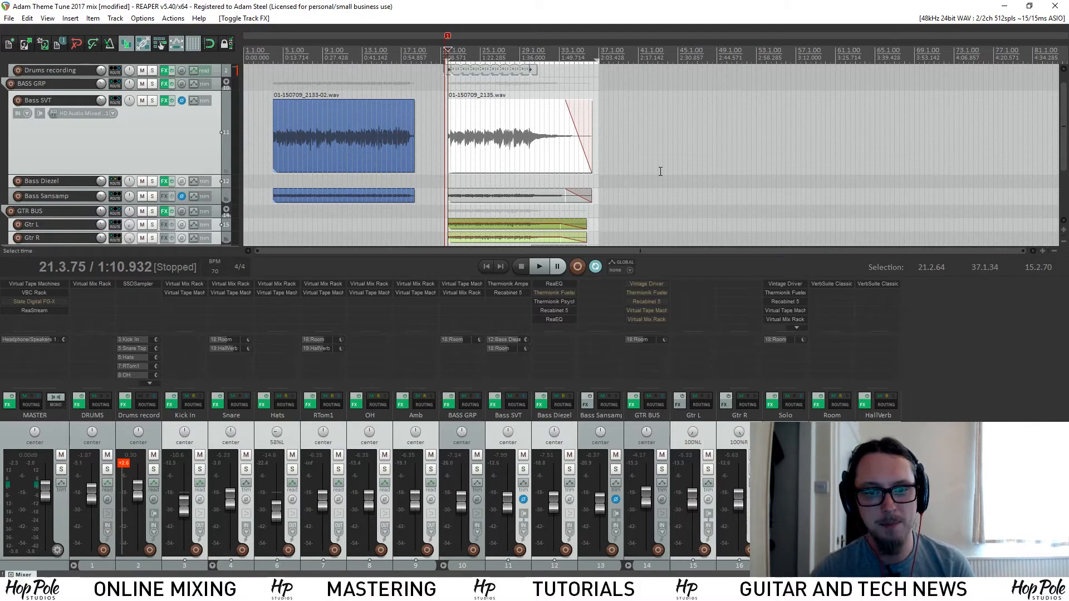
Move the start of the time selection to 21.2.93 and create a region from the selection.
scroll(641, 89, "up", 3)
left_click(640, 89)
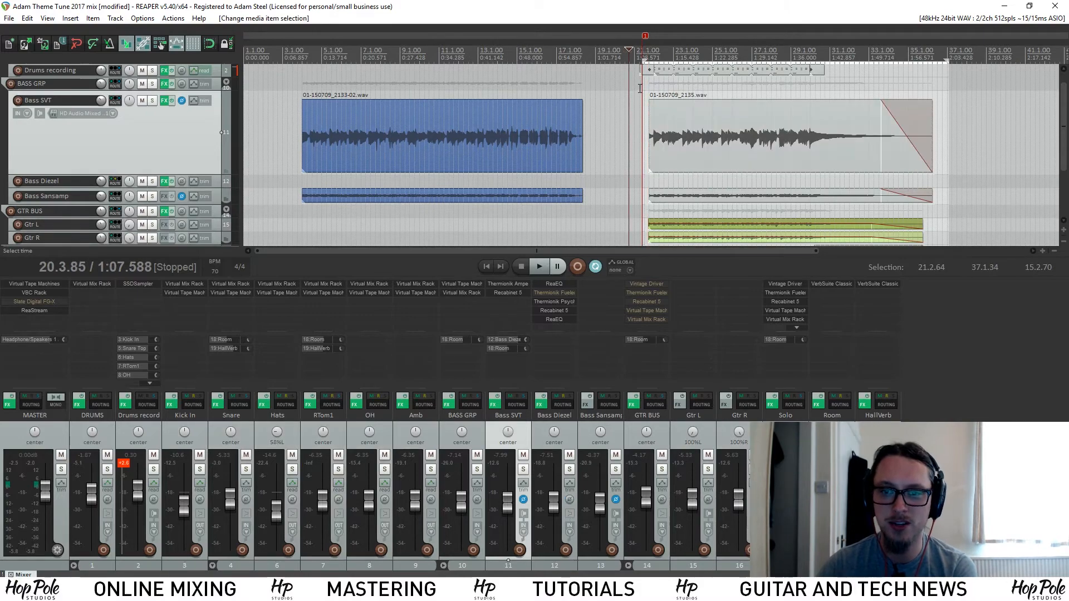
left_click_drag(640, 58, 642, 58)
scroll(644, 58, "down", 3)
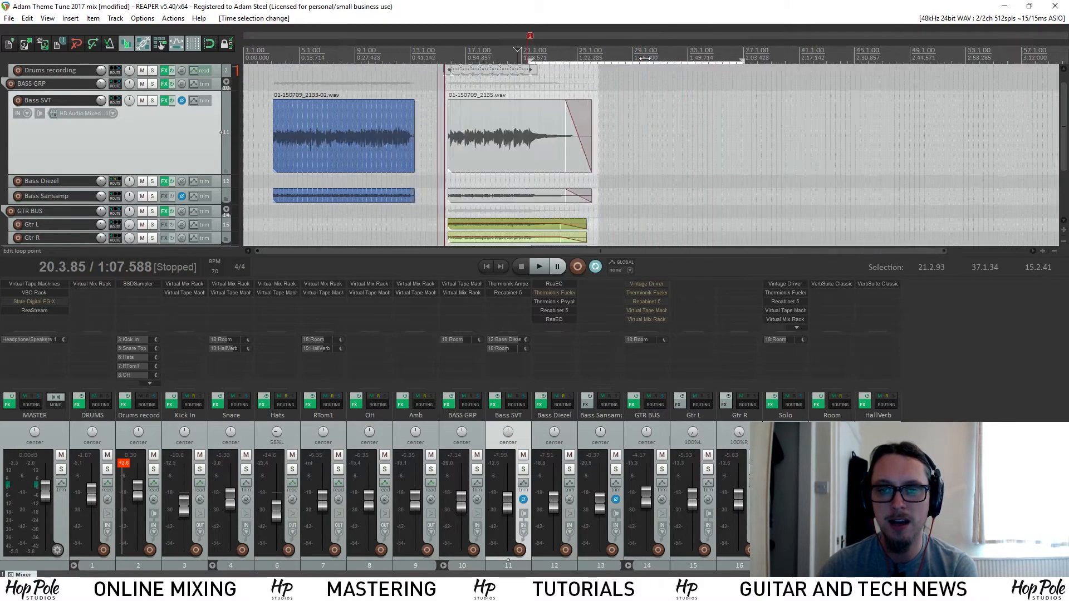
scroll(619, 67, "down", 2)
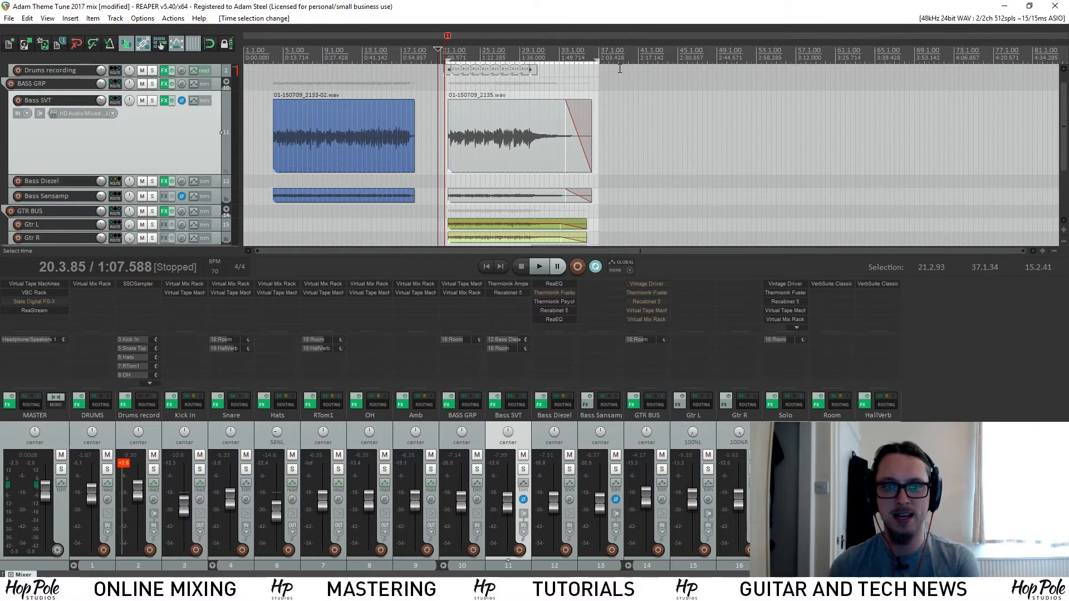
scroll(537, 55, "up", 2)
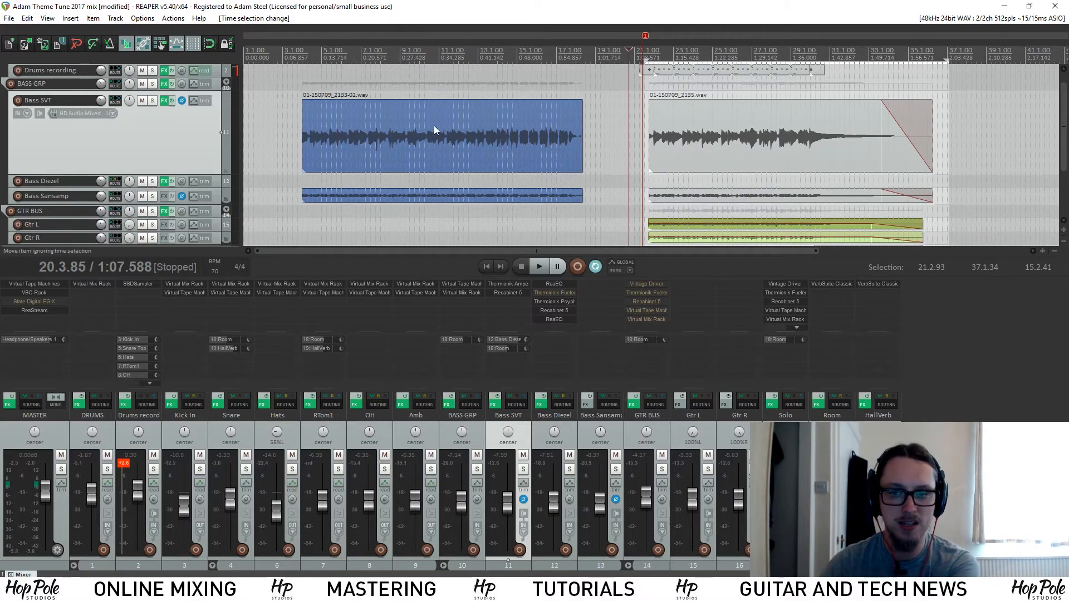
scroll(572, 75, "down", 2)
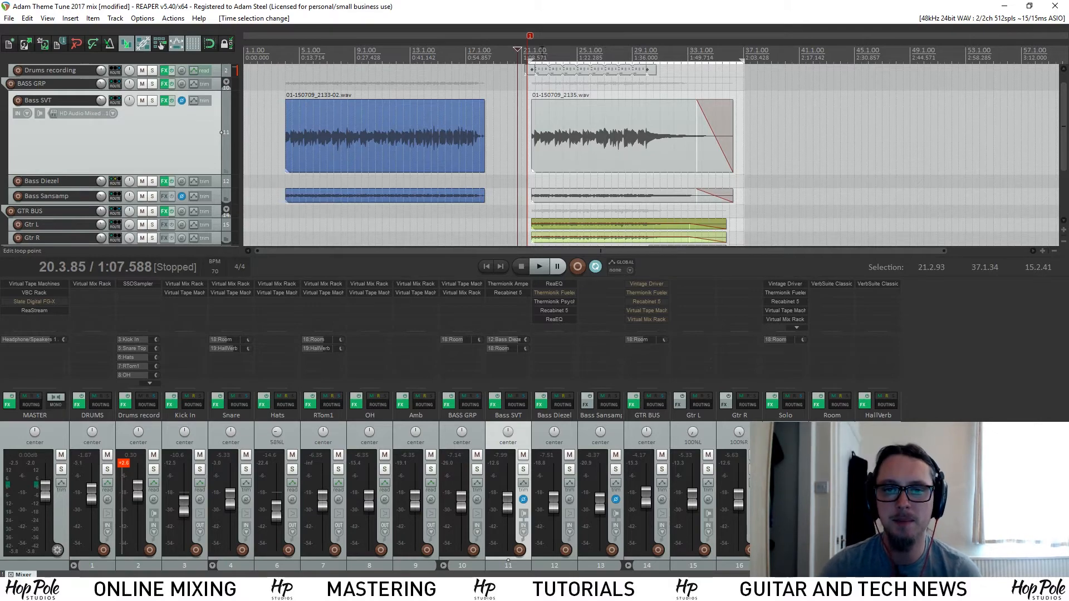
right_click(655, 52)
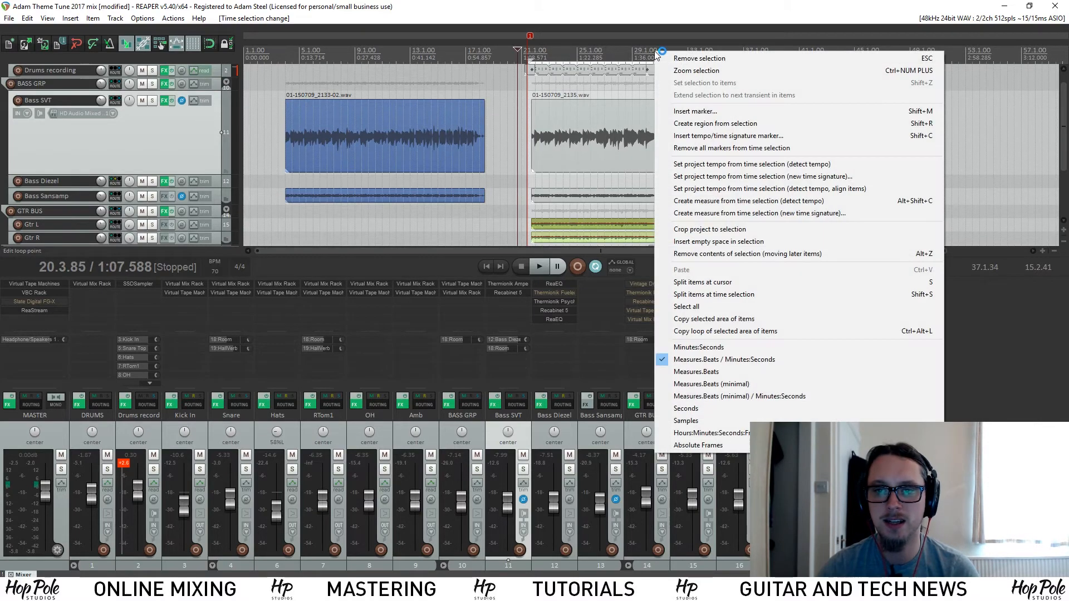
left_click(706, 125)
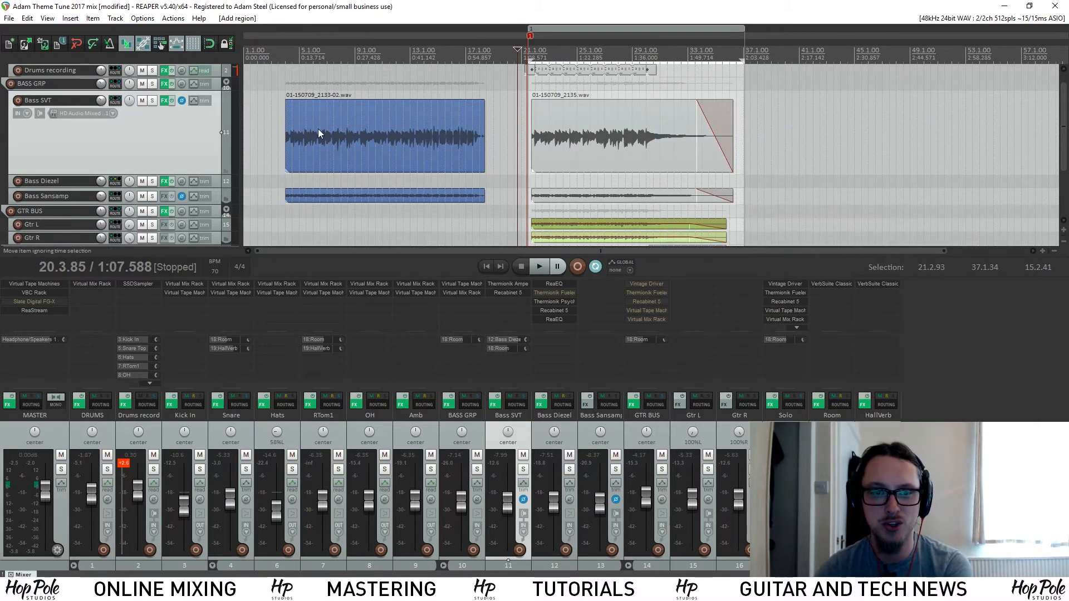
Make a time selection around the first song section, from 3.3.43 to 18.3.89, and create a region from it.
left_click_drag(281, 83, 489, 105)
key("shift+r")
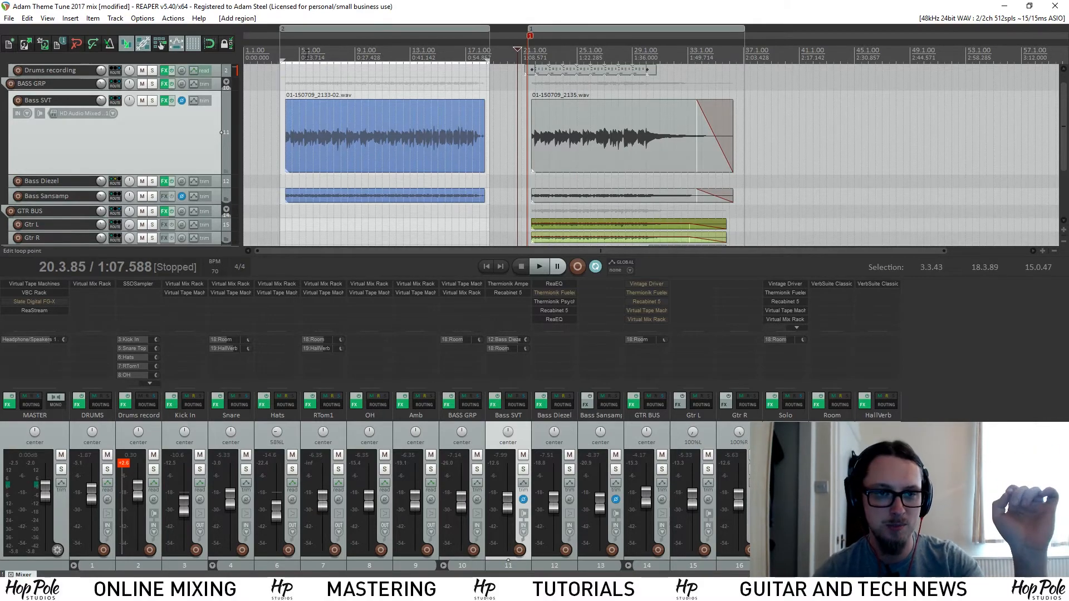
left_click(320, 54)
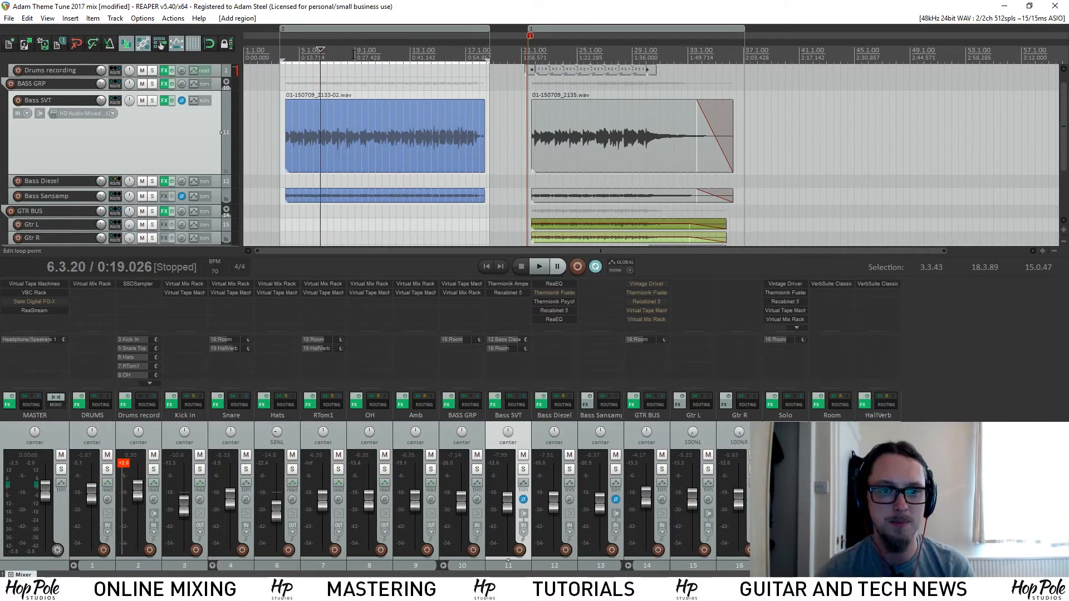
Name the region over the second song section MAIN THEME.
right_click(547, 29)
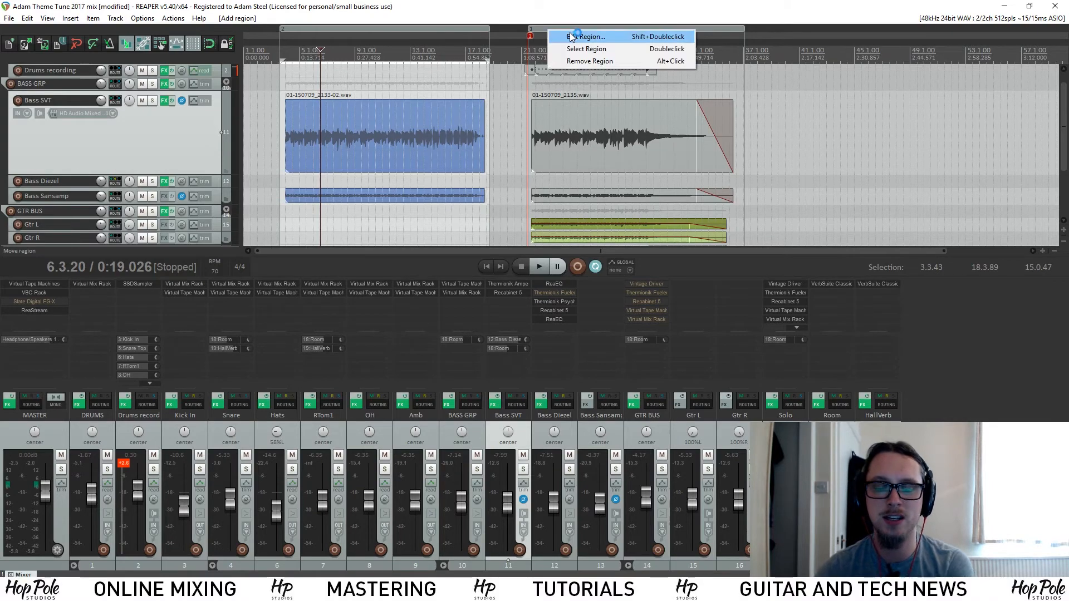
left_click(571, 36)
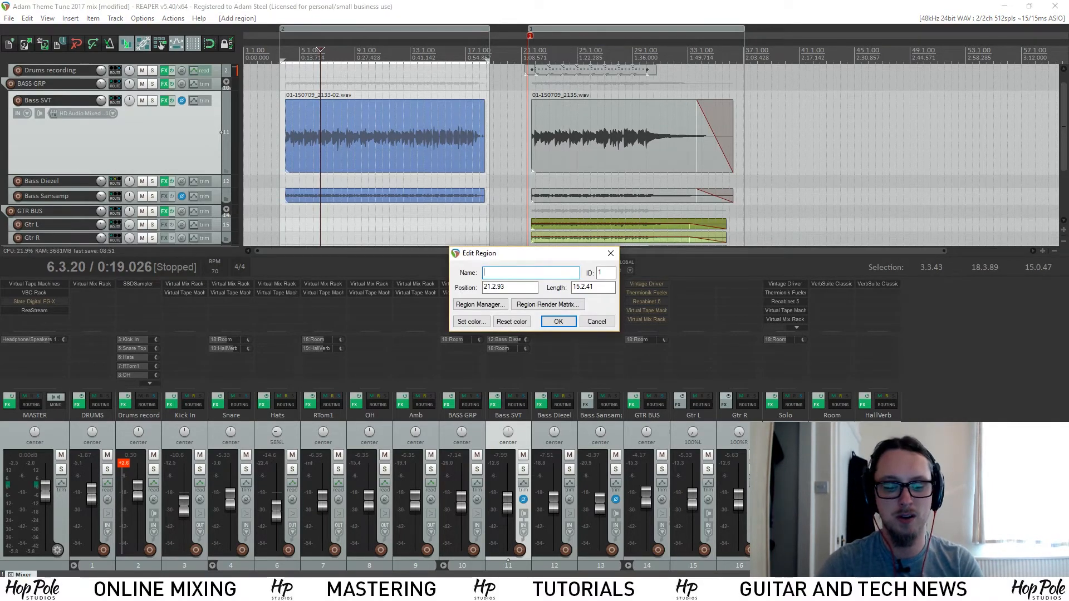
type("M")
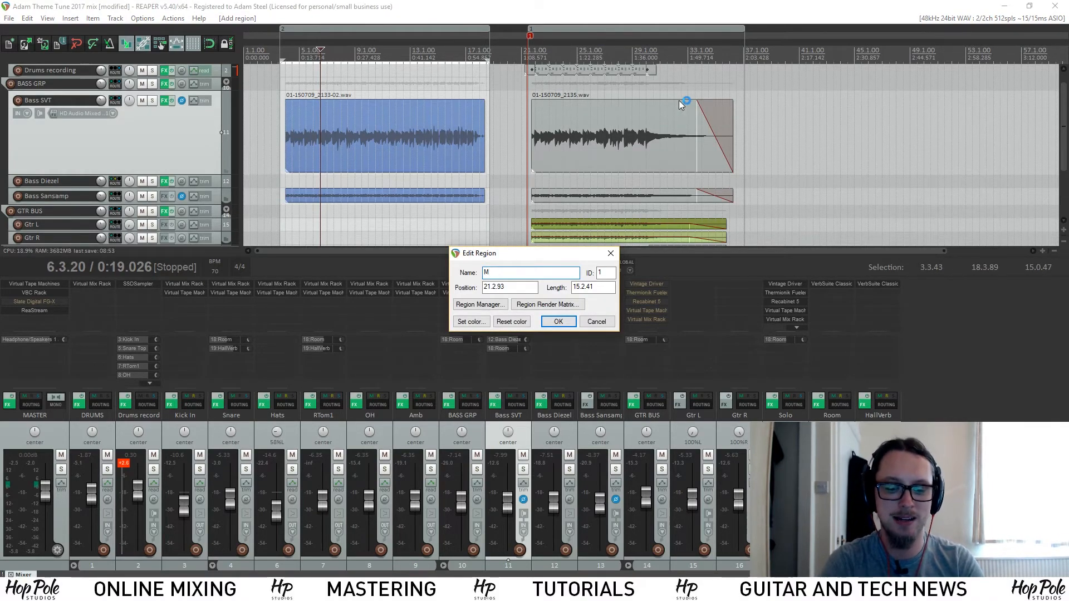
type("IANAIN THEME")
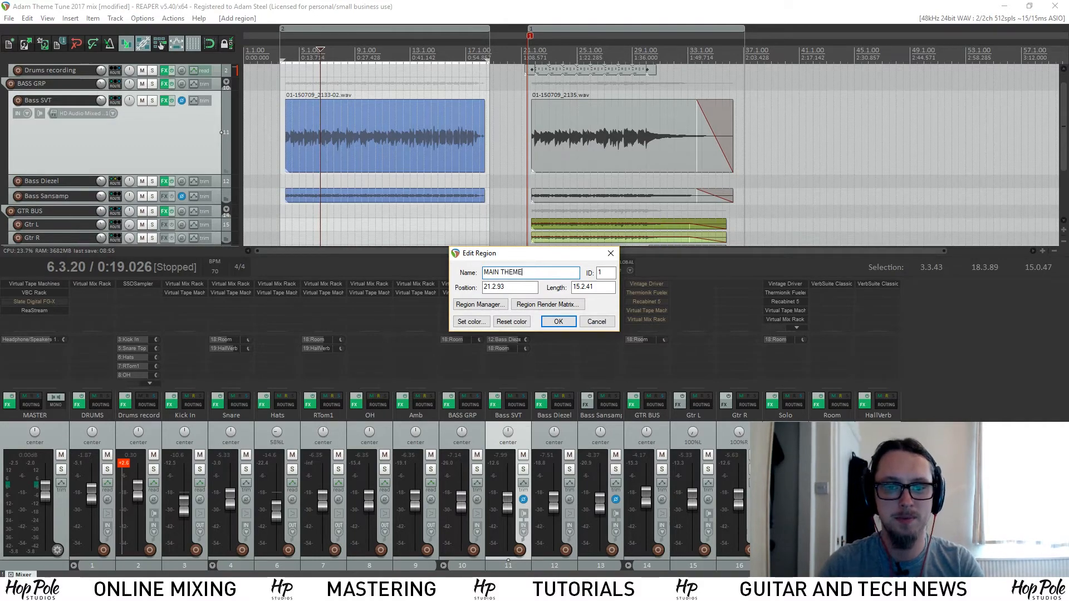
key("Return")
Name the region over the first song section WRITING.
right_click(408, 28)
left_click(442, 36)
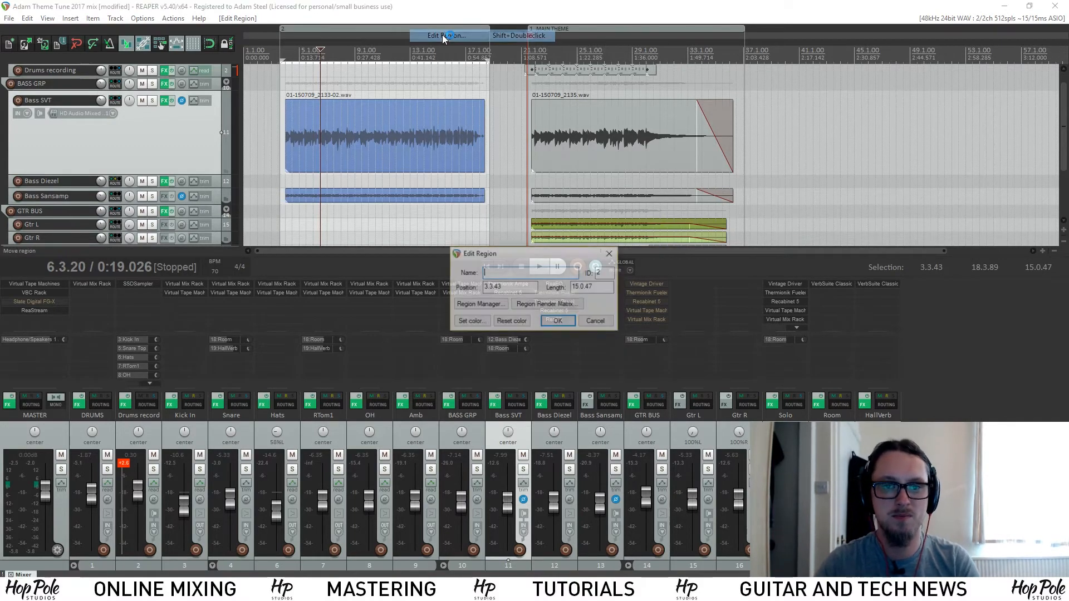
type("WRITING")
key("Return")
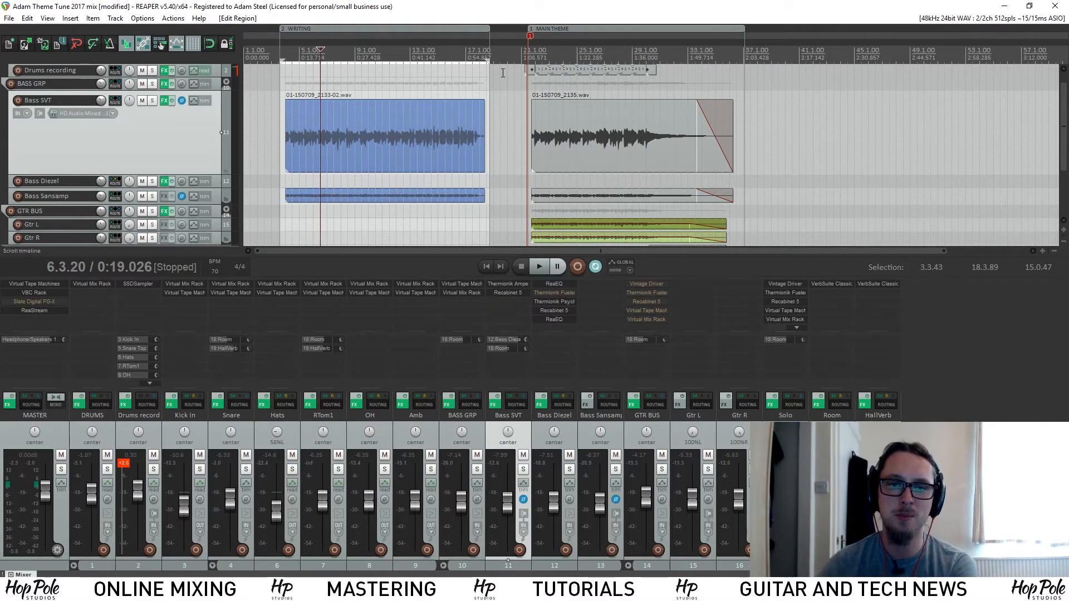
scroll(503, 73, "down", 6)
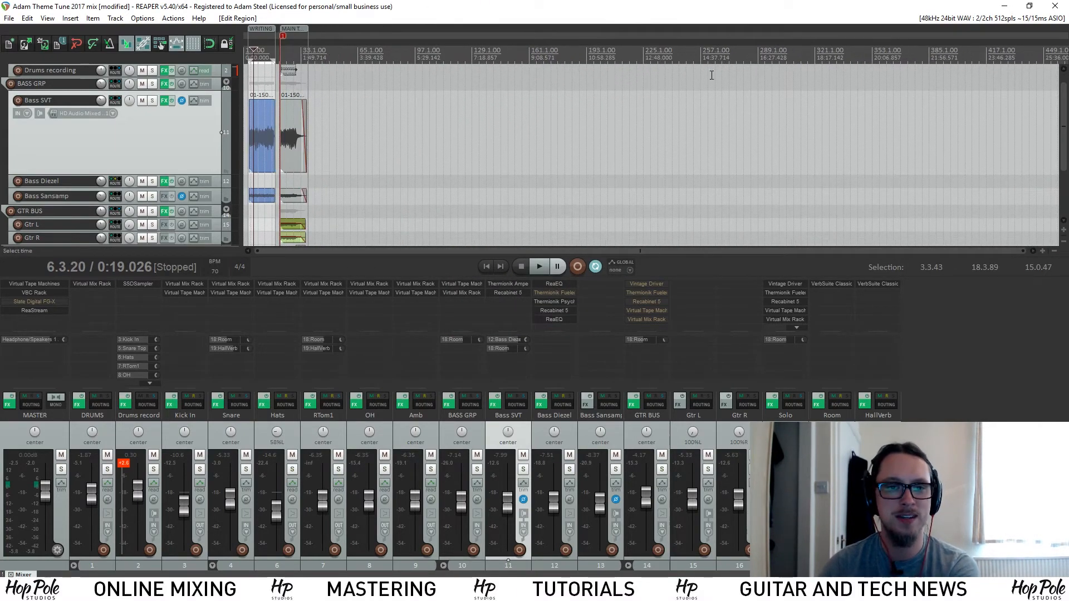
scroll(711, 75, "up", 7)
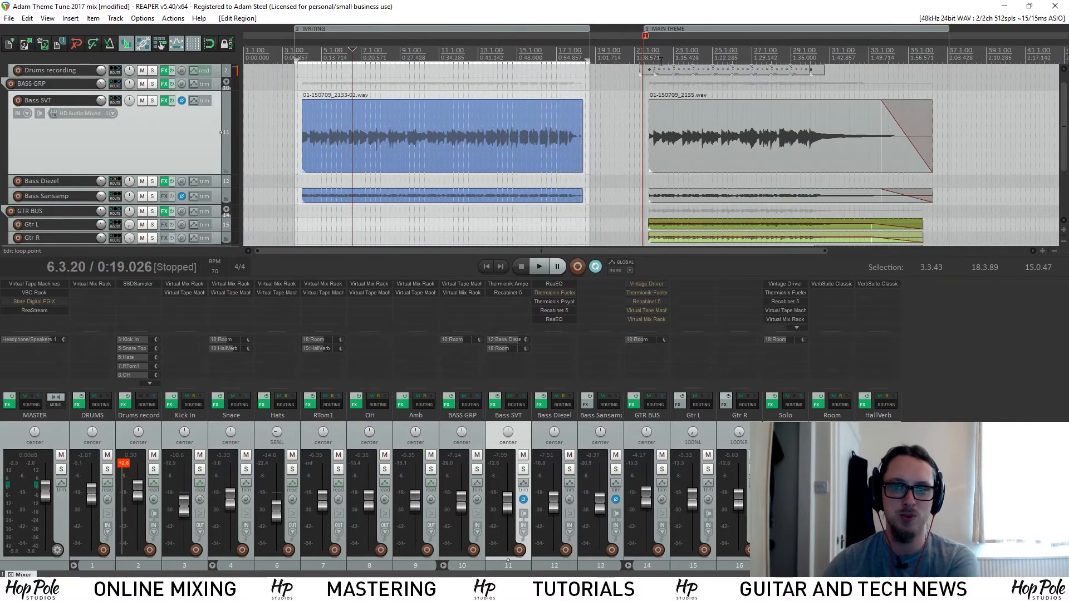
Switch the time selection to the MAIN THEME region and back to the WRITING region.
scroll(678, 51, "down", 2)
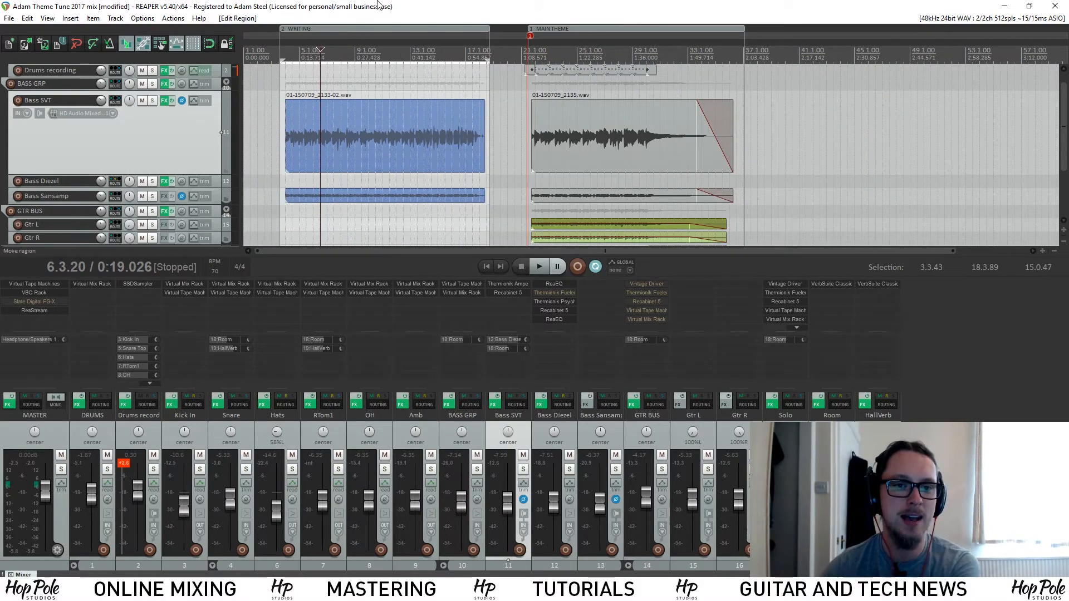
left_click(561, 32)
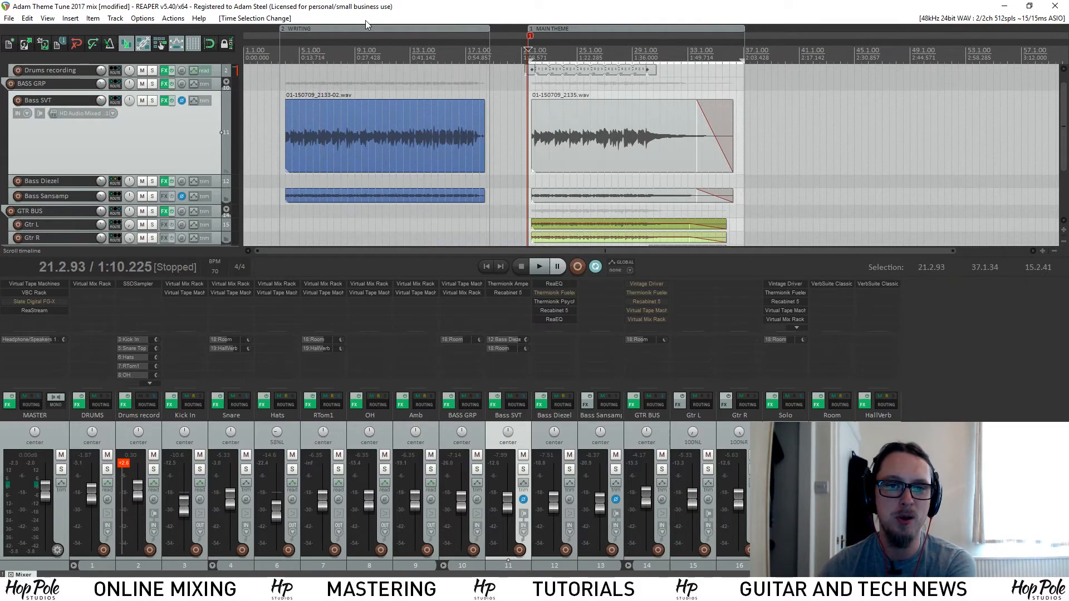
left_click(366, 28)
double_click(632, 28)
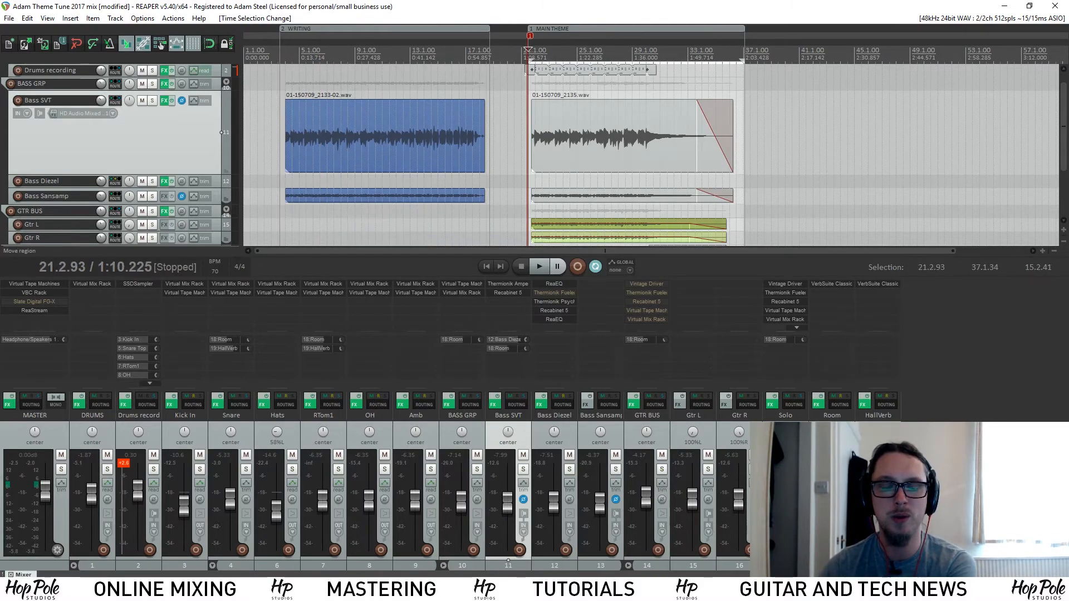
double_click(382, 27)
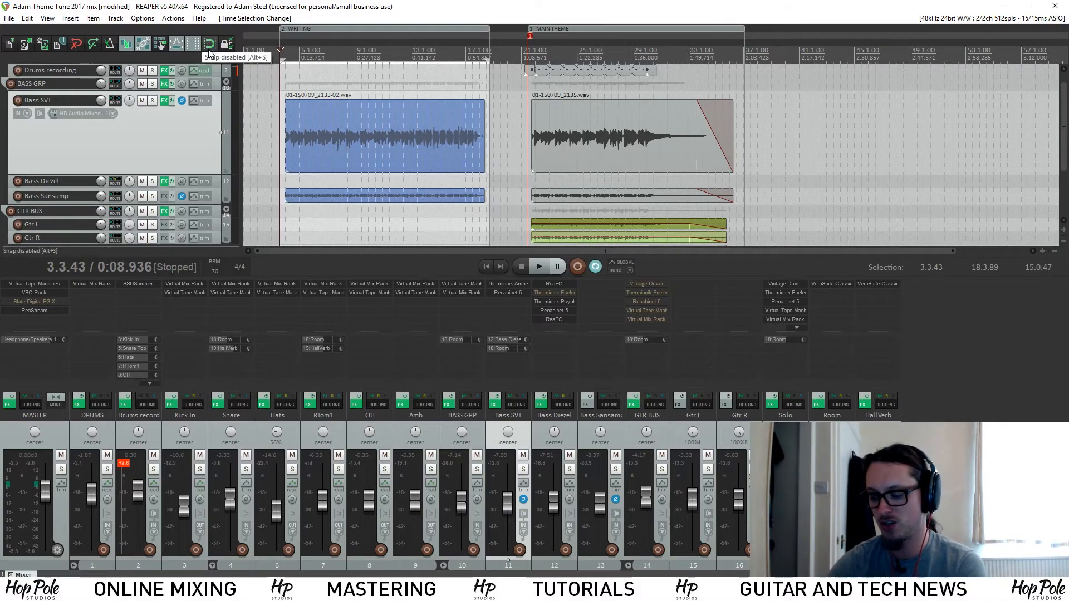
scroll(601, 105, "up", 4)
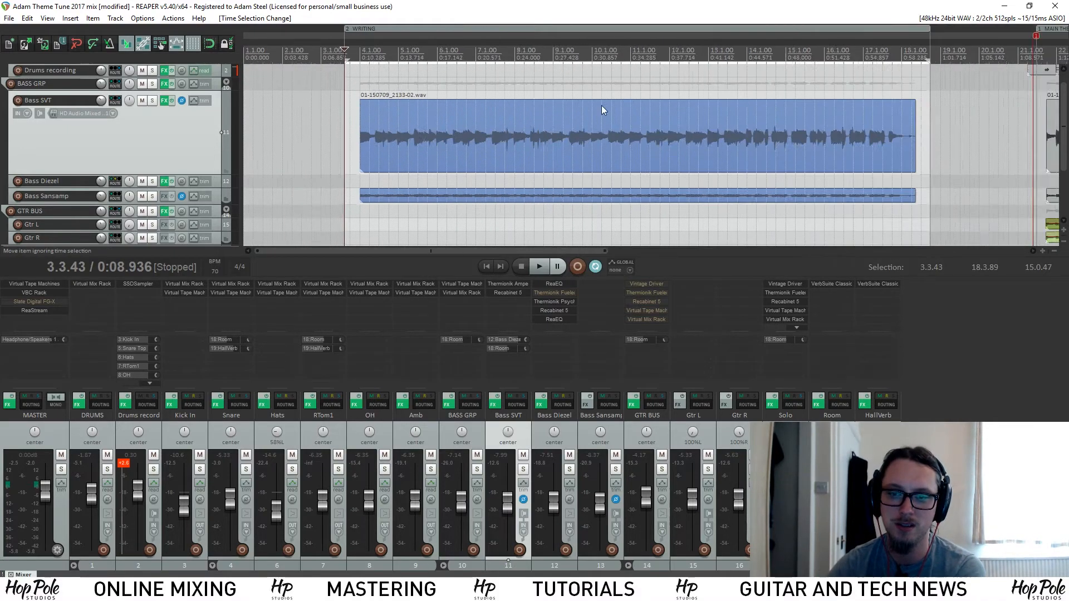
scroll(605, 104, "down", 2)
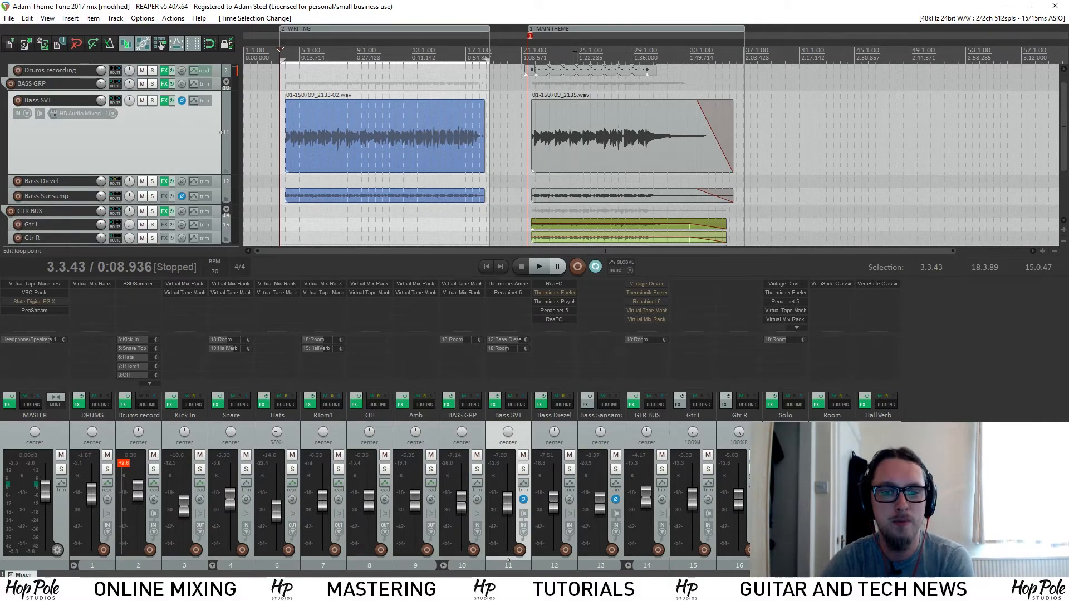
Select the individual drum, bass and guitar tracks from Kick In to Gtr R, leaving out the group buses.
left_click(211, 428)
left_click(202, 431, "ctrl")
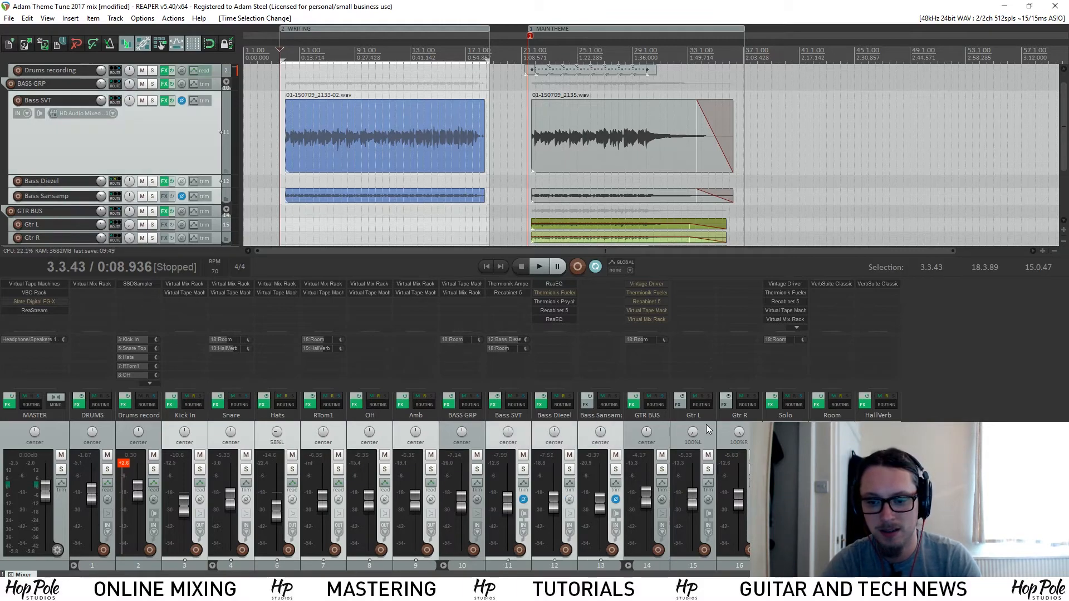
scroll(708, 165, "down", 1)
scroll(707, 165, "up", 1)
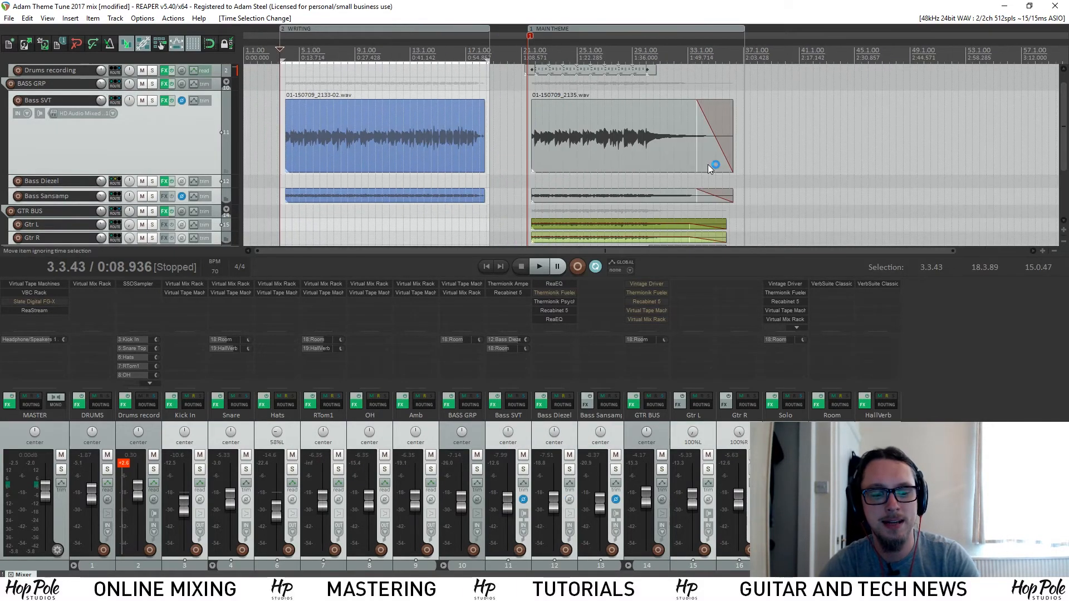
Open the render settings and set the source to Master mix + stems.
left_click(9, 17)
left_click(55, 178)
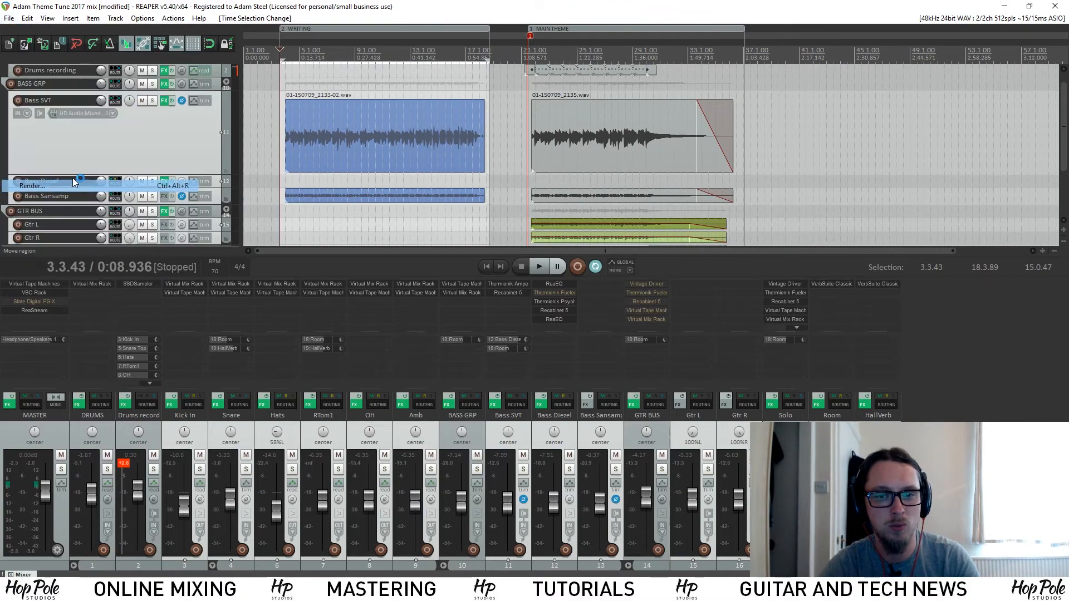
left_click_drag(526, 68, 838, 146)
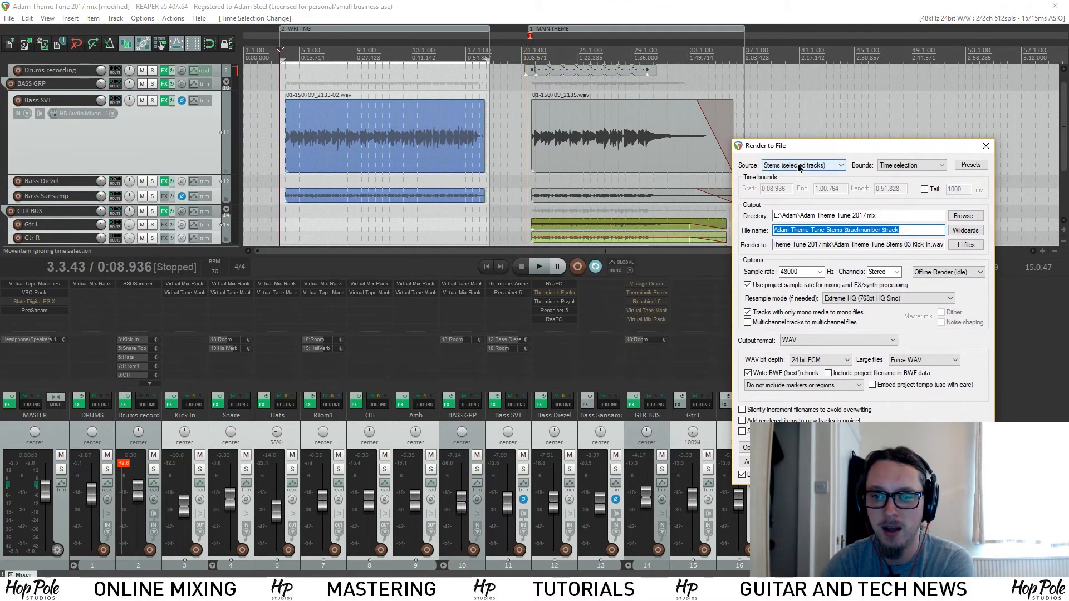
left_click(784, 161)
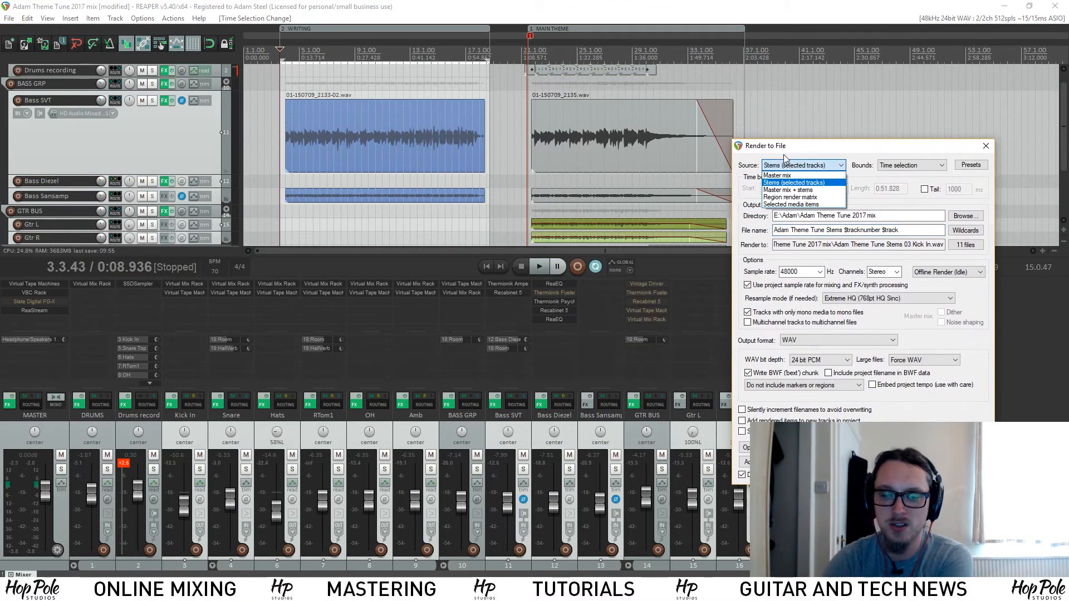
left_click(791, 190)
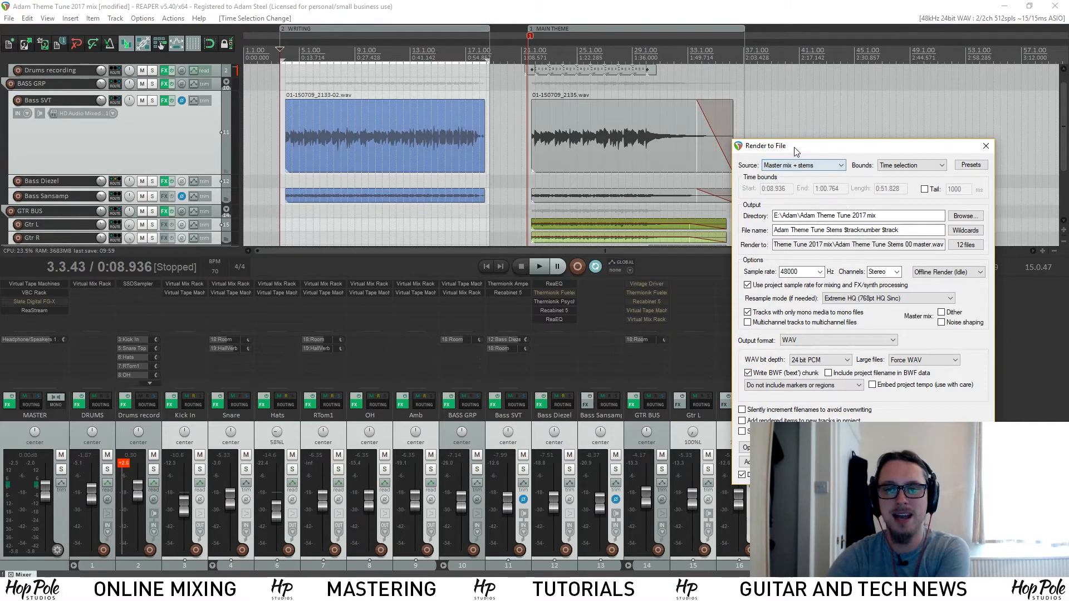
mouse_move(797, 150)
left_mouse_down()
mouse_move(818, 166)
mouse_move(817, 147)
left_mouse_up()
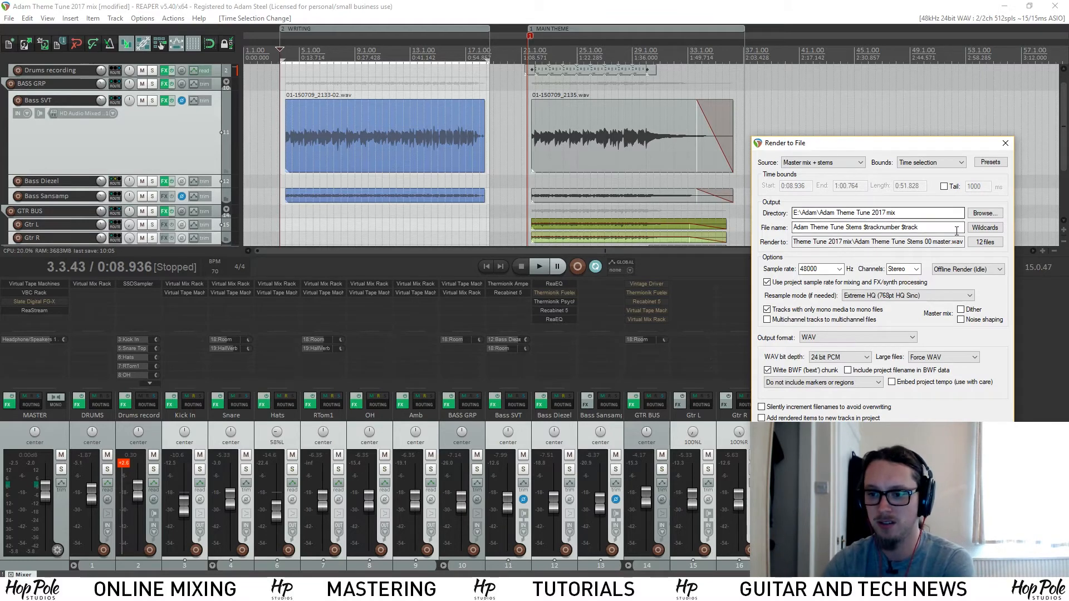
Check the list of output files and remove Bass Sansamp from the tracks selected for rendering.
left_click(985, 241)
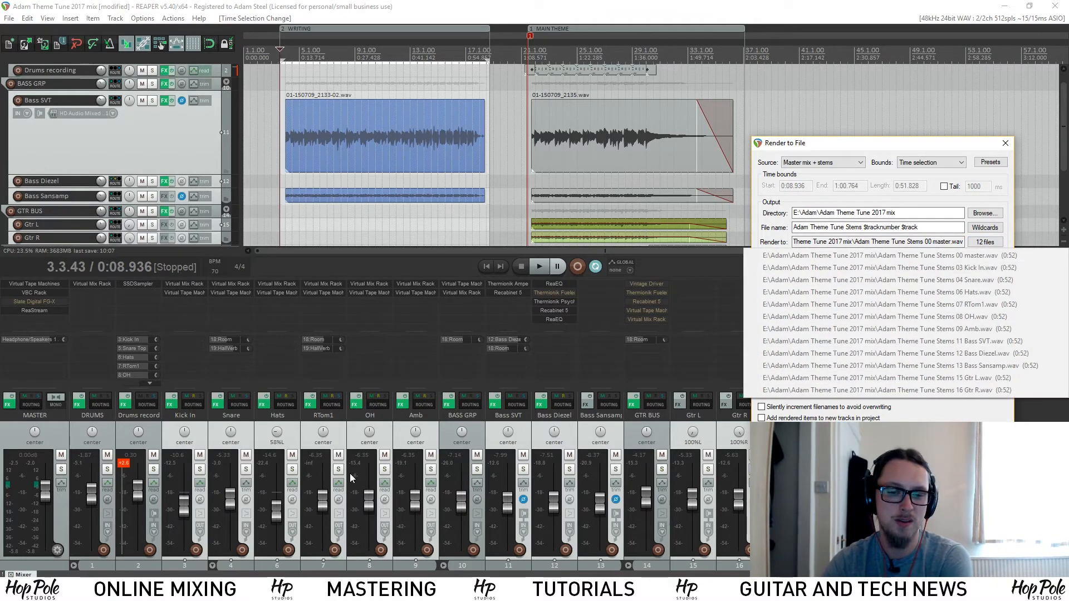
left_click(616, 438)
left_click(985, 242)
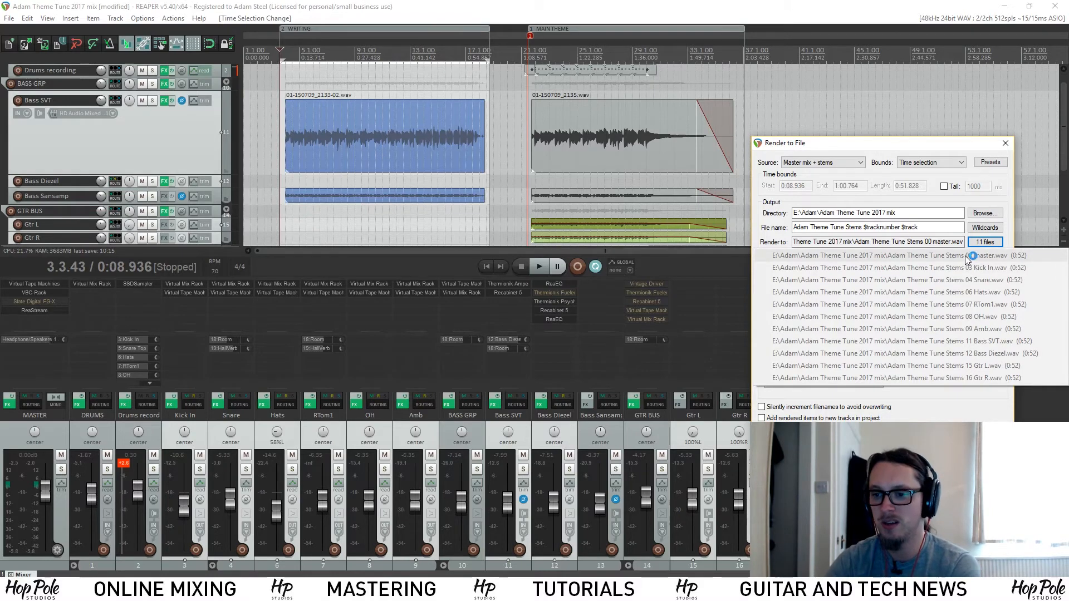
left_click(945, 227)
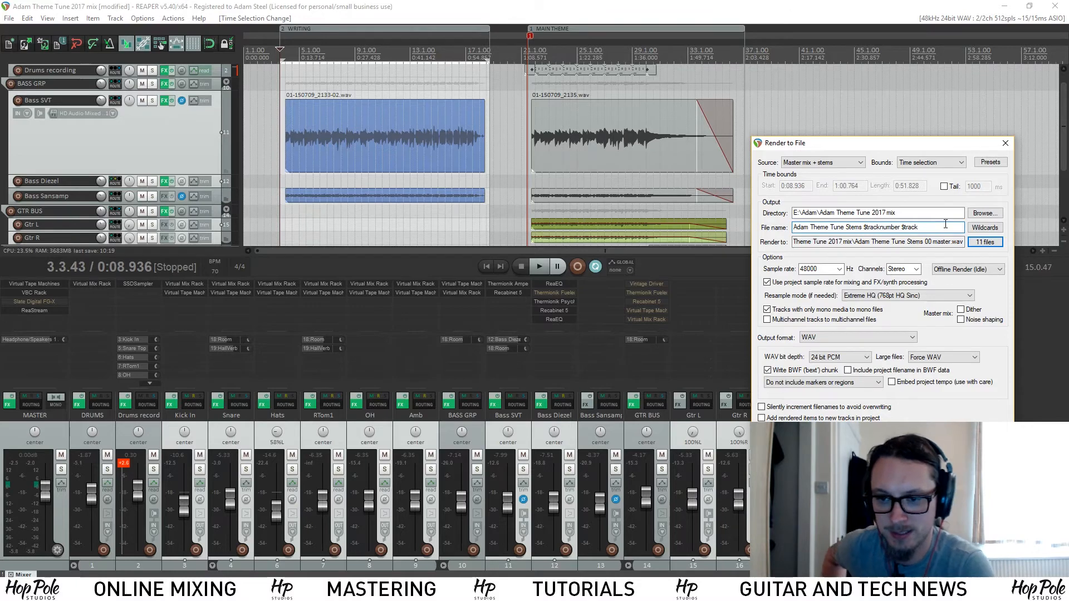
Set the render bounds to Project regions and review the resulting output file list.
left_click(920, 166)
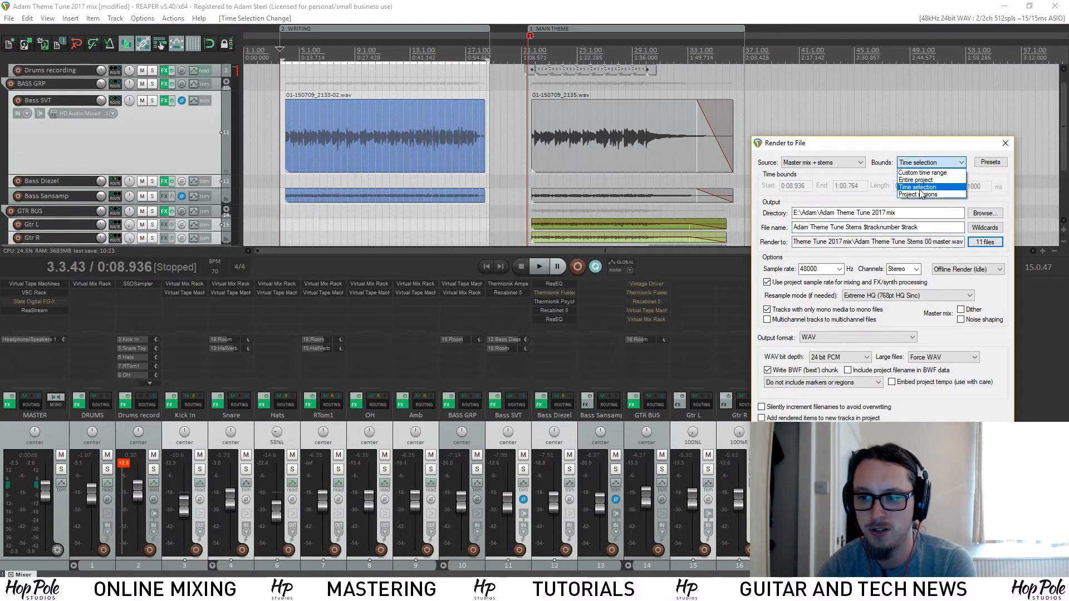
left_click(918, 195)
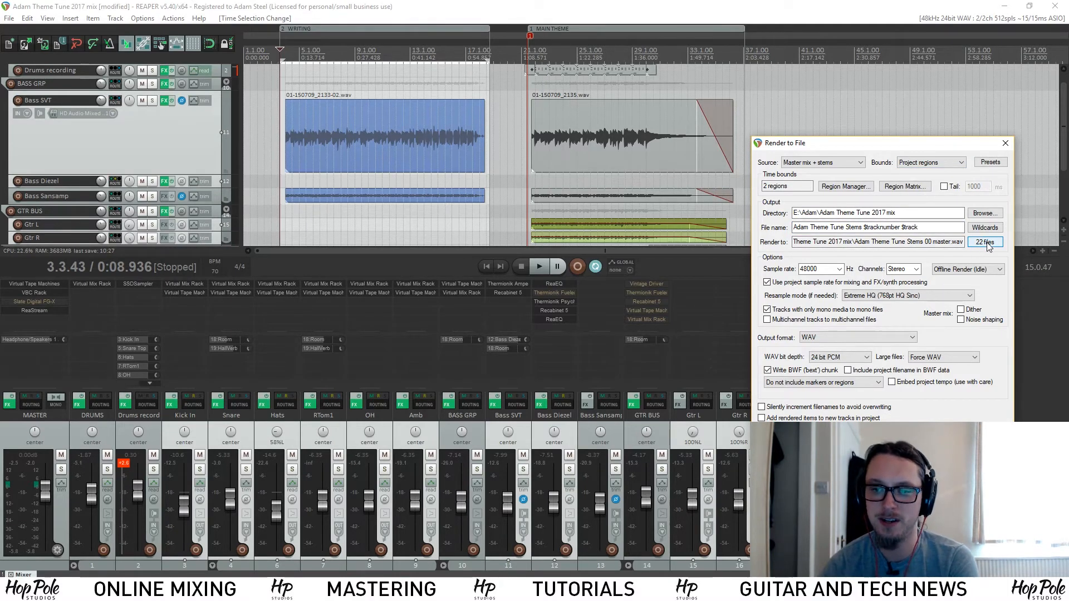
mouse_move(988, 247)
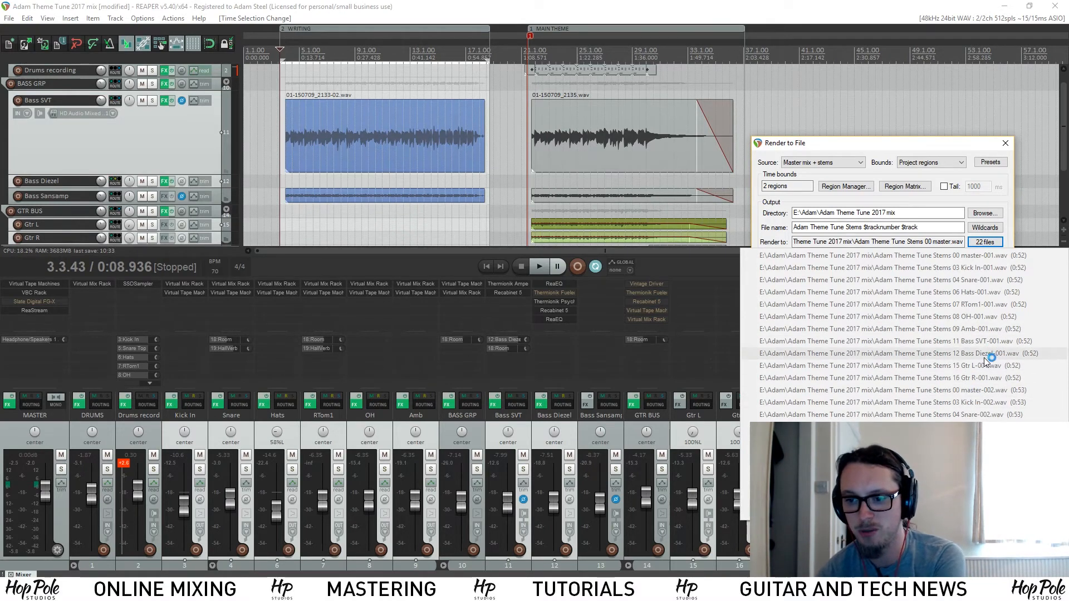
Change the render file name pattern to Adam Theme Tune $regionnumber $region $tracknumber $track, using the region wildcards.
left_click(938, 227)
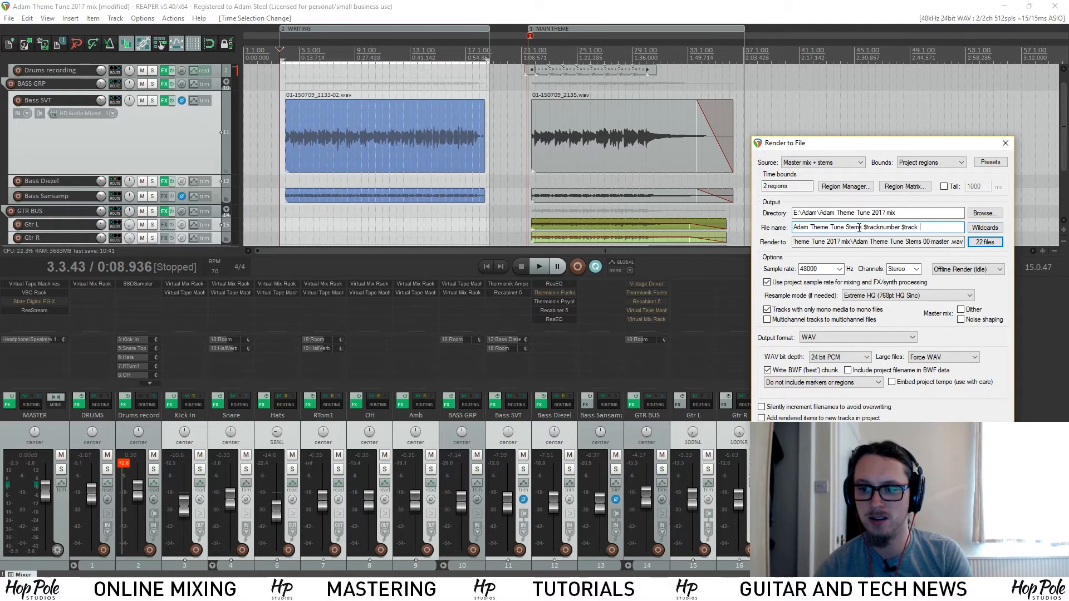
key("BackSpace")
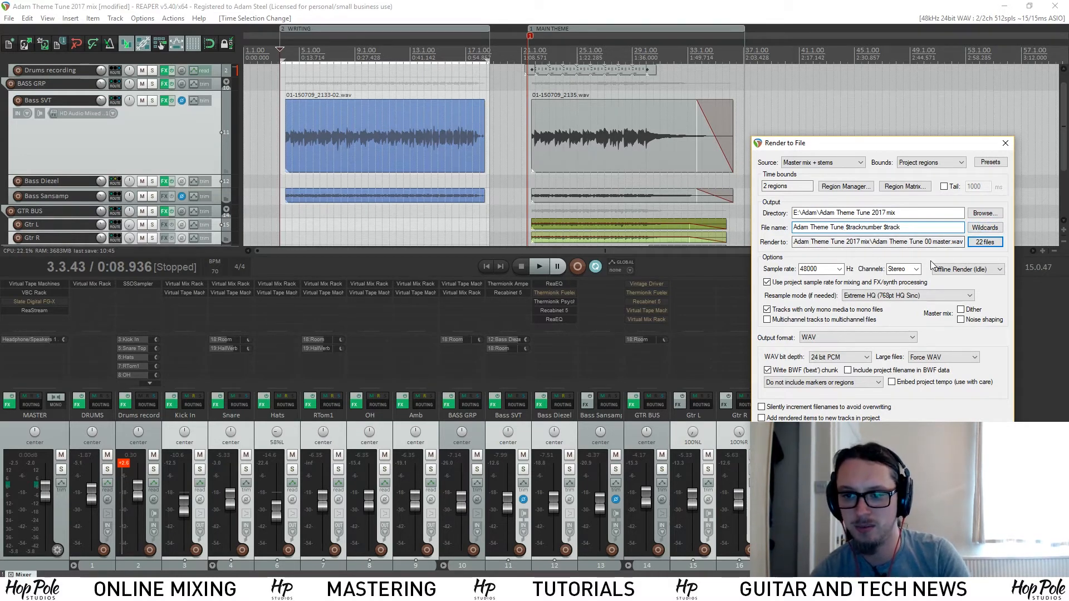
key("BackSpace")
left_click(984, 228)
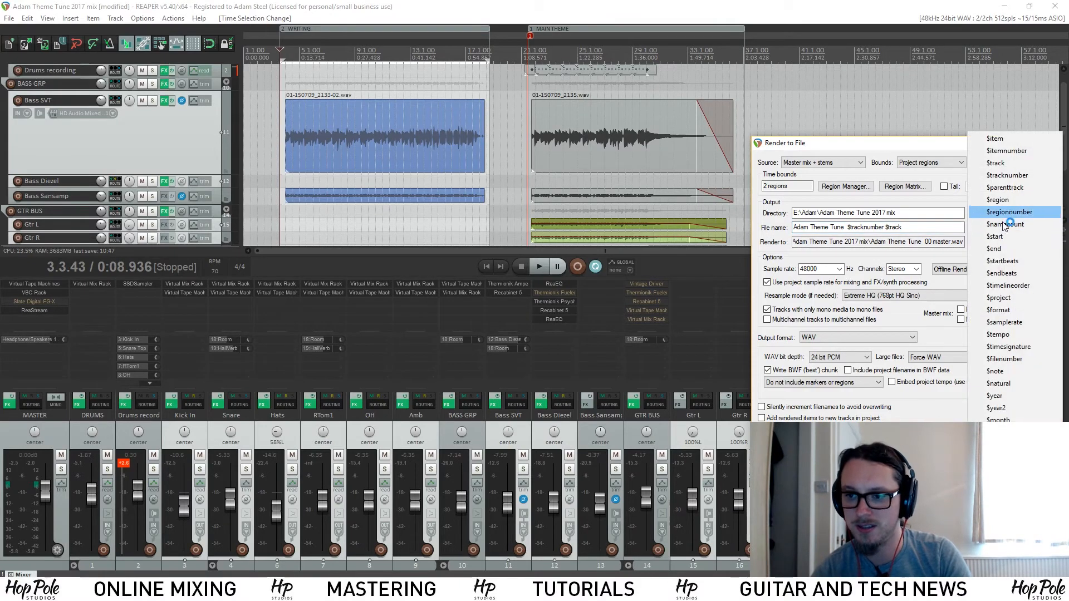
left_click(1014, 199)
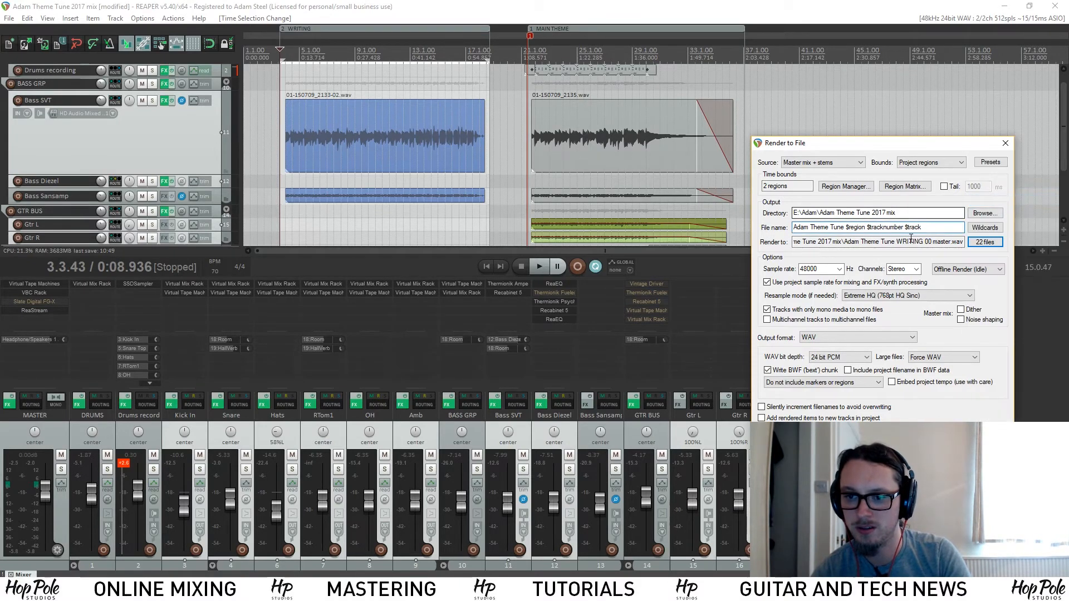
left_click(985, 228)
left_click(1014, 211)
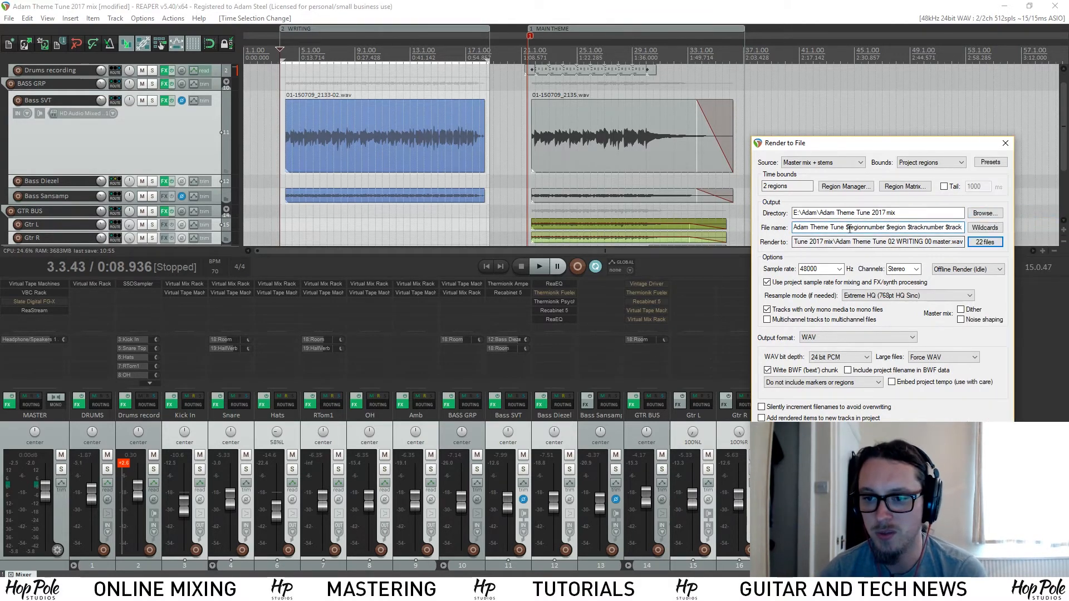
Review the output file names listed for the WRITING and MAIN THEME regions.
left_click_drag(795, 228, 953, 228)
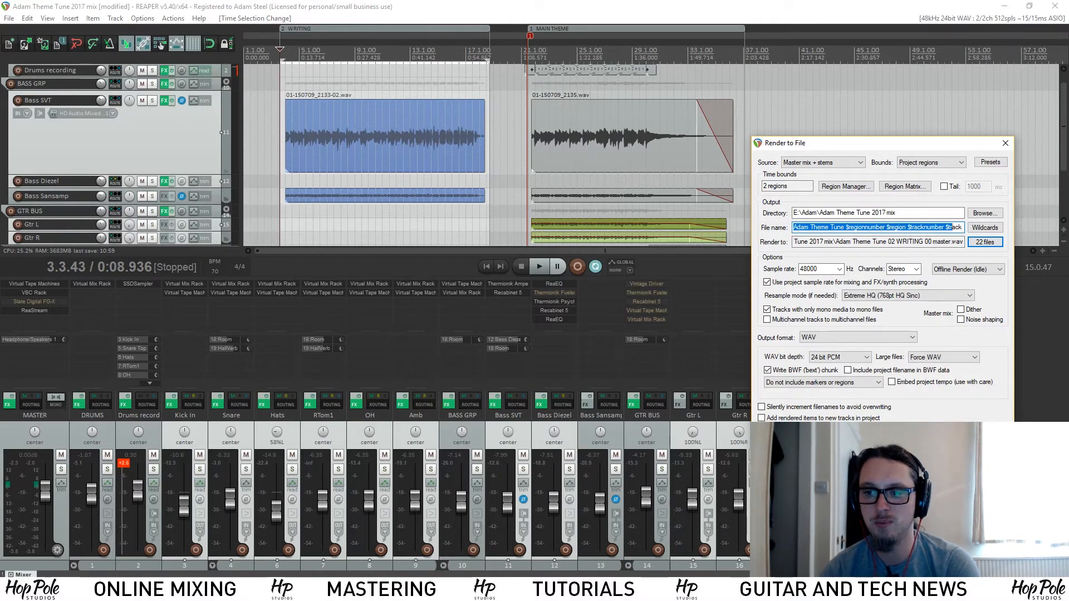
left_click(984, 242)
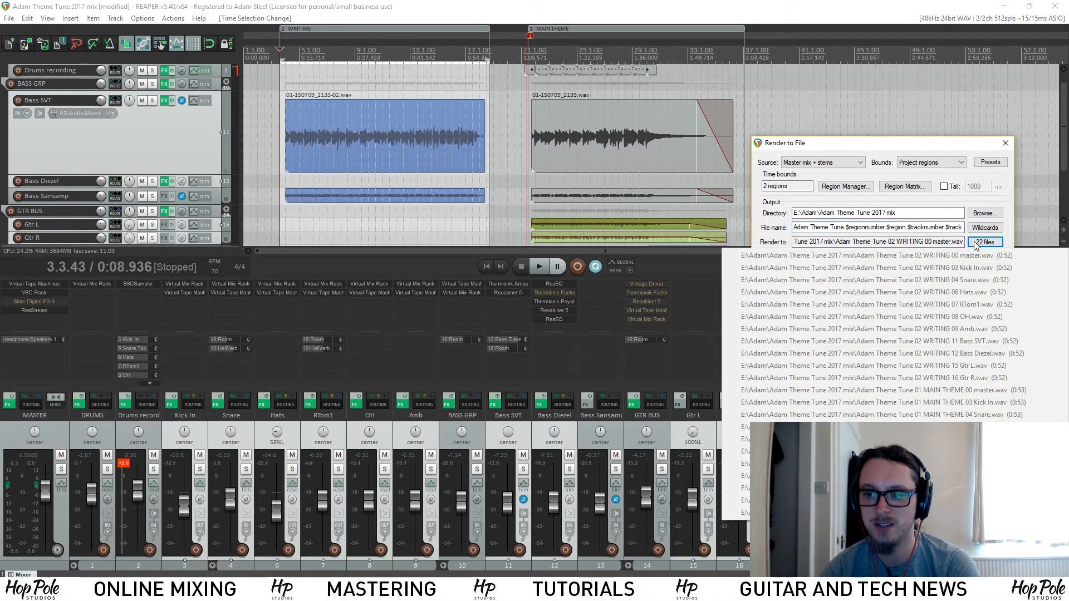
left_click(906, 147)
left_click_drag(906, 147, 357, 132)
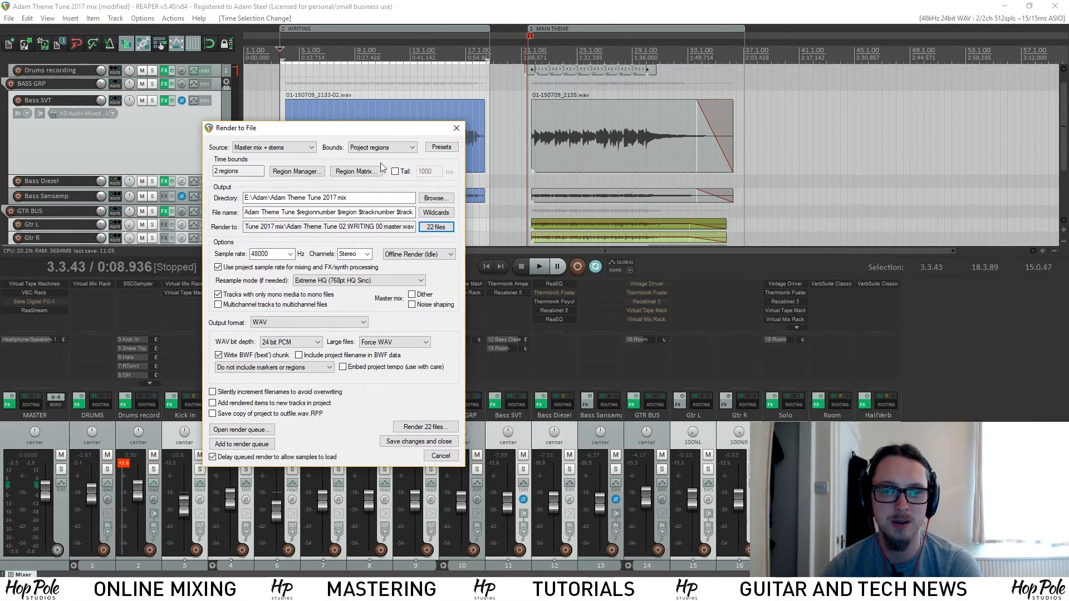
left_click(436, 228)
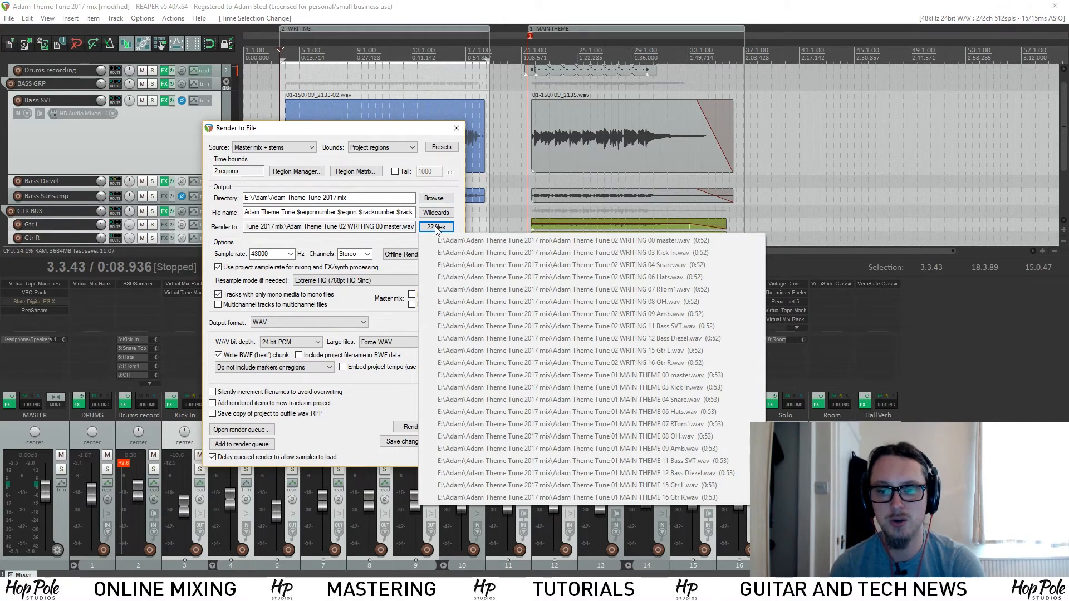
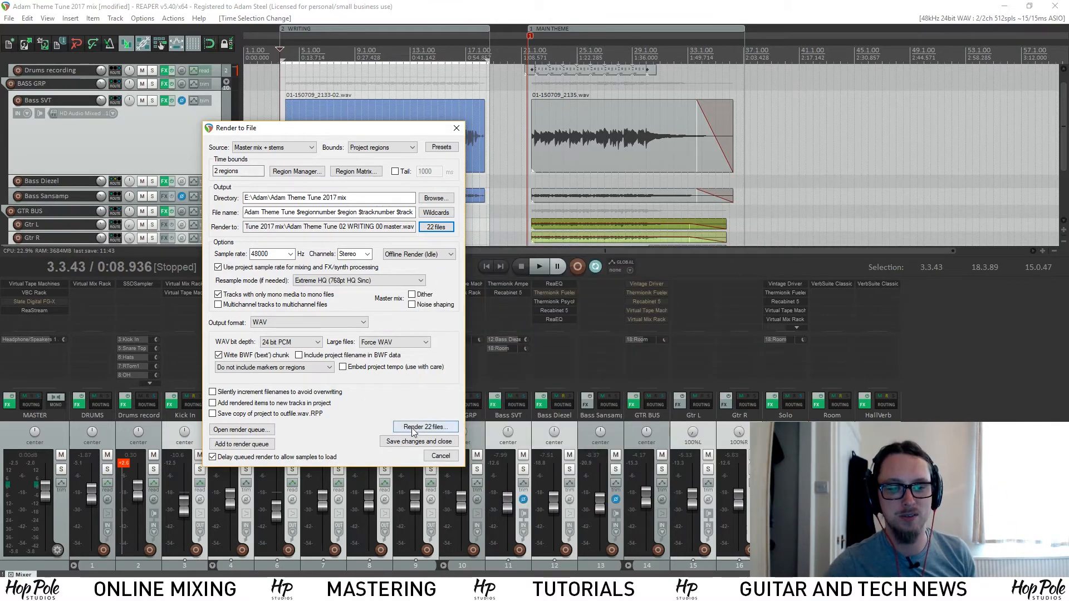
Start rendering the master mix and stems of both project regions, and cancel the render partway through.
left_click(423, 426)
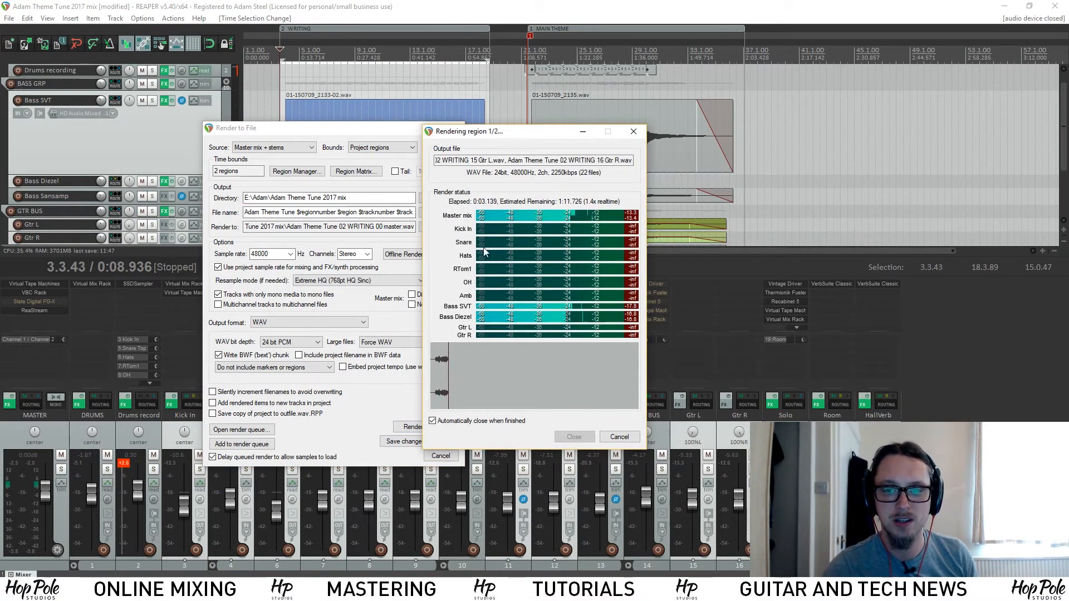
left_click_drag(504, 140, 570, 151)
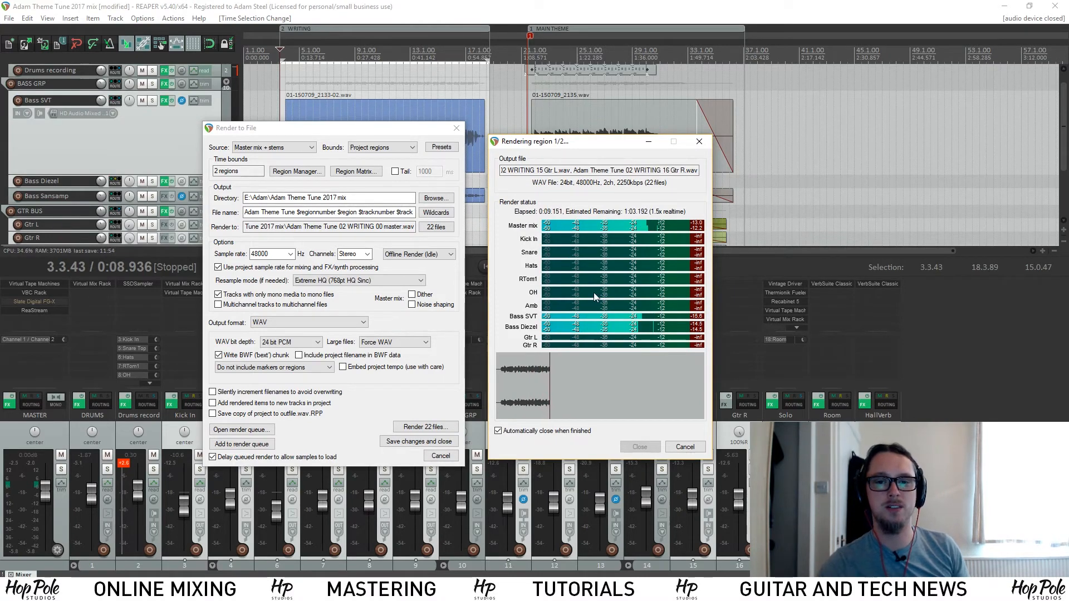
left_click(673, 448)
Save the render settings and close the render window, allowing the existing files to be overwritten.
left_click(427, 428)
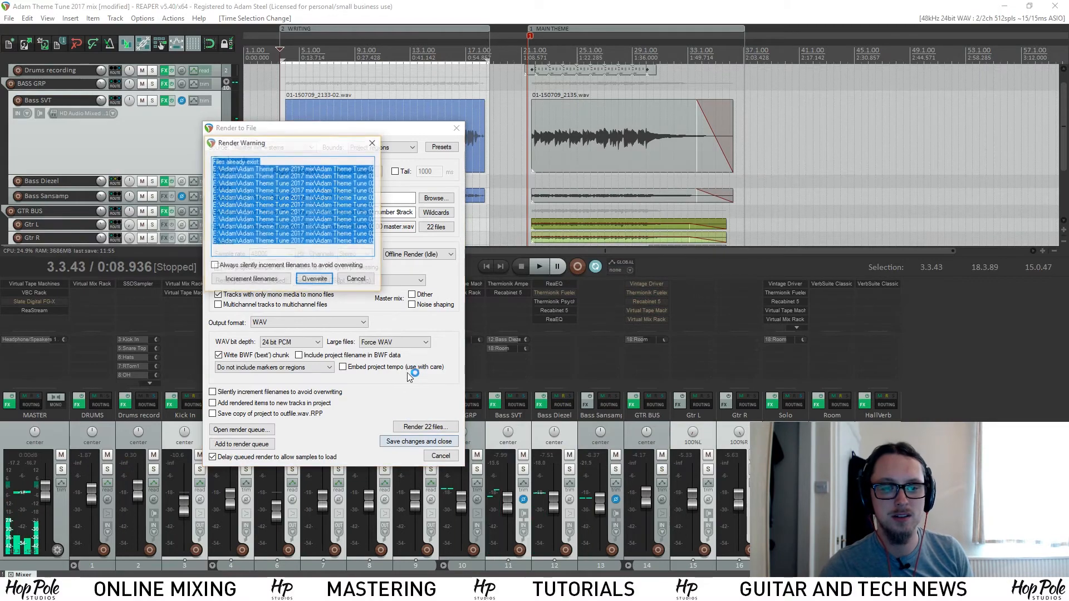
left_click(321, 279)
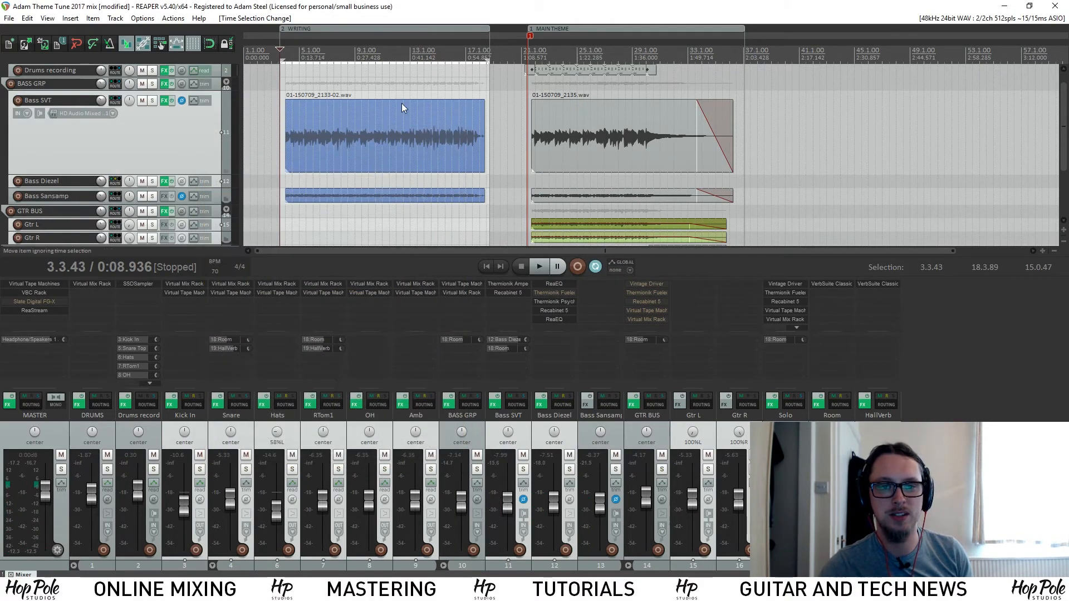
Hide the mixer and enlarge the arrange view so every track is shown at the same height.
key("ctrl+m")
scroll(466, 257, "up", 2)
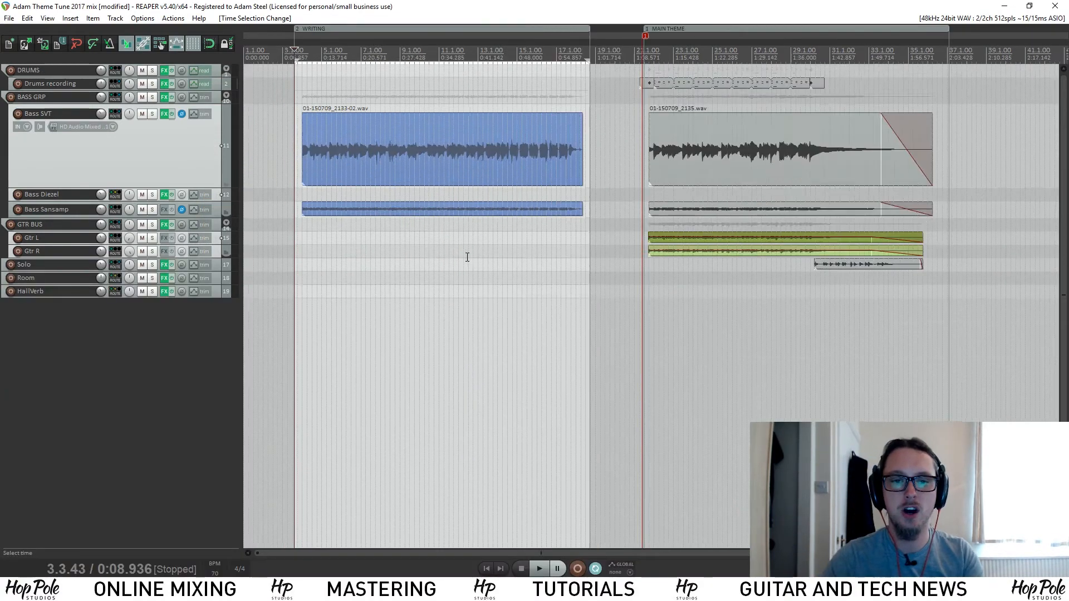
scroll(467, 257, "up", 3)
left_click_drag(1065, 315, 1058, 237)
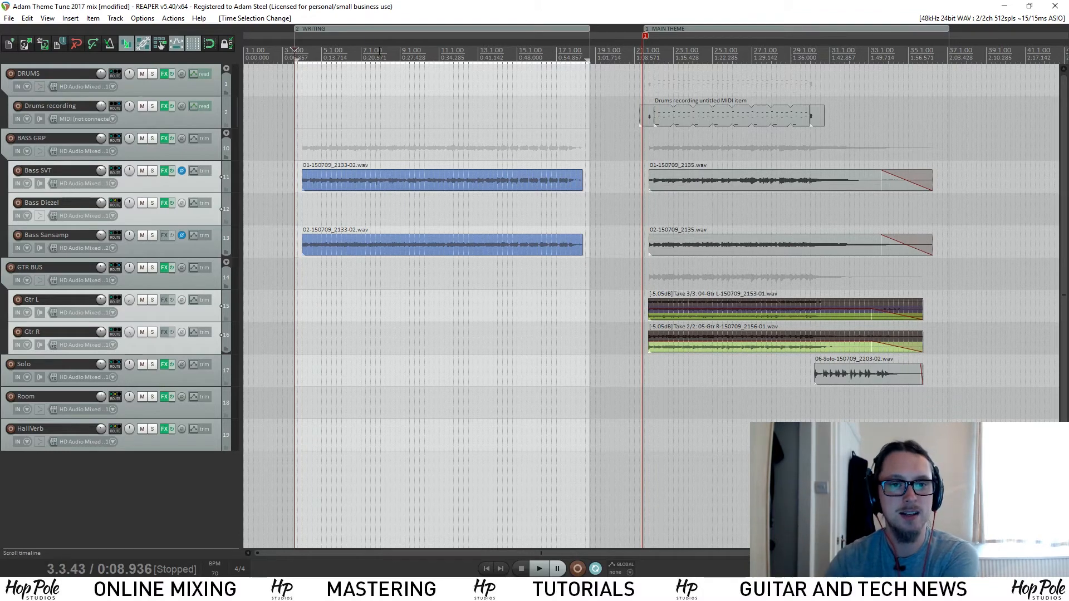
Show the region render matrix docked below the arrange view and adjust its height slightly.
left_click_drag(294, 50, 379, 50)
left_click(47, 18)
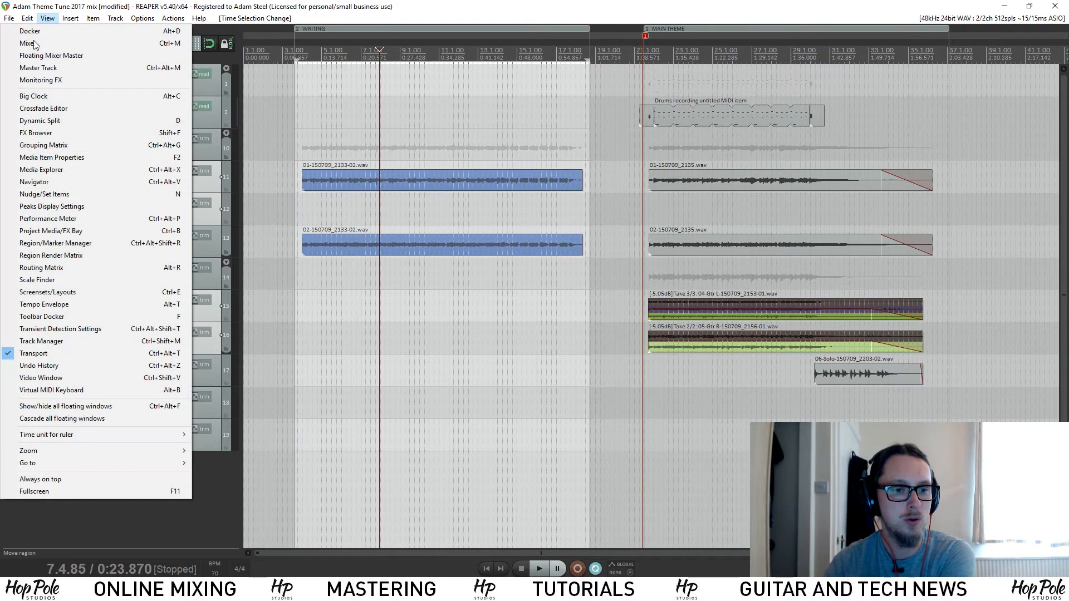
left_click(61, 257)
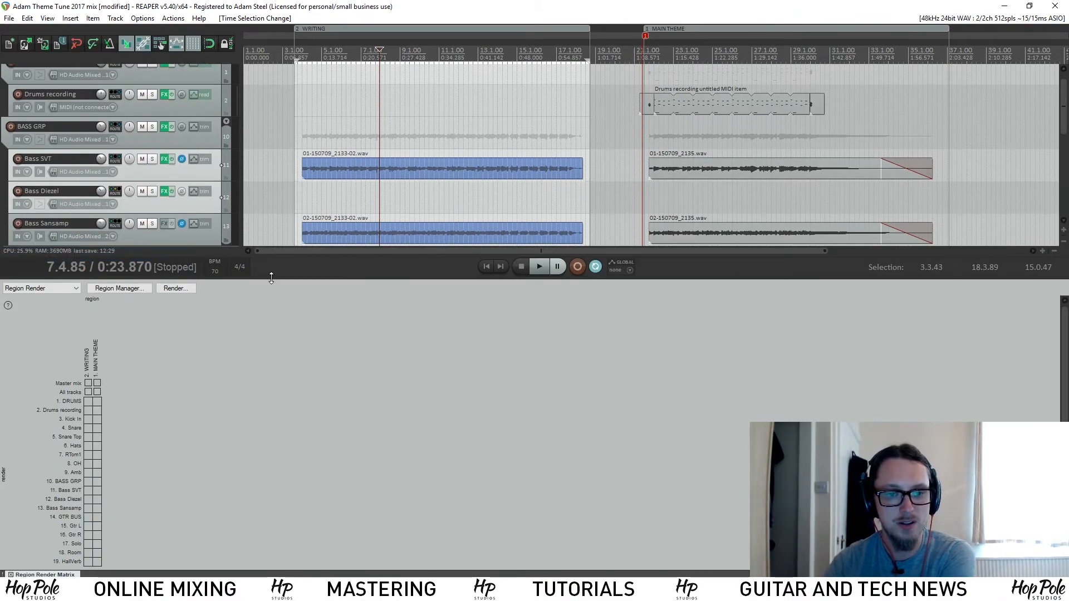
left_click_drag(270, 279, 272, 273)
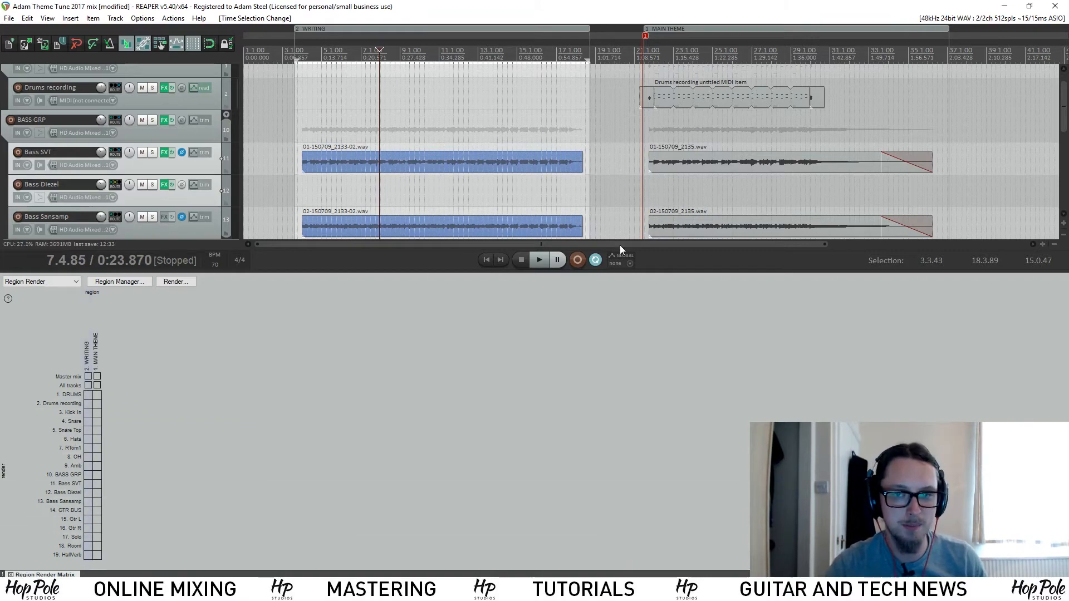
Add five unnamed regions along the timeline after the MAIN THEME region.
scroll(644, 193, "down", 2)
left_click_drag(641, 67, 925, 56)
key("shift+r")
key("shift+r")
scroll(925, 55, "down", 3)
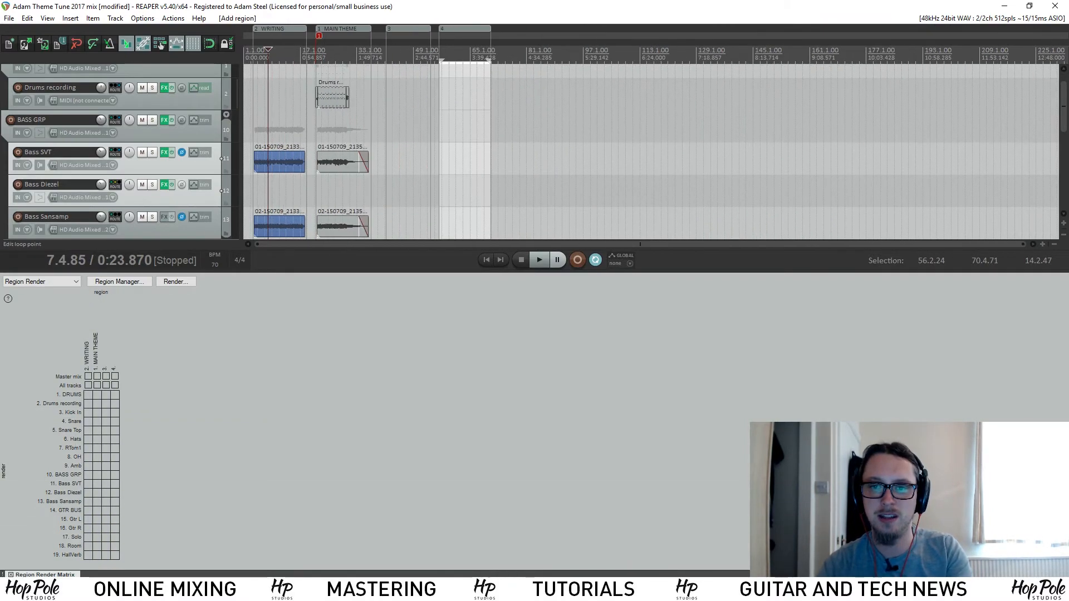
key("shift+r")
left_click_drag(522, 58, 974, 60)
key("shift+r")
key("shift+r")
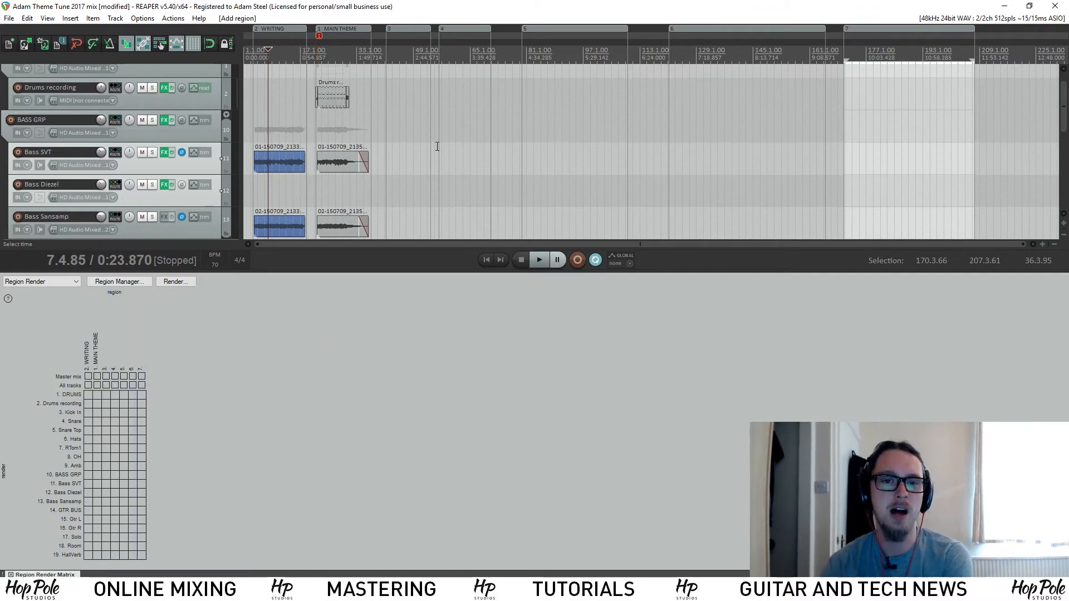
Remove the five unnamed regions, keeping only WRITING and MAIN THEME.
left_click(423, 31, "alt")
left_click(471, 31, "alt")
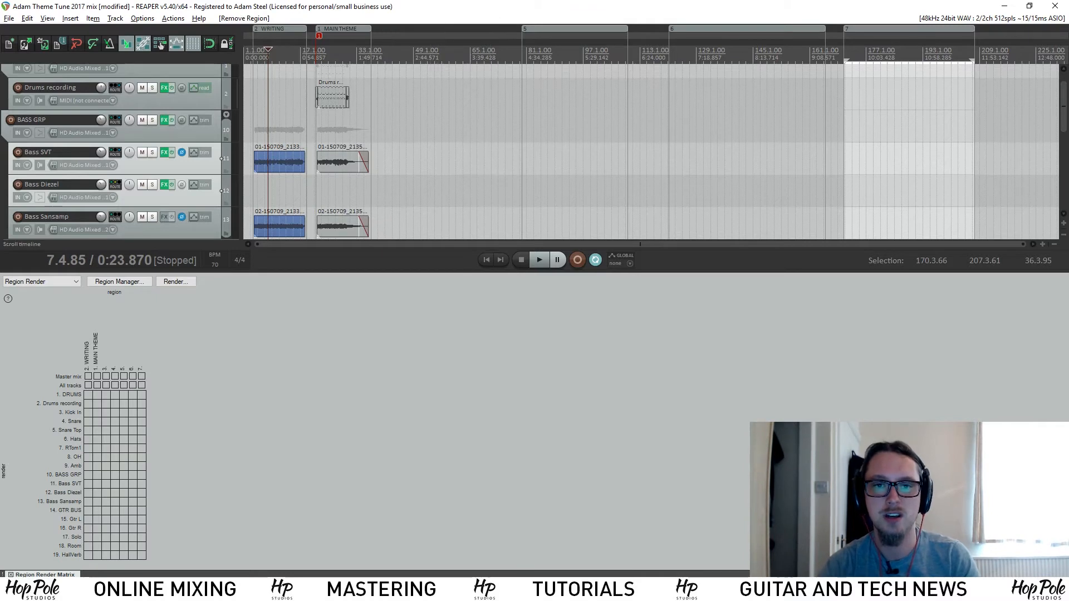
left_click(559, 26, "alt")
left_click(706, 26, "alt")
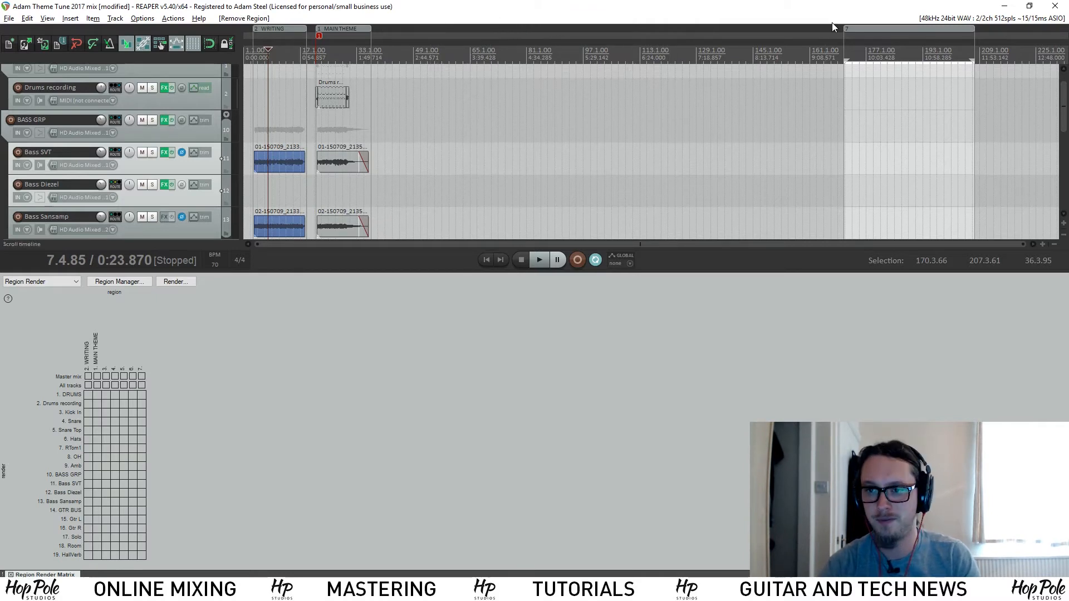
left_click(877, 31)
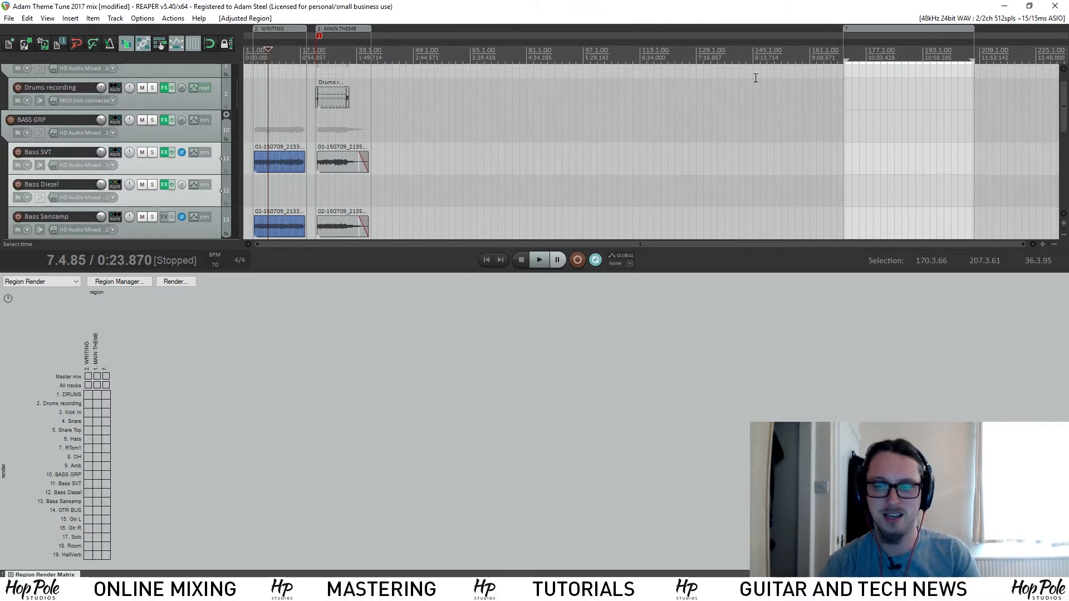
left_click(869, 28, "alt")
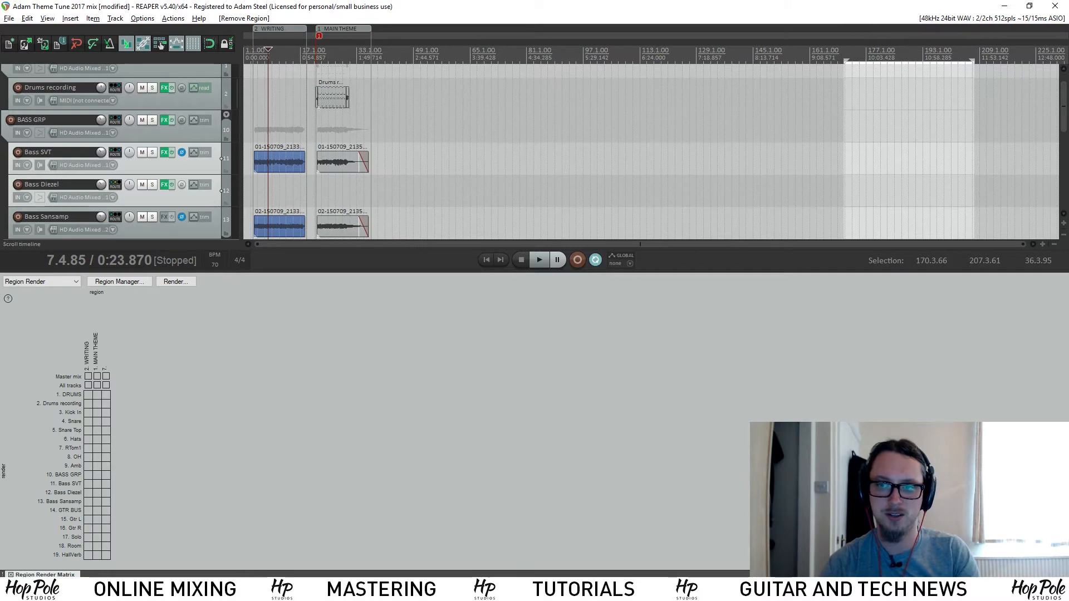
left_click(414, 79)
left_click(343, 78)
scroll(521, 65, "up", 3)
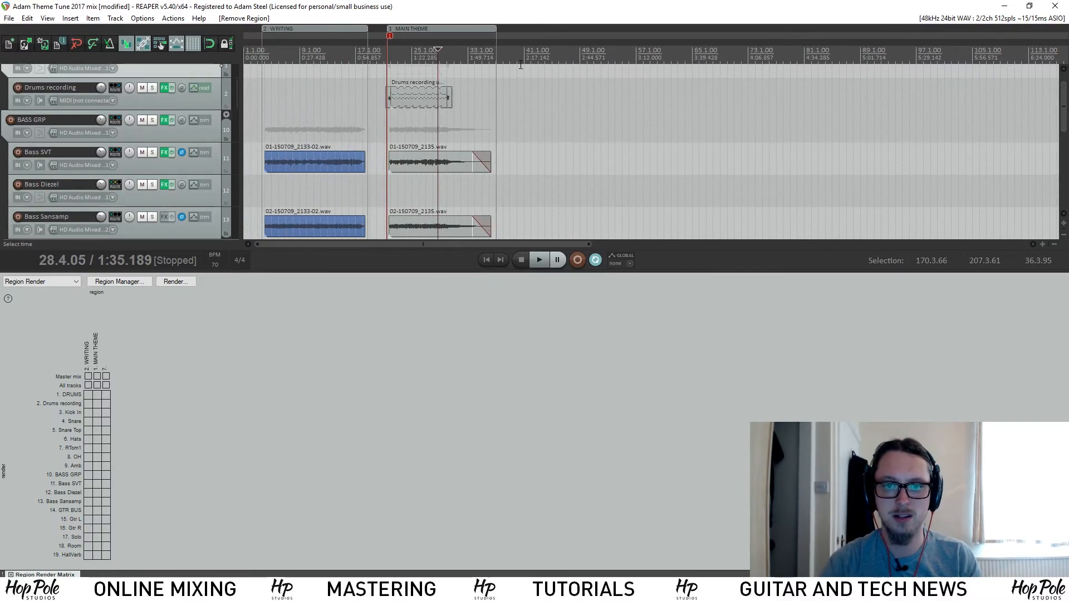
scroll(520, 65, "down", 3)
left_click(396, 67)
scroll(396, 66, "up", 3)
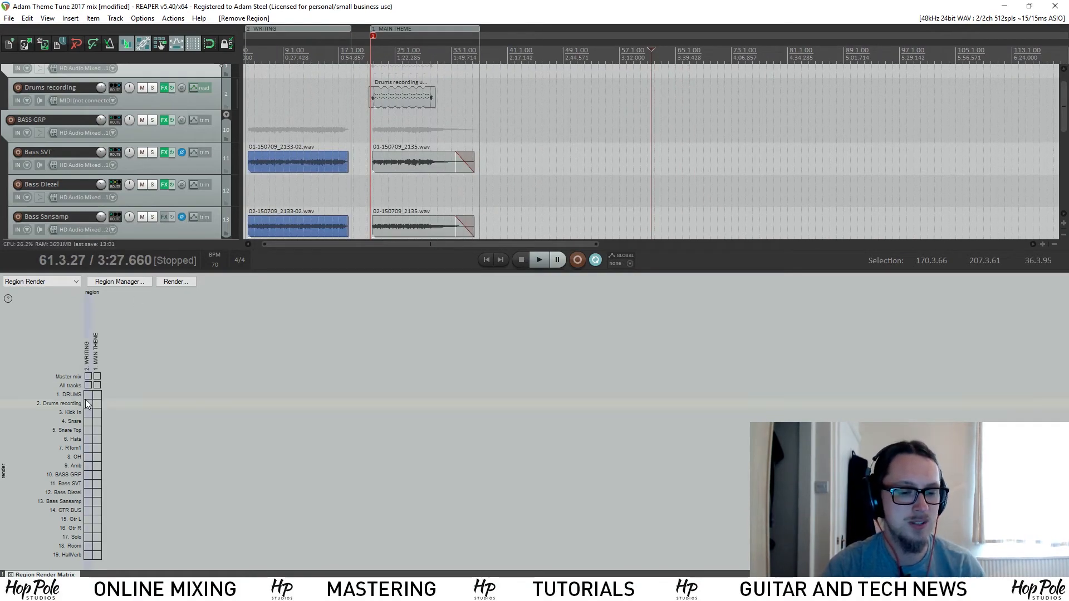
Mark all tracks of the MAIN THEME region and the master mix of both regions for rendering in the region render matrix.
left_click(411, 53)
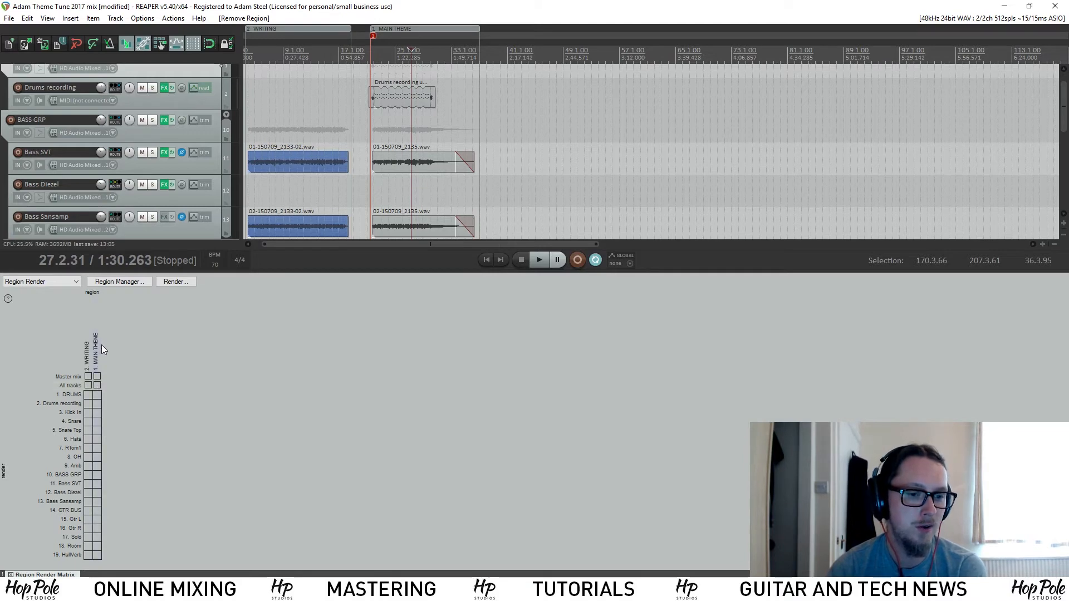
left_click(97, 385)
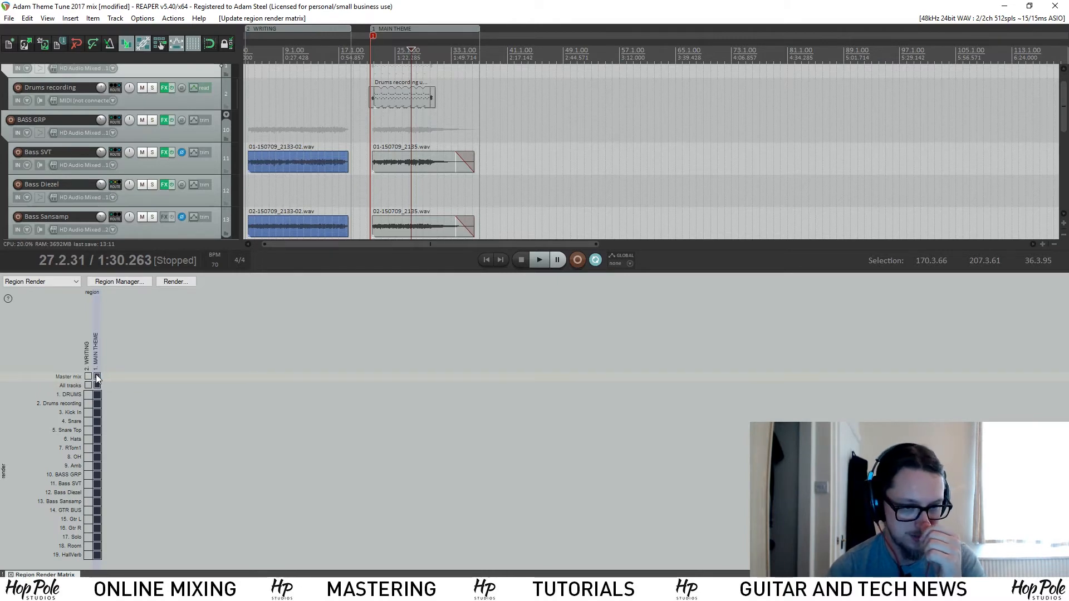
left_click(97, 376)
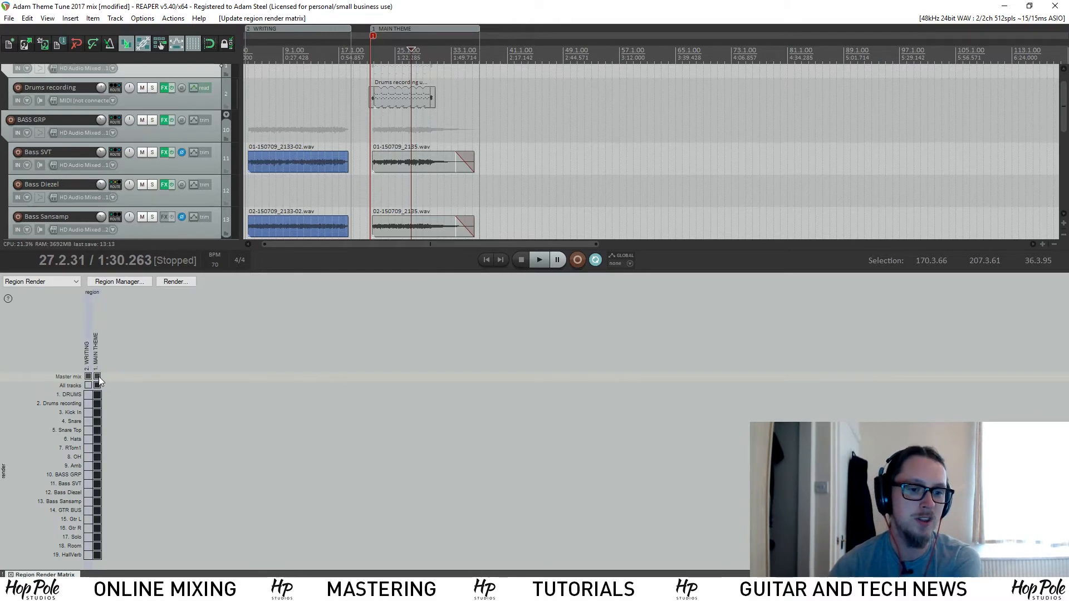
Exclude DRUMS, Drums recording, BASS GRP, GTR BUS, Room and HallVerb from the MAIN THEME render, keeping Solo included.
left_click(98, 394)
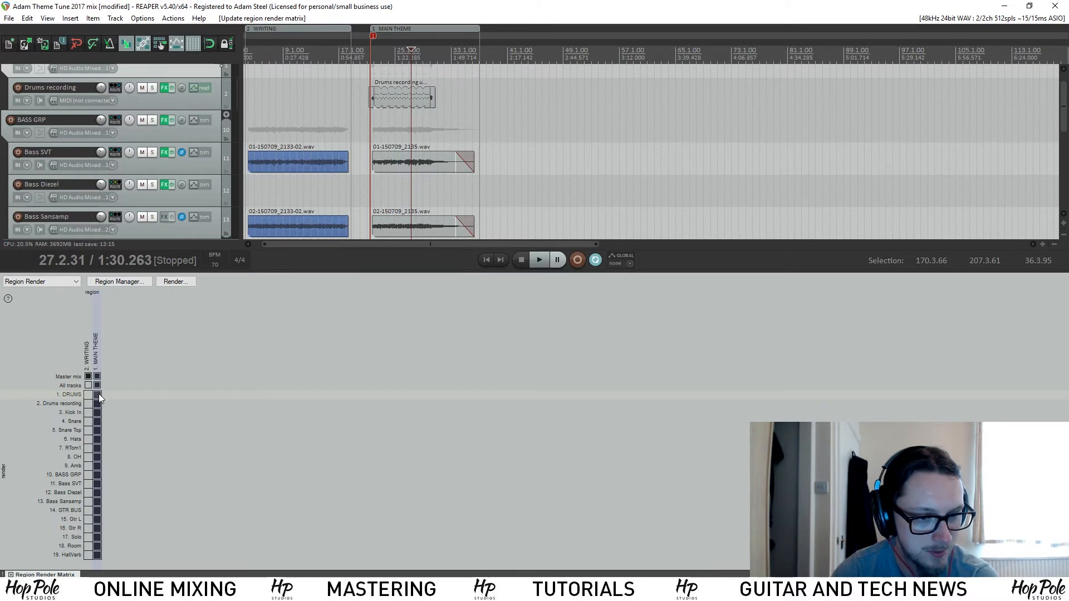
left_click(96, 403)
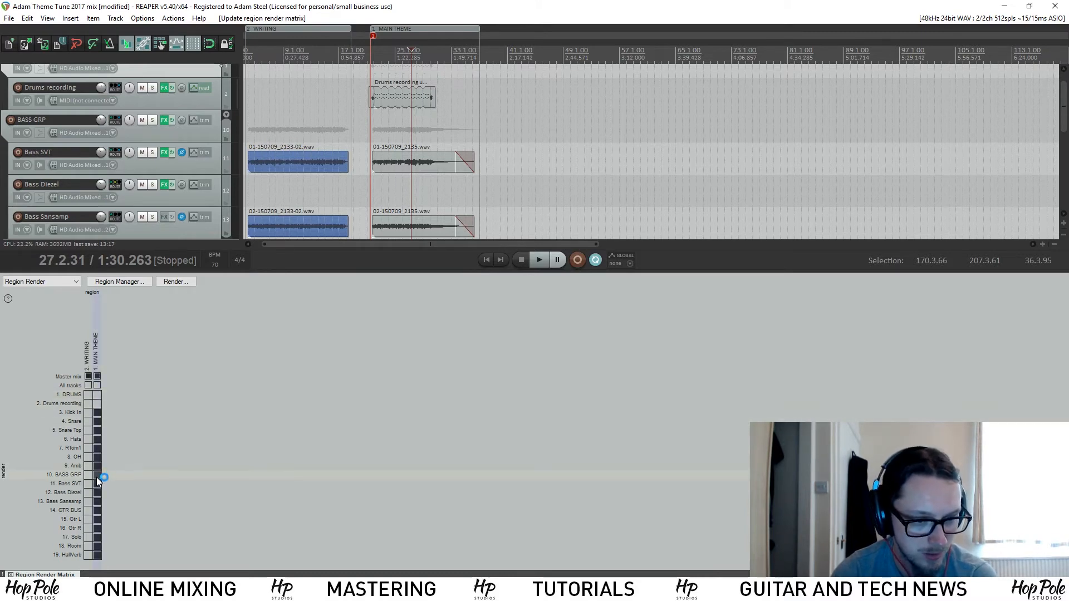
left_click(99, 509)
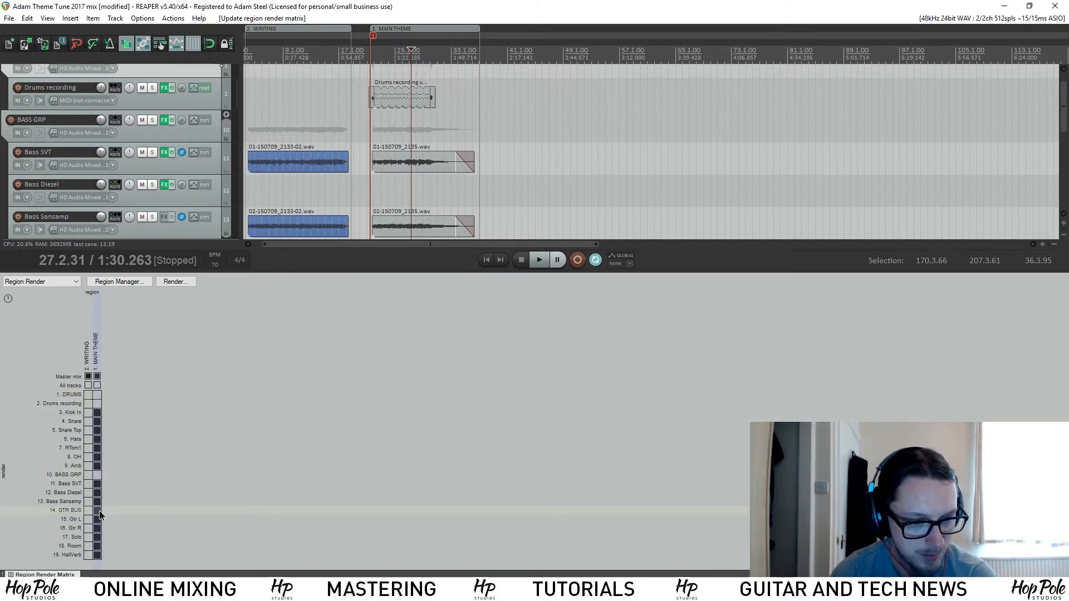
left_click(99, 538)
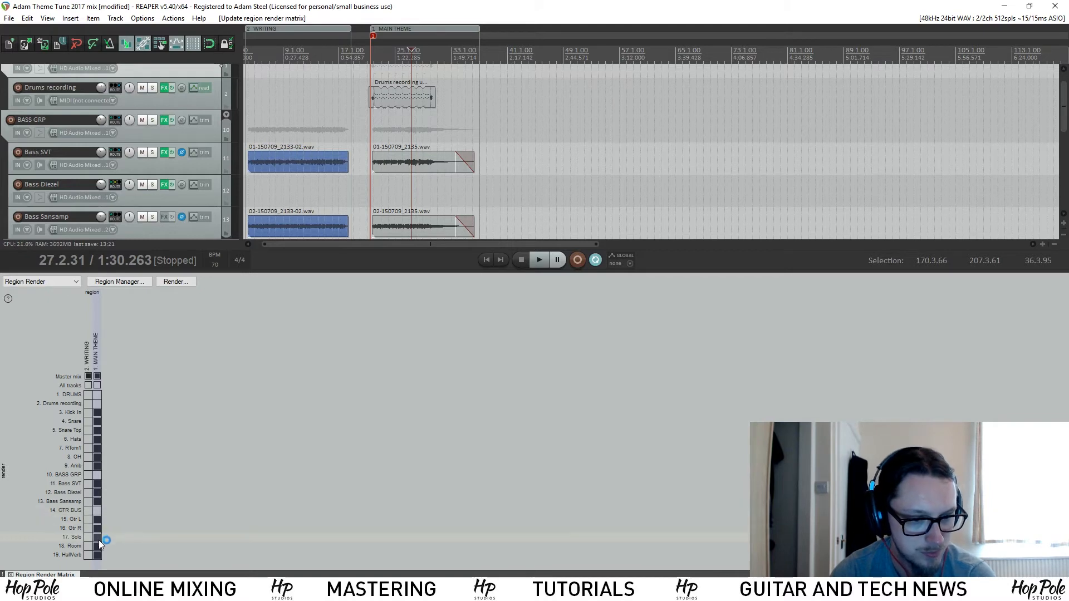
left_click(98, 546)
left_click(98, 554)
left_click(99, 537)
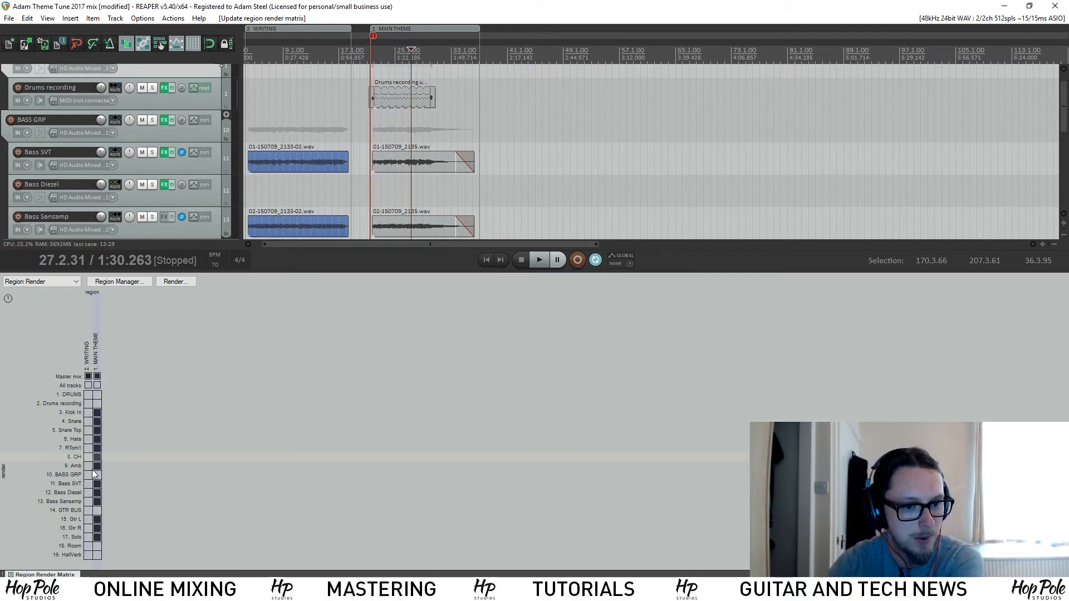
Mark Bass SVT, Bass Diezel and Bass Sansamp for rendering in the WRITING region.
left_click(88, 483)
left_click(88, 501)
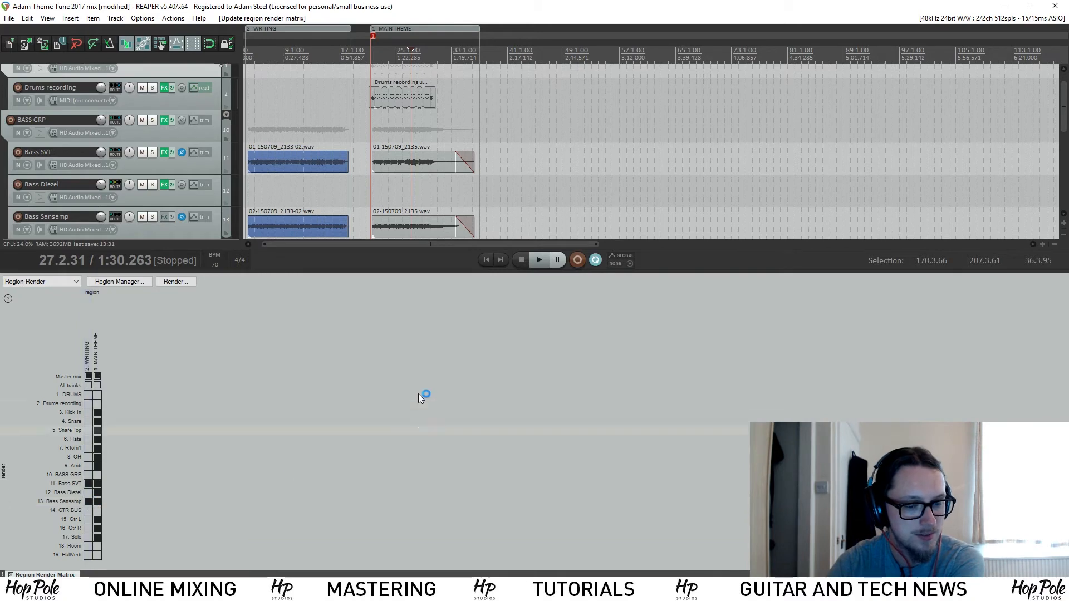
left_click(88, 493)
Play the project briefly from within the WRITING region and stop playback.
left_click(286, 139)
key("space")
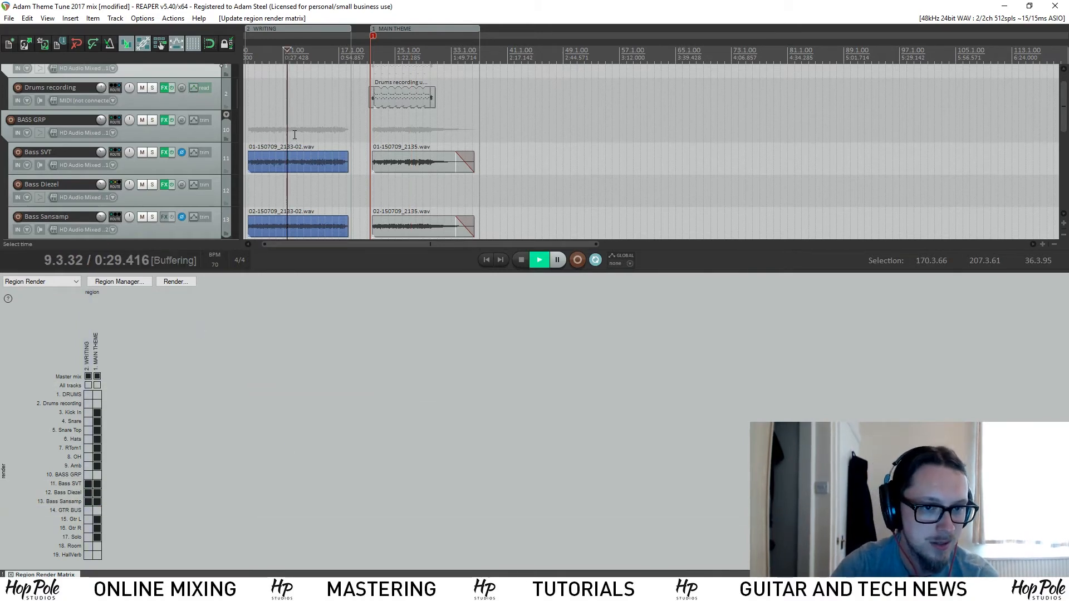
key("space")
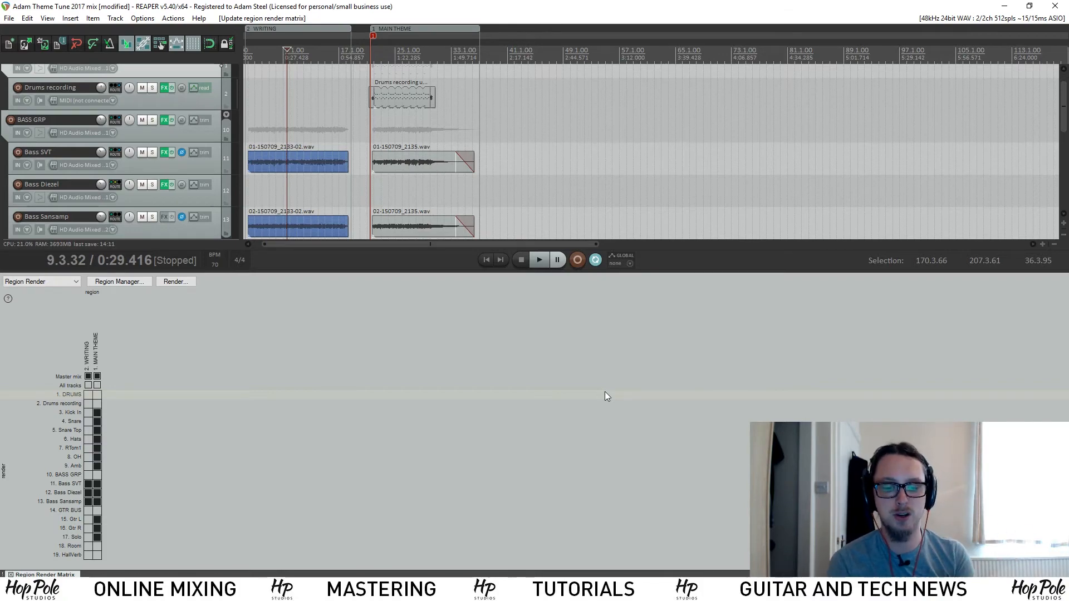
Set the render source to Region render matrix and review the list of output files.
left_click(9, 18)
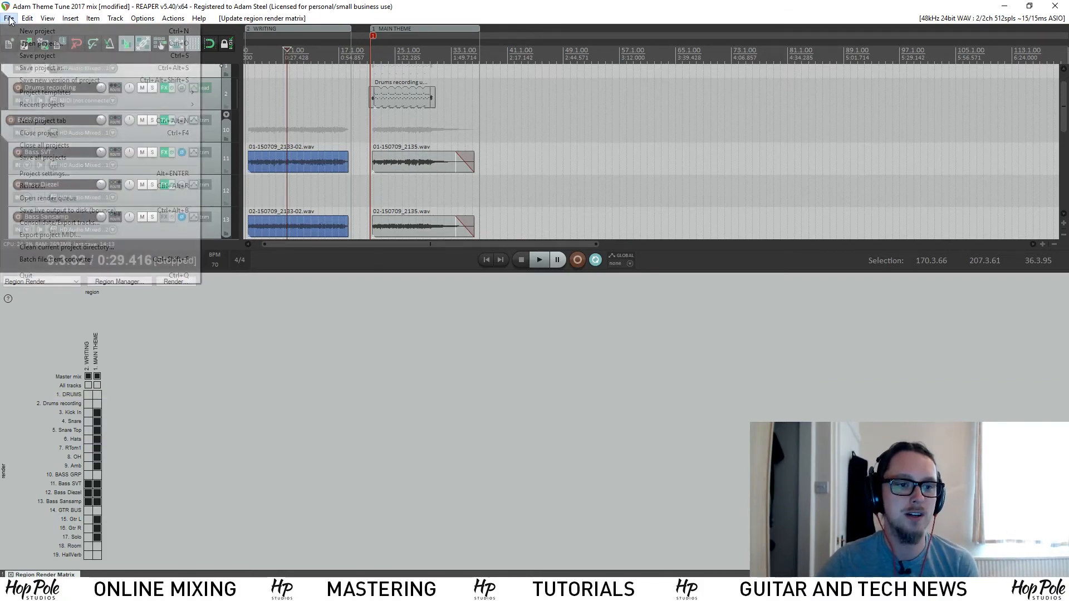
left_click(89, 186)
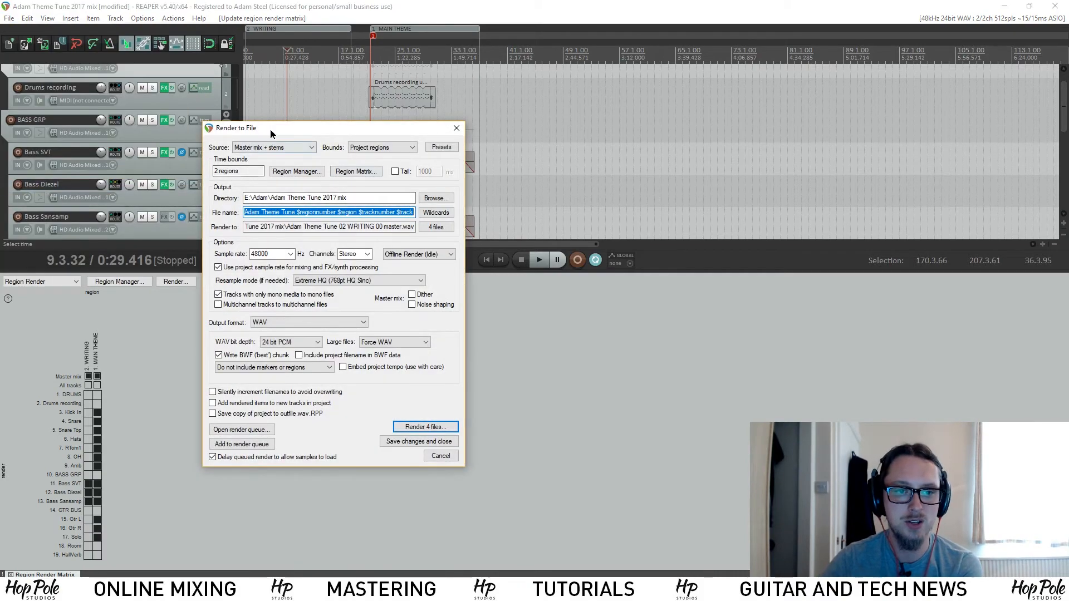
left_click_drag(269, 129, 362, 138)
left_click(380, 158)
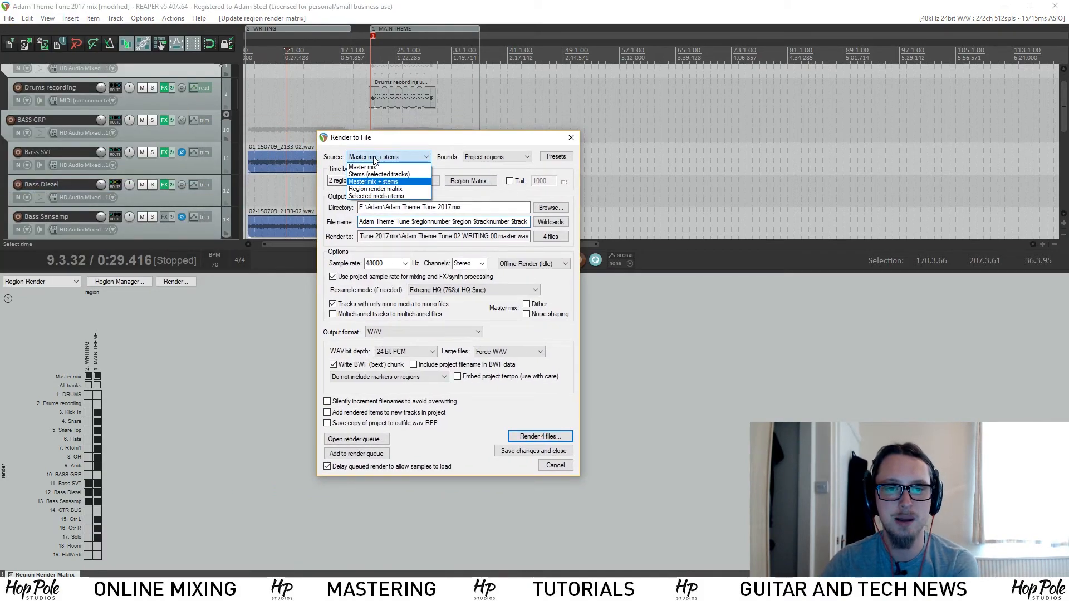
left_click(362, 188)
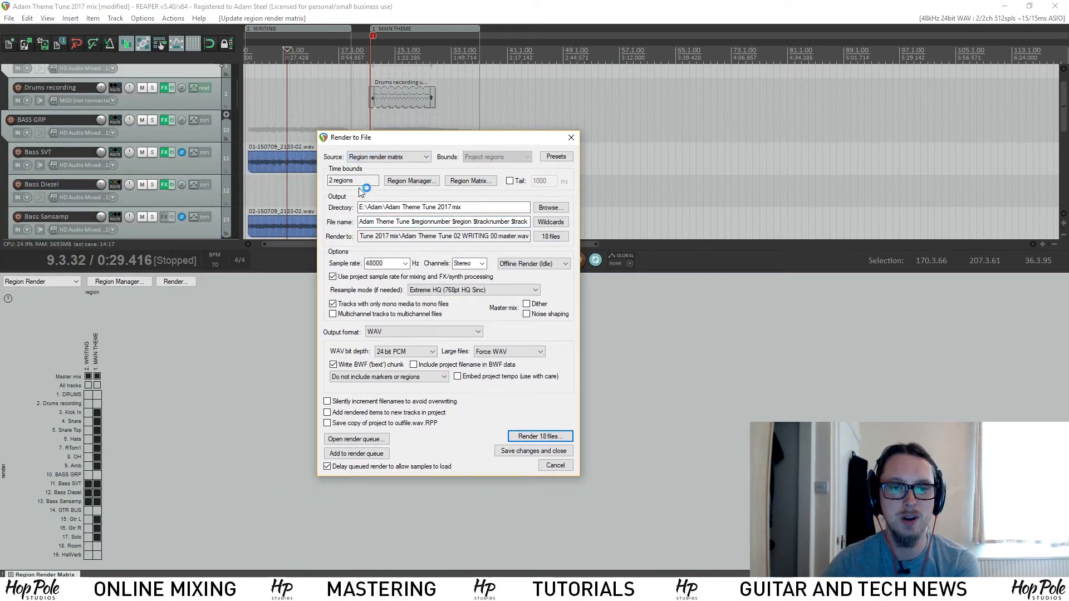
left_click(548, 239)
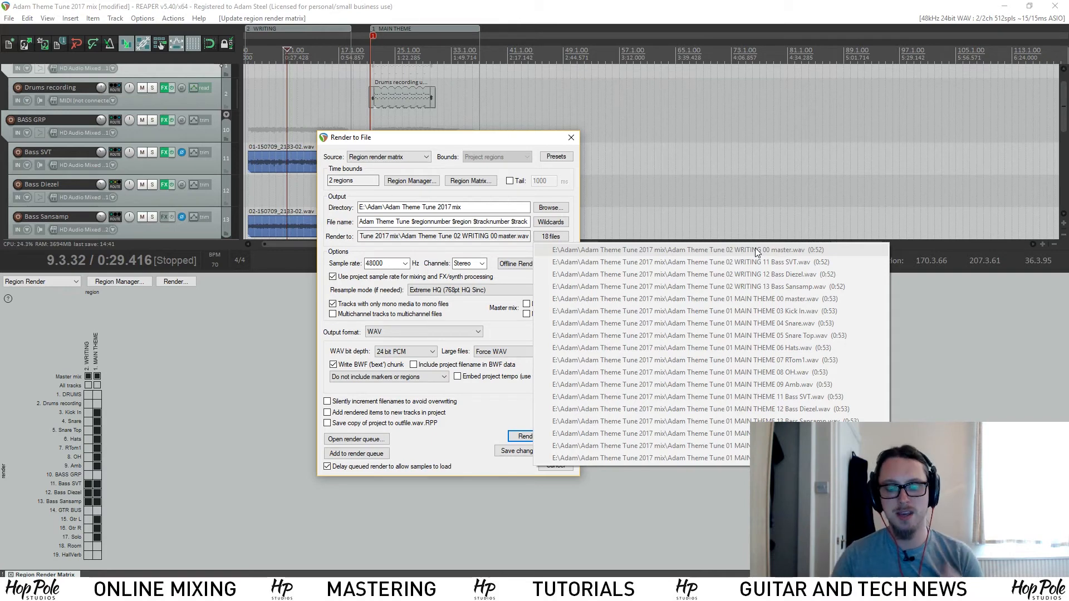
left_click(473, 220)
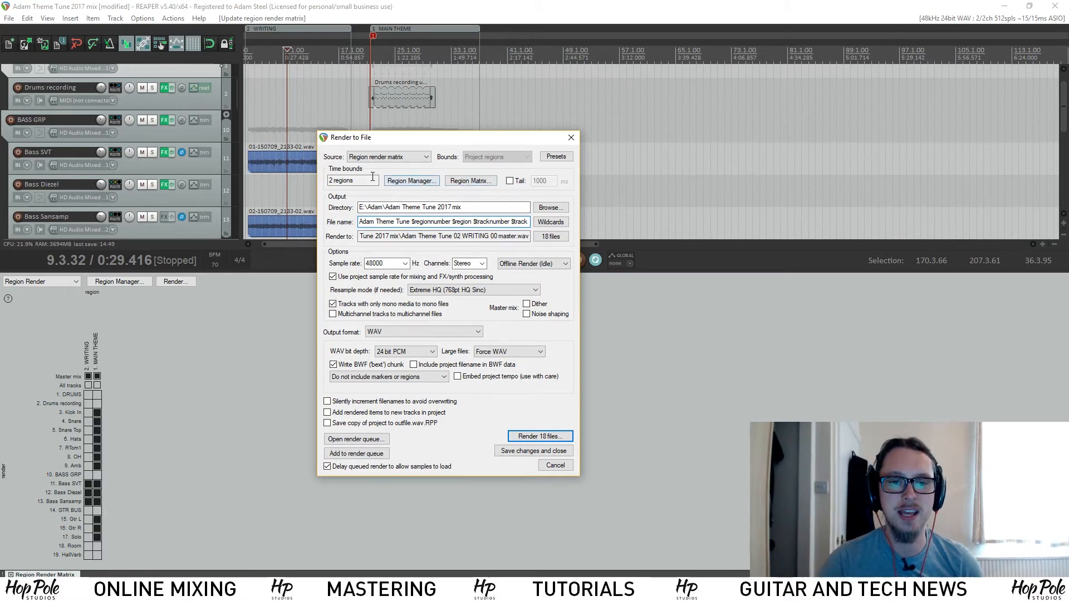
Examine the render matrix assignments of the WRITING and MAIN THEME regions in the region manager, and close it.
left_click(414, 182)
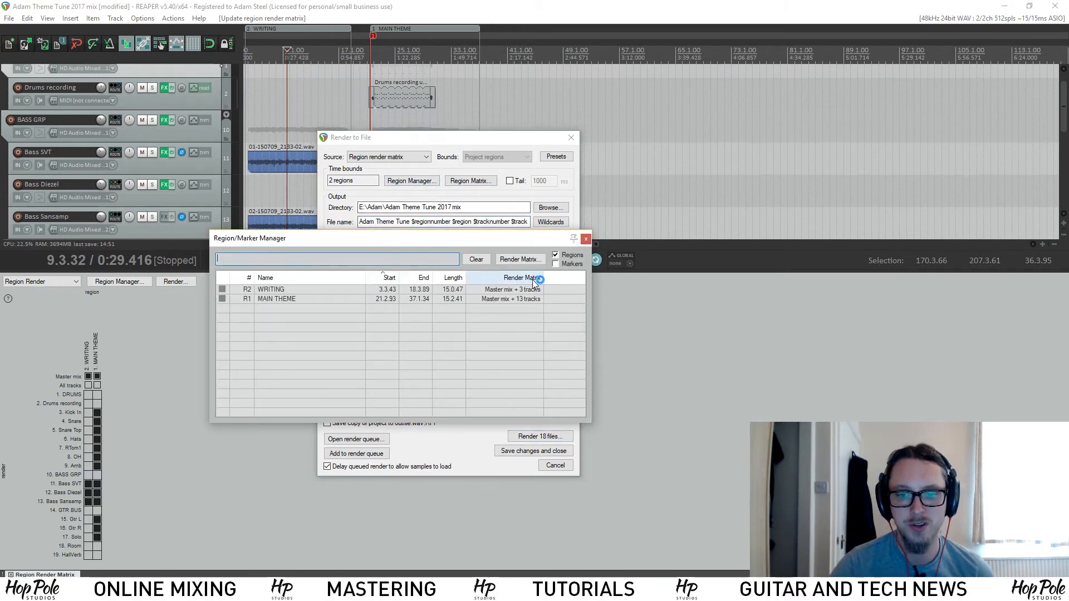
left_click(472, 299)
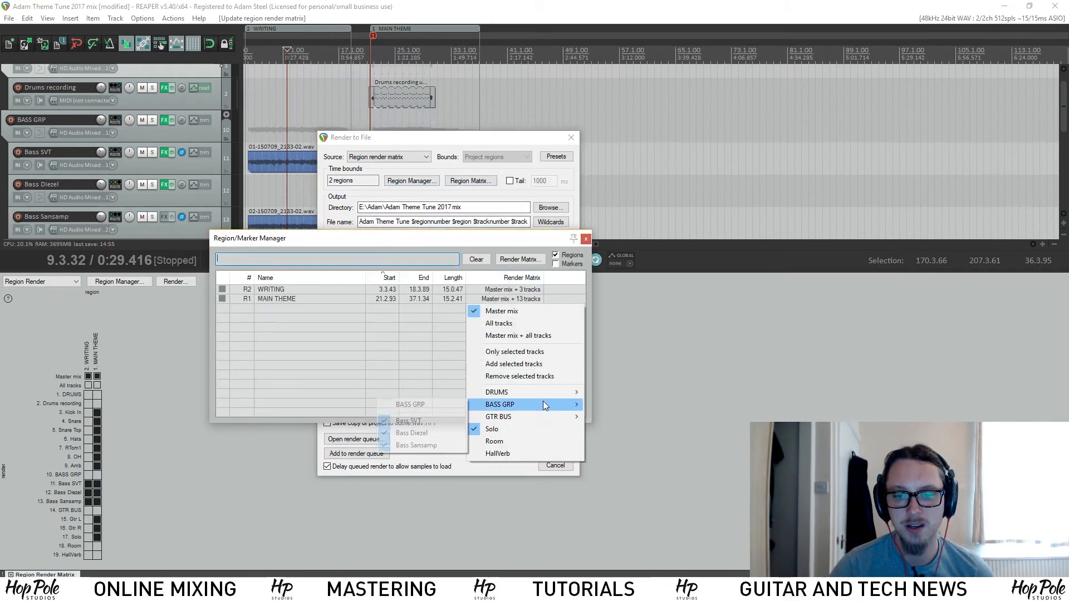
left_click(519, 291)
mouse_move(513, 384)
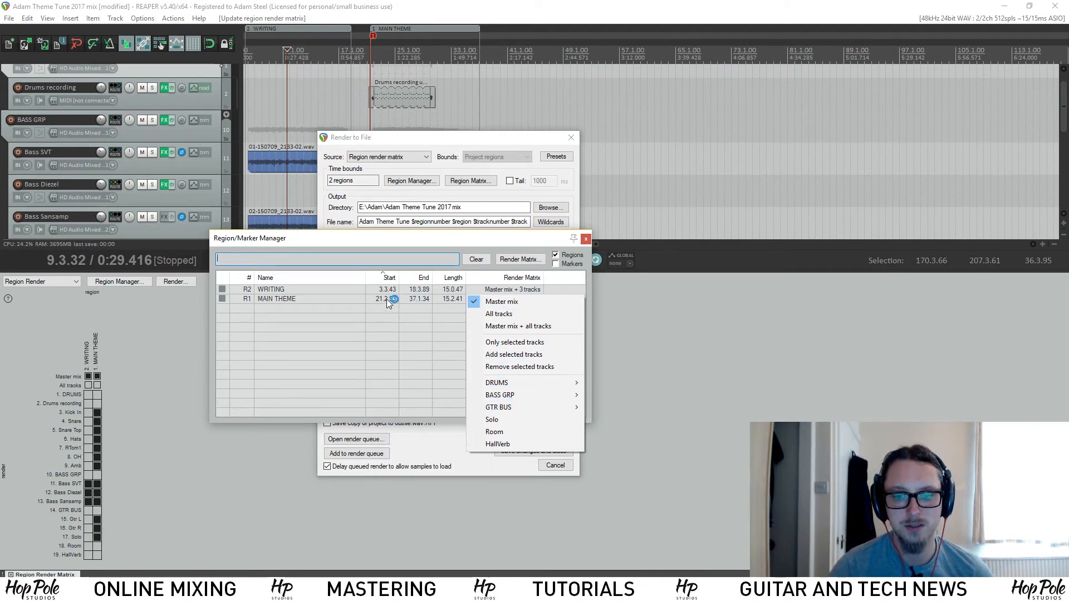
left_click(321, 298)
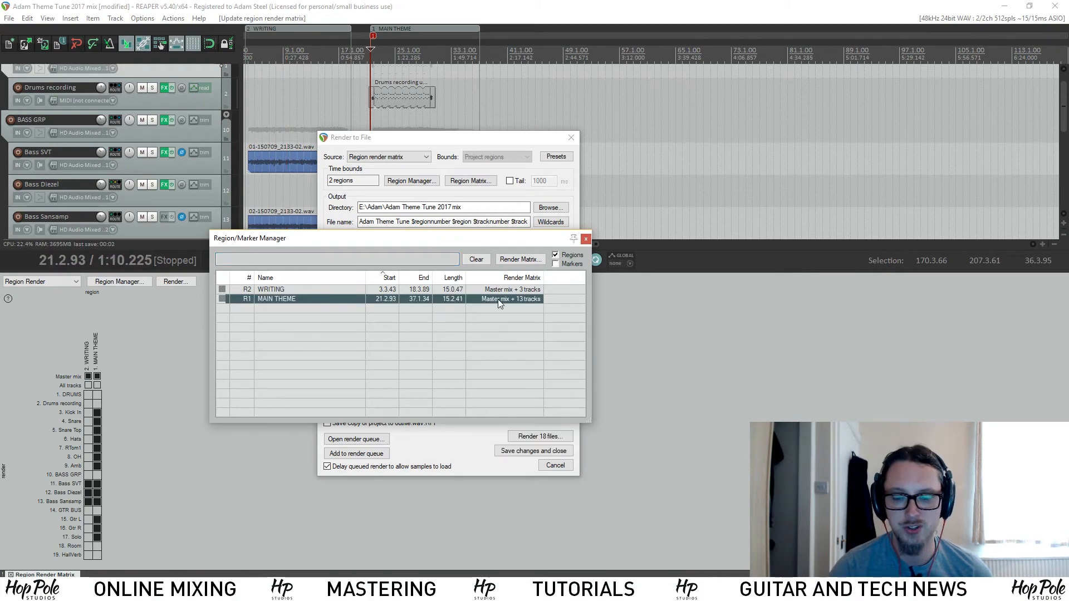
left_click(584, 239)
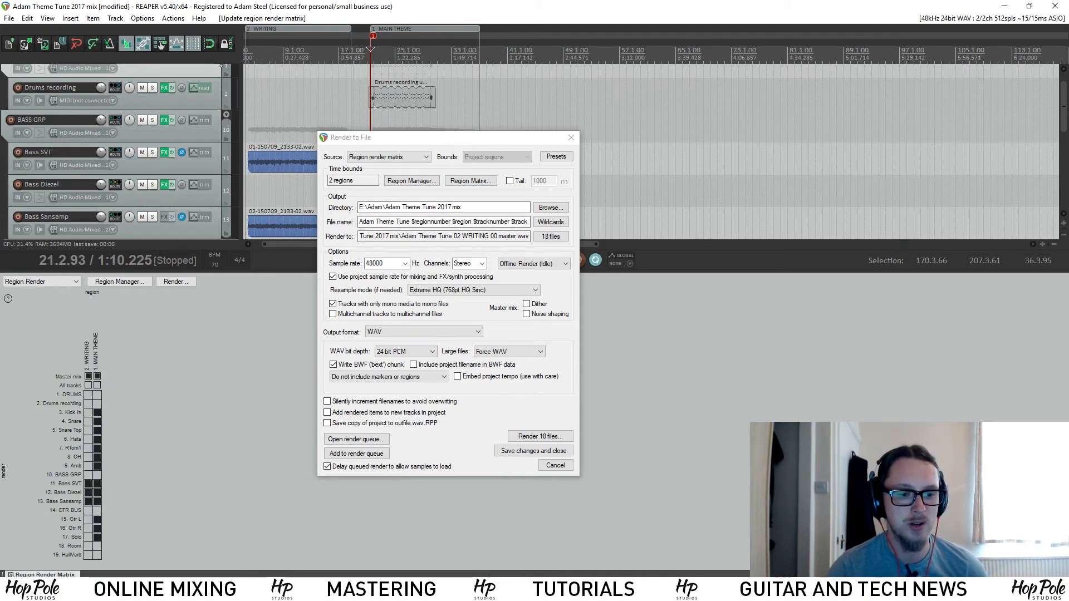
Close the region render matrix and review the render's file name wildcards and list of output files.
left_click(471, 181)
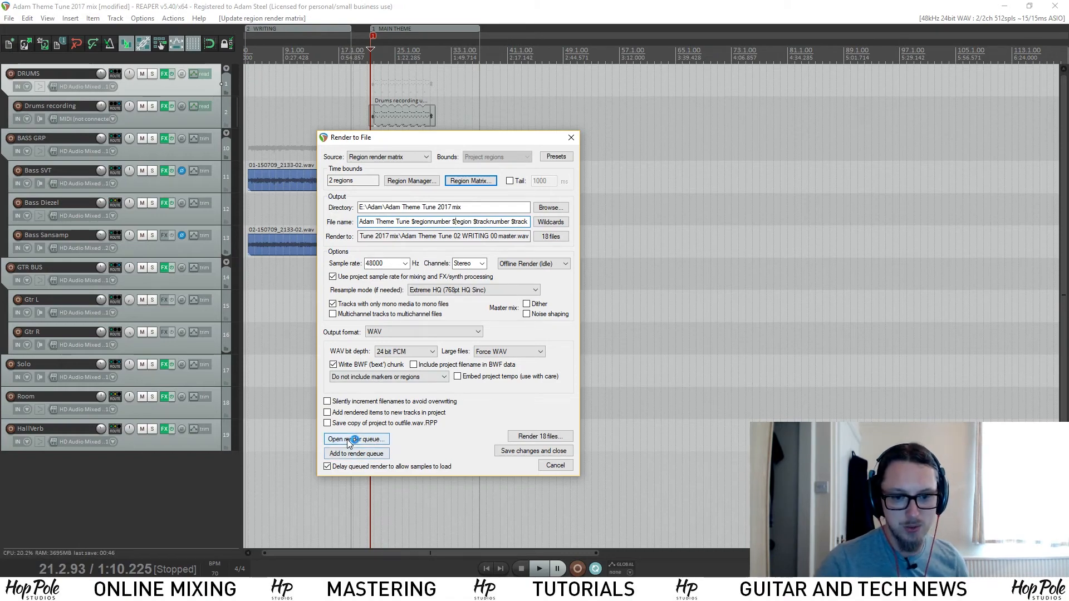
left_click_drag(444, 222, 528, 223)
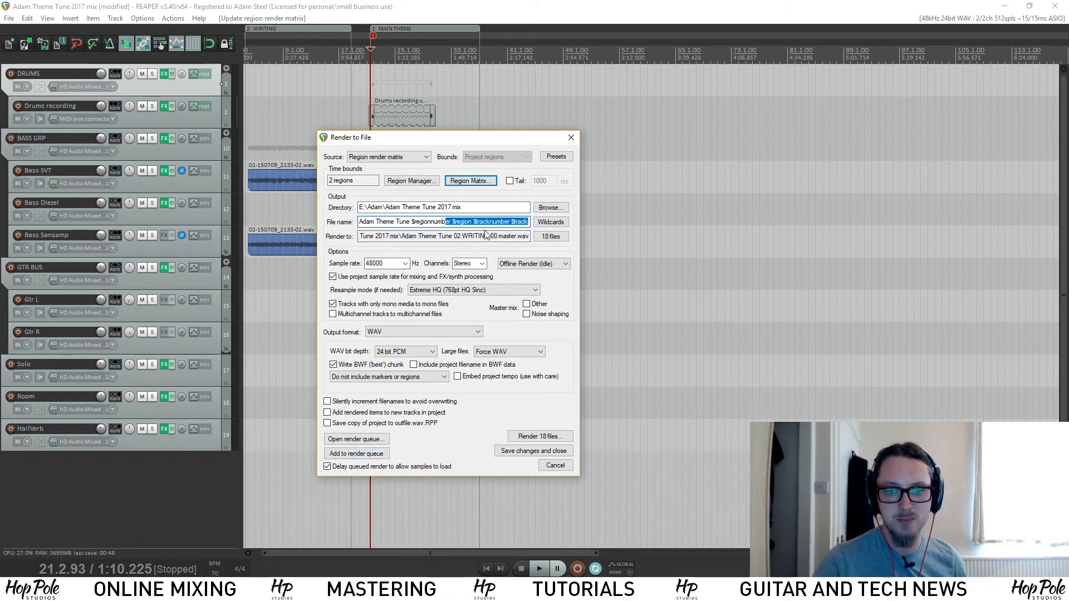
left_click(490, 208)
left_click(551, 237)
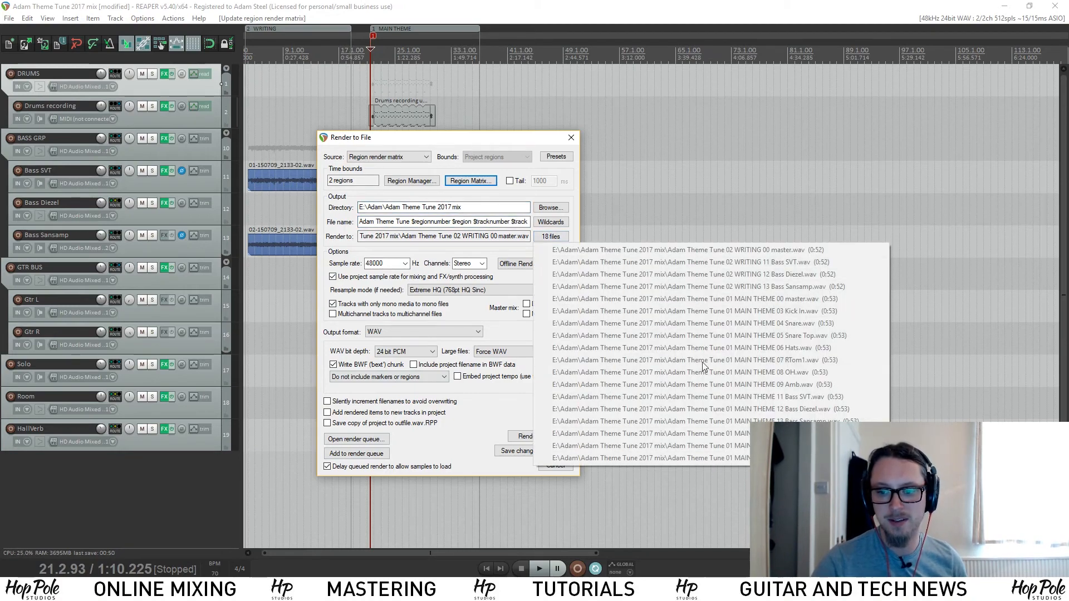
left_click(392, 263)
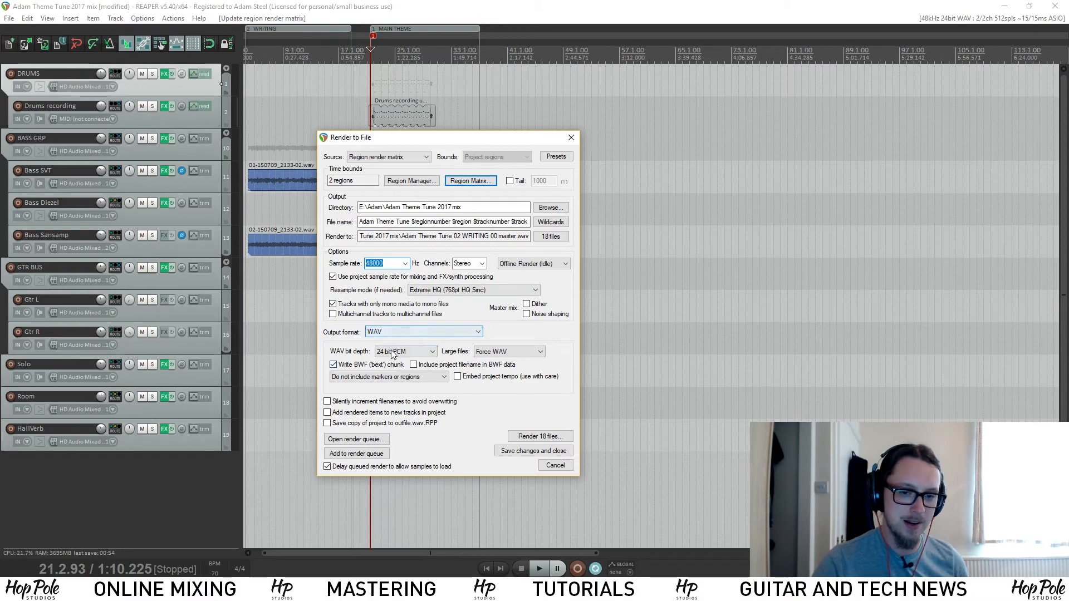
left_click(437, 221)
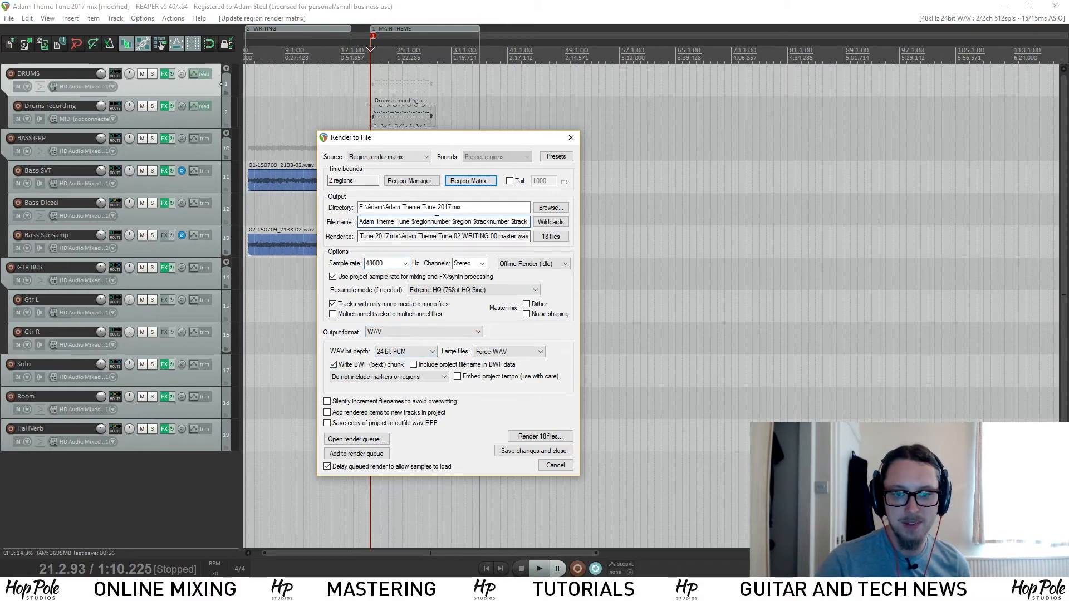
Add the region matrix render to the render queue with a 30-second delay, overwriting the existing files.
left_click(359, 454)
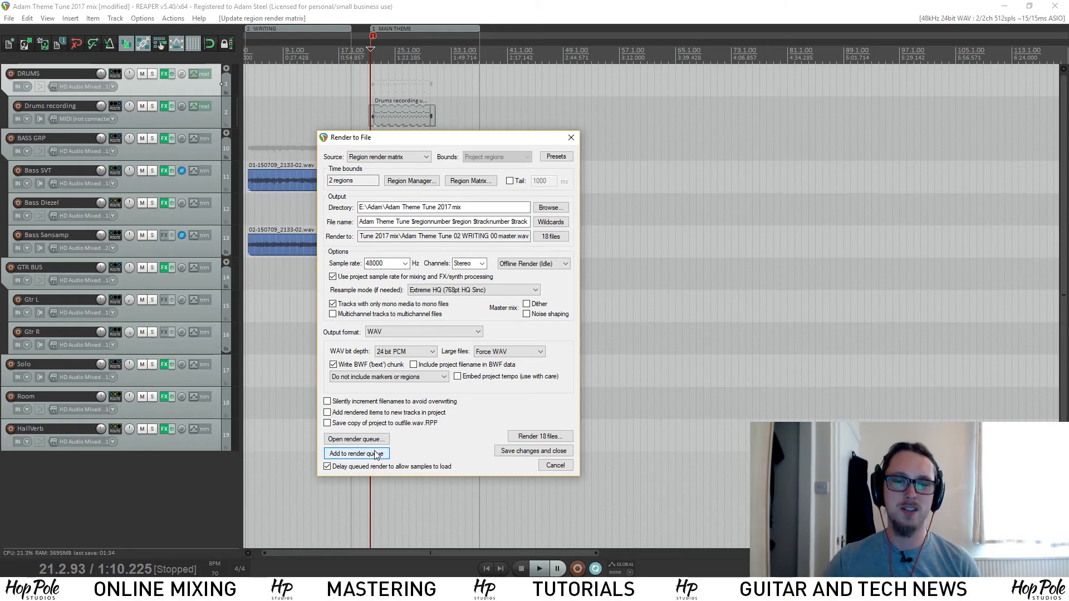
left_click(376, 455)
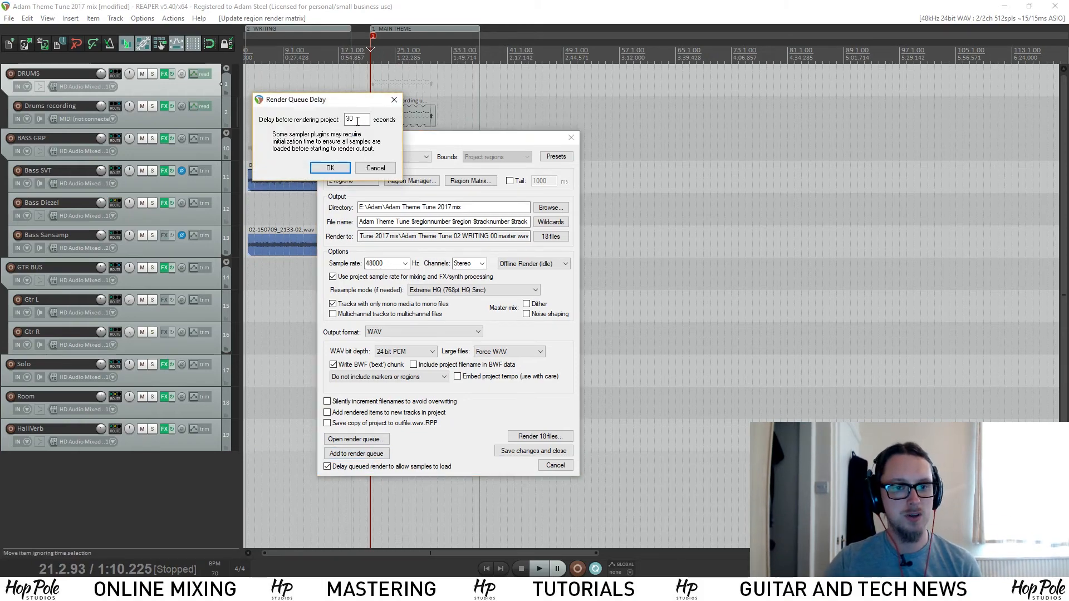
left_click(330, 167)
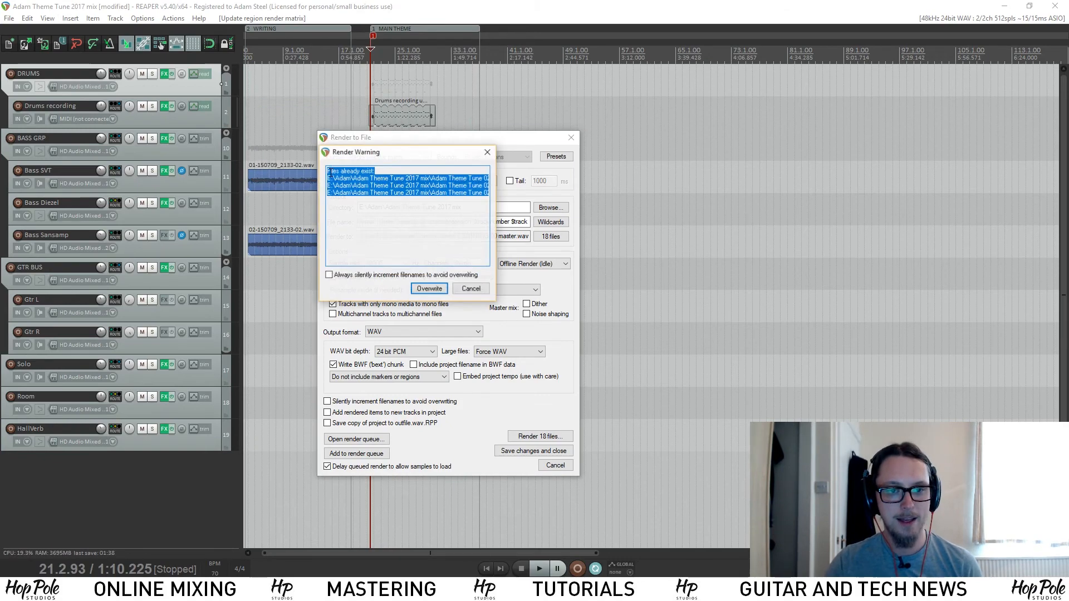
left_click(429, 289)
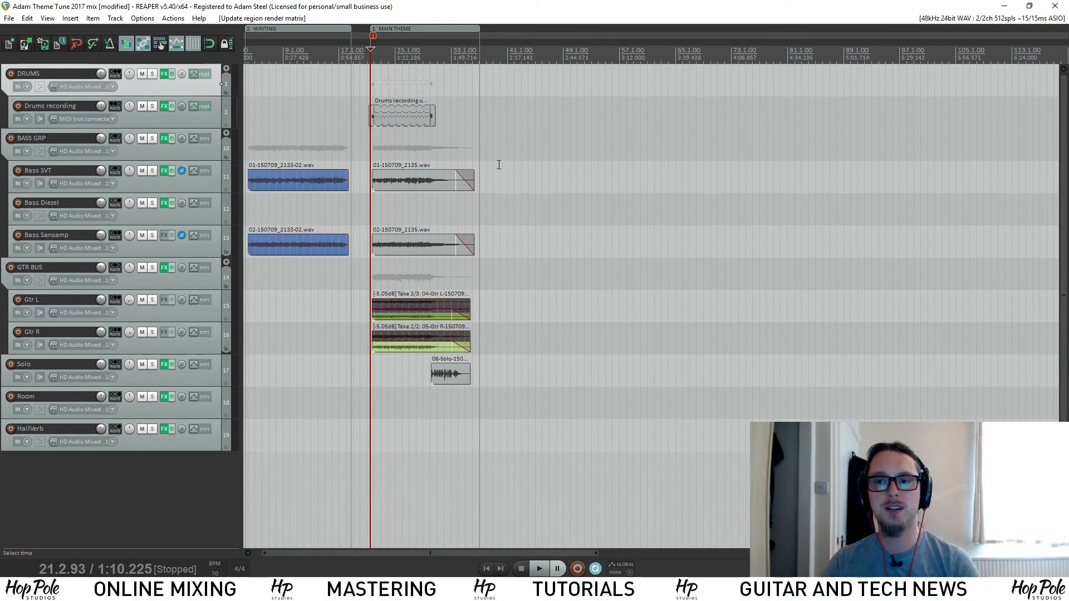
Open the render queue, widen its window and Render Target column to read the queued job's full path, and close it.
left_click(9, 18)
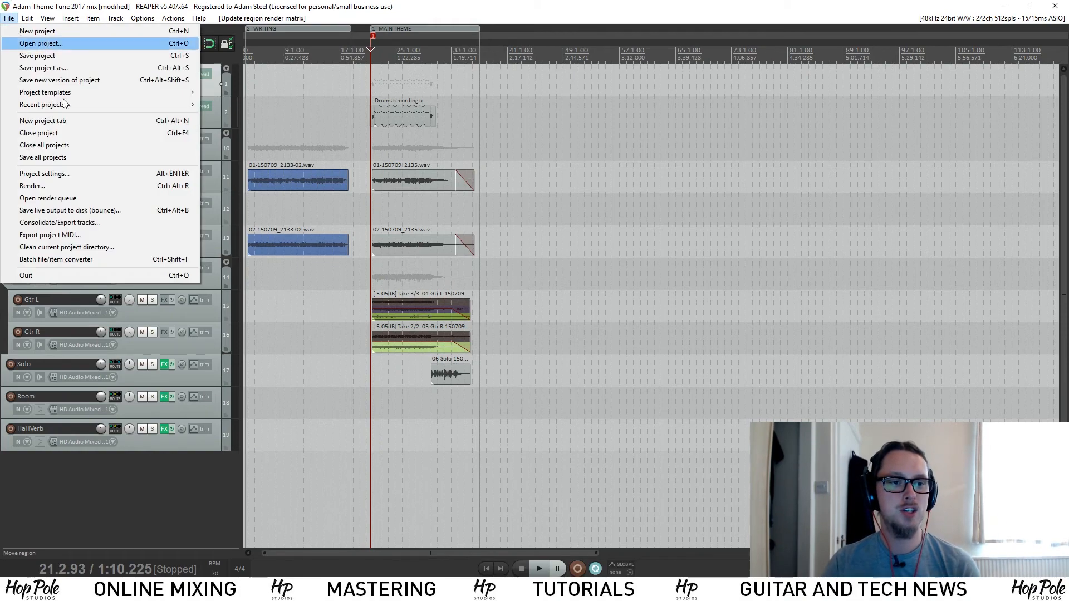
left_click(56, 198)
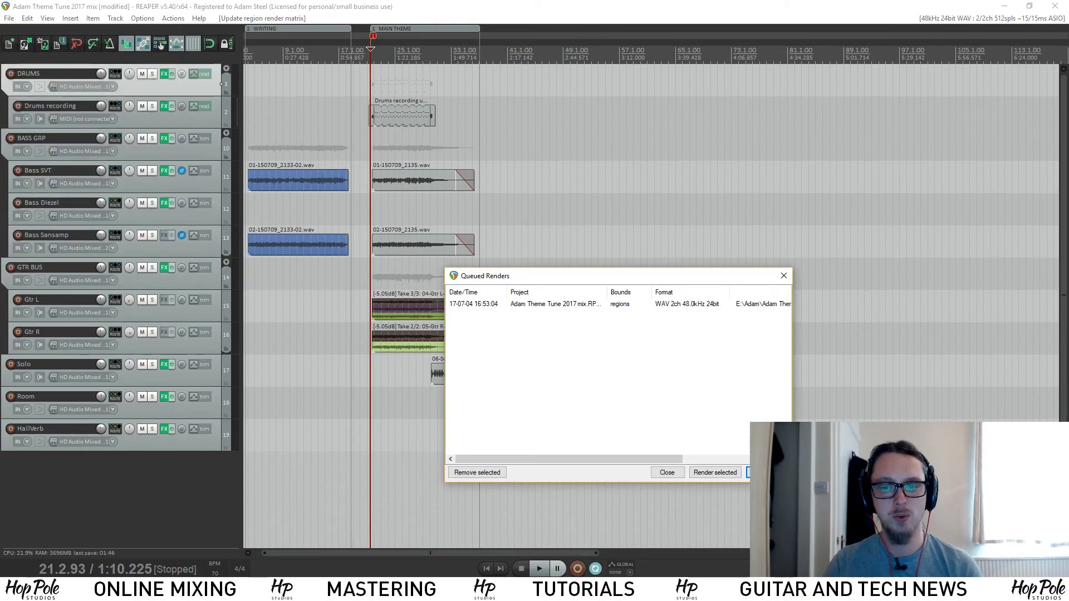
left_click_drag(791, 482, 1010, 472)
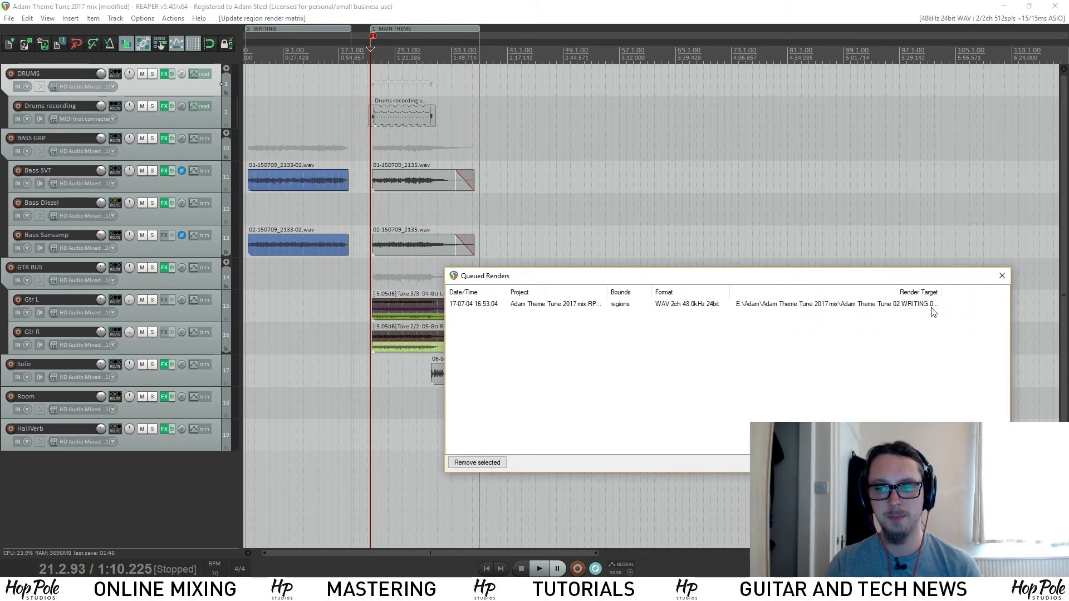
left_click_drag(945, 292, 1005, 291)
left_click(986, 306)
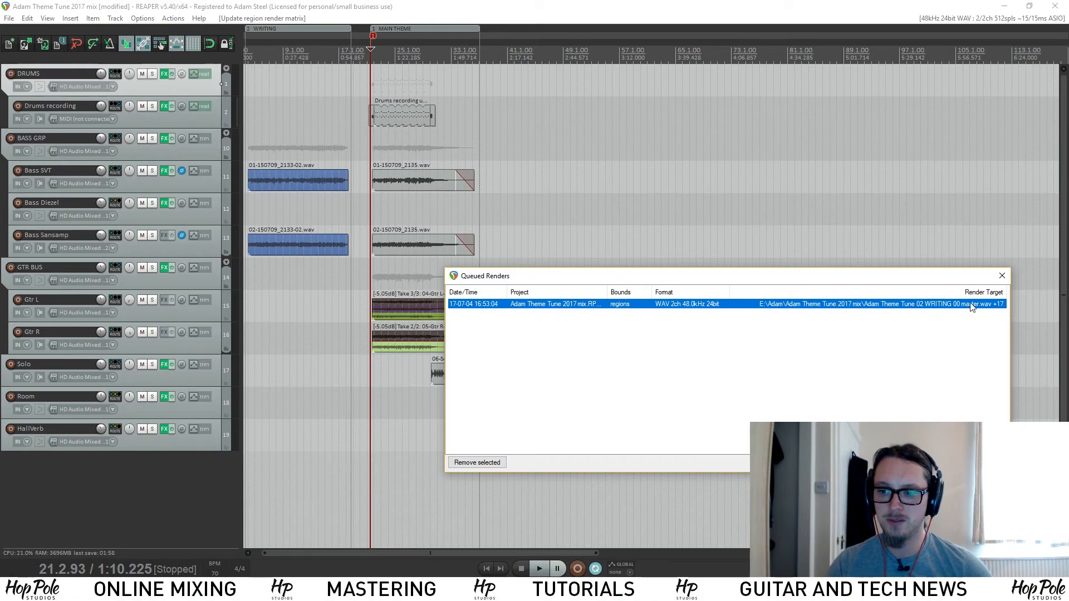
left_click(906, 338)
left_click(985, 462)
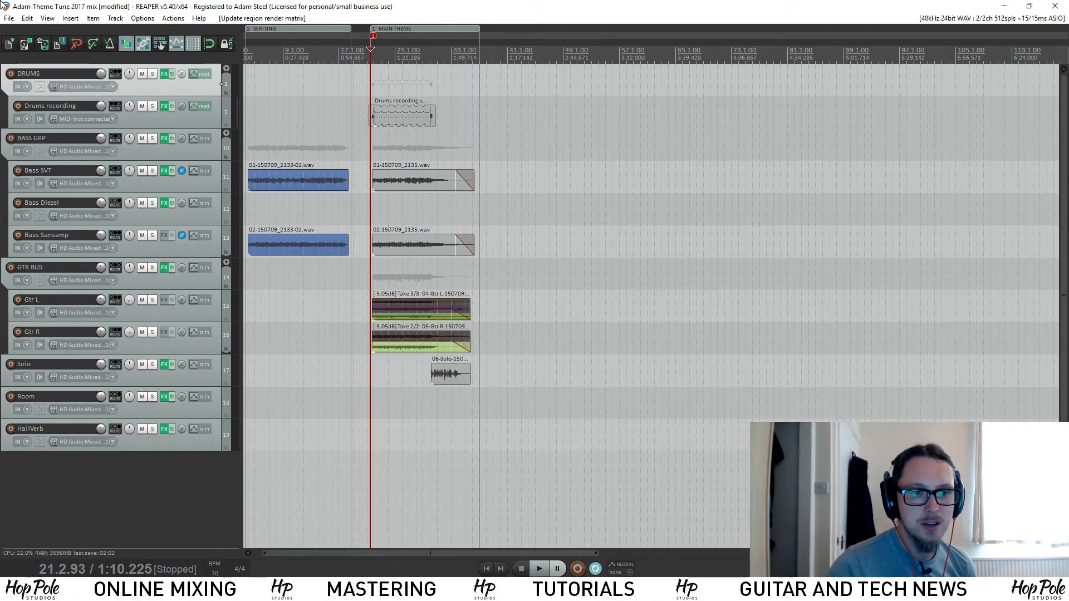
Reopen the render queue, examine the queued Adam Theme Tune 2017 mix job, and close the queue.
left_click(11, 19)
left_click(376, 5)
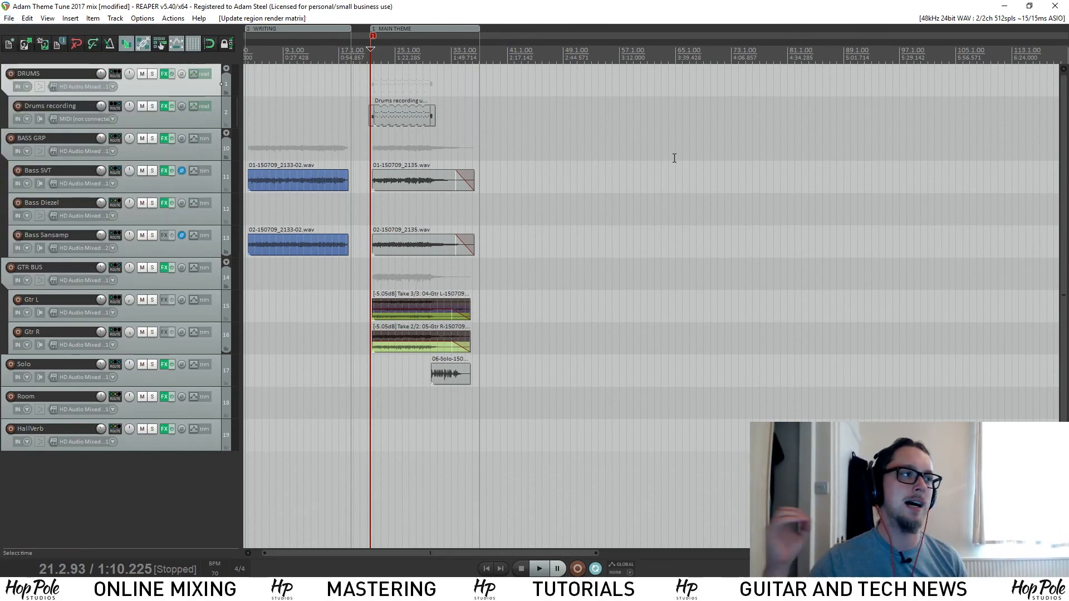
left_click(9, 18)
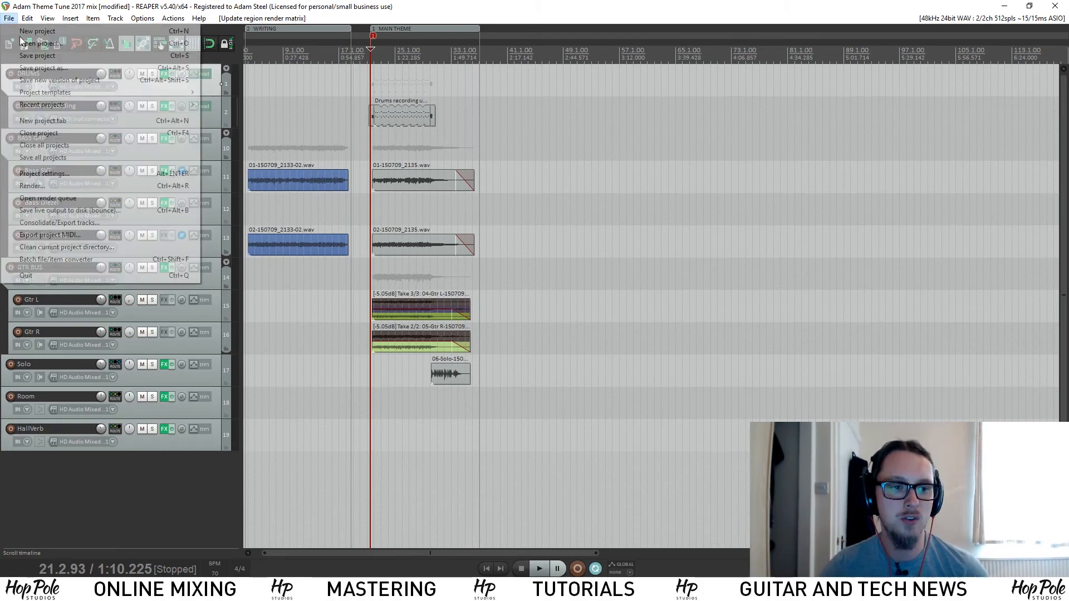
left_click(48, 199)
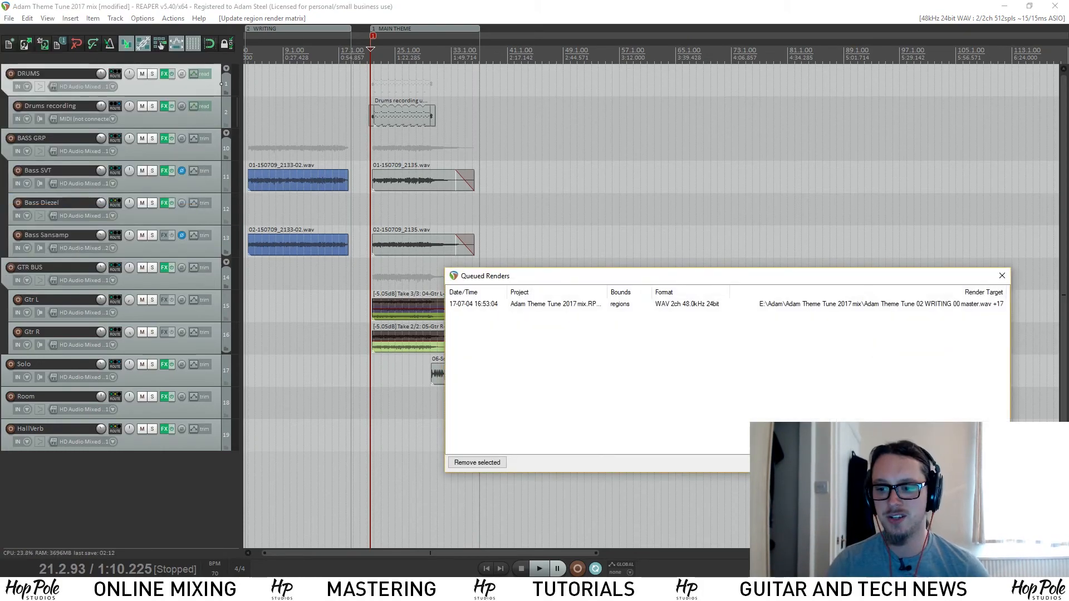
left_click(565, 305)
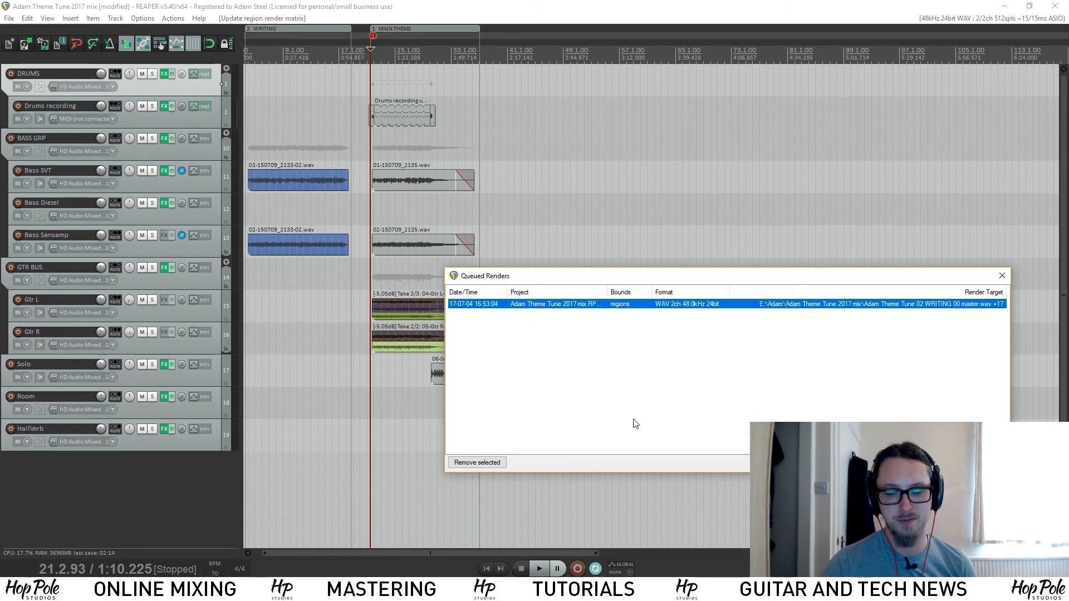
left_click(904, 396)
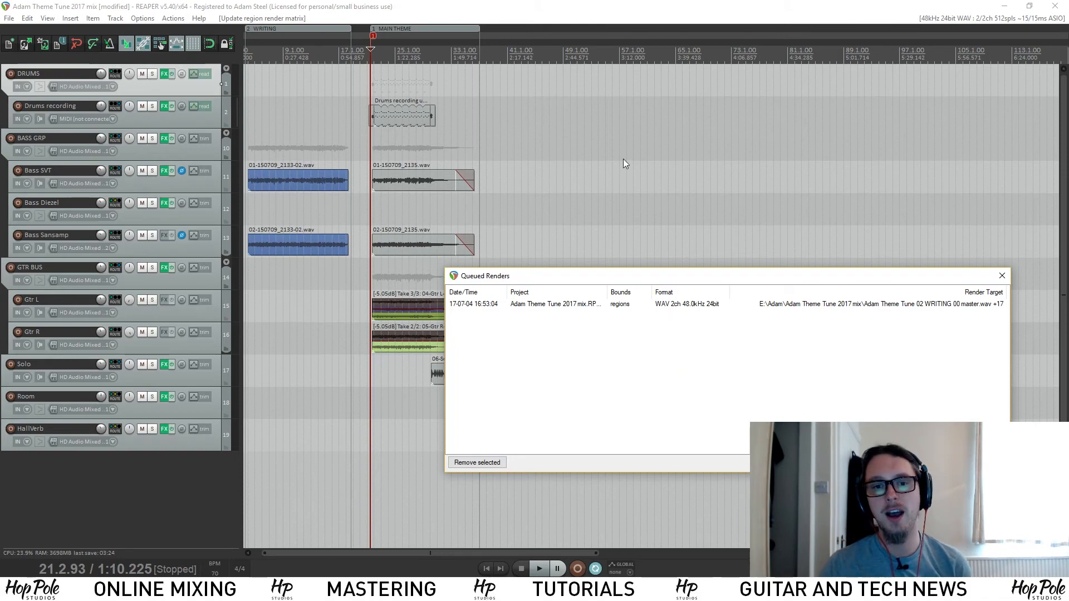
scroll(626, 172, "up", 3)
scroll(646, 160, "down", 1)
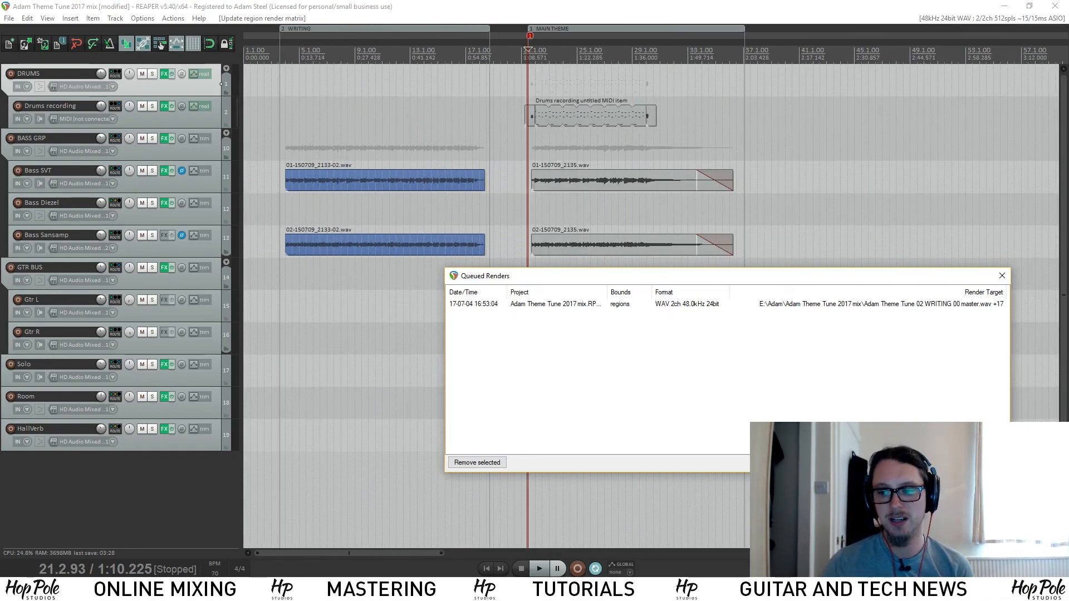
key("Escape")
Open the render settings and set the source to Master mix, keeping WAV as the output format.
left_click(9, 18)
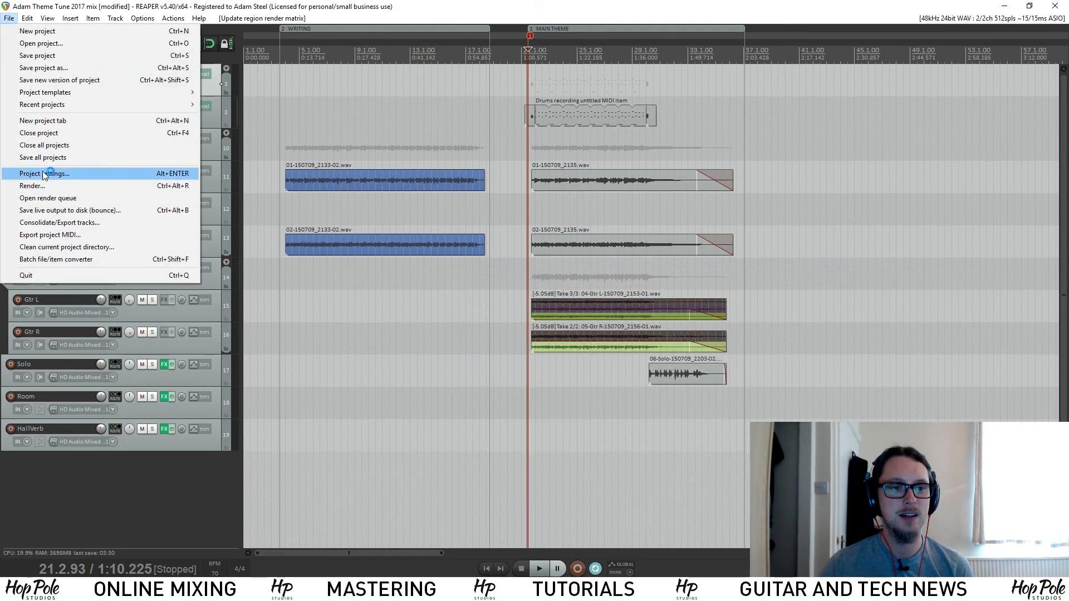
left_click(58, 186)
left_click(382, 158)
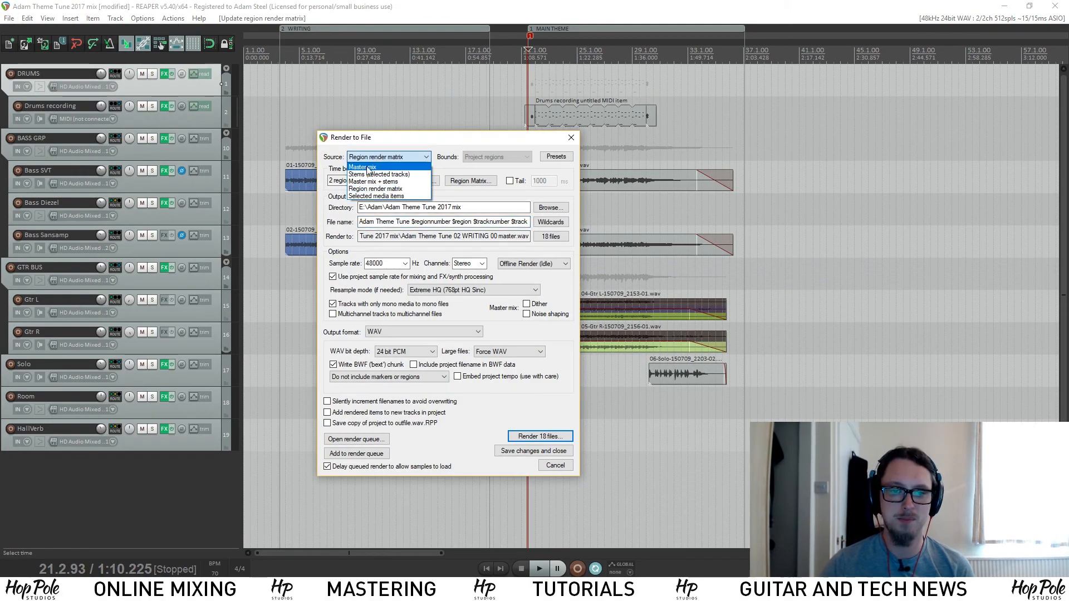
left_click(368, 166)
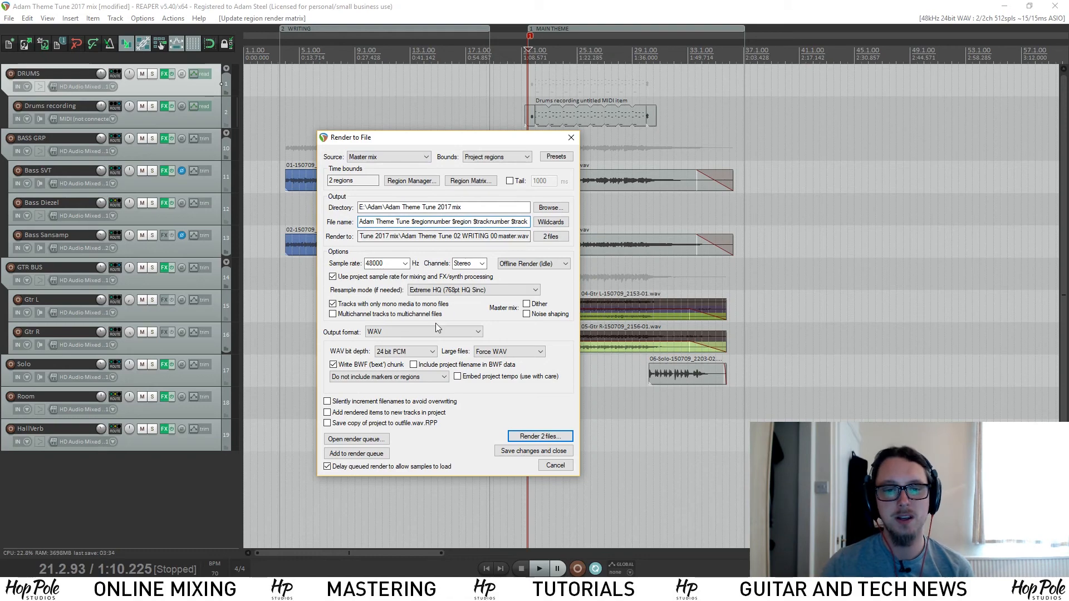
left_click(389, 331)
left_click(329, 334)
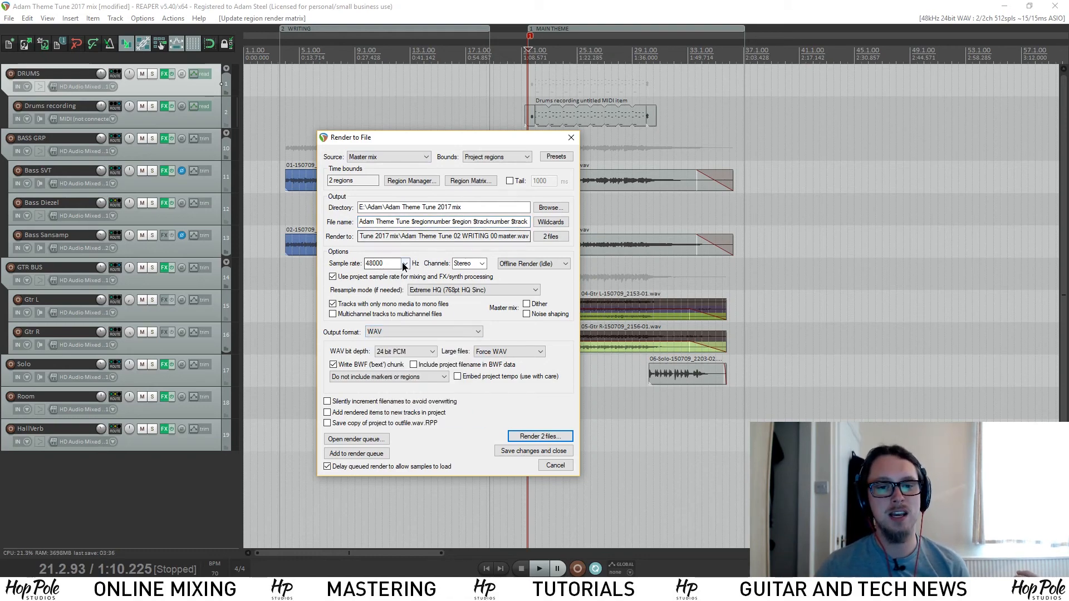
Try a render sample rate of 96000 Hz, and set it back to 48000 Hz.
left_click(404, 263)
left_click(376, 331)
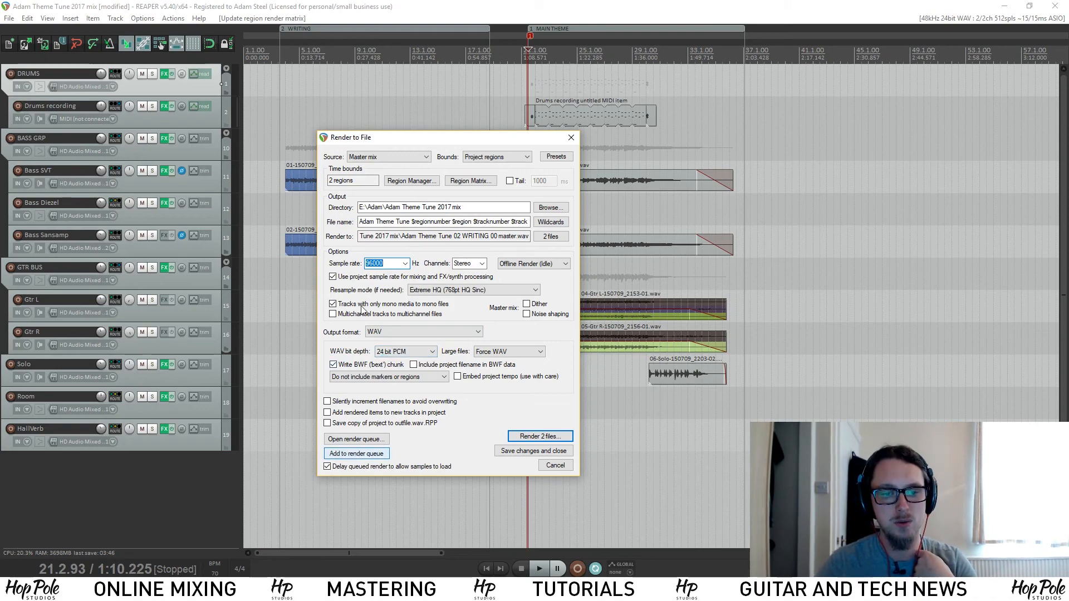
left_click(404, 264)
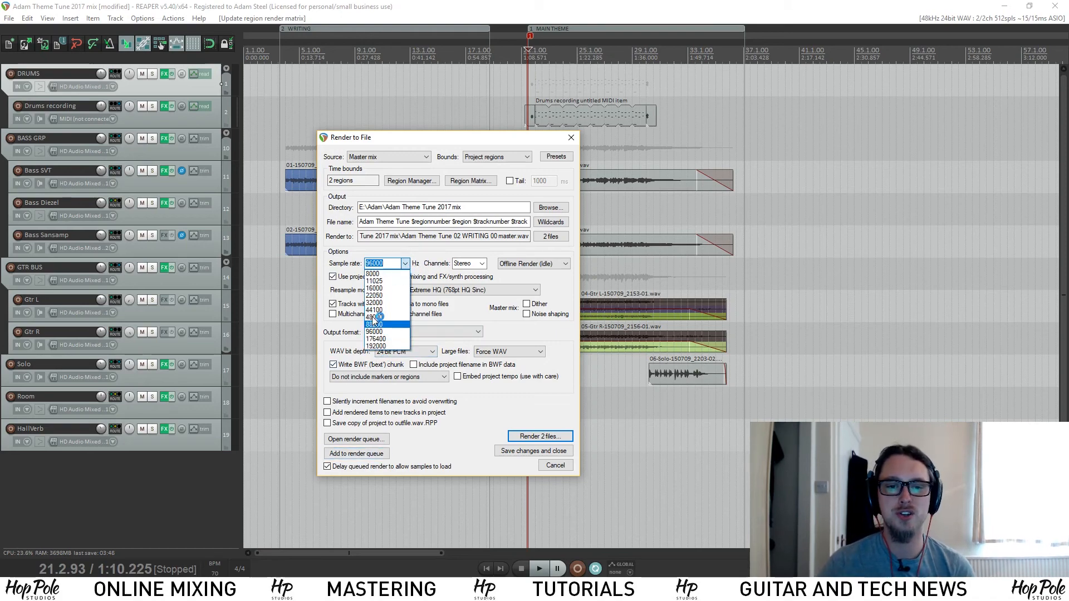
left_click(373, 317)
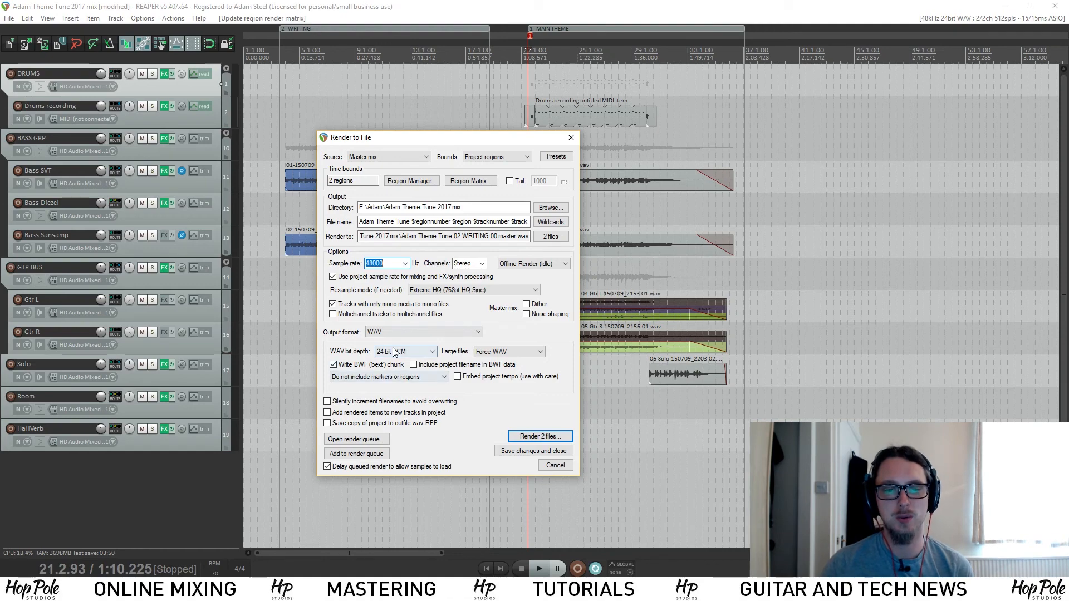
left_click(375, 454)
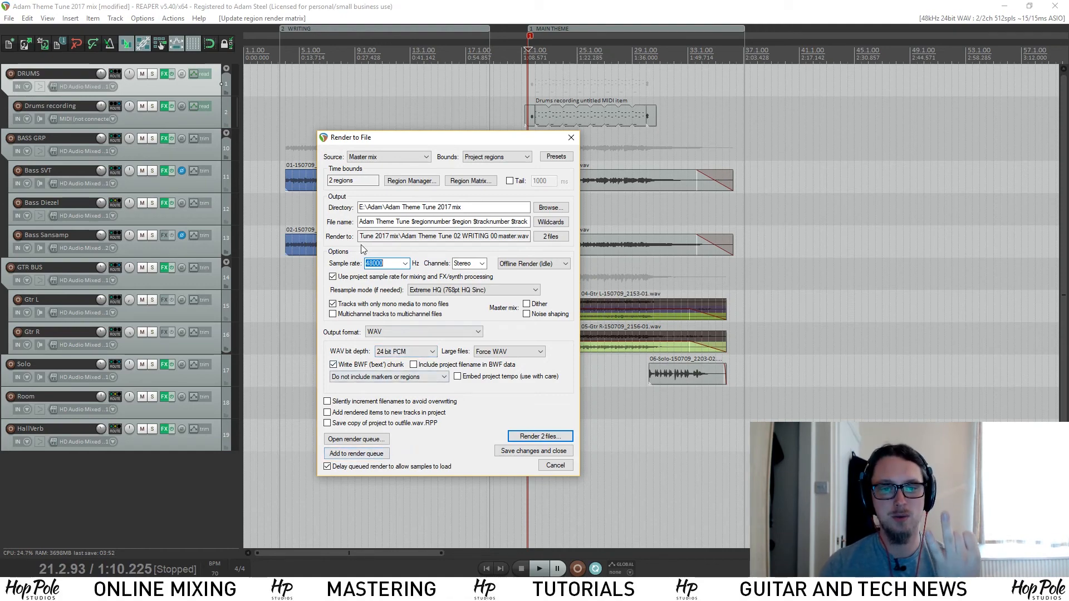
Set the render to 44100 Hz and 16 bit PCM, with dither and noise shaping enabled for the master mix.
left_click(406, 264)
left_click(374, 307)
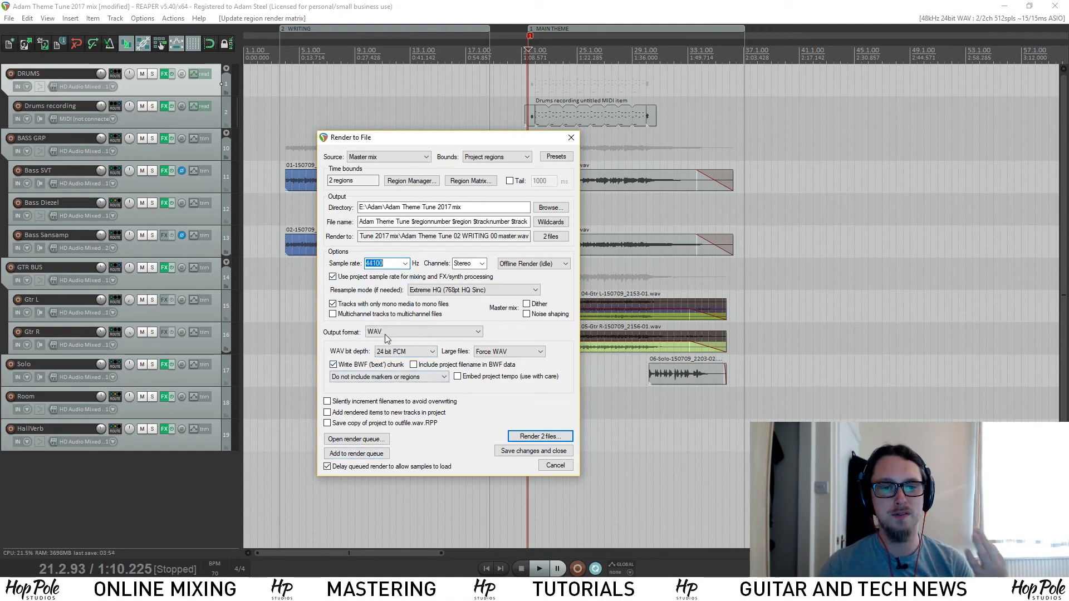
left_click(388, 352)
left_click(392, 367)
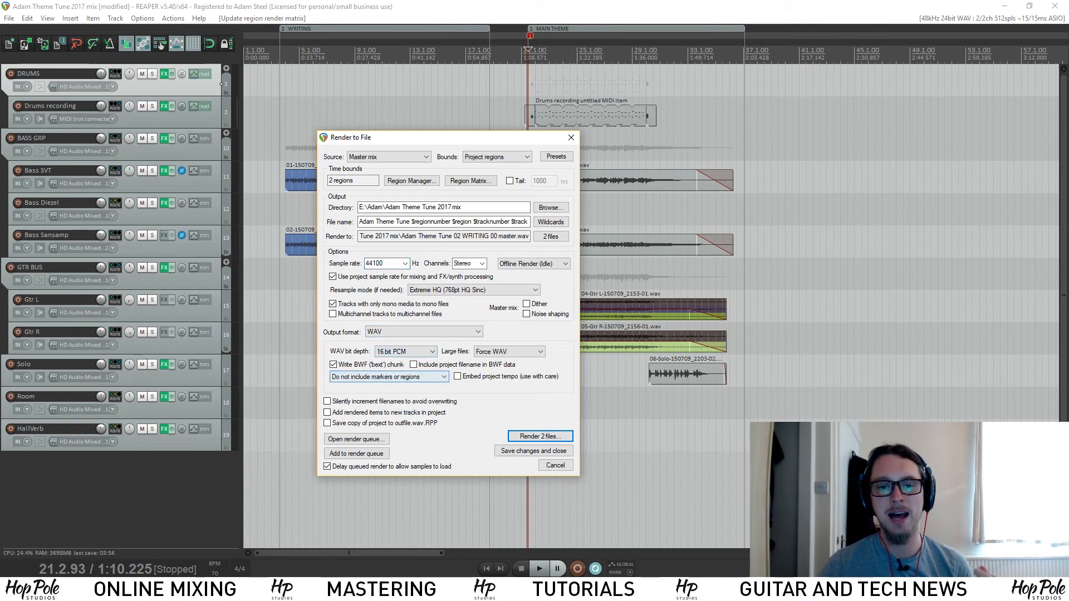
left_click(530, 304)
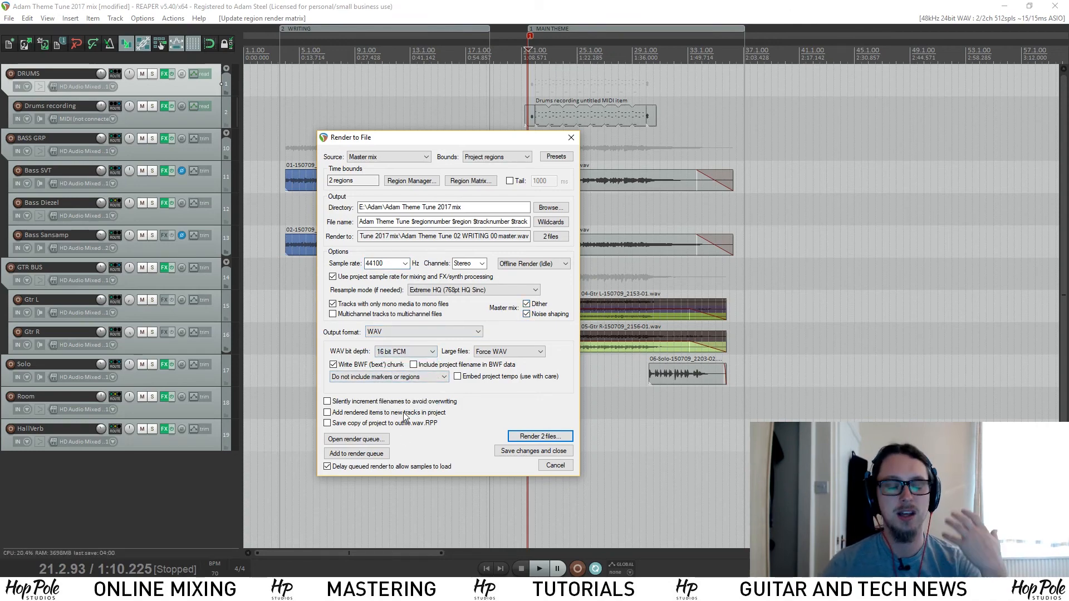
Set the output format to MP3 (encoder by LAME project), look through the other available formats, and cancel the render settings.
left_click(399, 332)
left_click(386, 378)
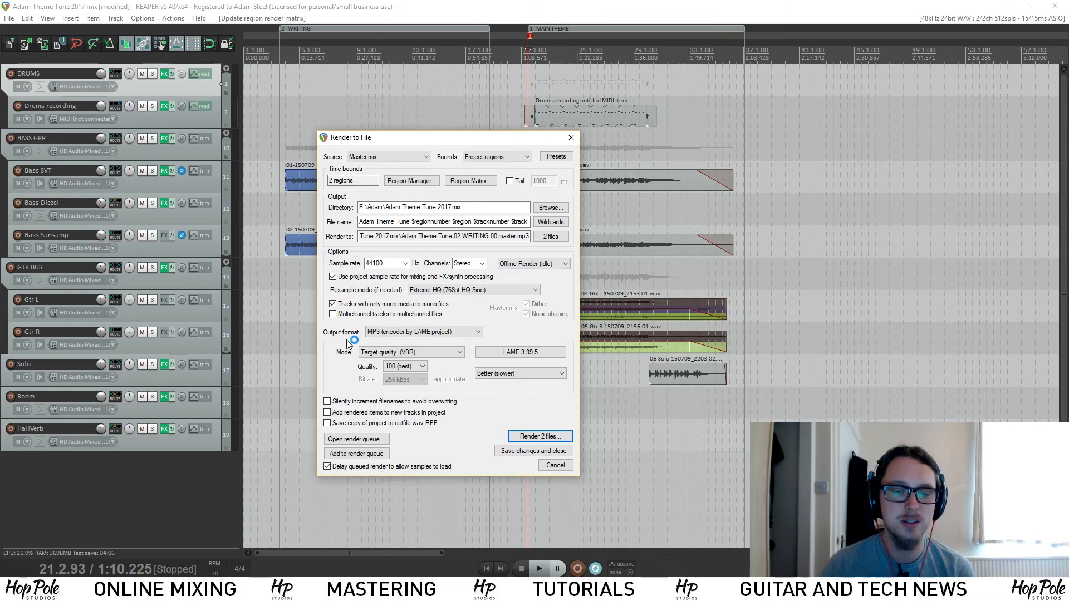
left_click(371, 332)
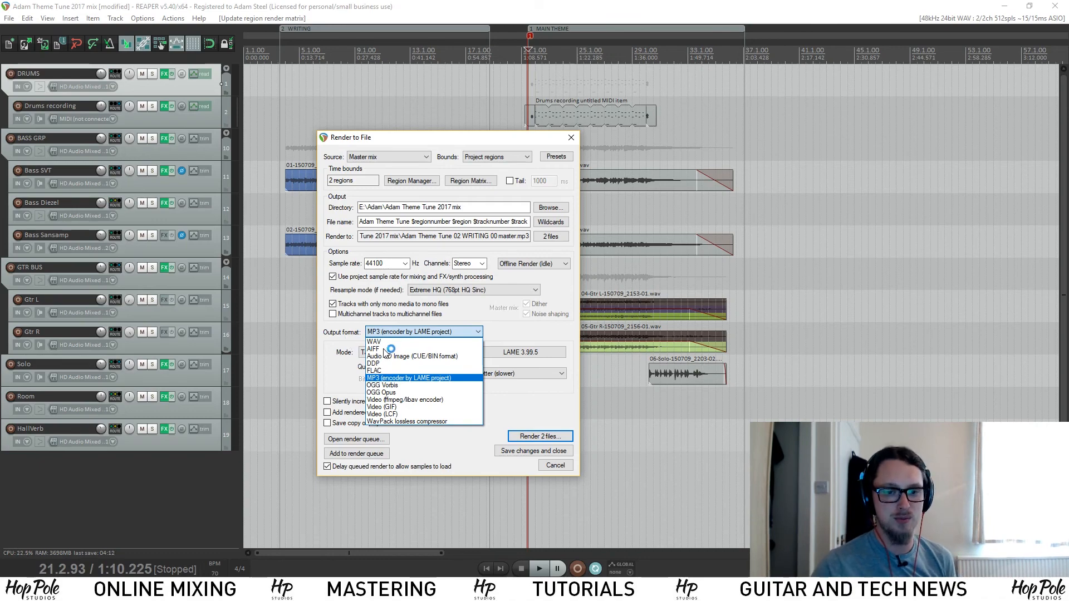
left_click(346, 368)
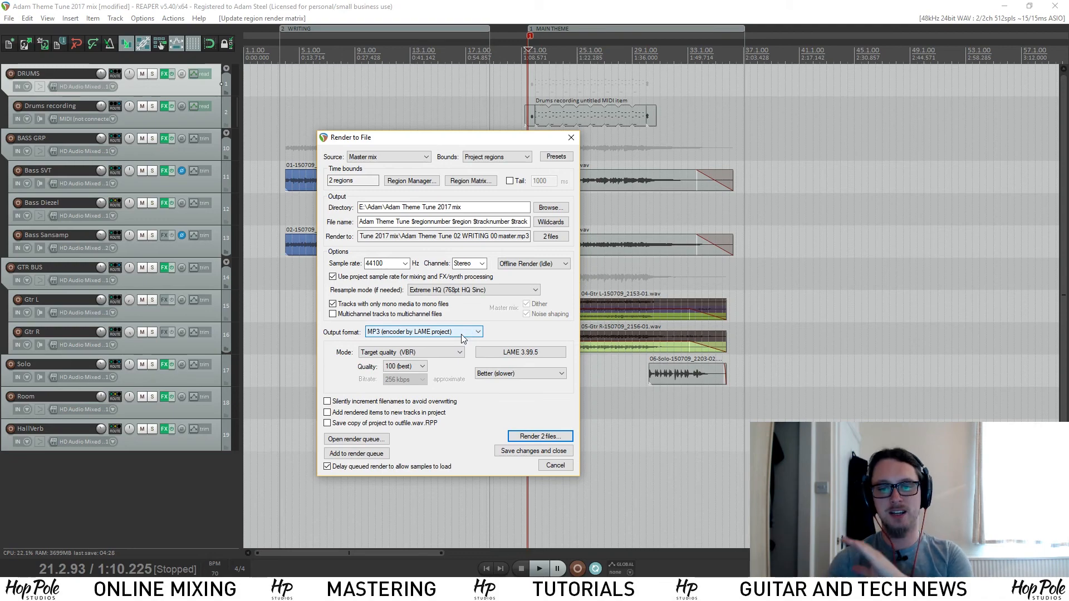
left_click(403, 333)
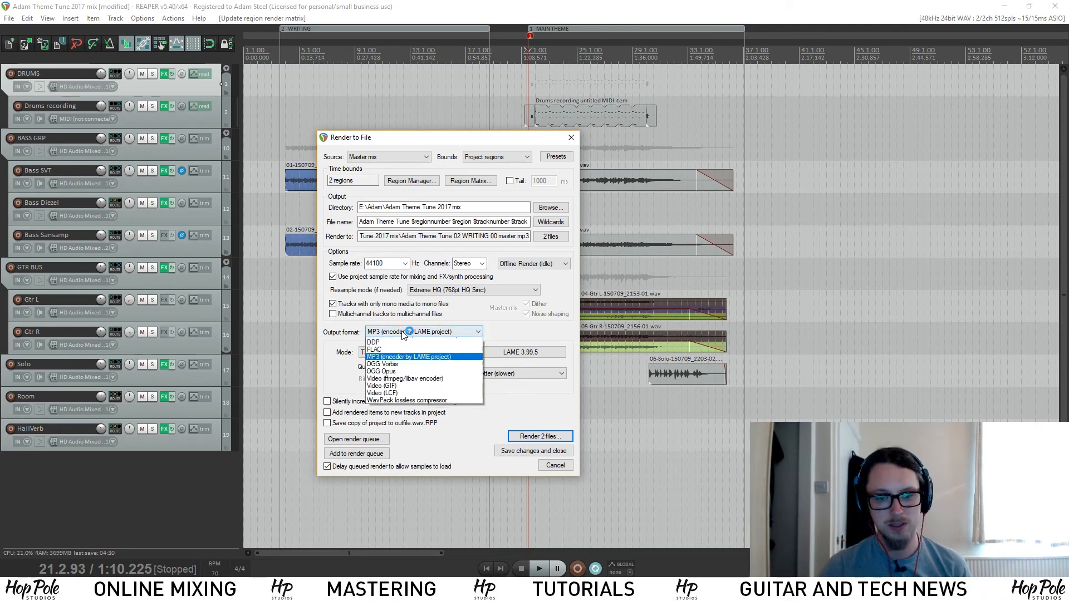
left_click(514, 464)
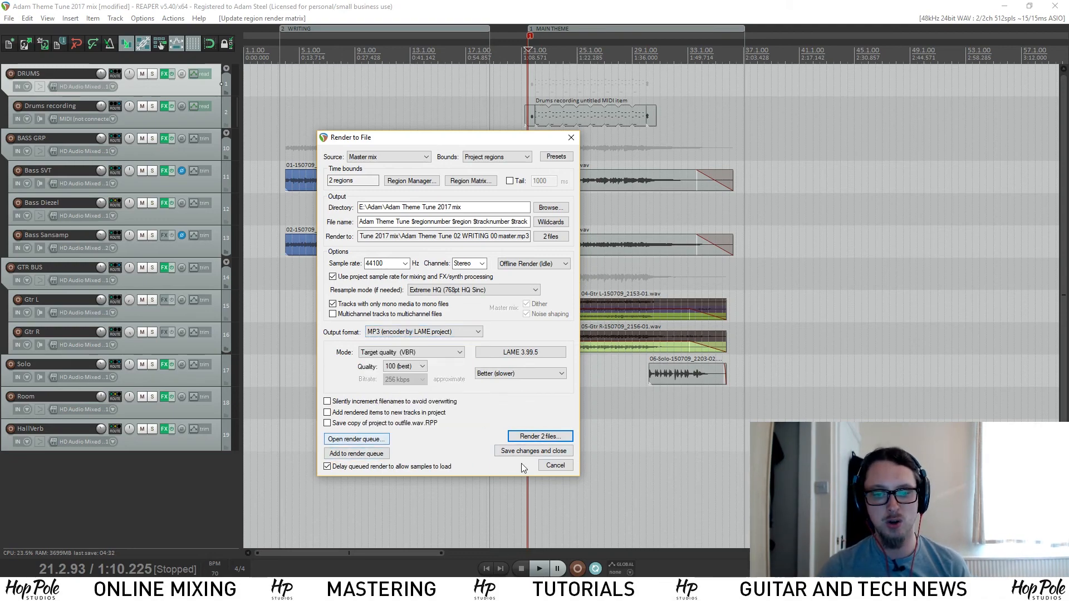
left_click(555, 466)
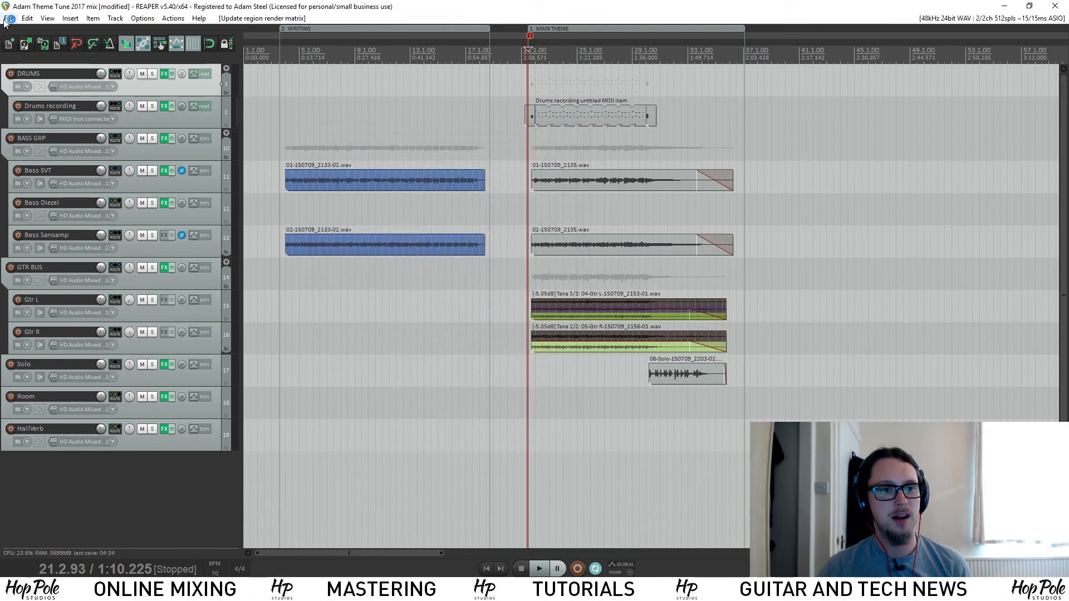
Open the render queue to view the queued job.
left_click(7, 20)
left_click(58, 194)
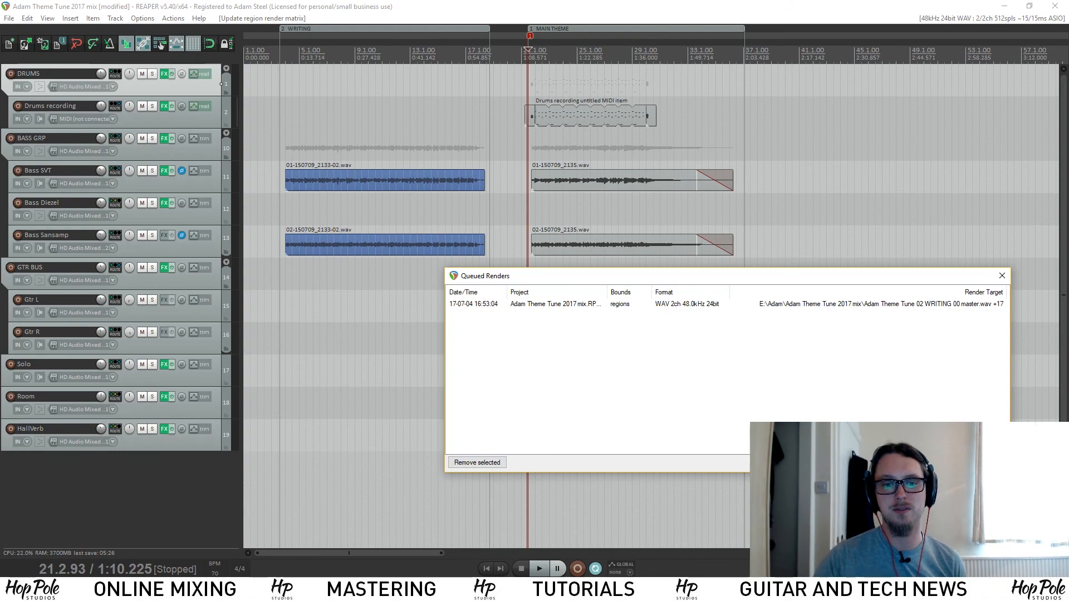
mouse_move(368, 590)
left_click(368, 537)
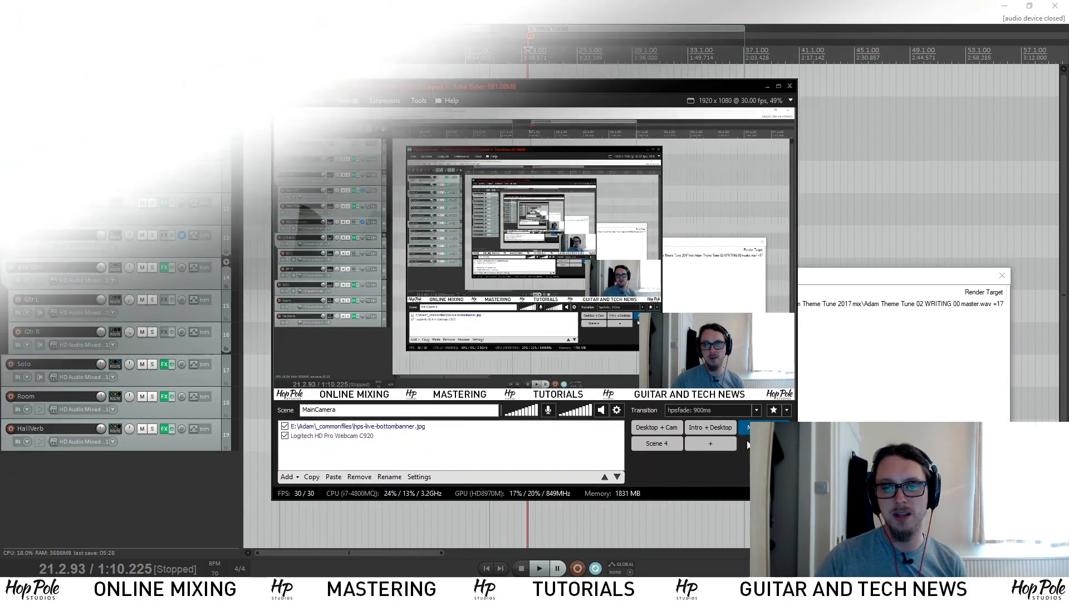